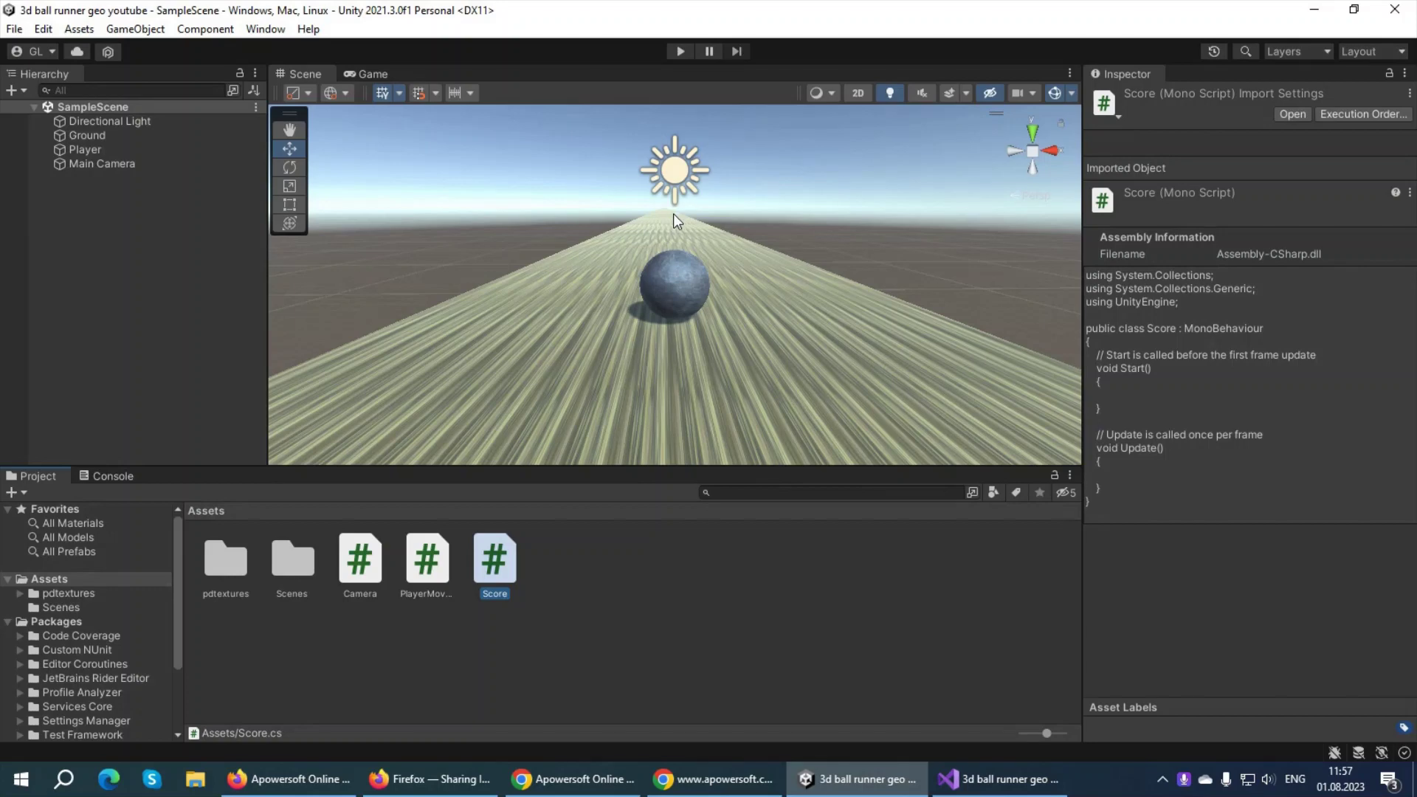
# Orbit and zoom the Scene view down the road around the ball.
pyautogui.moveTo(673, 214); pyautogui.dragTo(718, 232, button='right')
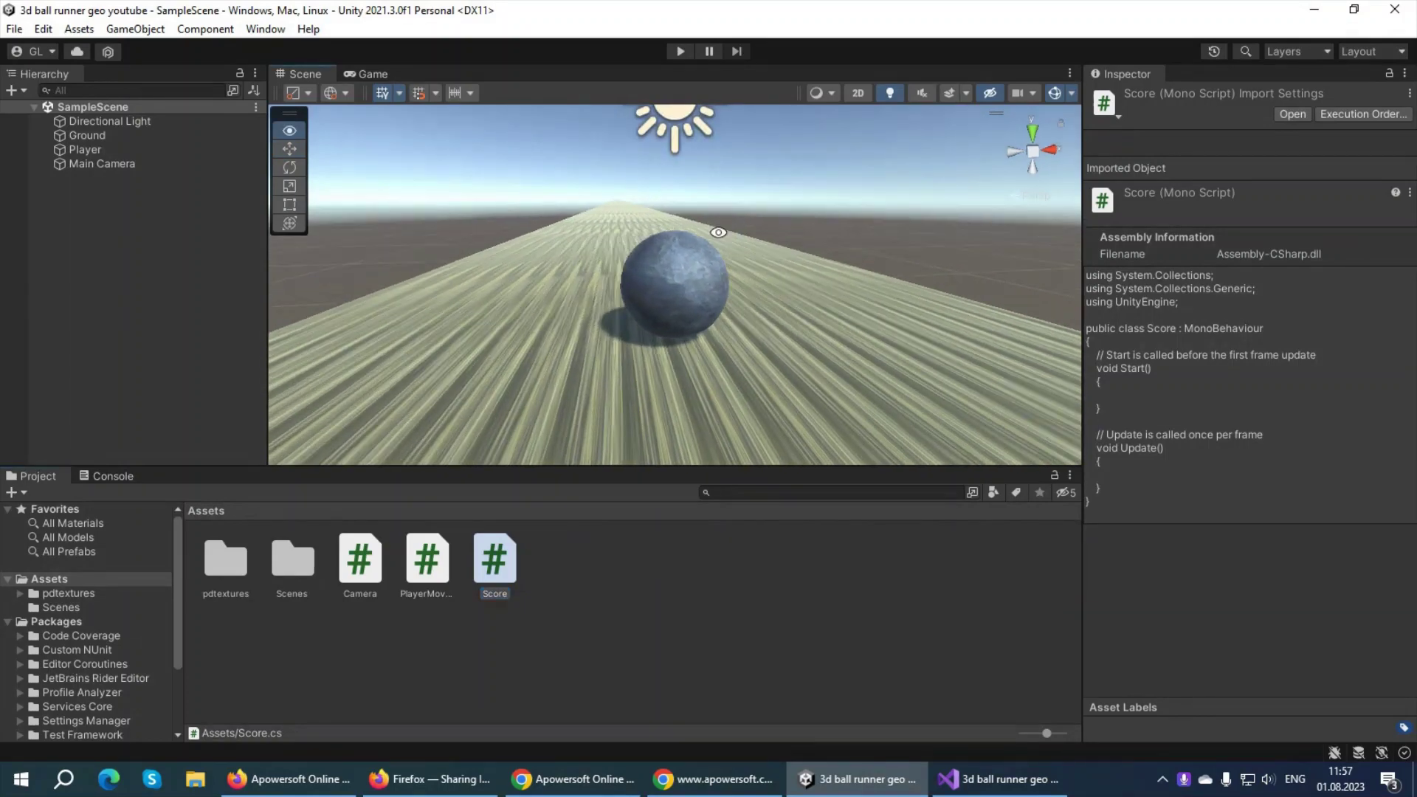
pyautogui.moveTo(718, 233); pyautogui.dragTo(593, 288, button='right')
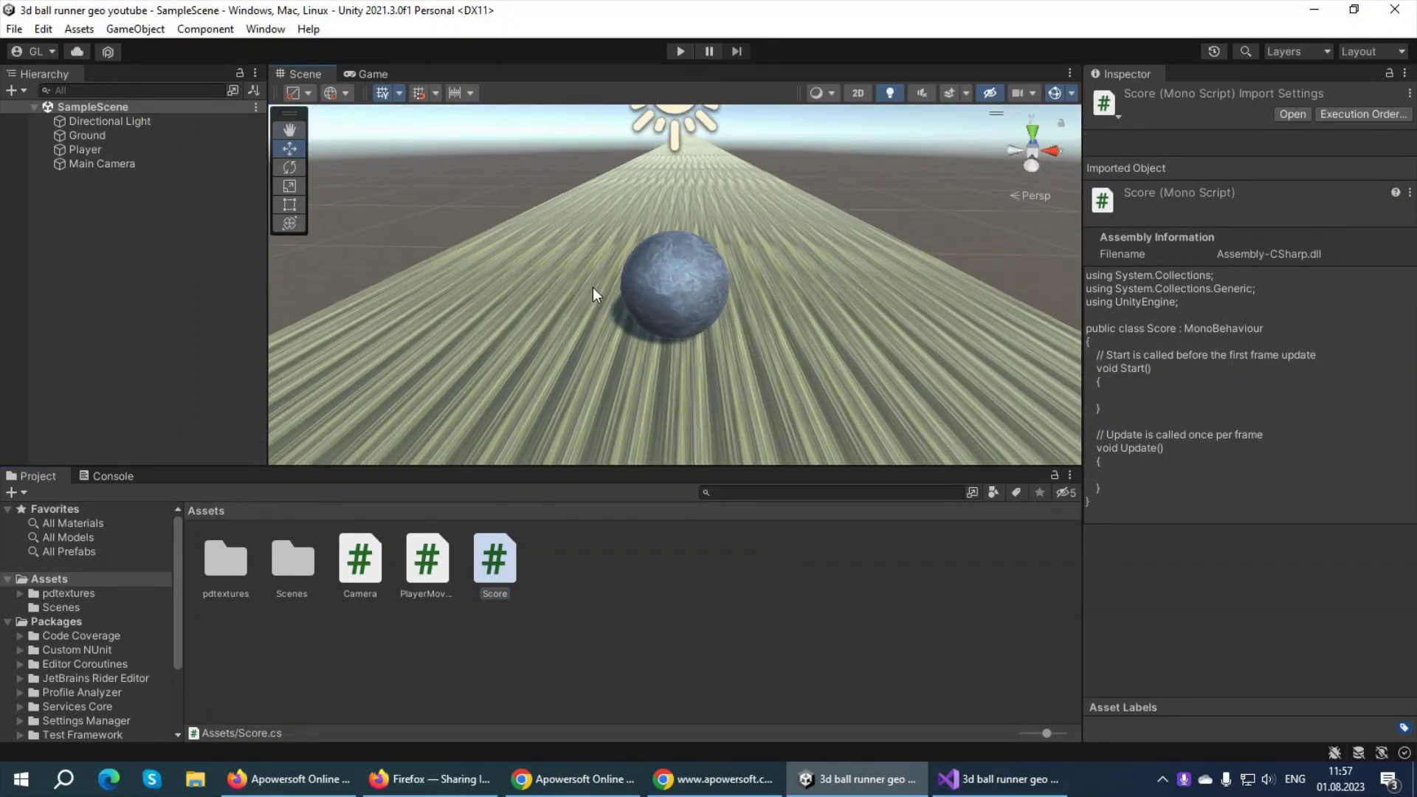
pyautogui.scroll(-4, 675, 278)
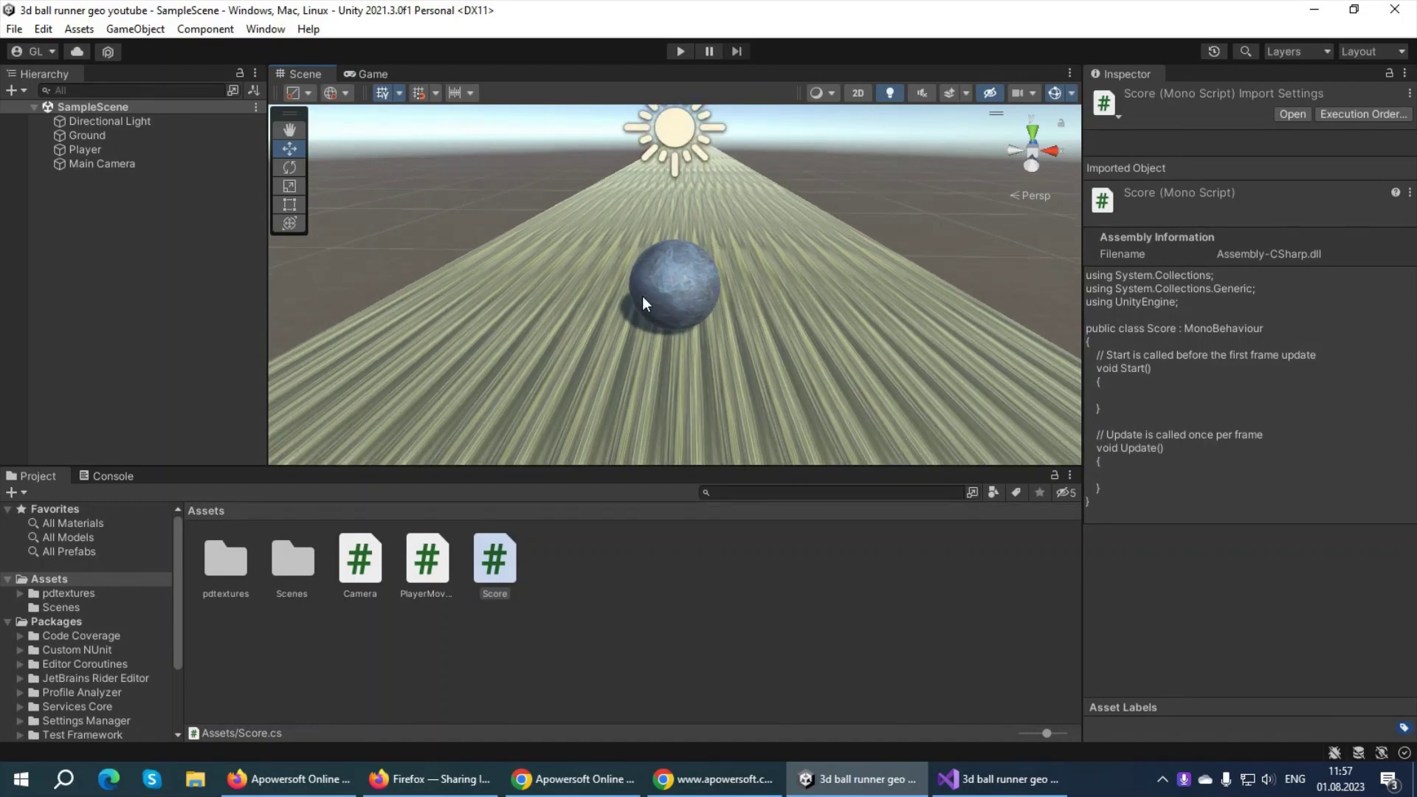
pyautogui.scroll(-3, 496, 260)
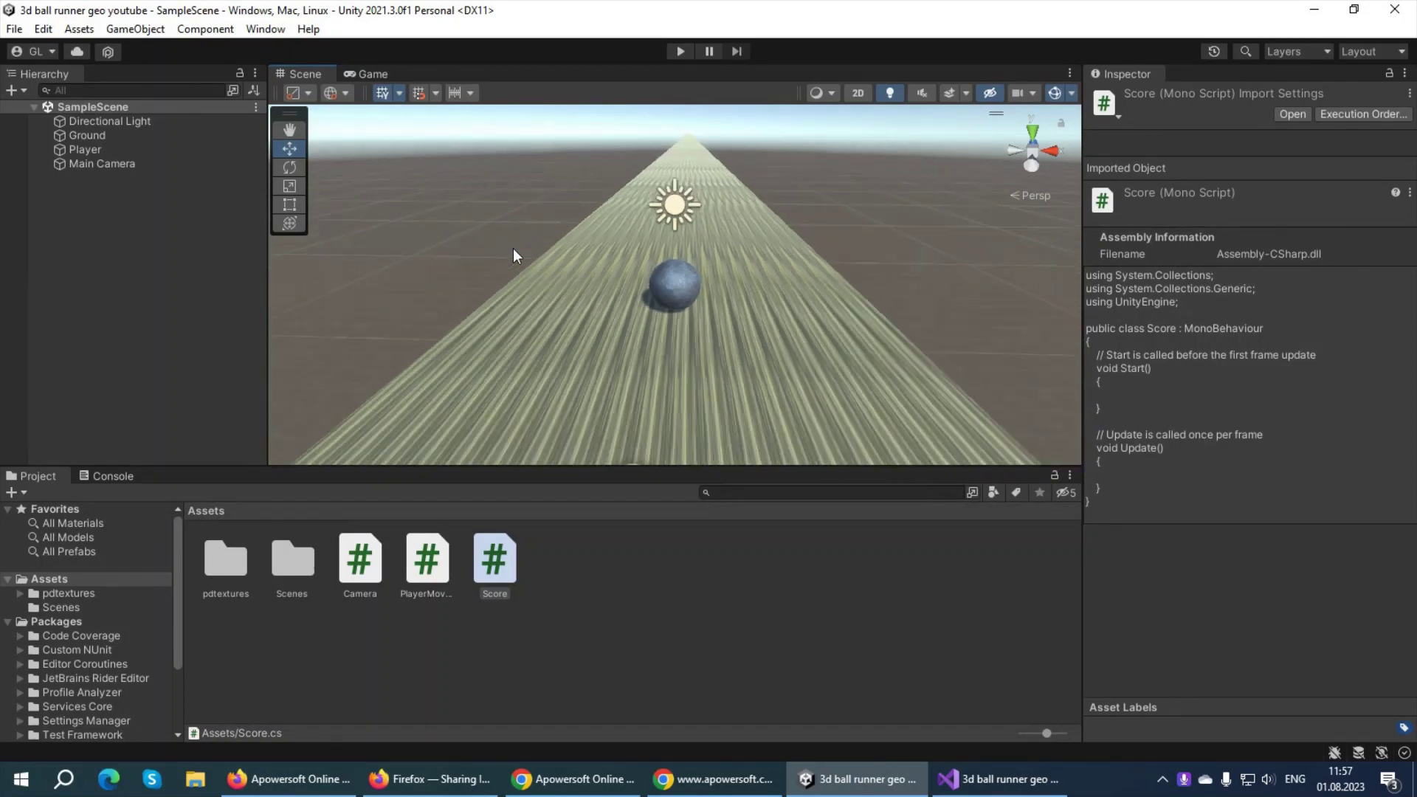
pyautogui.scroll(-3, 591, 288)
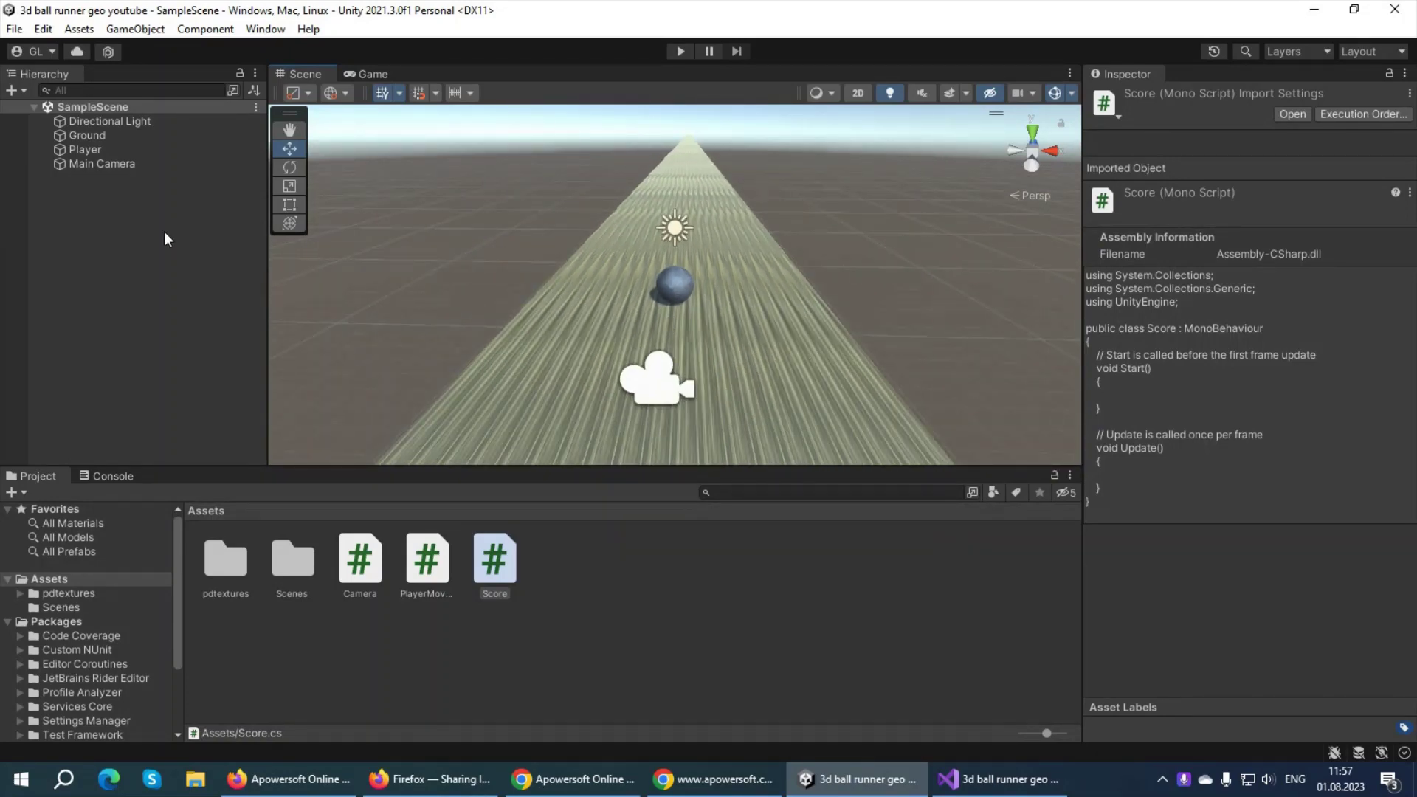
# Select the Ground road and orbit the view to see it diagonally.
pyautogui.click(612, 395)
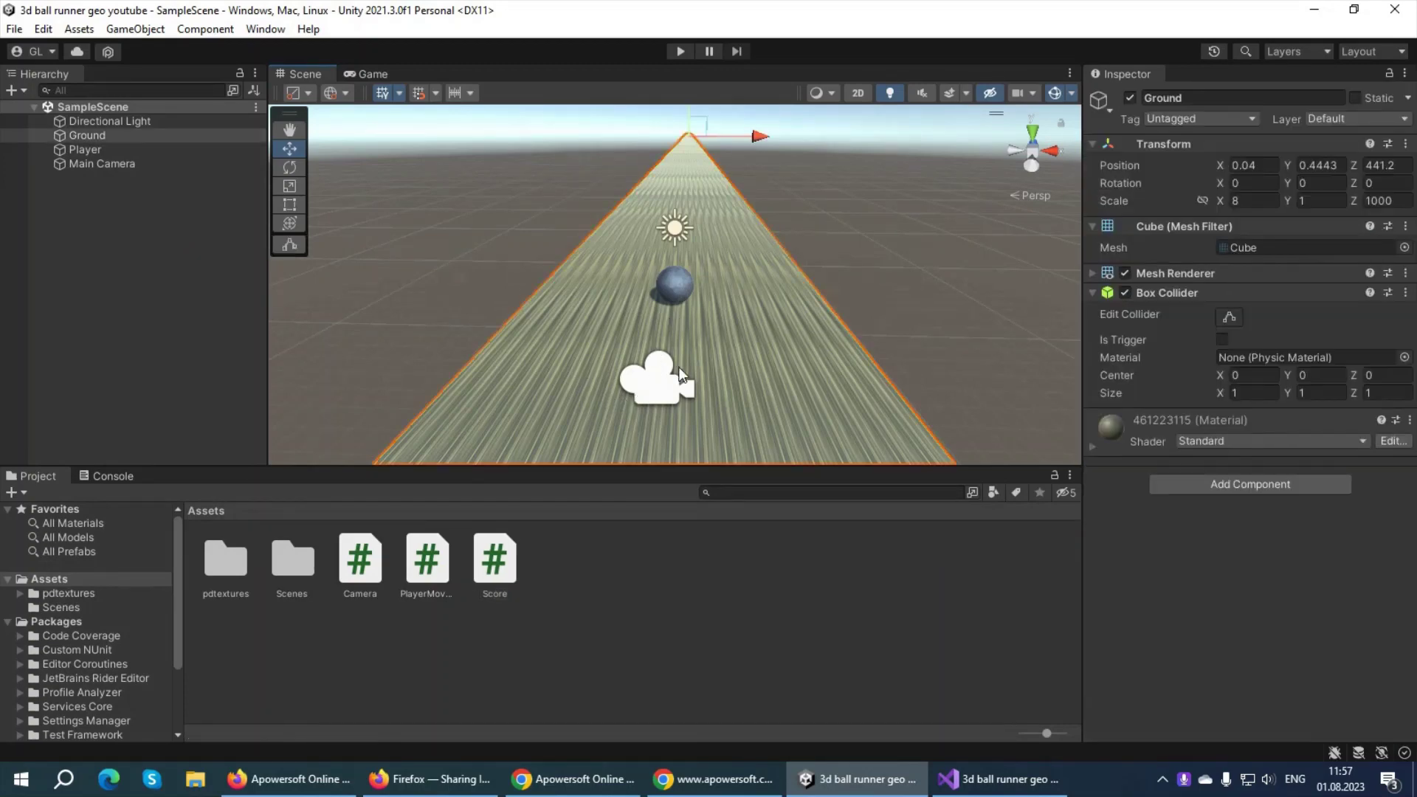
pyautogui.keyDown('alt'); pyautogui.moveTo(677, 326); pyautogui.dragTo(676, 347); pyautogui.keyUp('alt')
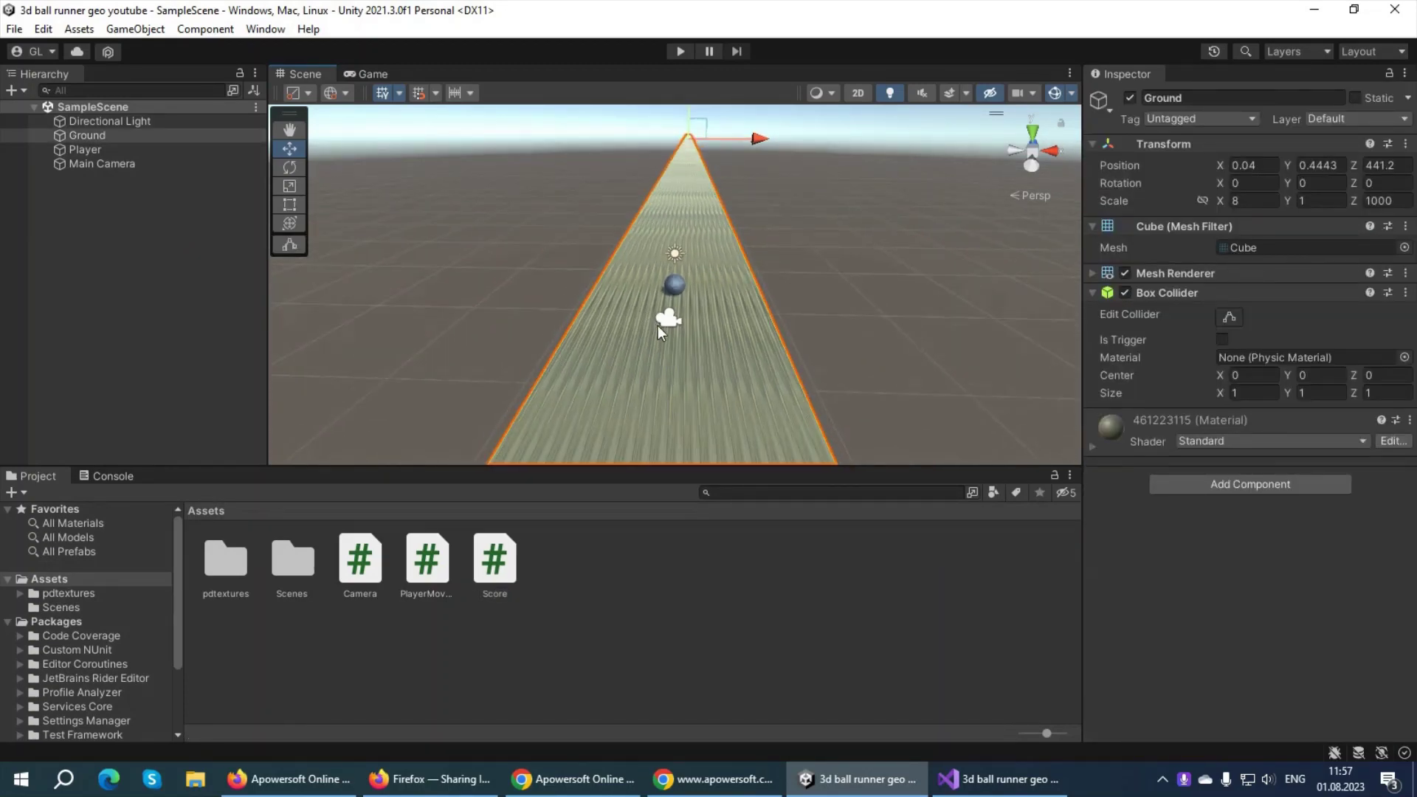
pyautogui.keyDown('alt'); pyautogui.moveTo(679, 262); pyautogui.dragTo(897, 365); pyautogui.keyUp('alt')
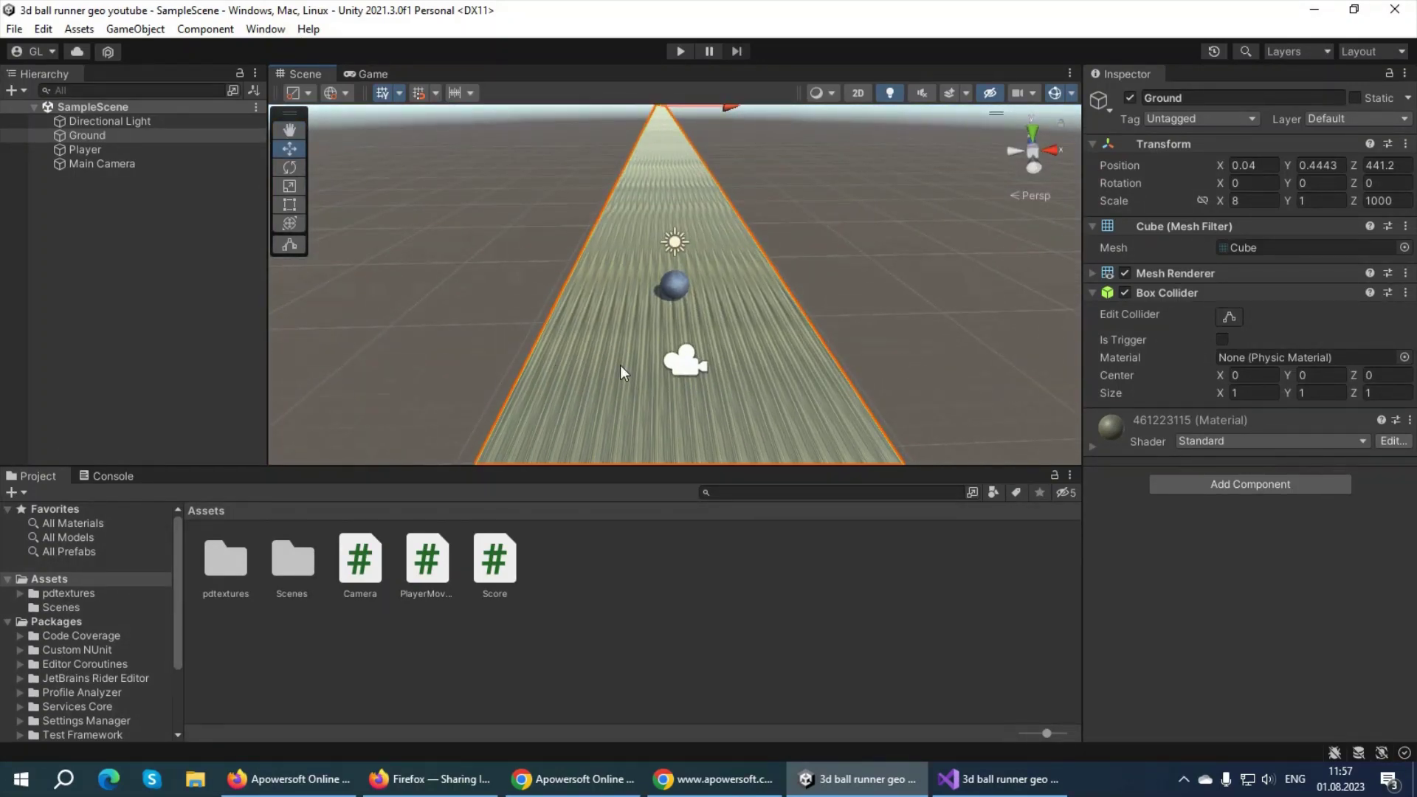
pyautogui.moveTo(620, 364)
pyautogui.keyDown('alt'); pyautogui.mouseDown()
pyautogui.moveTo(796, 270)
pyautogui.moveTo(907, 288)
pyautogui.mouseUp(); pyautogui.keyUp('alt')
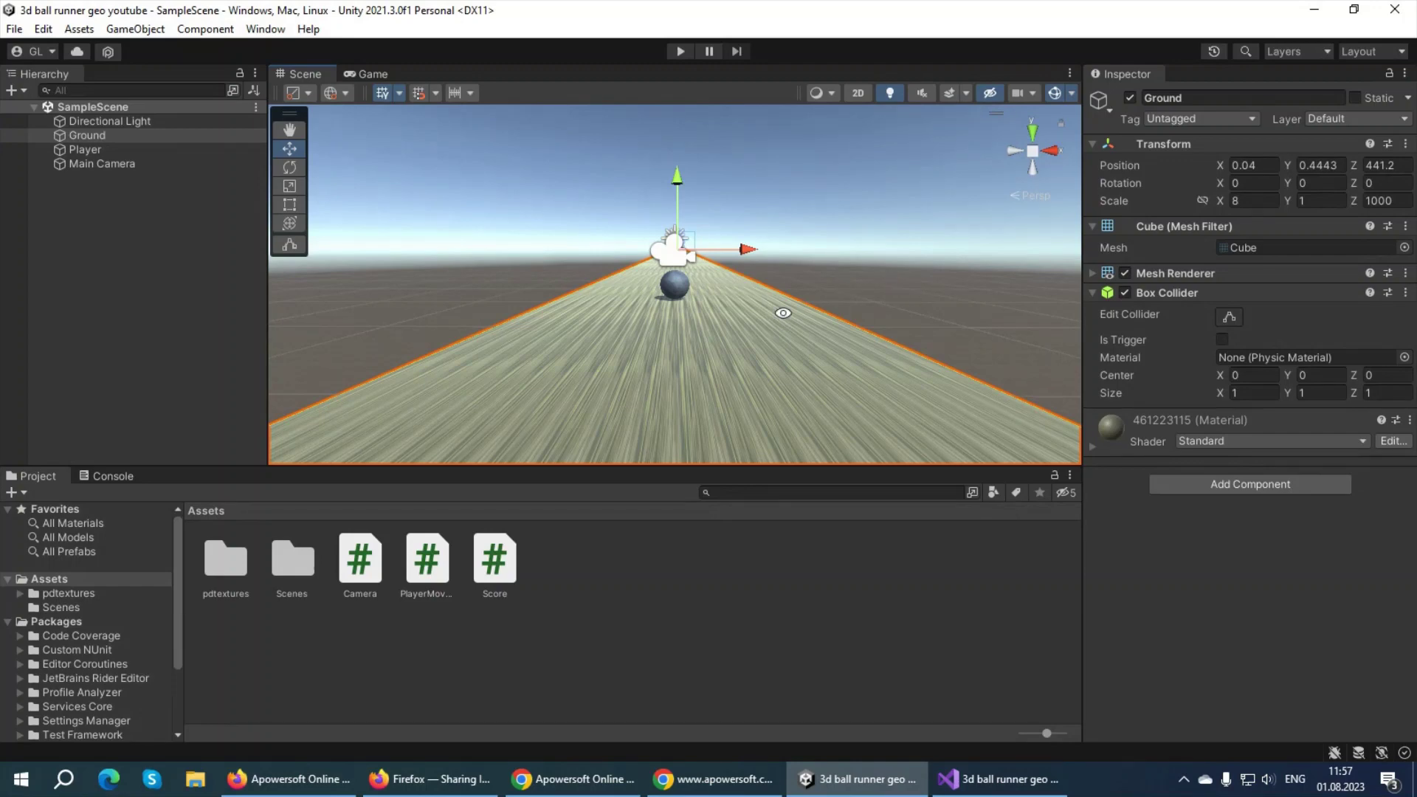
pyautogui.keyDown('alt'); pyautogui.moveTo(783, 313); pyautogui.dragTo(708, 317); pyautogui.keyUp('alt')
# Set the Ground's Transform Scale X to 20.
pyautogui.click(1242, 201)
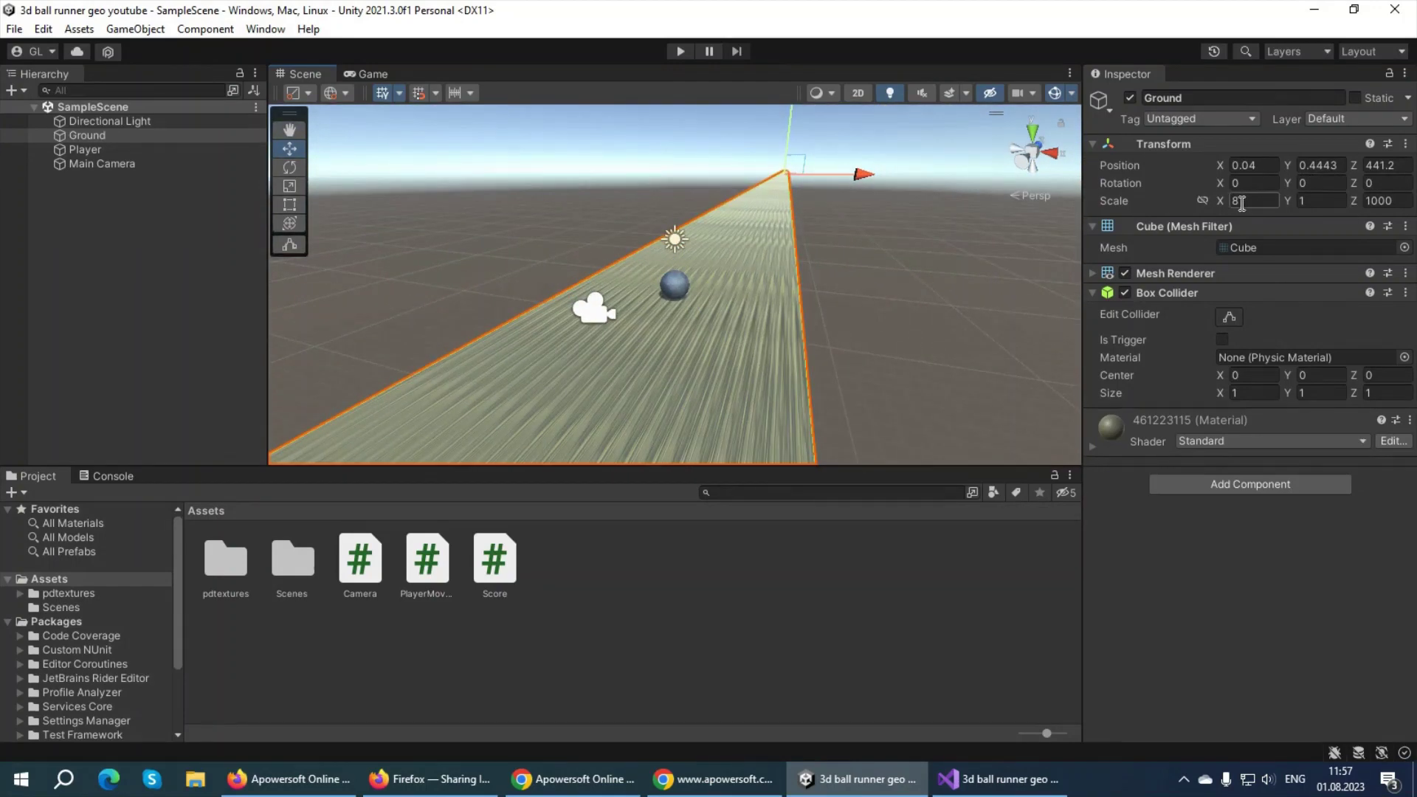
pyautogui.press('Return')
pyautogui.click(1254, 201)
pyautogui.write('20')
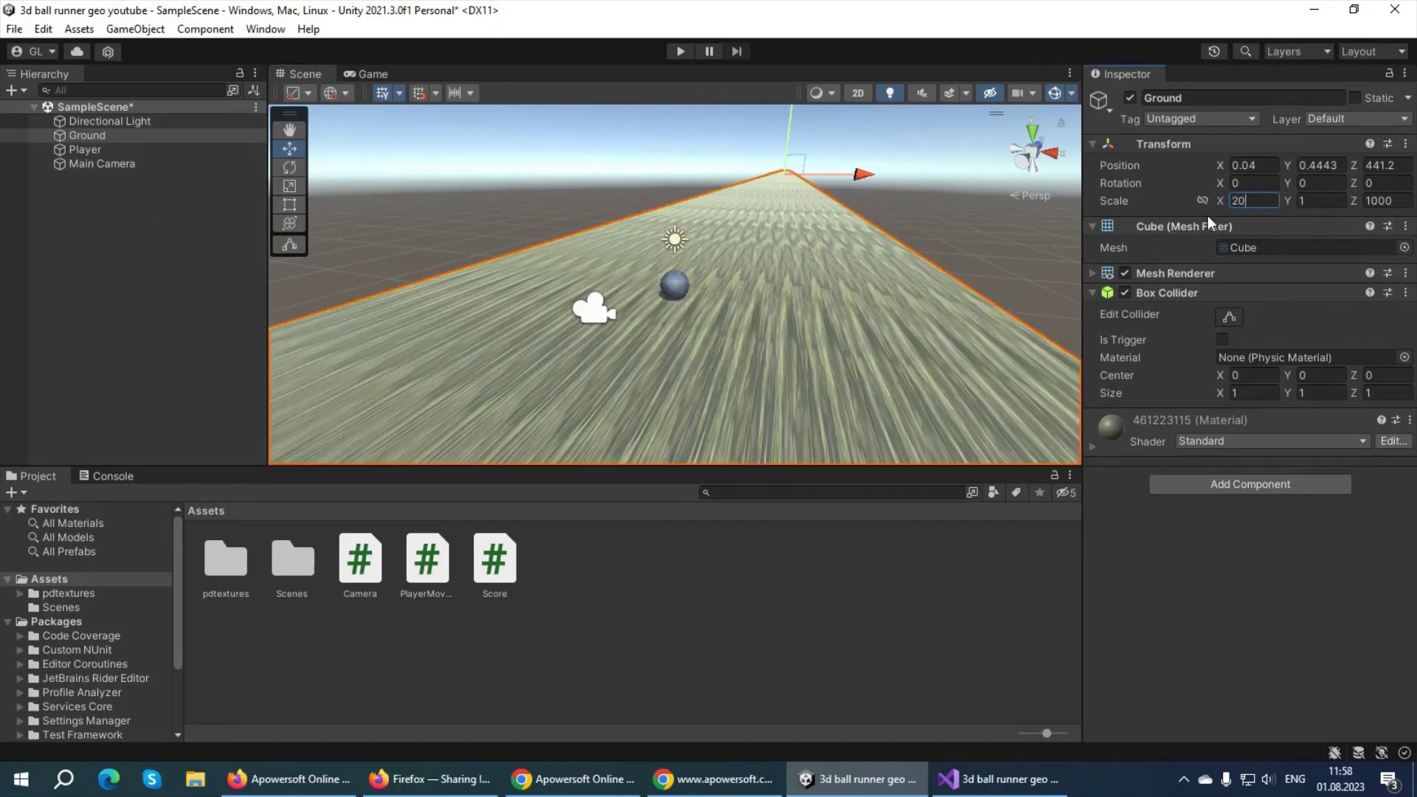
# Inspect the wider road in the Scene view, then run the game to test it.
pyautogui.keyDown('alt'); pyautogui.moveTo(786, 248); pyautogui.dragTo(676, 291); pyautogui.keyUp('alt')
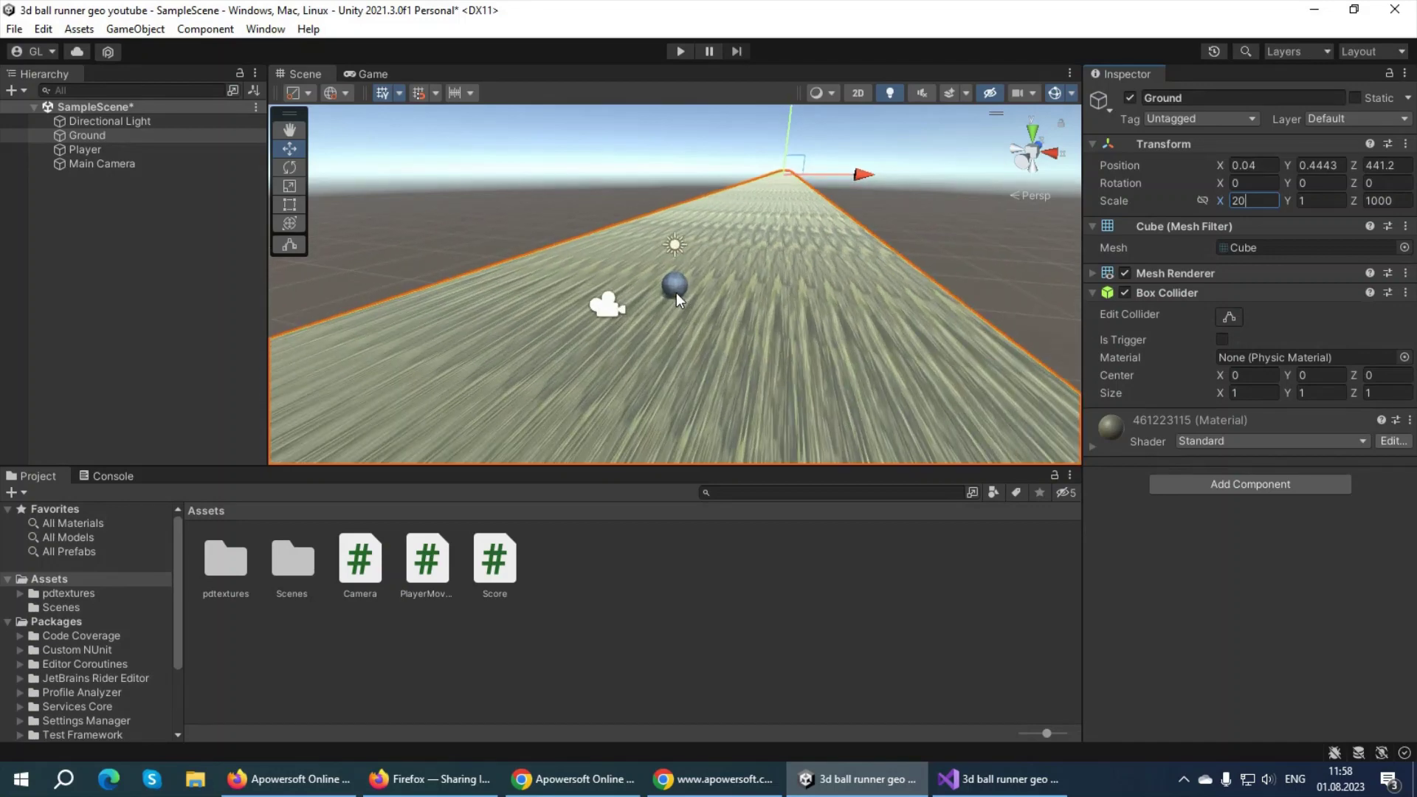
pyautogui.scroll(2, 676, 291)
pyautogui.scroll(-2, 664, 281)
pyautogui.scroll(-2, 657, 273)
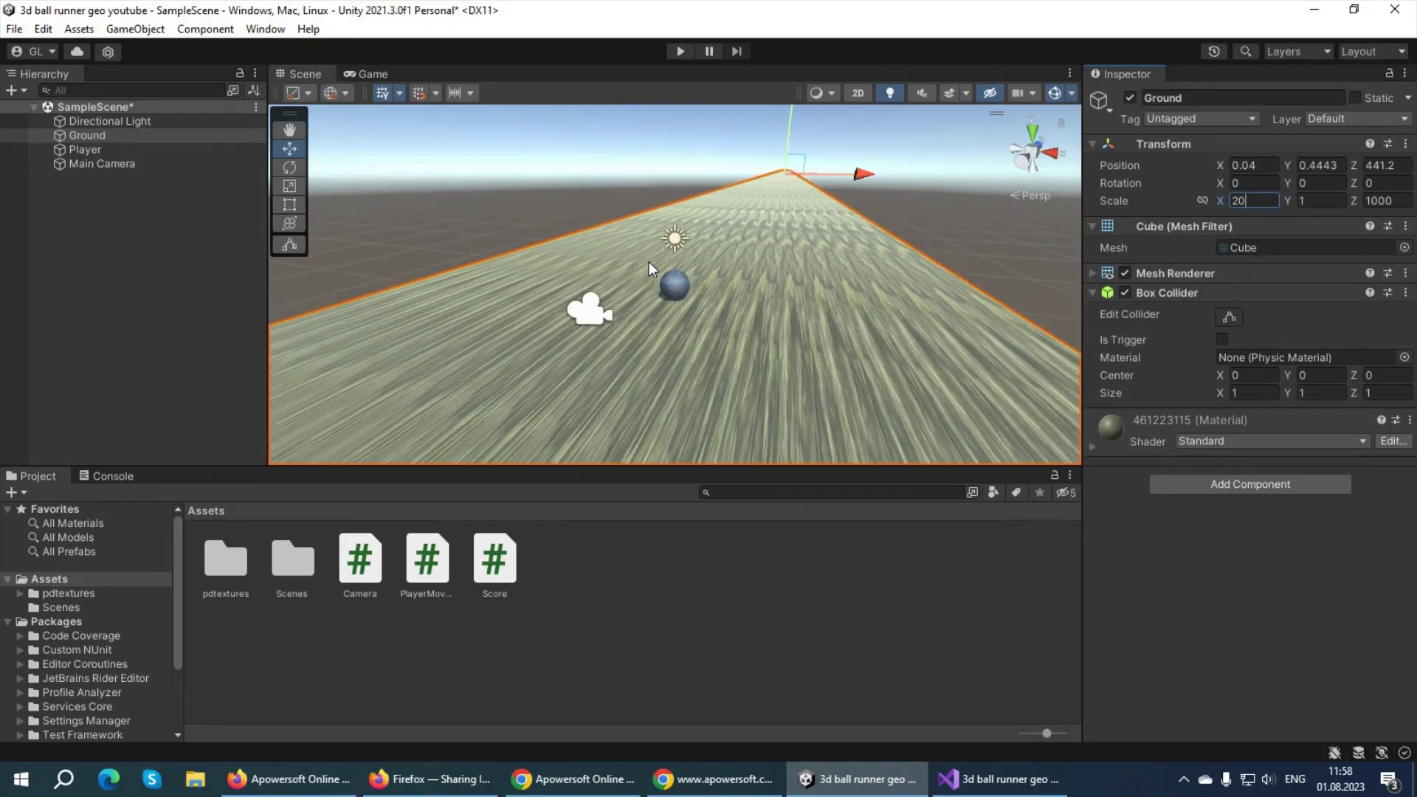
pyautogui.scroll(-2, 657, 275)
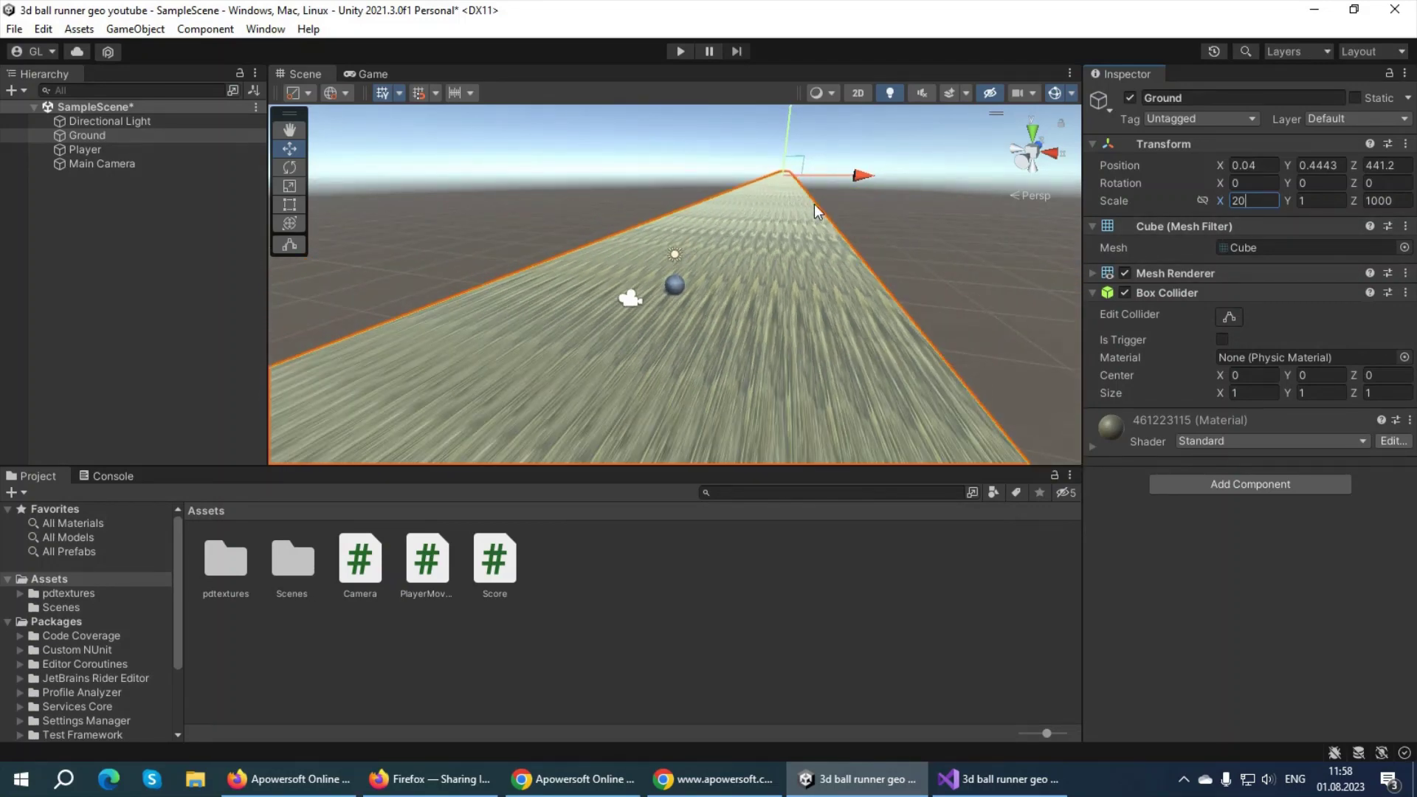
pyautogui.click(680, 51)
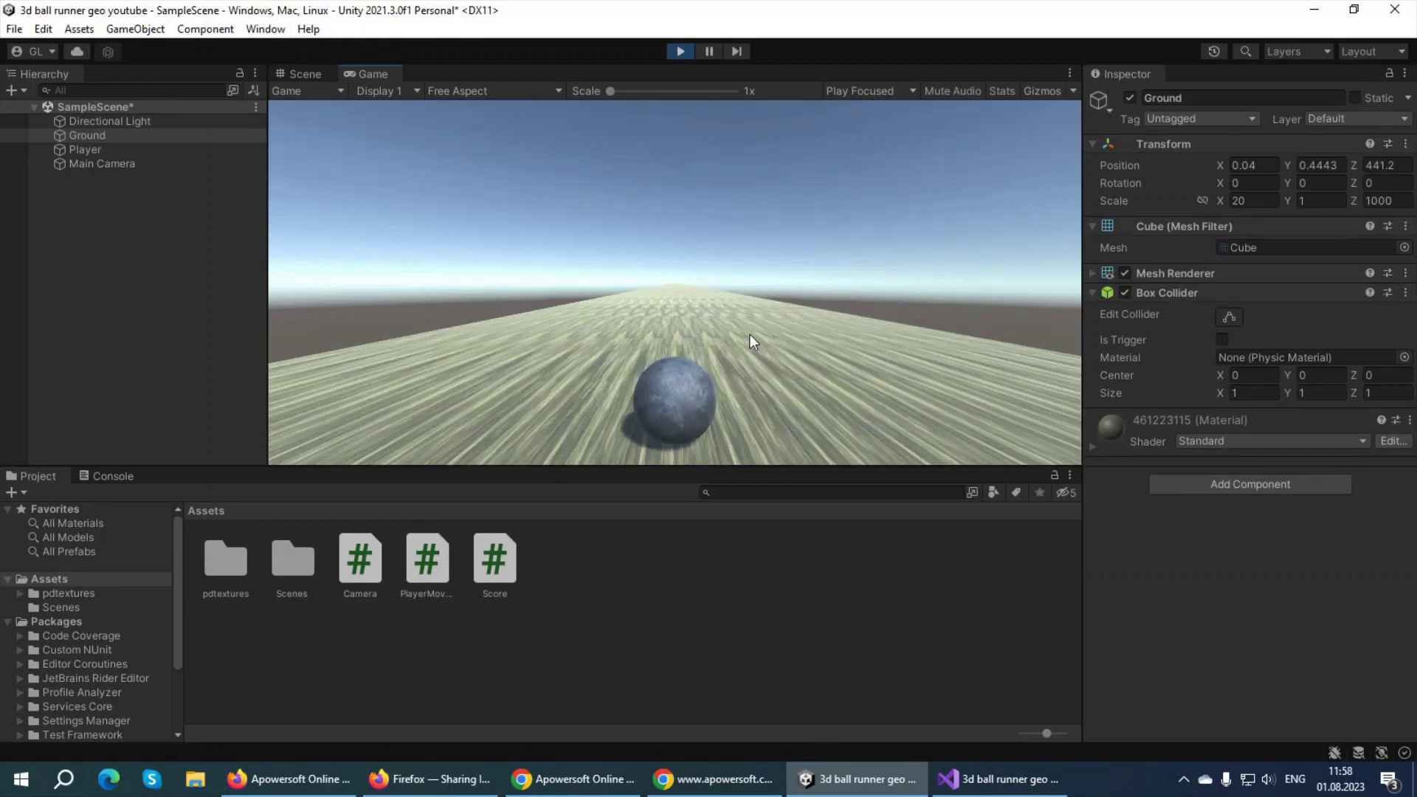
# Stop Play mode and select the Player ball, showing Forward Speed 1000 and Side Speed 20.
pyautogui.click(682, 52)
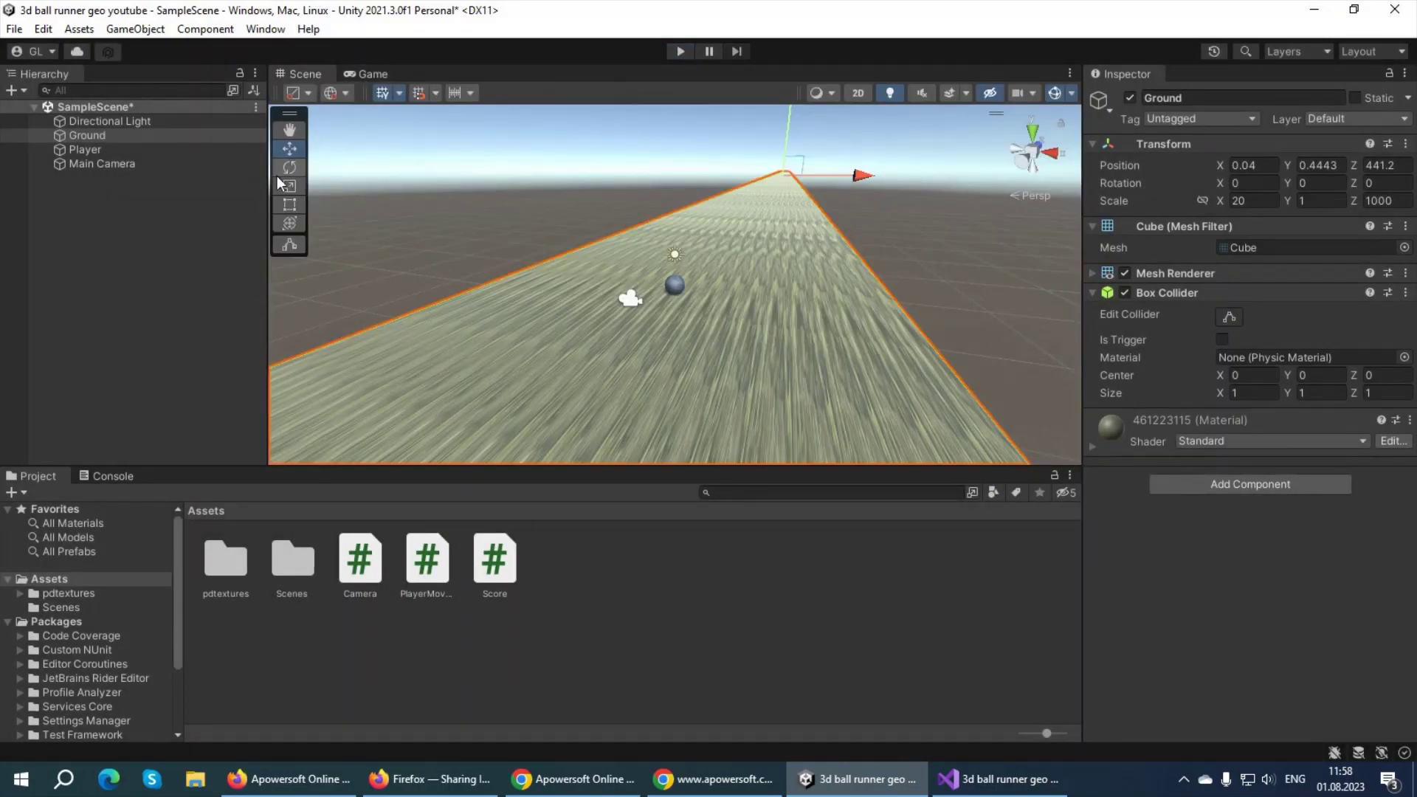
pyautogui.click(123, 149)
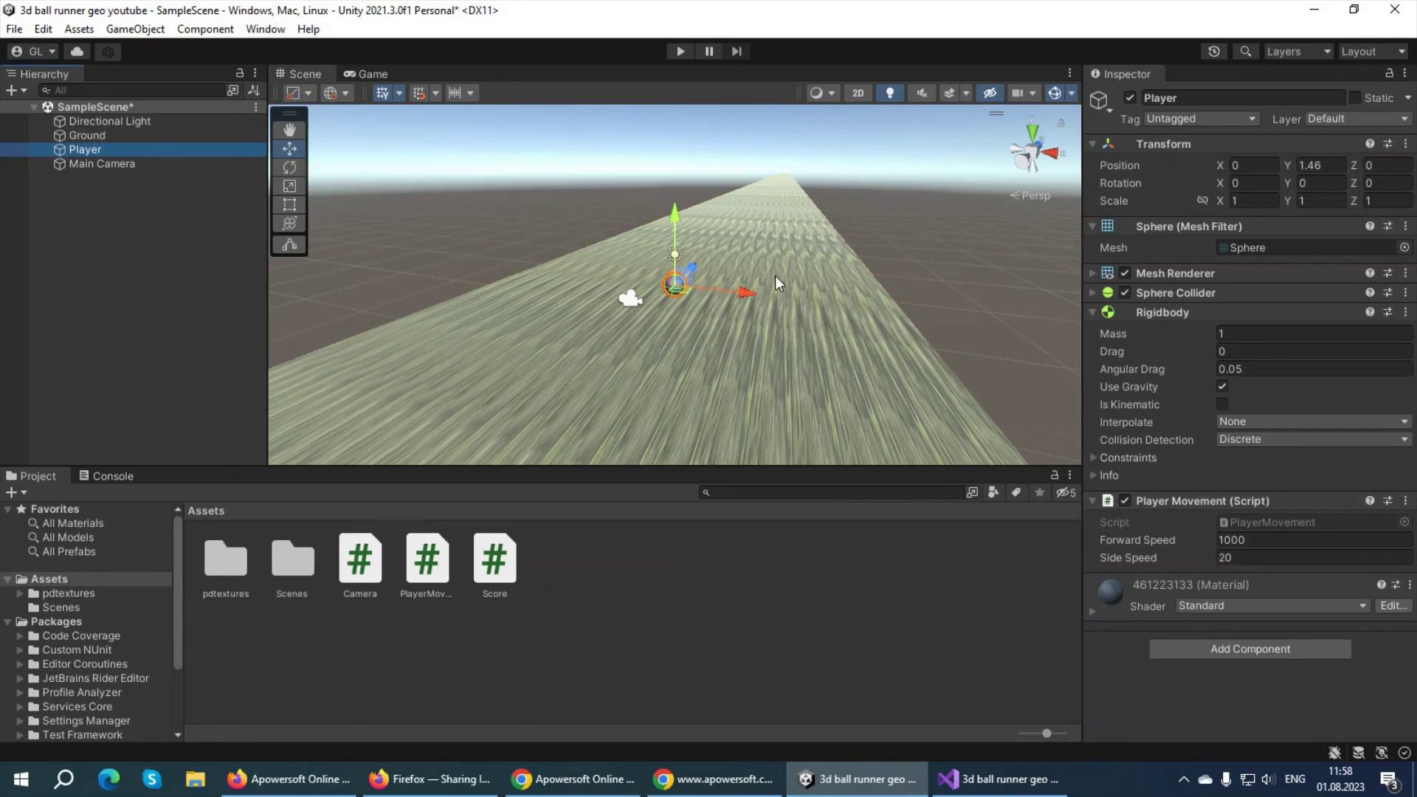
# Change the Player's Side Speed from 20 to 50 and save SampleScene.
pyautogui.click(1233, 559)
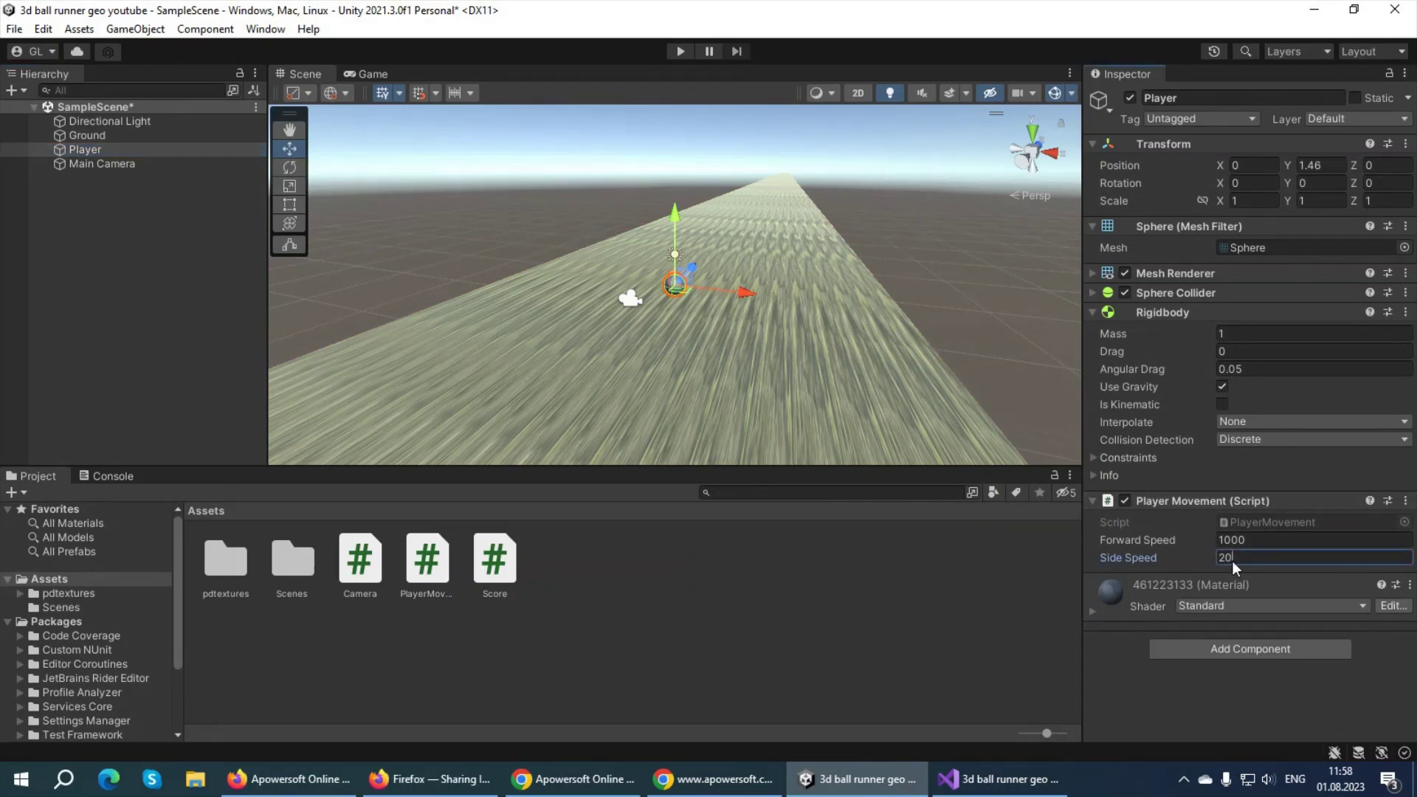
pyautogui.write('50')
pyautogui.click(255, 108)
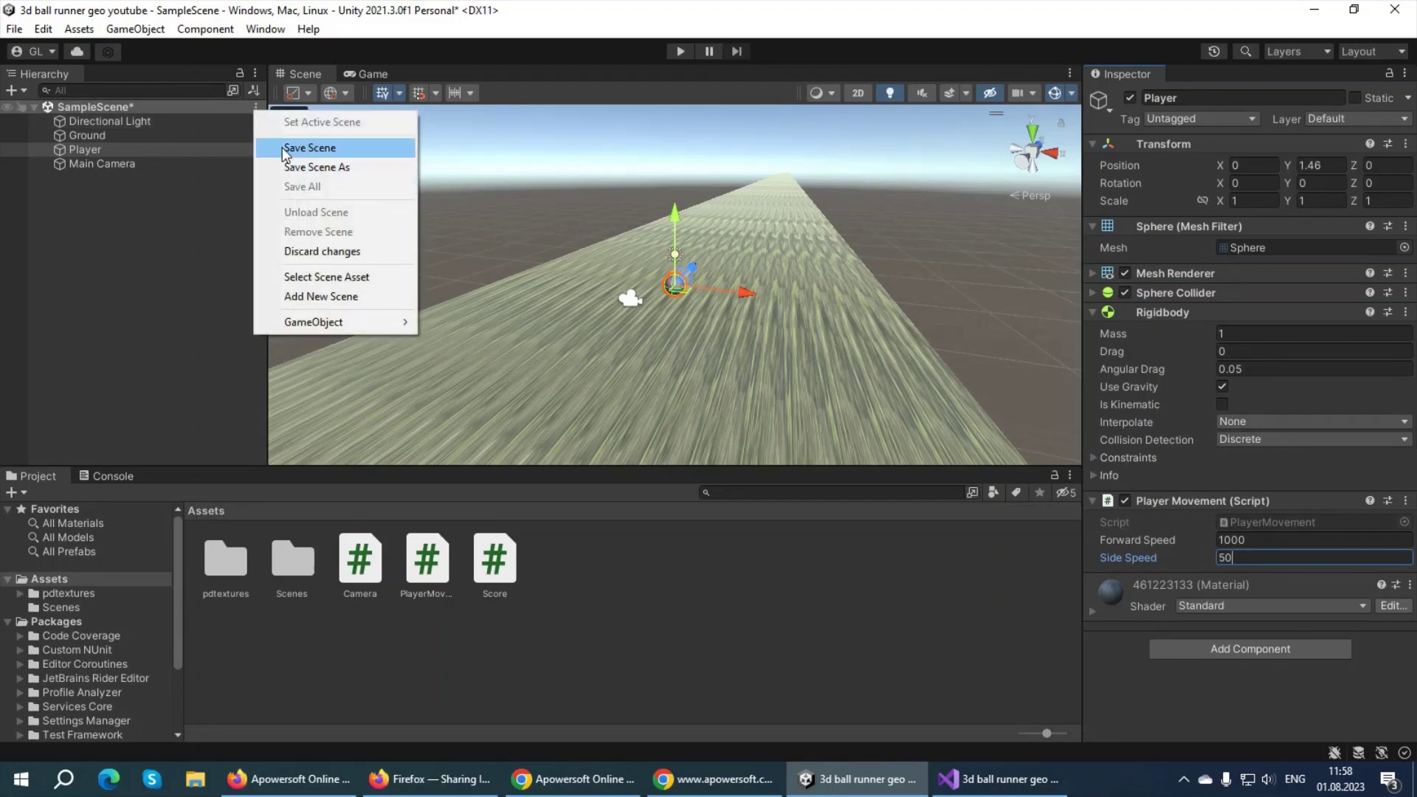
pyautogui.click(296, 146)
pyautogui.click(342, 234)
pyautogui.scroll(-1, 587, 219)
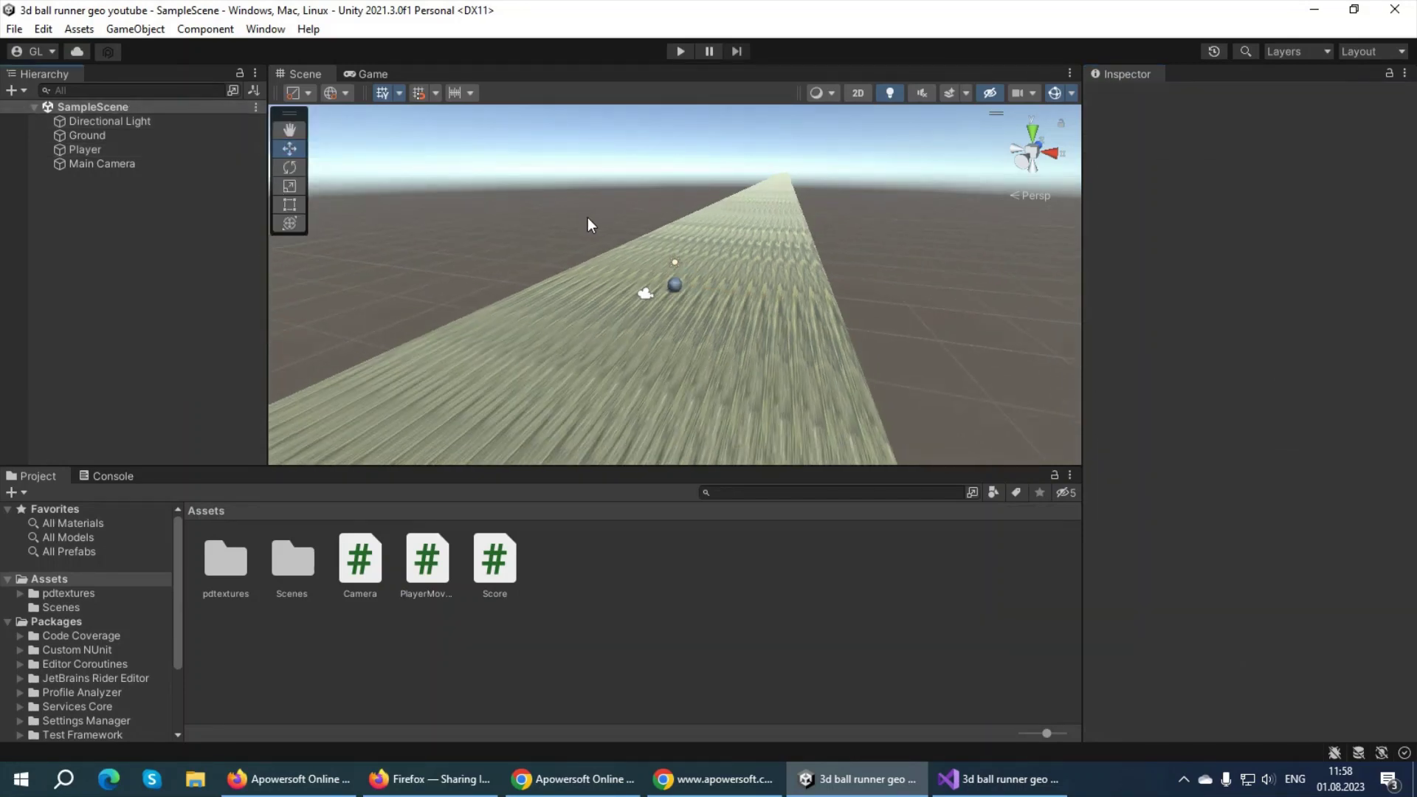
pyautogui.moveTo(901, 304)
pyautogui.keyDown('alt'); pyautogui.mouseDown()
pyautogui.moveTo(515, 262)
pyautogui.moveTo(1249, 355)
pyautogui.moveTo(1112, 293)
pyautogui.mouseUp(); pyautogui.keyUp('alt')
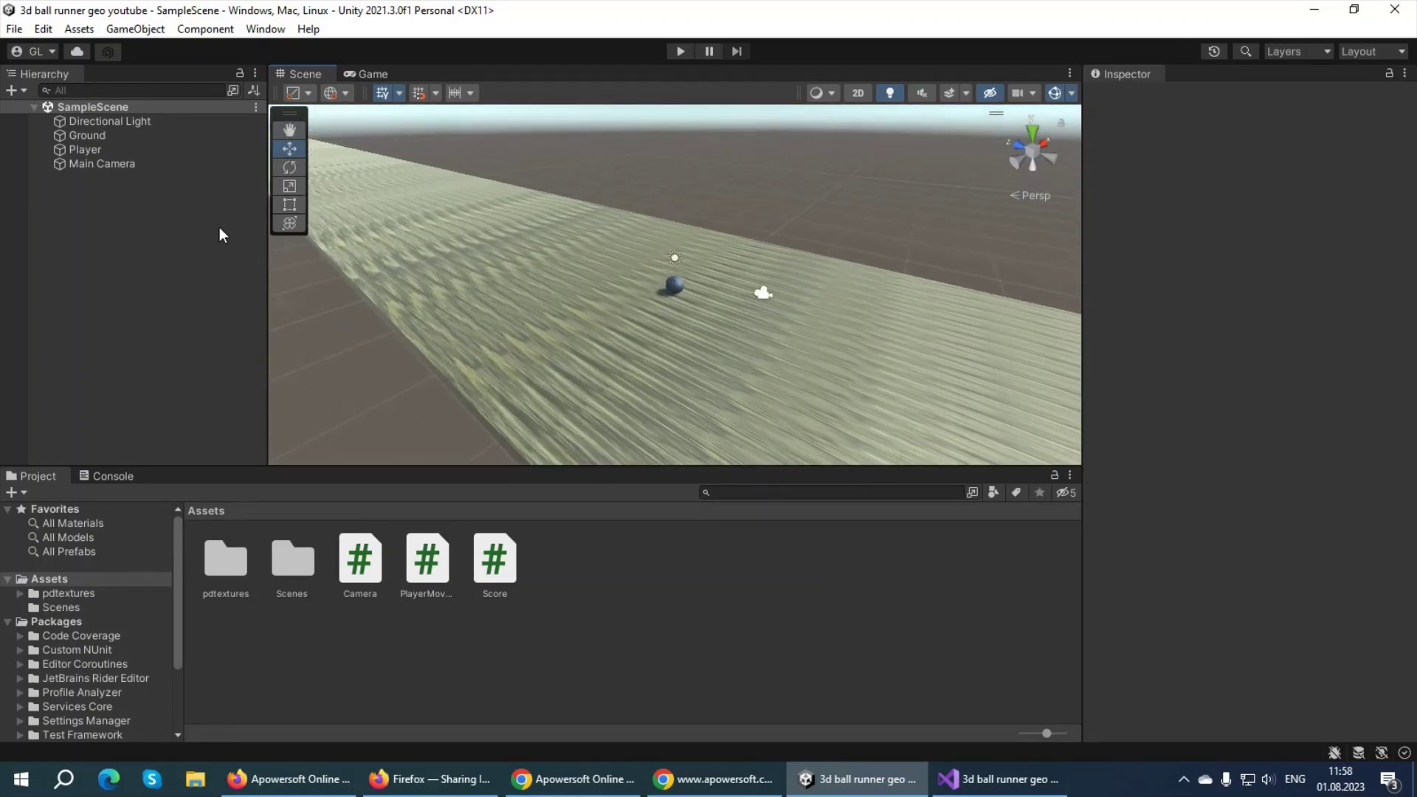
# Browse the Hierarchy's 3D Object create menu, orbiting to look straight down the road in between.
pyautogui.rightClick(120, 230)
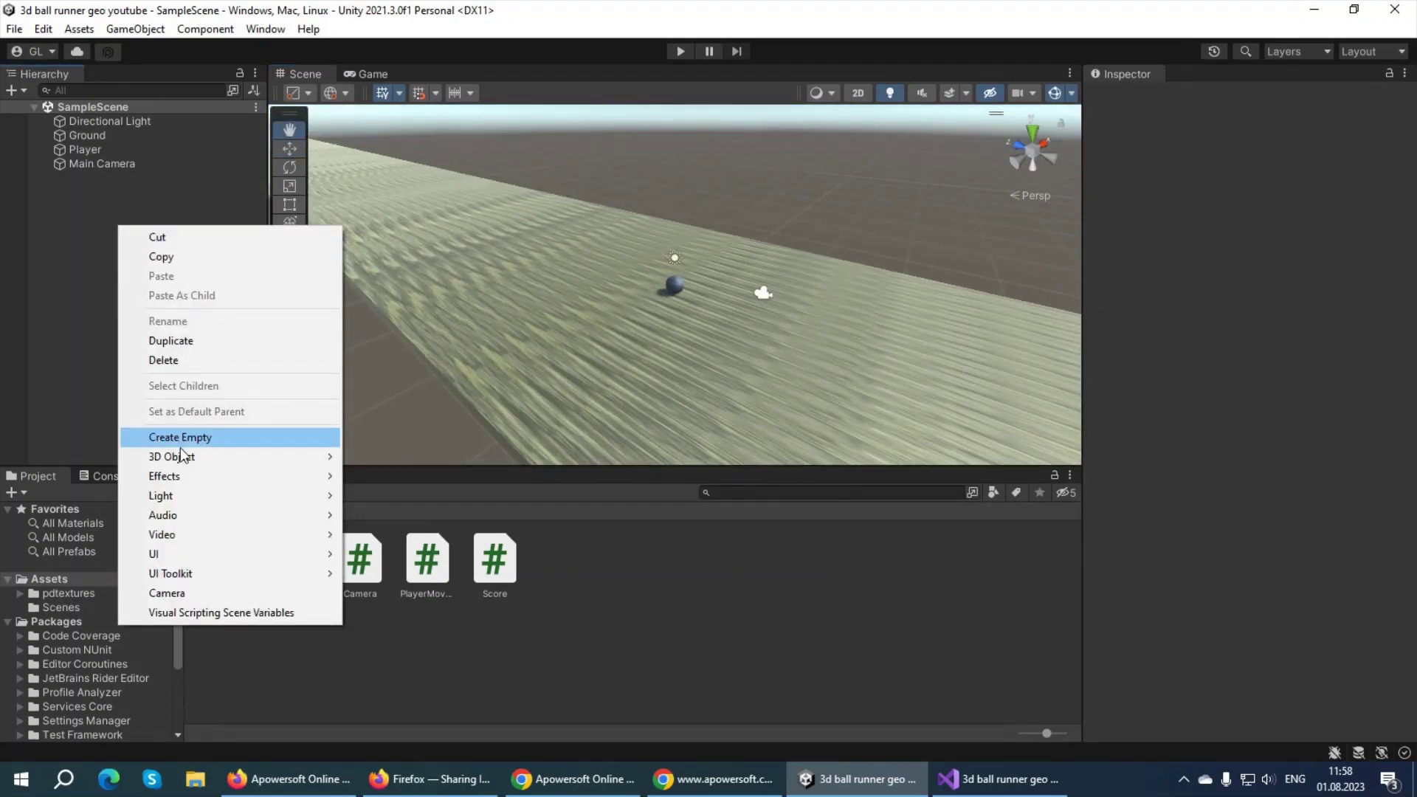
pyautogui.moveTo(186, 458)
pyautogui.click(50, 263)
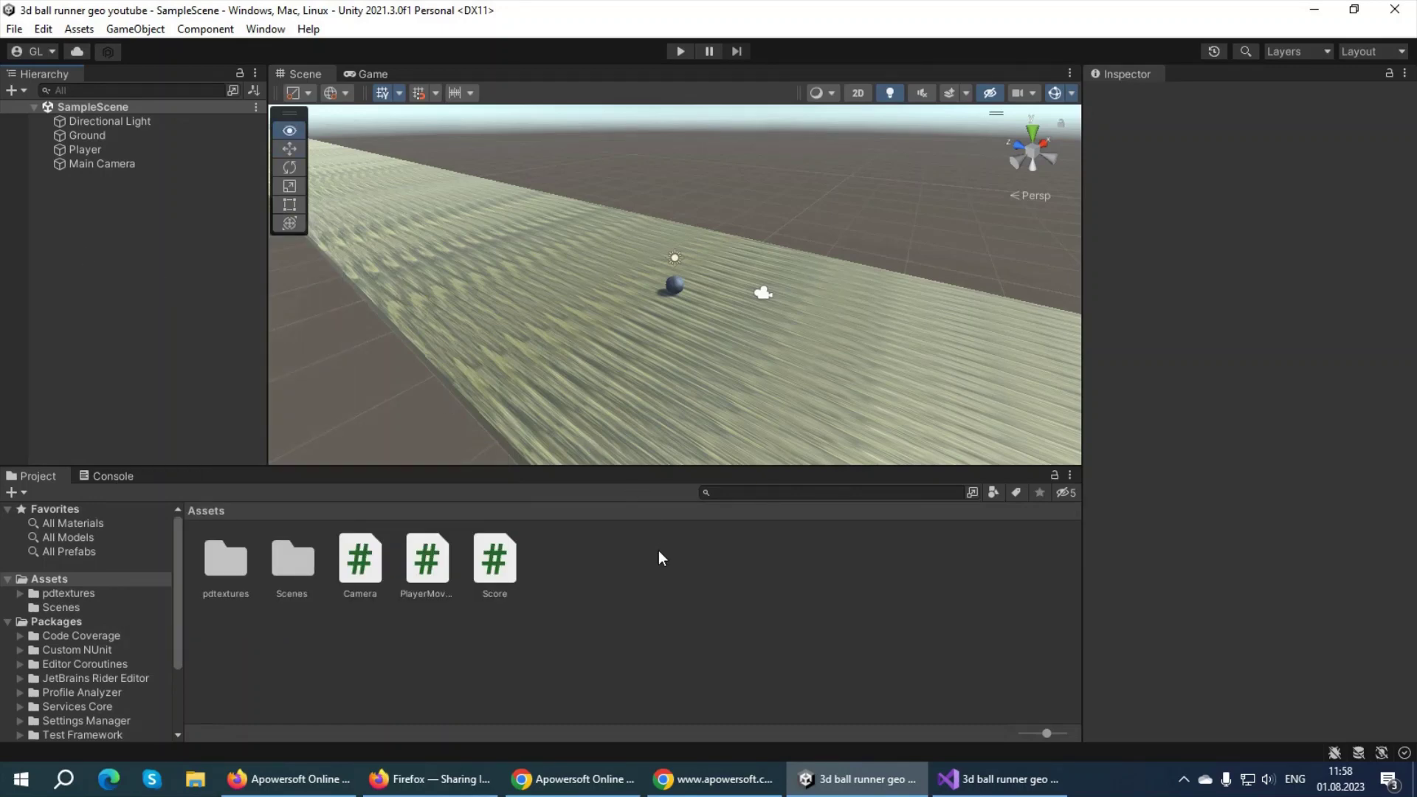
pyautogui.keyDown('alt'); pyautogui.moveTo(646, 396); pyautogui.dragTo(347, 362); pyautogui.keyUp('alt')
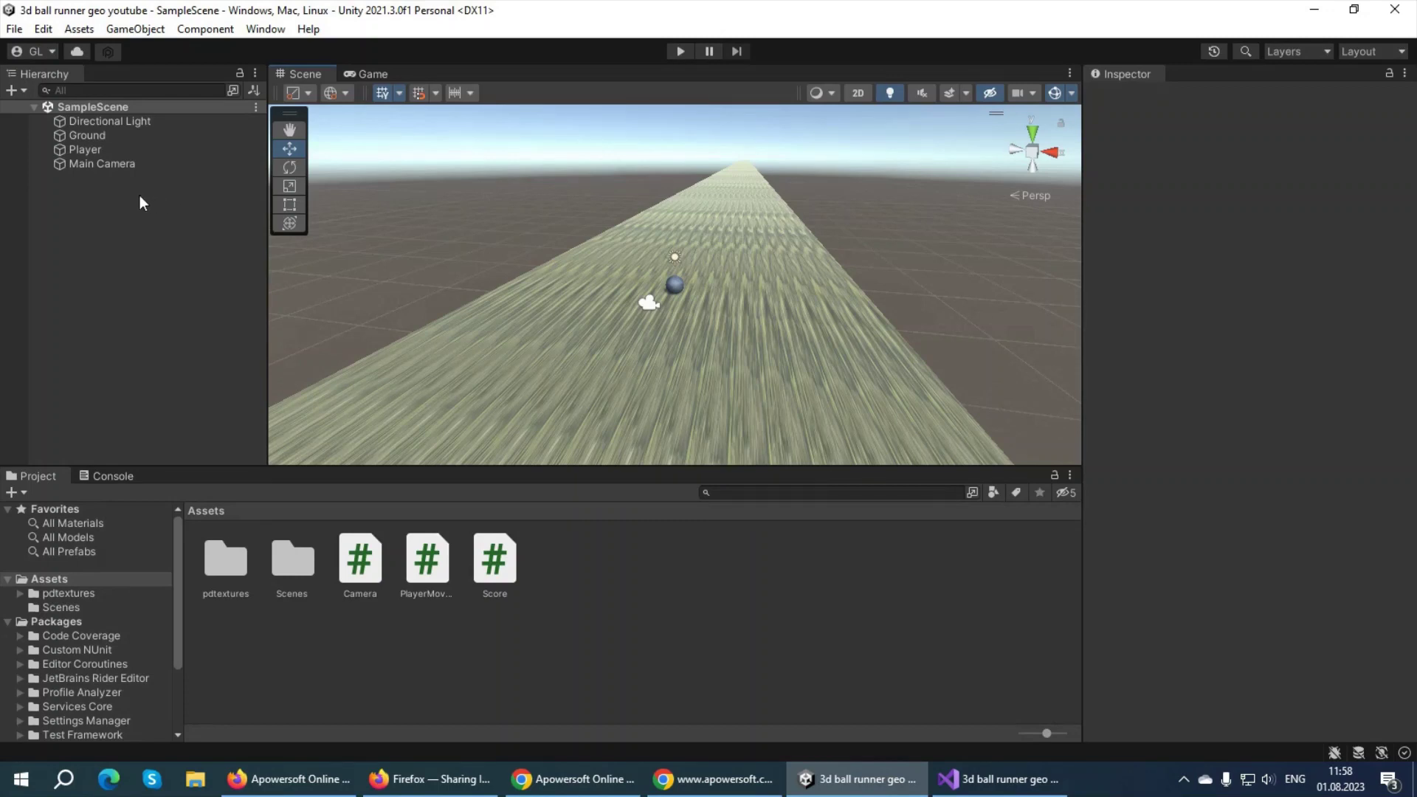
pyautogui.rightClick(98, 207)
pyautogui.moveTo(179, 437)
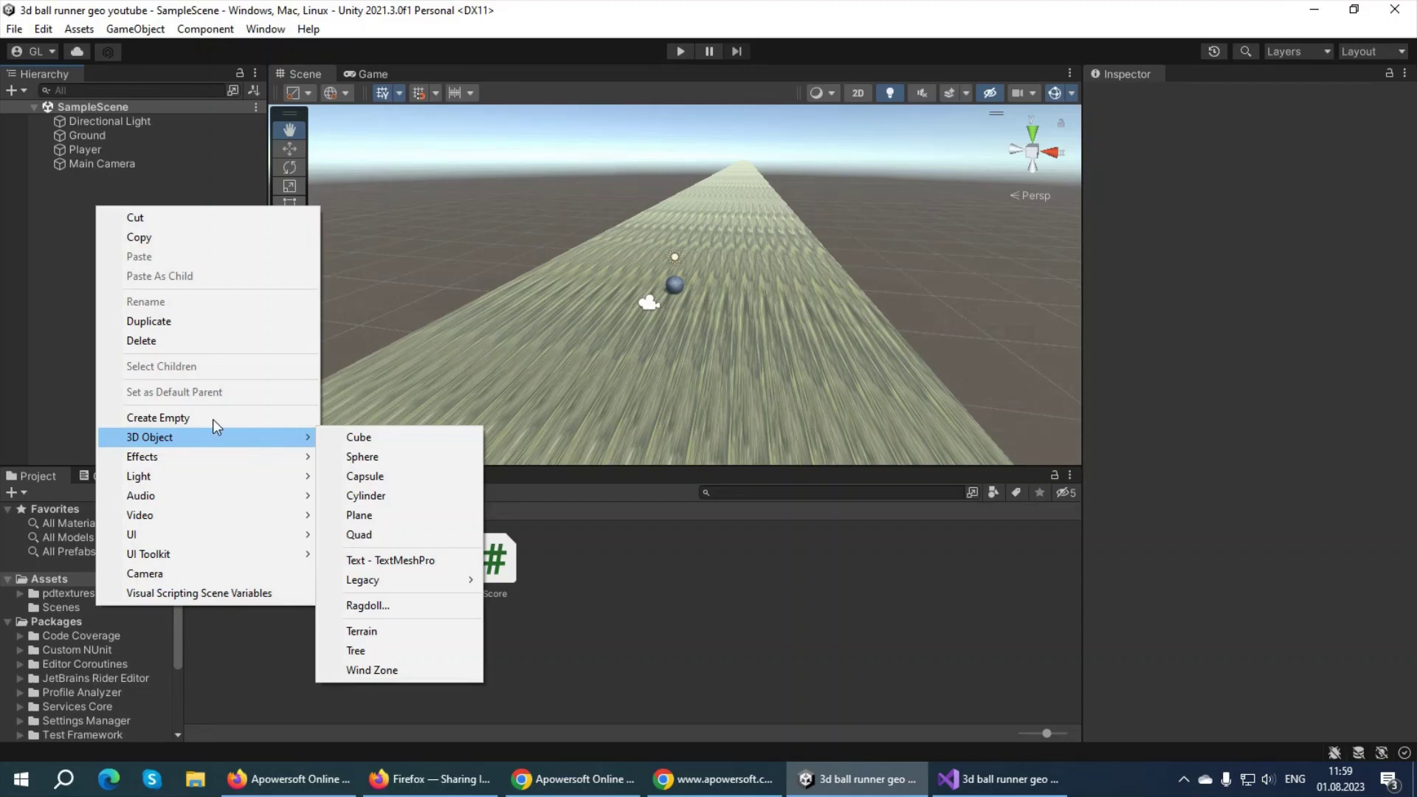
pyautogui.click(47, 313)
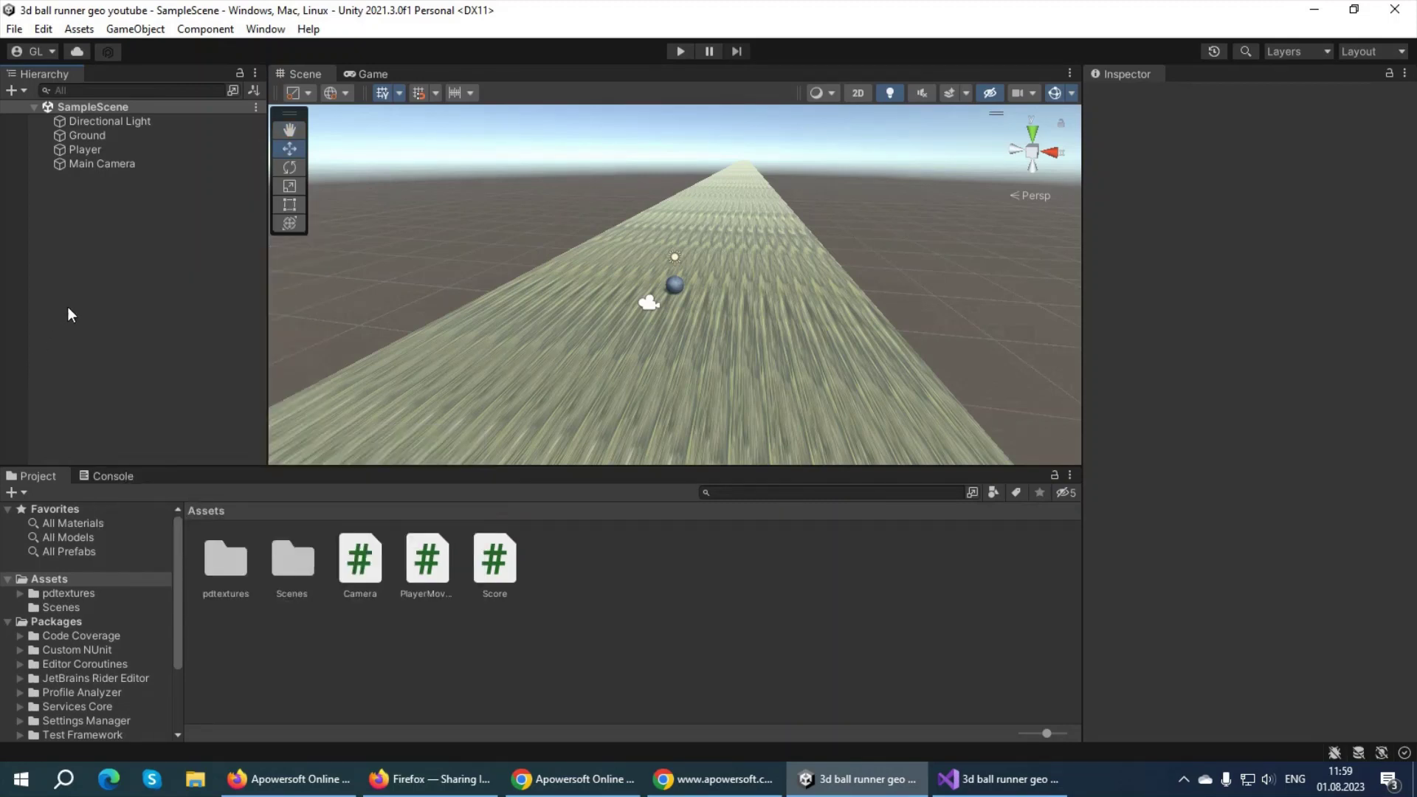
pyautogui.rightClick(94, 233)
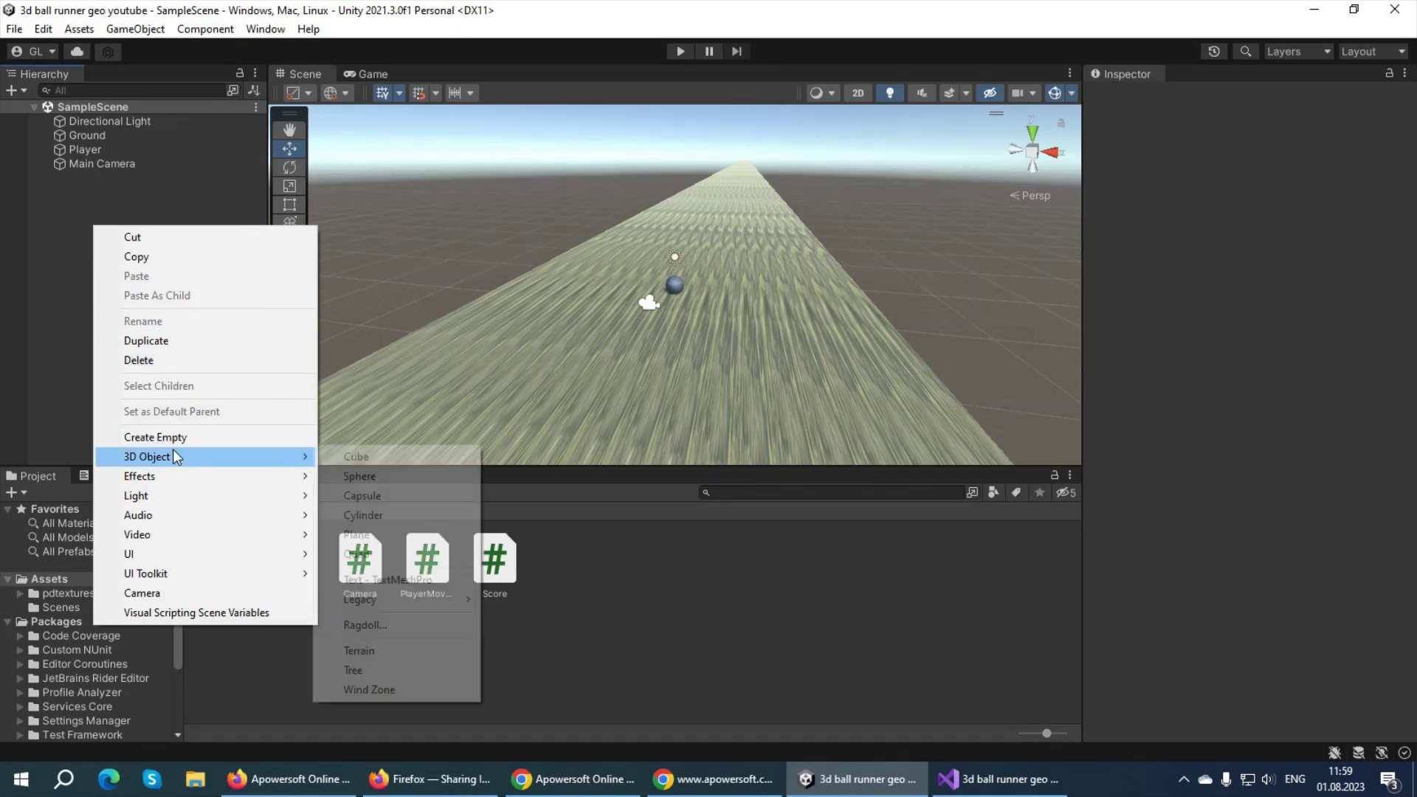
# Add a Cube, move it forward along the road and frame it in view.
pyautogui.click(364, 455)
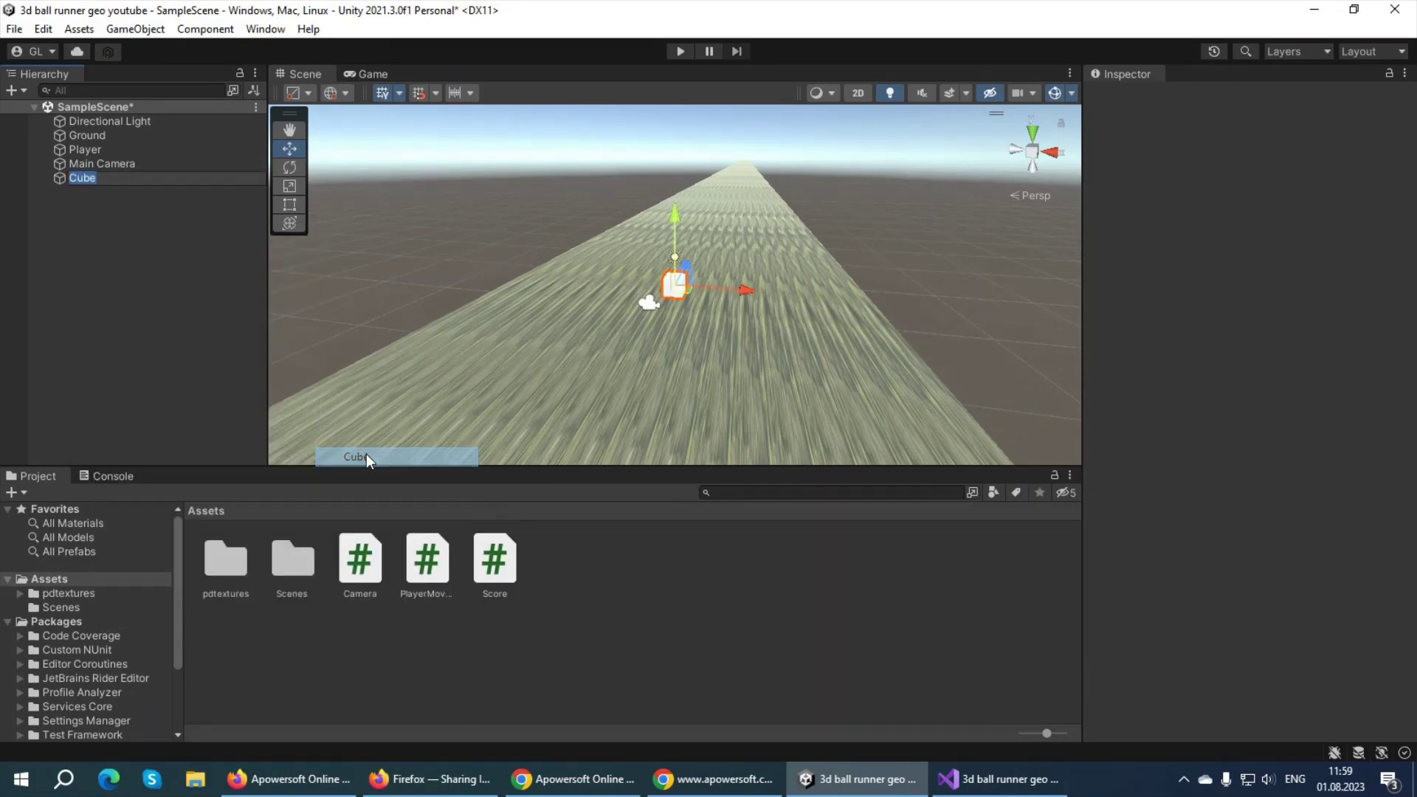
pyautogui.moveTo(761, 259)
pyautogui.keyDown('alt'); pyautogui.mouseDown()
pyautogui.moveTo(734, 280)
pyautogui.moveTo(995, 250)
pyautogui.moveTo(915, 259)
pyautogui.mouseUp(); pyautogui.keyUp('alt')
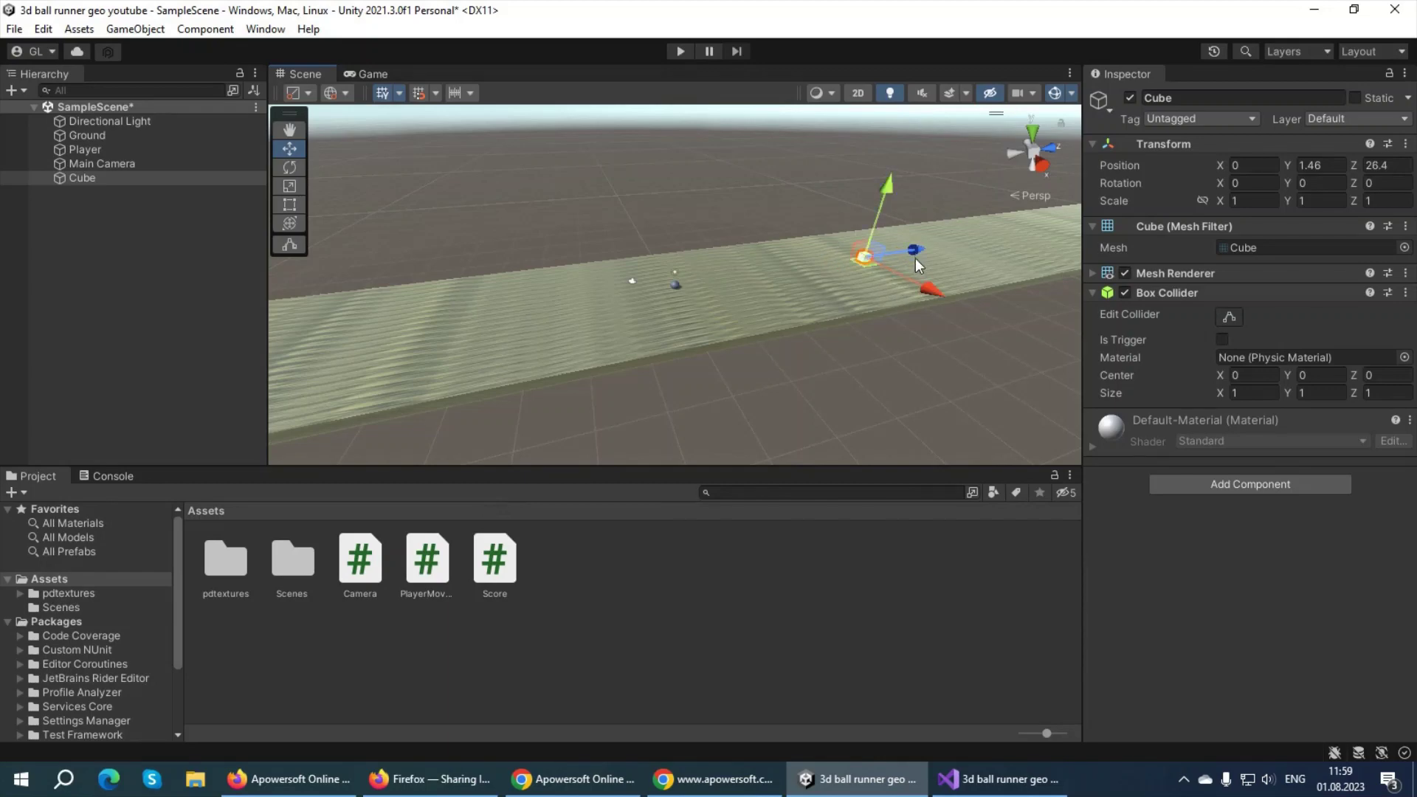
pyautogui.press('f')
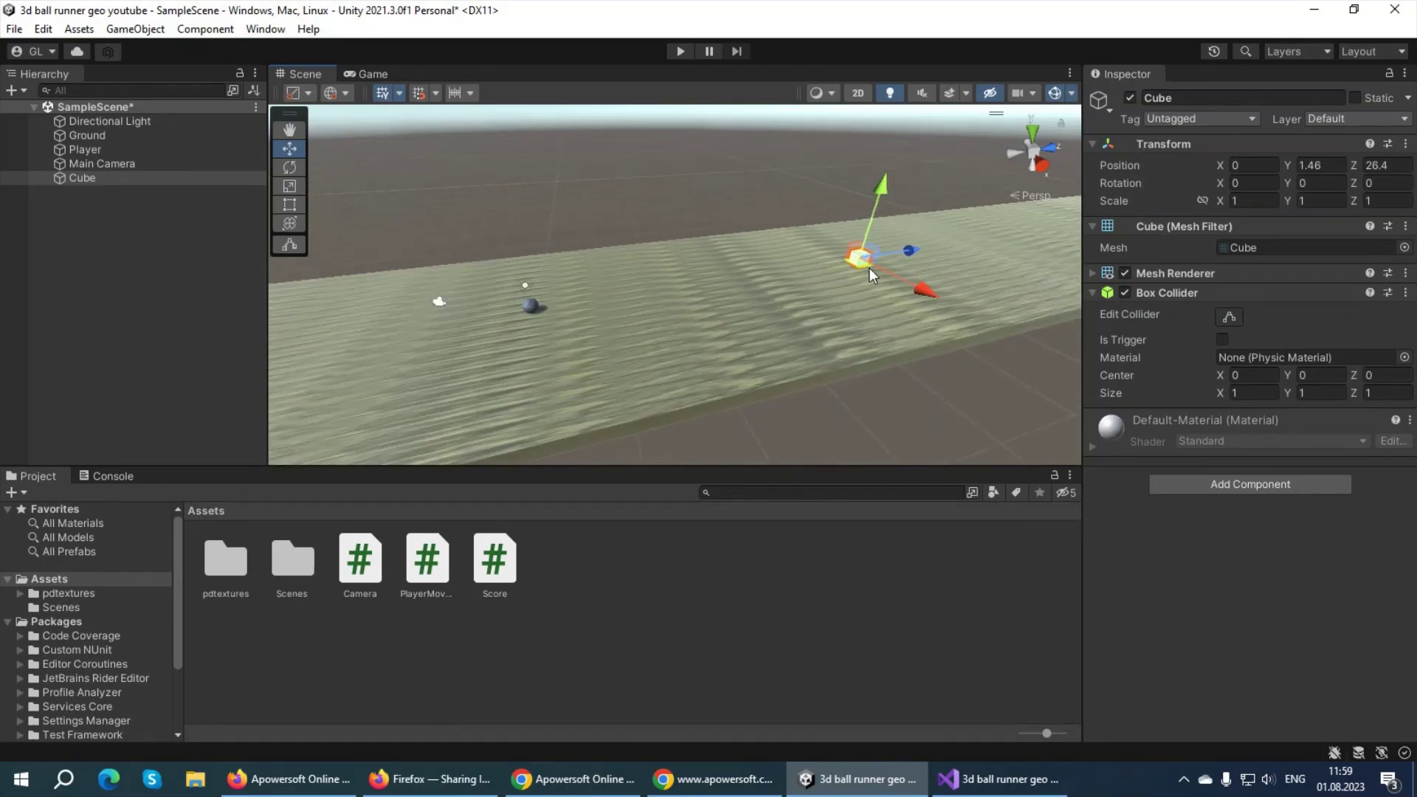
pyautogui.scroll(-3, 671, 286)
pyautogui.keyDown('alt'); pyautogui.moveTo(644, 307); pyautogui.dragTo(928, 276); pyautogui.keyUp('alt')
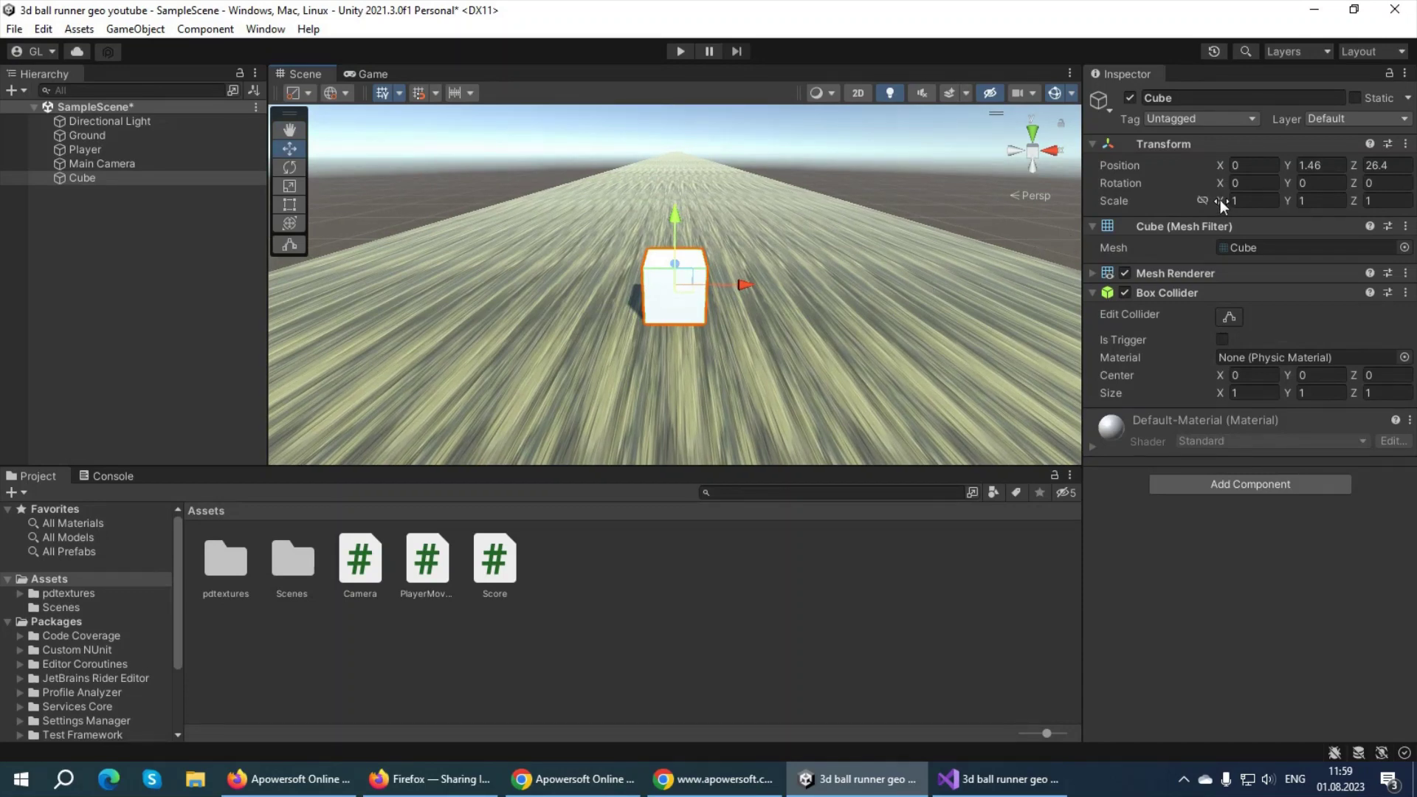
# Set the Cube's Scale X to 5 and slide it left to X -3.94.
pyautogui.moveTo(1220, 199); pyautogui.dragTo(1336, 189)
pyautogui.scroll(-2, 565, 303)
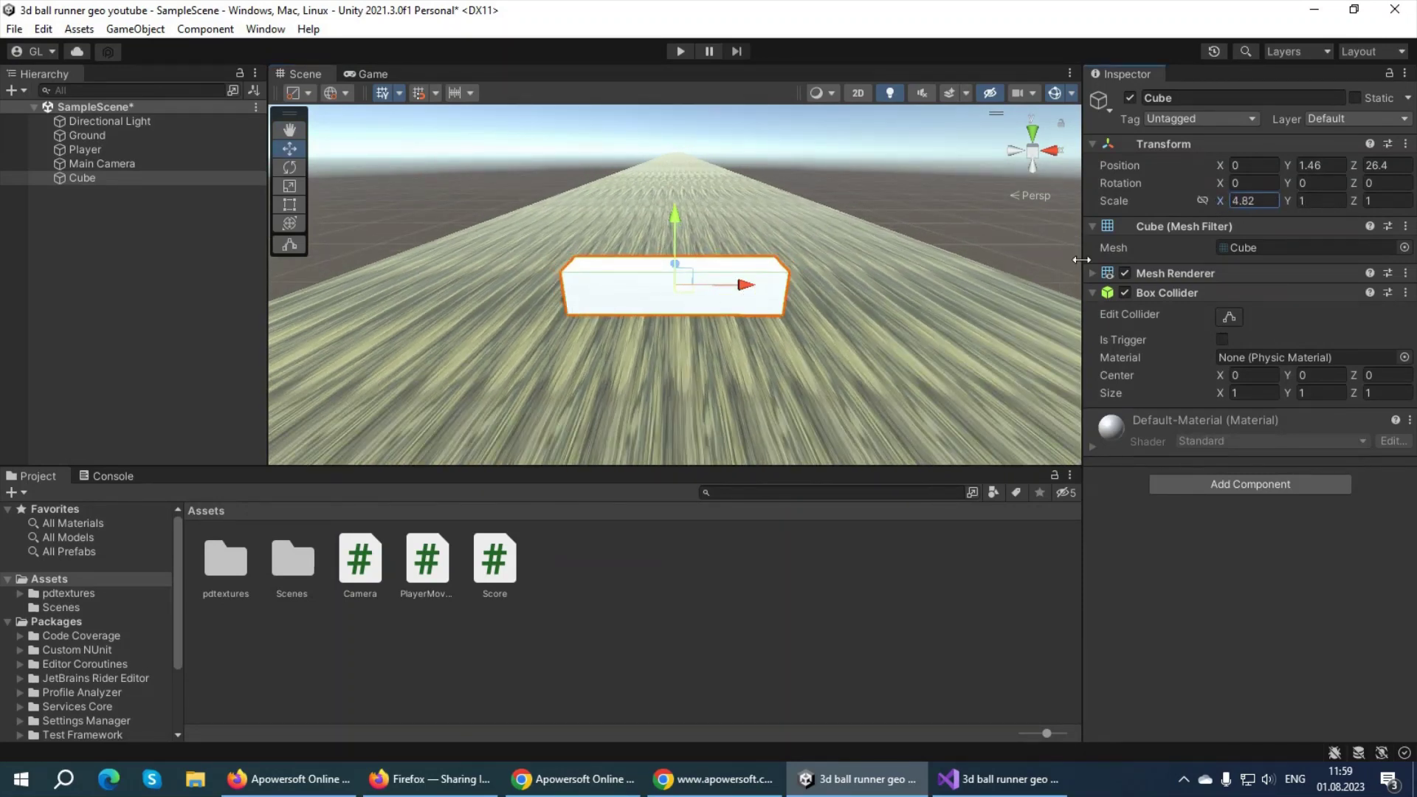
pyautogui.click(1241, 201)
pyautogui.write('50')
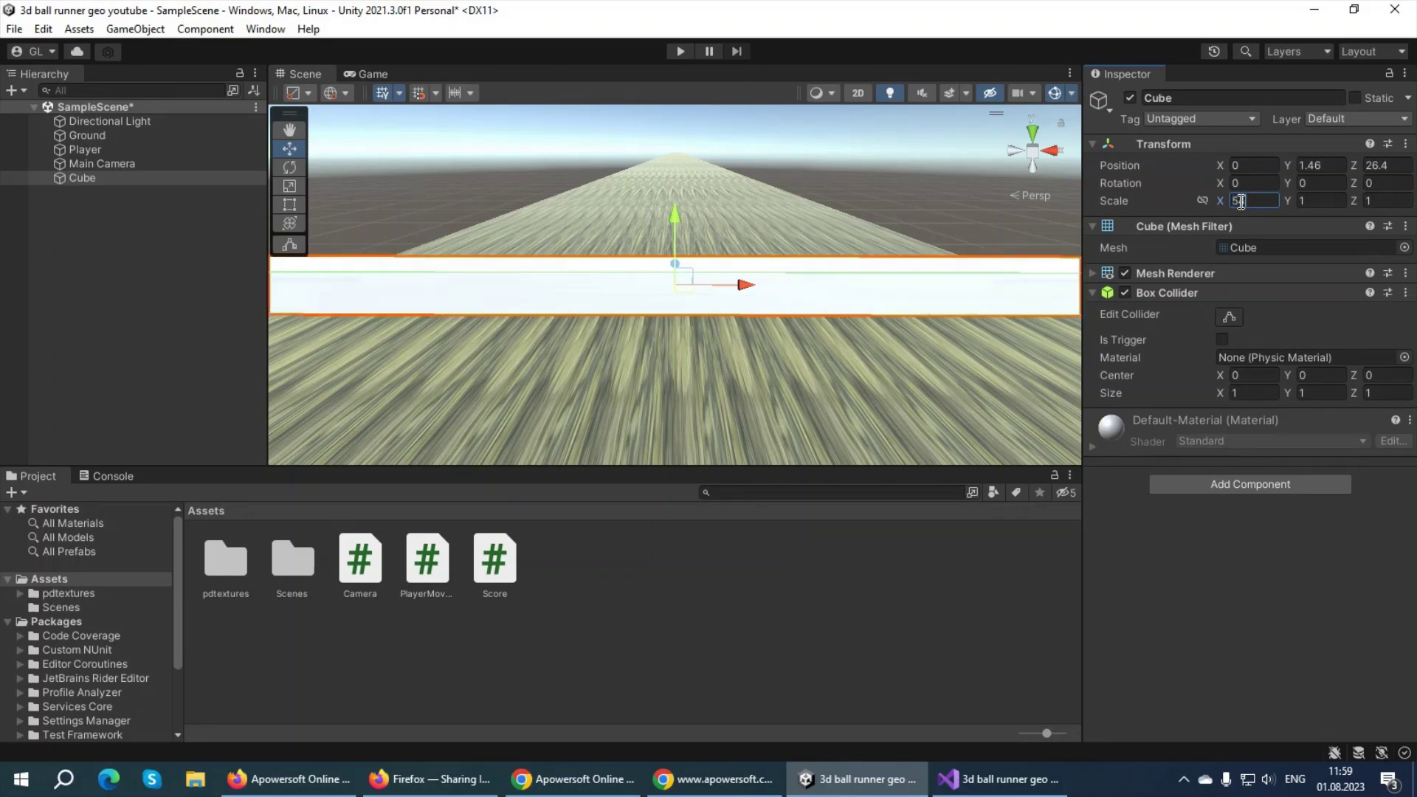
pyautogui.write('4')
pyautogui.press('BackSpace')
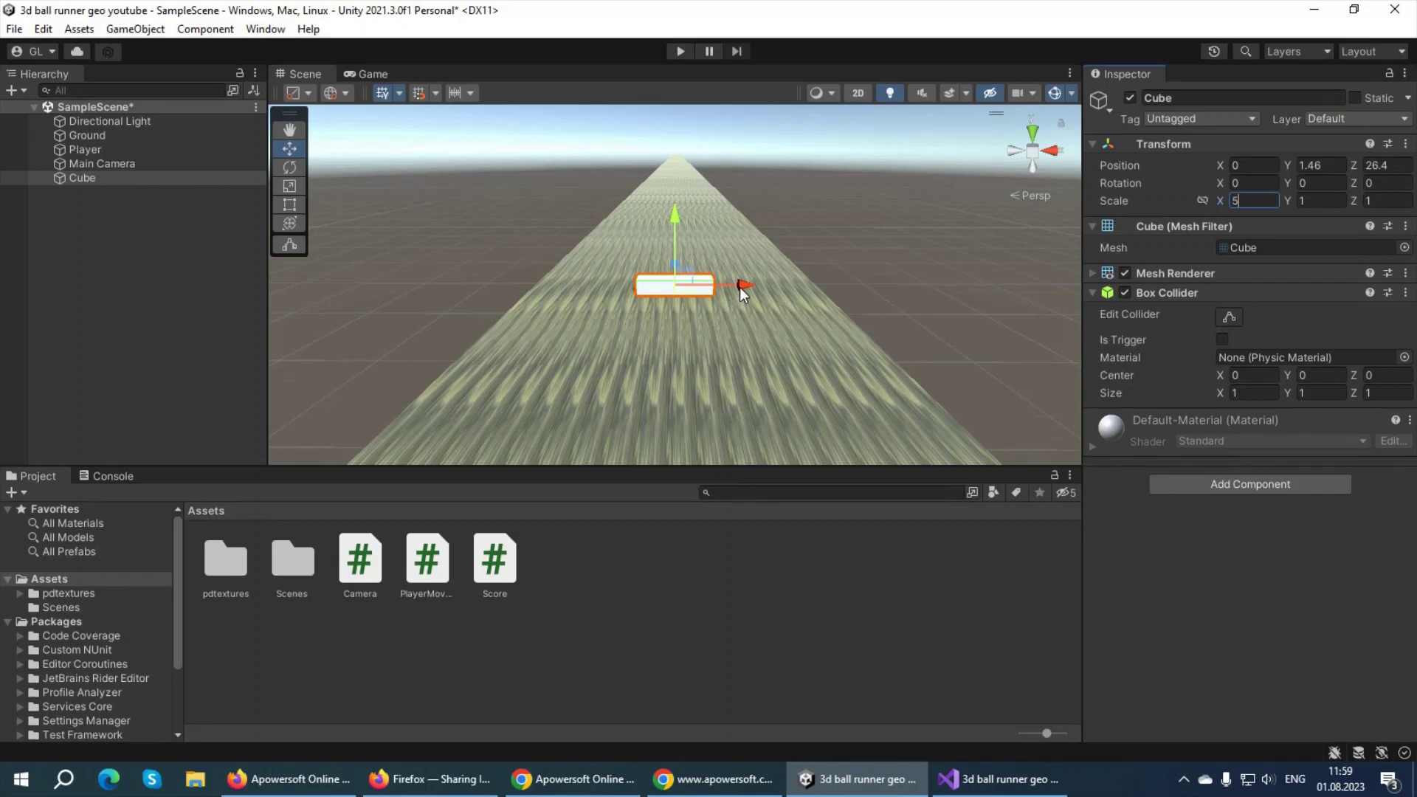
pyautogui.moveTo(742, 294); pyautogui.dragTo(617, 286)
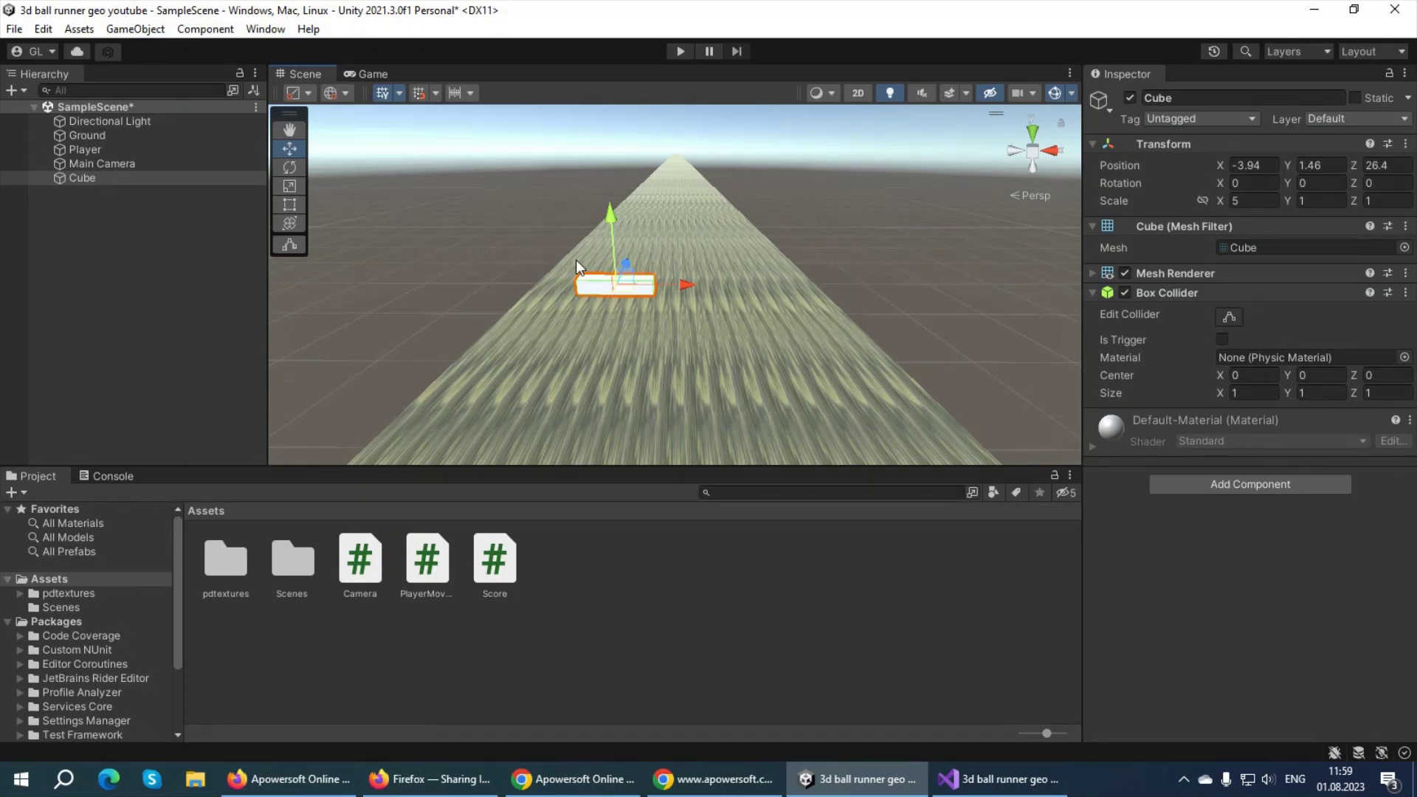
# Orbit around the road and nudge the Cube to Position X -3.
pyautogui.moveTo(782, 301)
pyautogui.keyDown('alt'); pyautogui.mouseDown()
pyautogui.moveTo(140, 335)
pyautogui.moveTo(655, 254)
pyautogui.moveTo(666, 237)
pyautogui.mouseUp(); pyautogui.keyUp('alt')
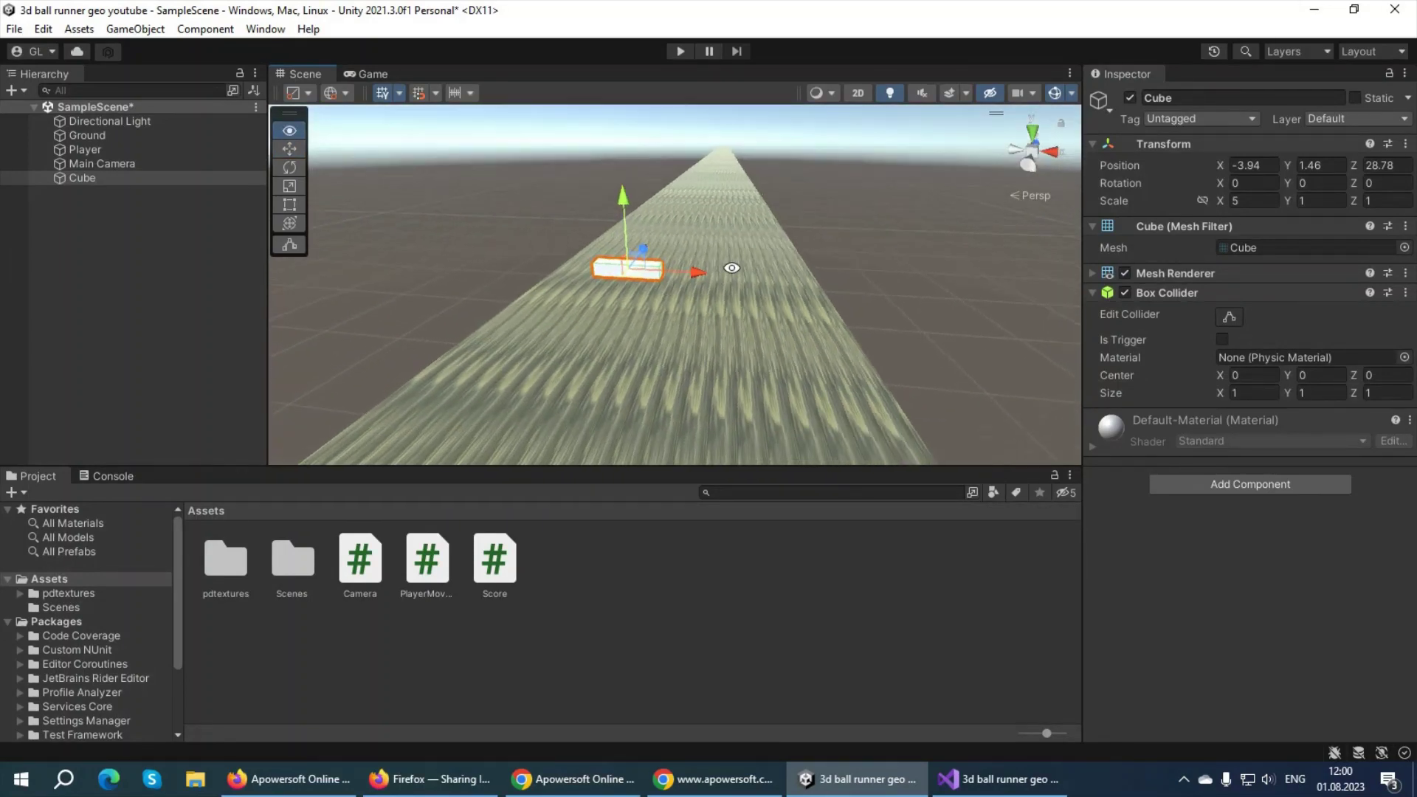
pyautogui.keyDown('alt'); pyautogui.moveTo(686, 307); pyautogui.dragTo(583, 281); pyautogui.keyUp('alt')
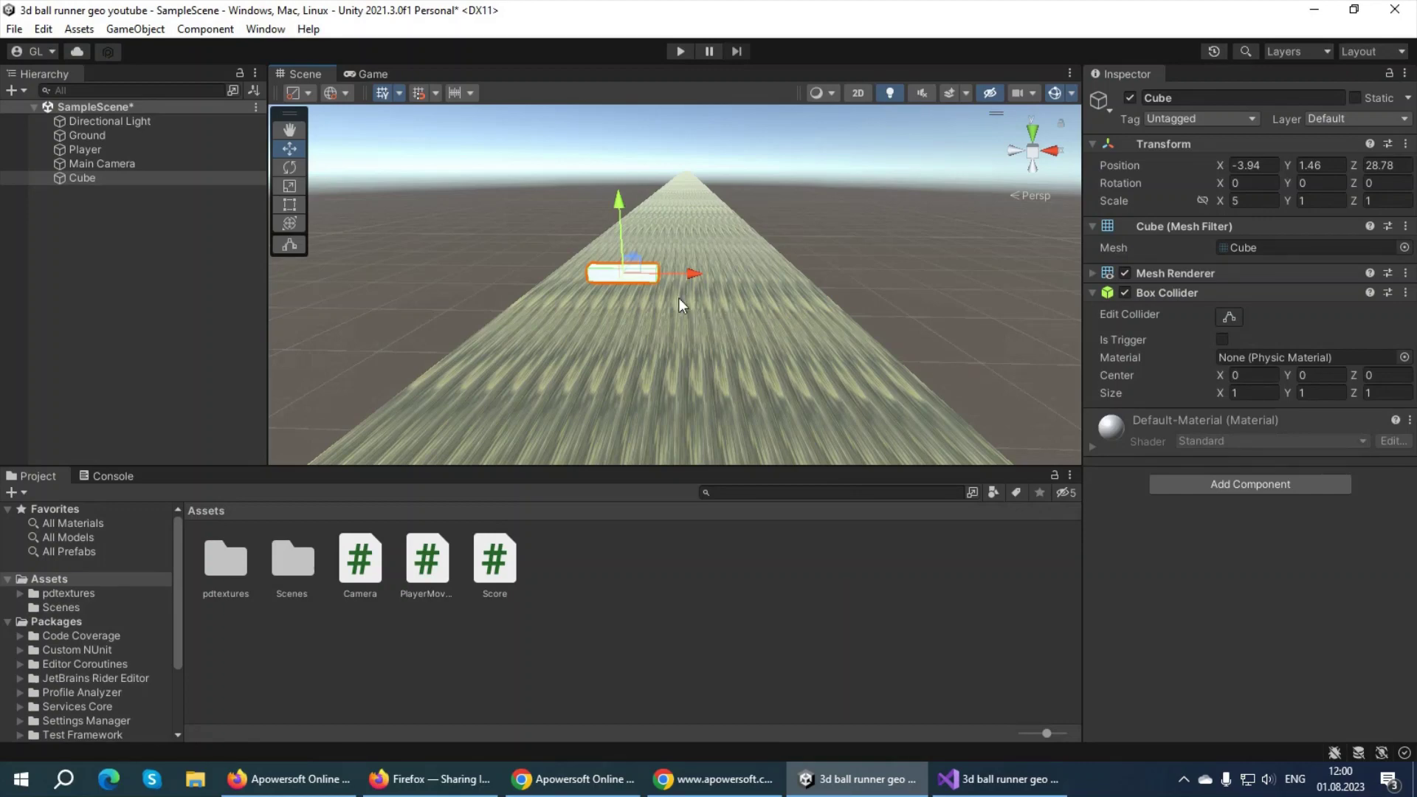
pyautogui.keyDown('alt'); pyautogui.moveTo(705, 264); pyautogui.dragTo(525, 323); pyautogui.keyUp('alt')
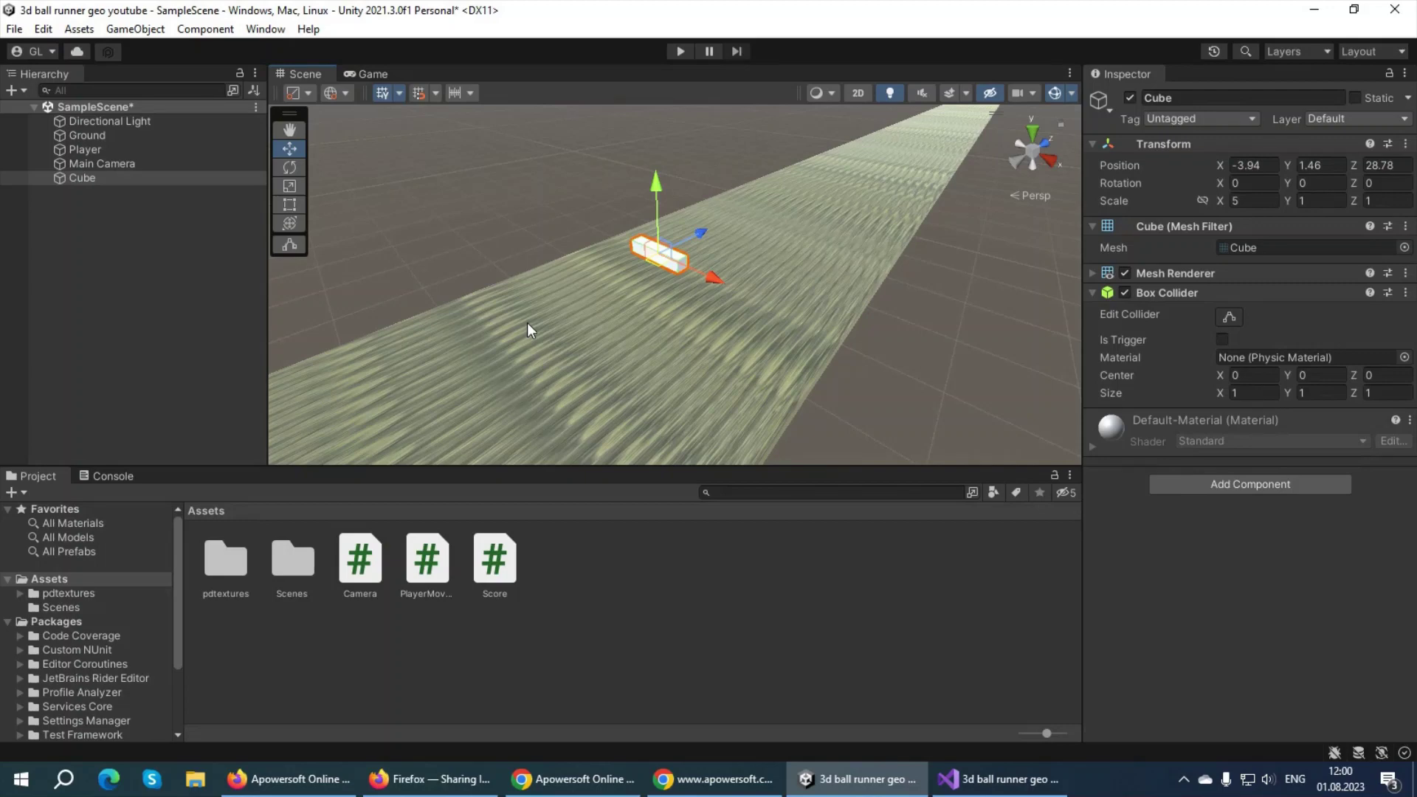
pyautogui.keyDown('alt'); pyautogui.moveTo(570, 295); pyautogui.dragTo(604, 283); pyautogui.keyUp('alt')
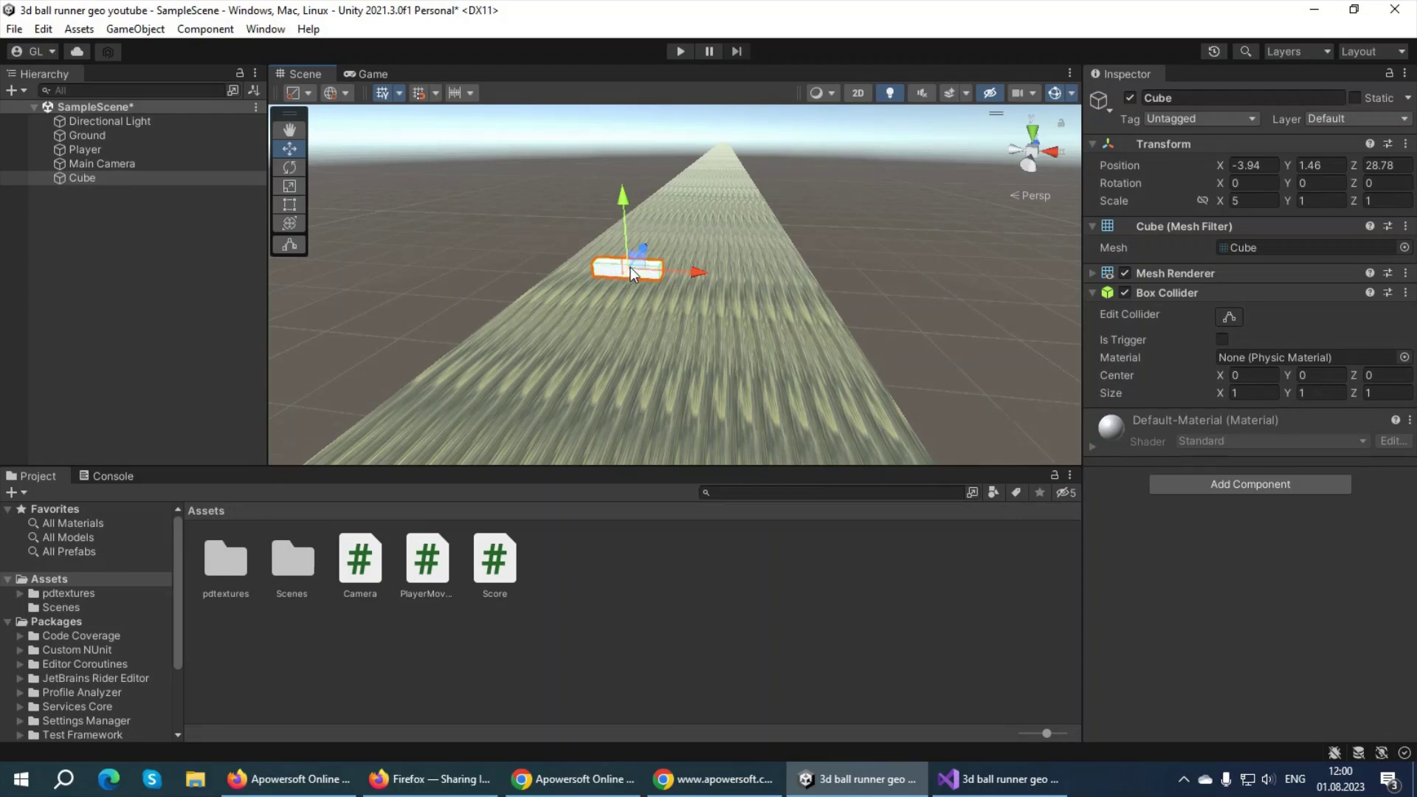
pyautogui.moveTo(698, 272); pyautogui.dragTo(707, 275)
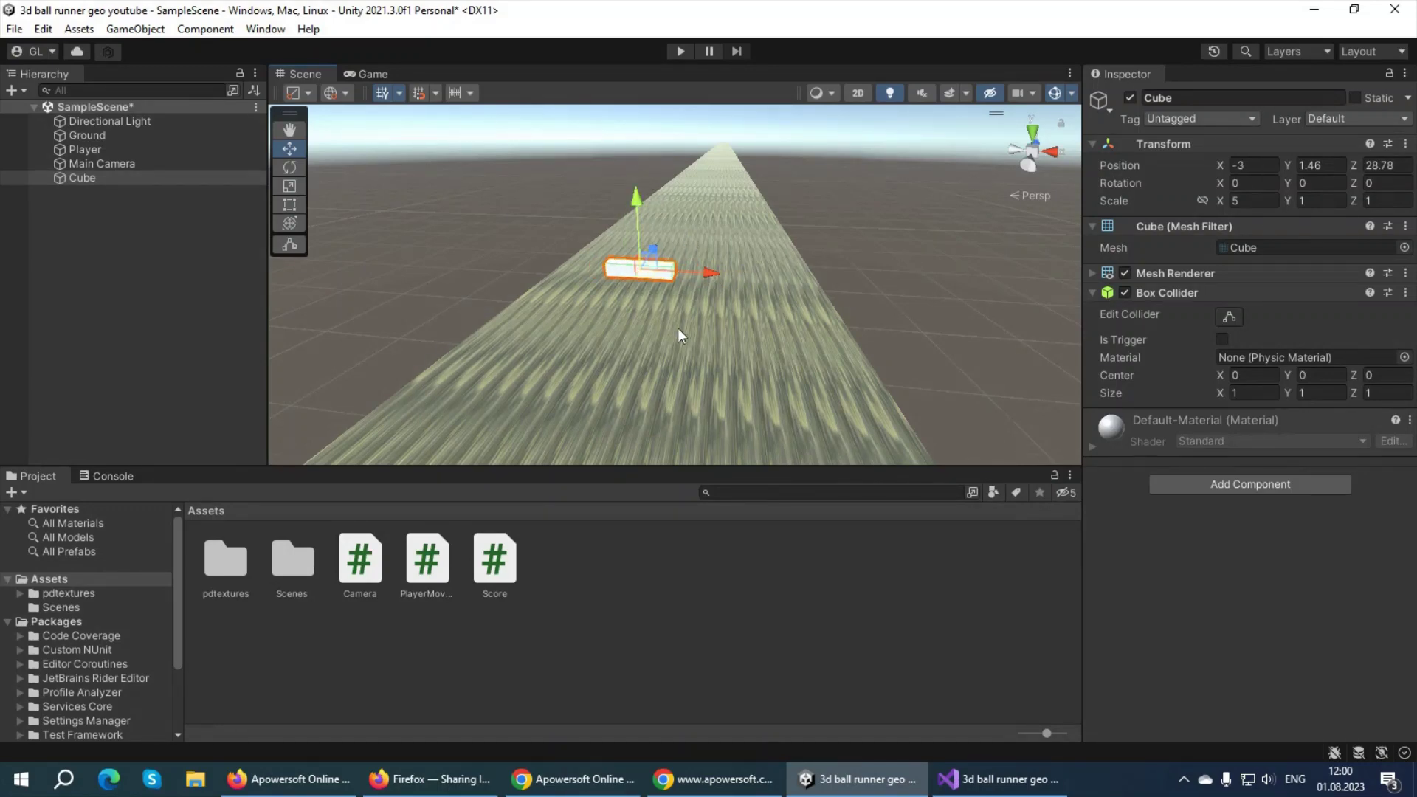
# Orbit and zoom to inspect the Cube at X -3, Z 28.78 on the road.
pyautogui.moveTo(677, 328)
pyautogui.keyDown('alt'); pyautogui.mouseDown()
pyautogui.moveTo(694, 222)
pyautogui.moveTo(712, 246)
pyautogui.mouseUp(); pyautogui.keyUp('alt')
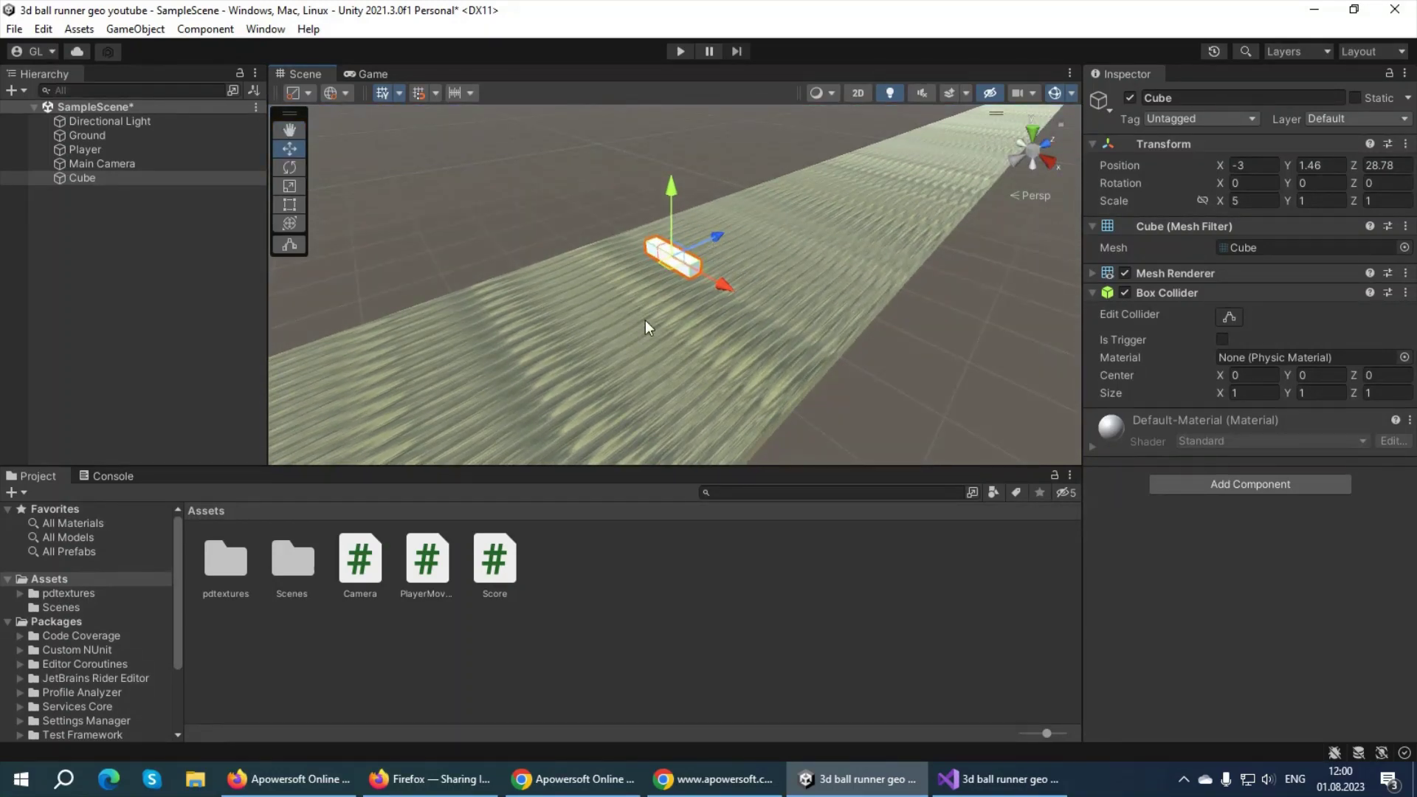
pyautogui.keyDown('alt'); pyautogui.moveTo(645, 321); pyautogui.dragTo(788, 319); pyautogui.keyUp('alt')
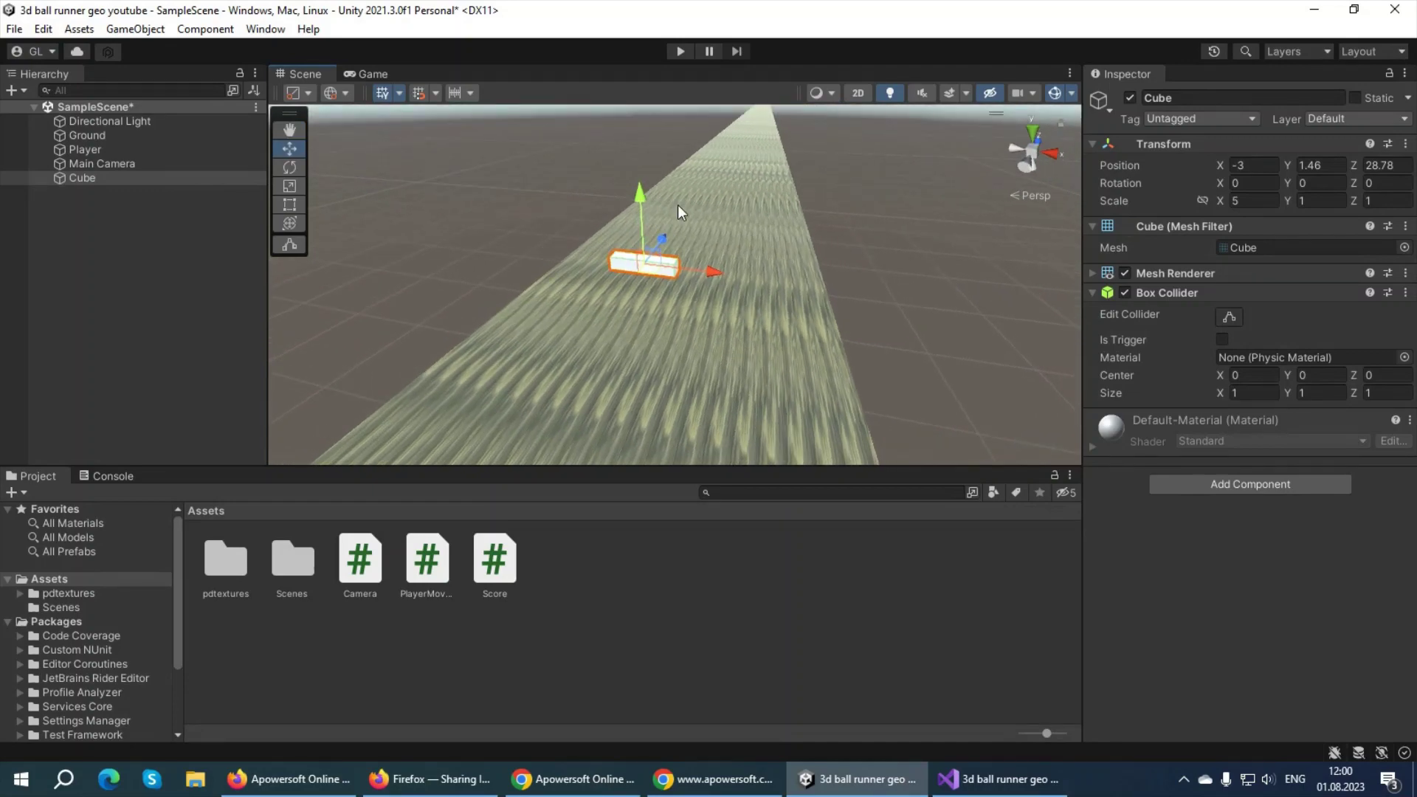
pyautogui.scroll(-5, 753, 206)
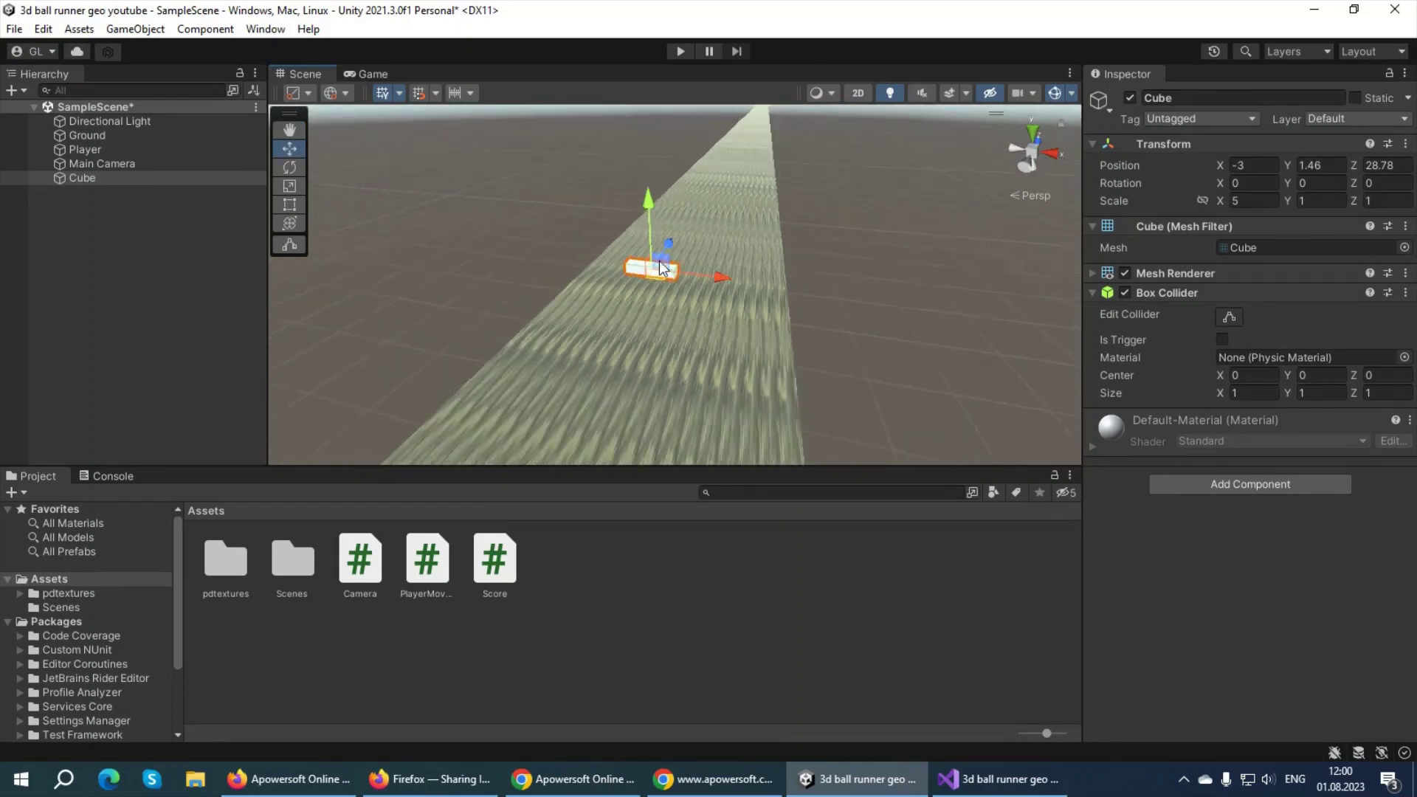
pyautogui.scroll(2, 673, 262)
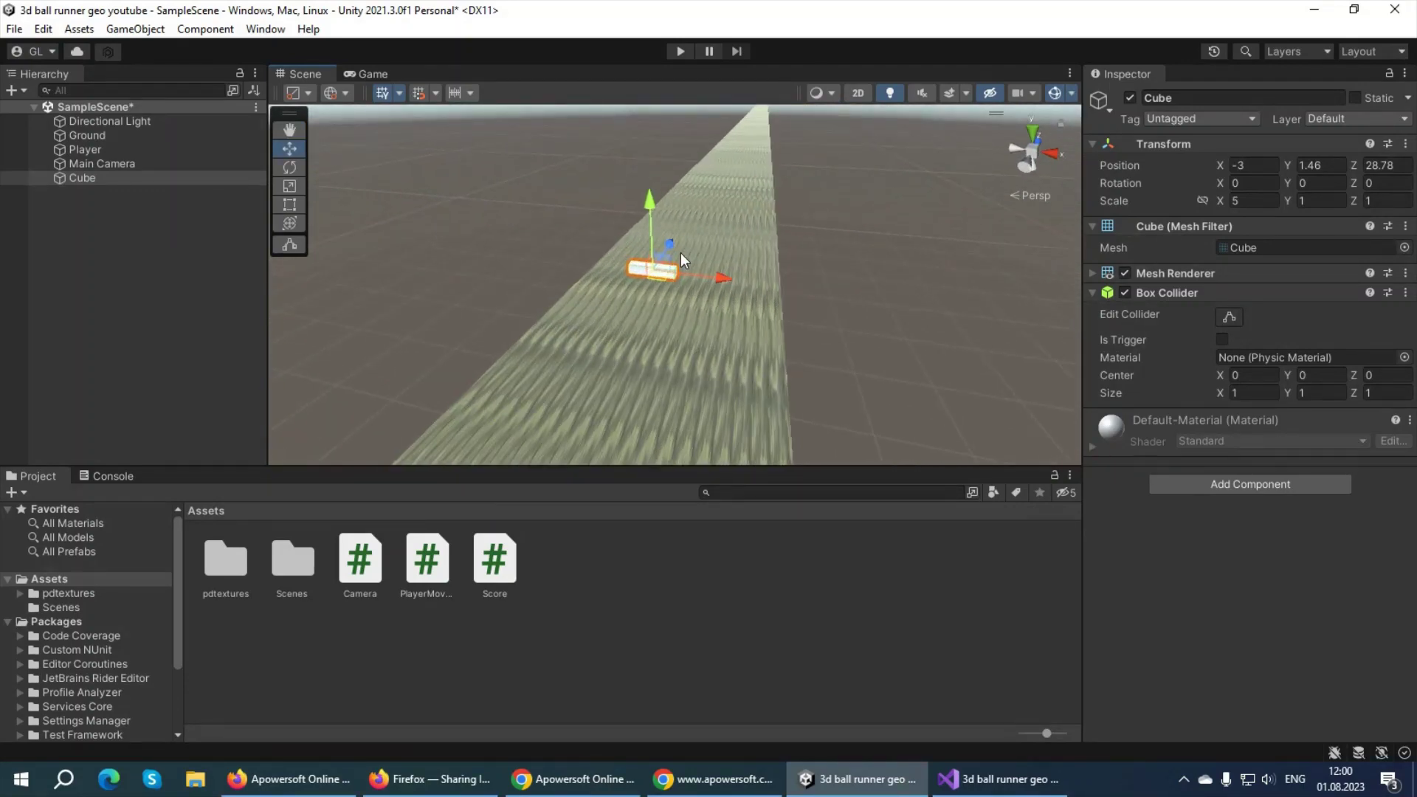
pyautogui.scroll(2, 664, 258)
pyautogui.scroll(2, 646, 269)
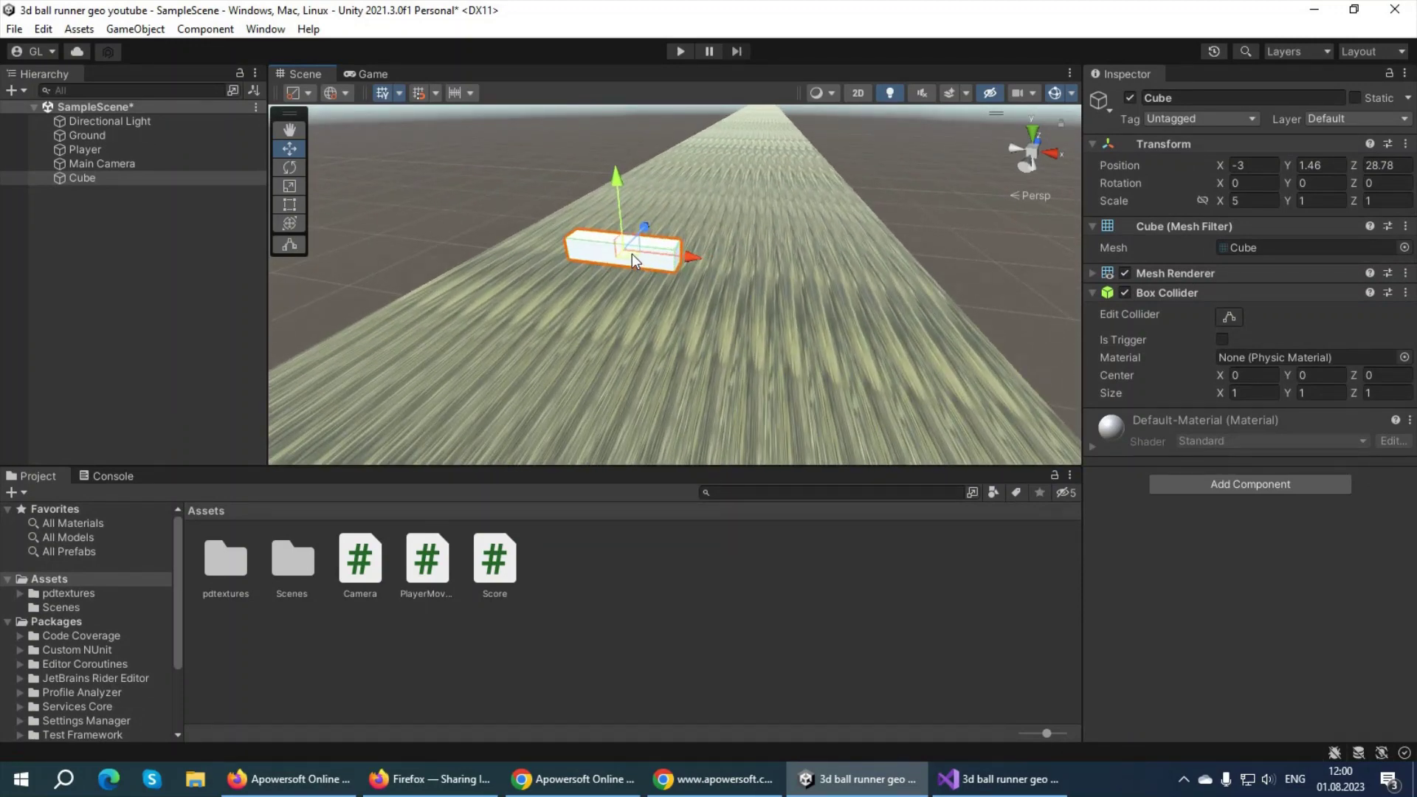
pyautogui.scroll(-3, 768, 292)
pyautogui.scroll(-3, 738, 253)
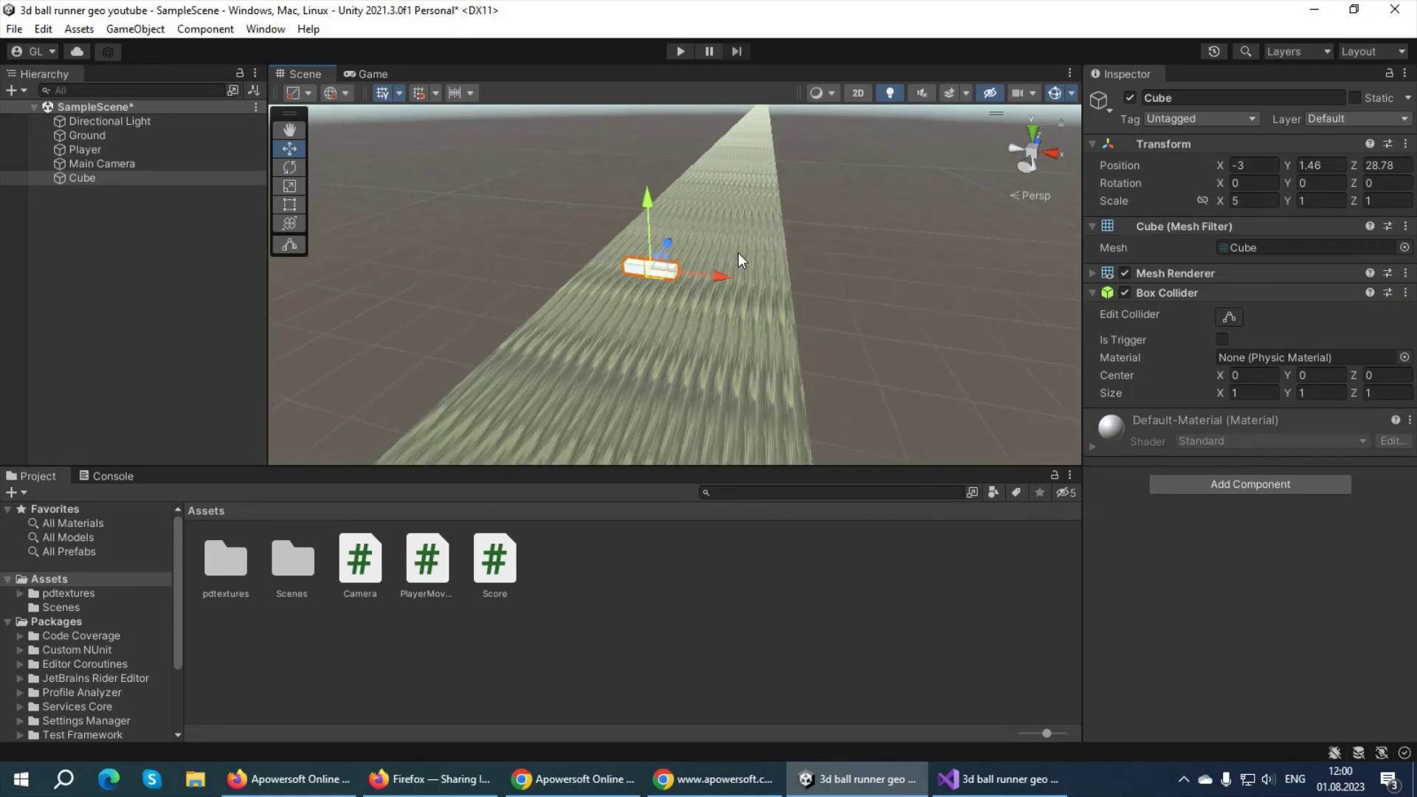
pyautogui.scroll(-2, 737, 251)
pyautogui.keyDown('alt'); pyautogui.moveTo(784, 233); pyautogui.dragTo(795, 303); pyautogui.keyUp('alt')
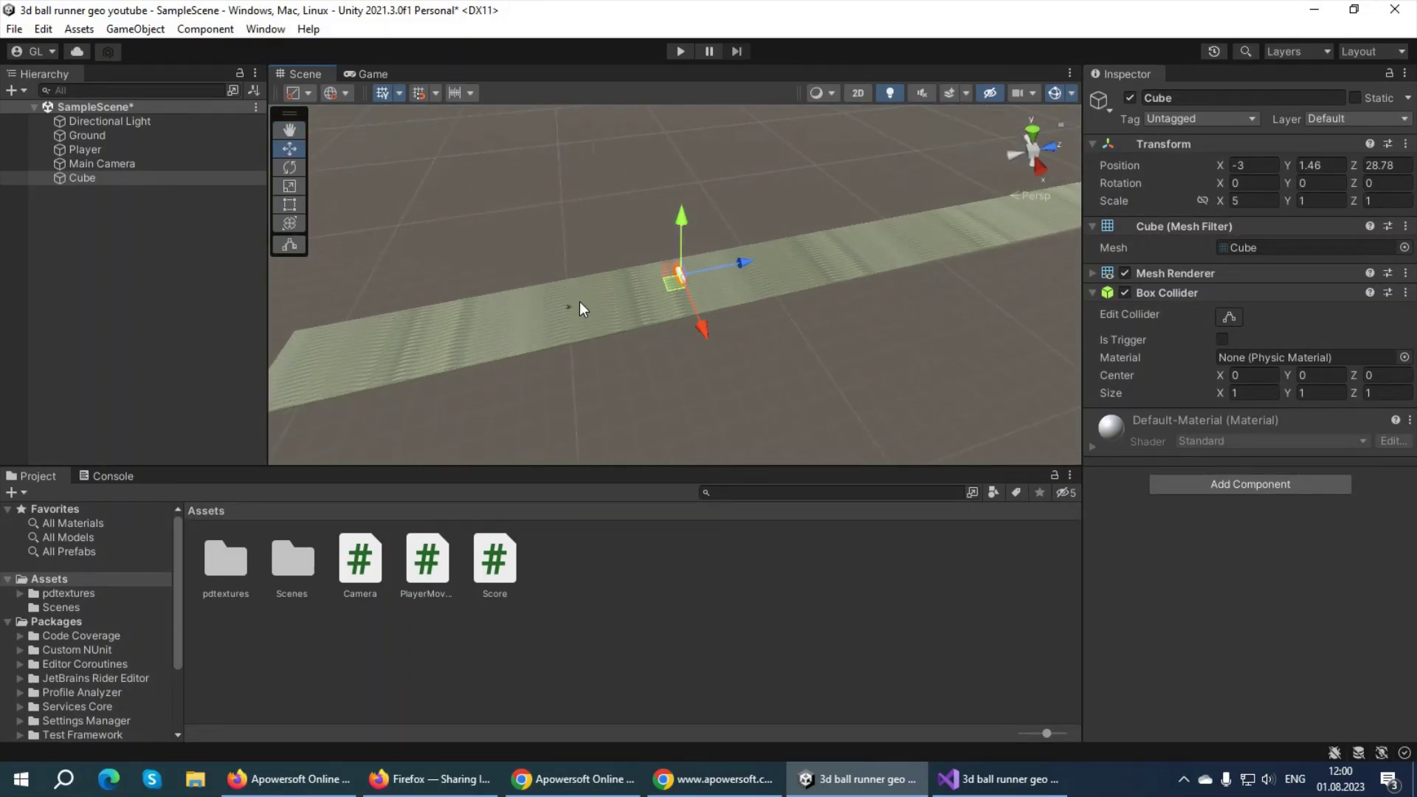
pyautogui.keyDown('alt'); pyautogui.moveTo(579, 301); pyautogui.dragTo(847, 195); pyautogui.keyUp('alt')
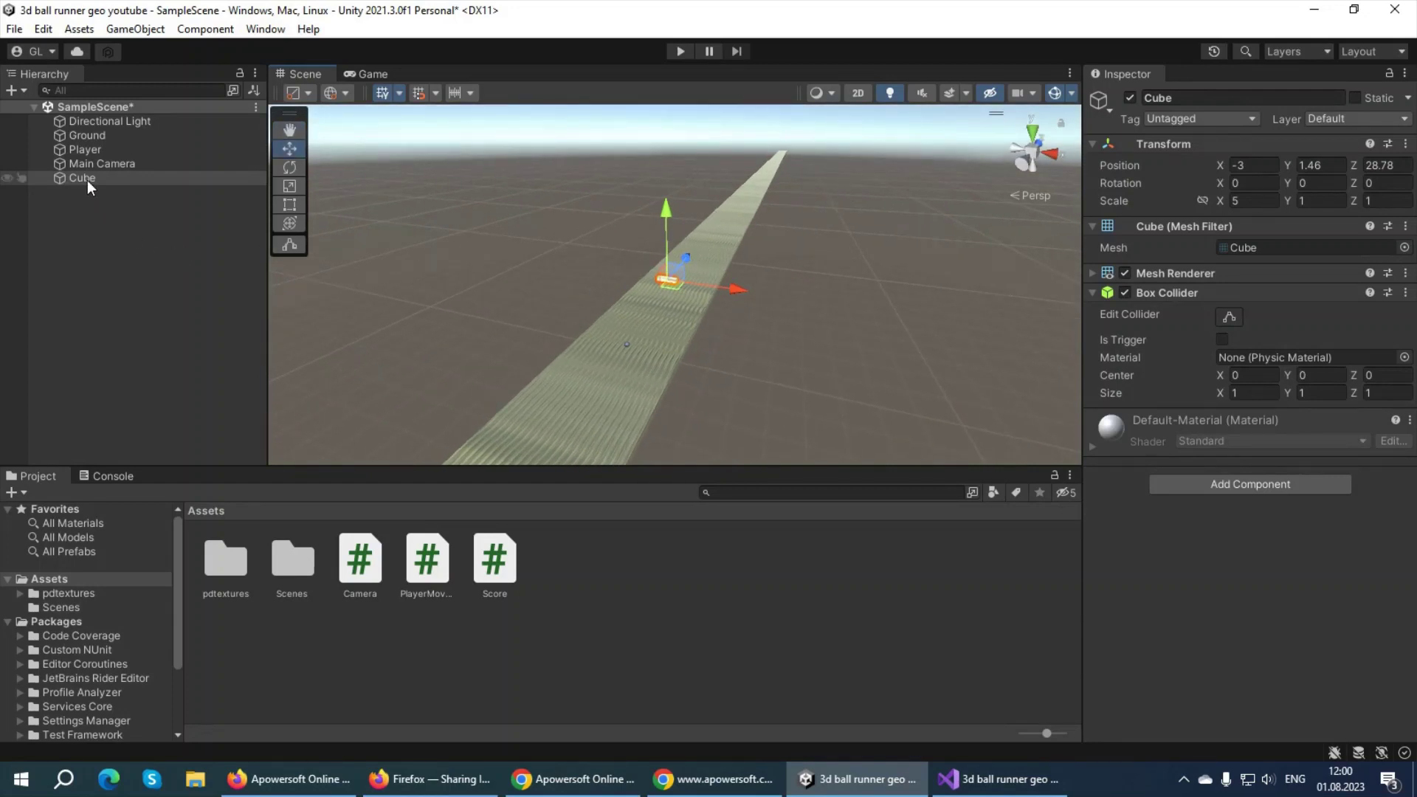
pyautogui.click(1211, 101)
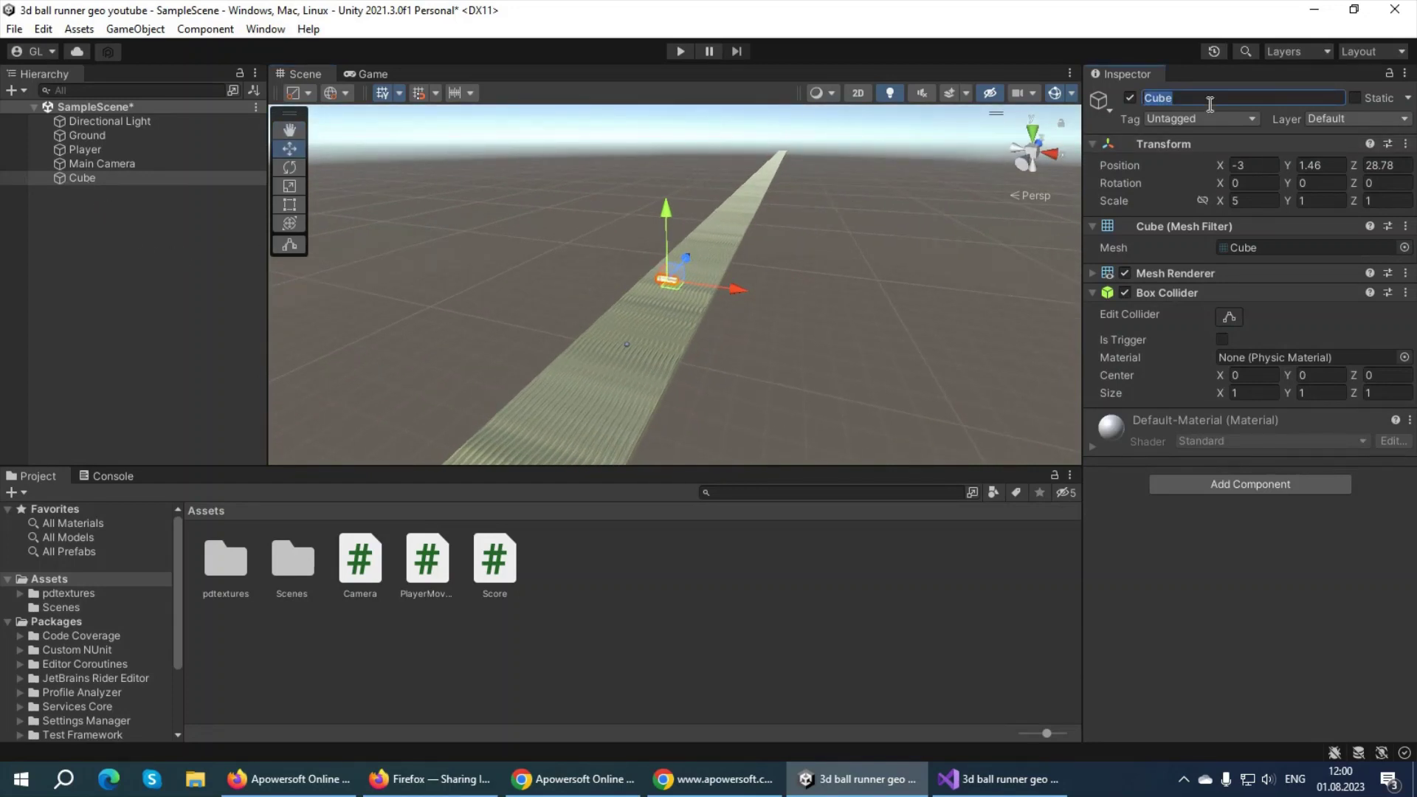
# Rename the Cube to 'Obsticle'.
pyautogui.write('Obstical')
pyautogui.write('e')
pyautogui.press('BackSpace')
pyautogui.press('BackSpace')
pyautogui.press('BackSpace')
pyautogui.write('le')
pyautogui.click(3, 218)
pyautogui.click(92, 177)
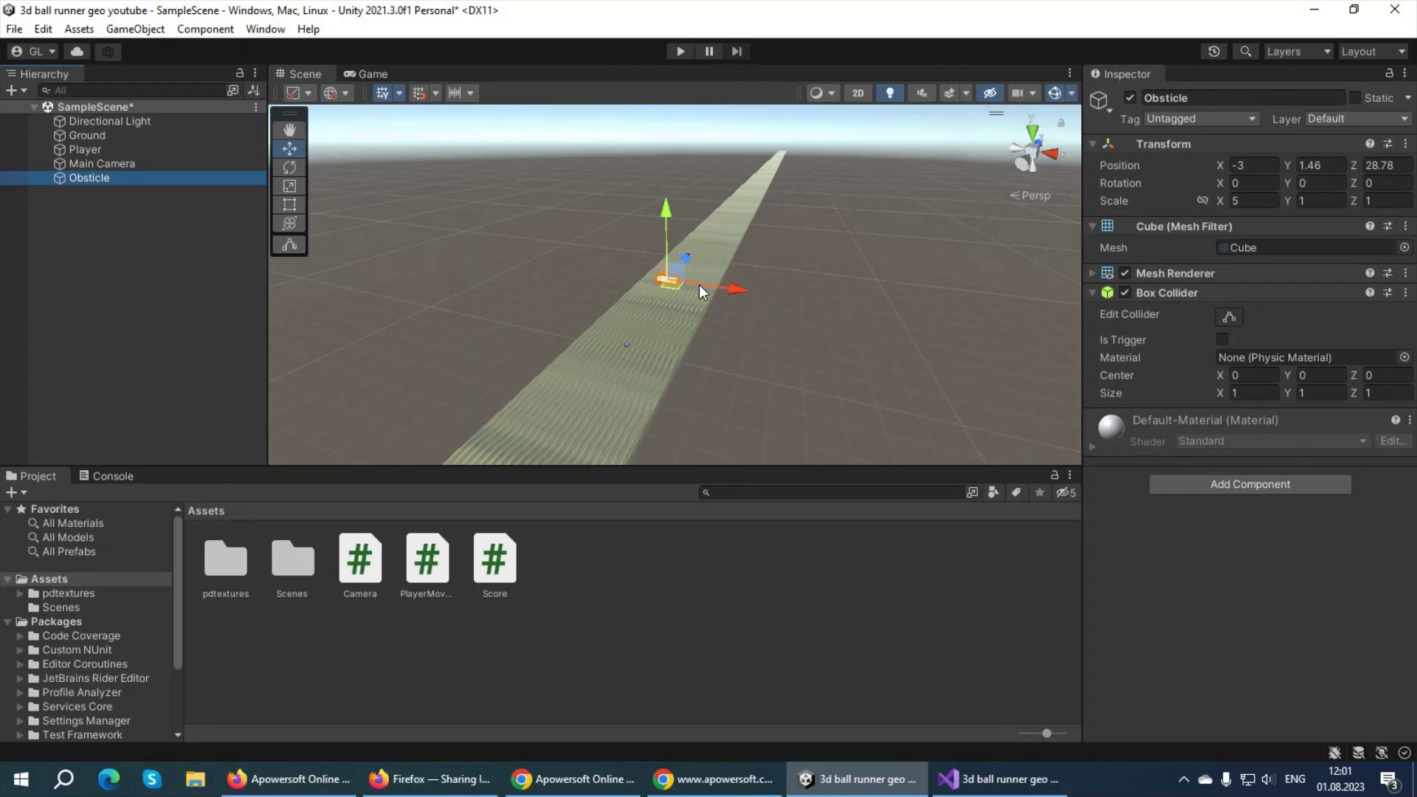
# Duplicate Obsticle four times, spreading the copies along the road up to Z 249.3.
pyautogui.hotkey('ctrl', 'd')
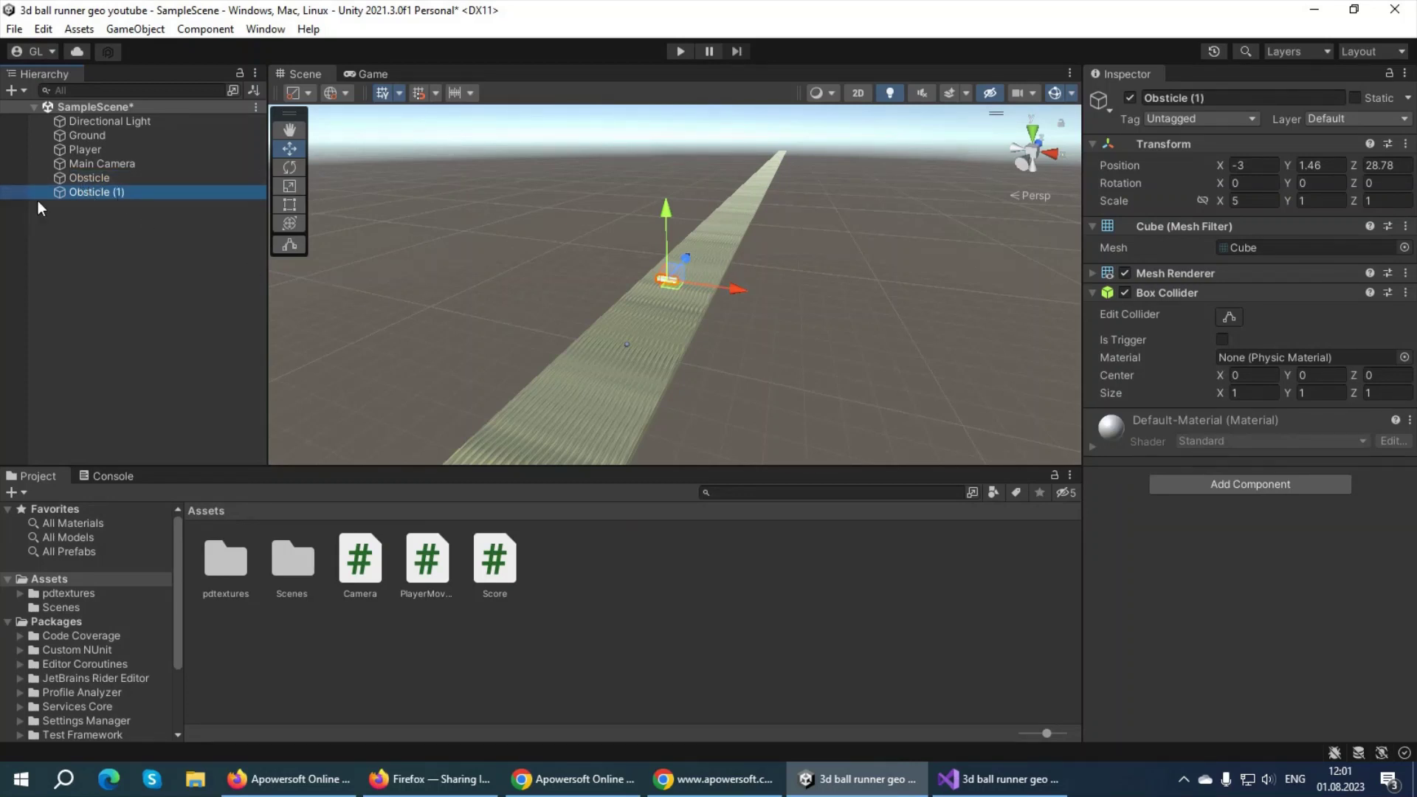
pyautogui.moveTo(690, 258)
pyautogui.mouseDown()
pyautogui.moveTo(725, 224)
pyautogui.moveTo(799, 242)
pyautogui.moveTo(873, 161)
pyautogui.moveTo(895, 185)
pyautogui.mouseUp()
pyautogui.hotkey('ctrl', 'd')
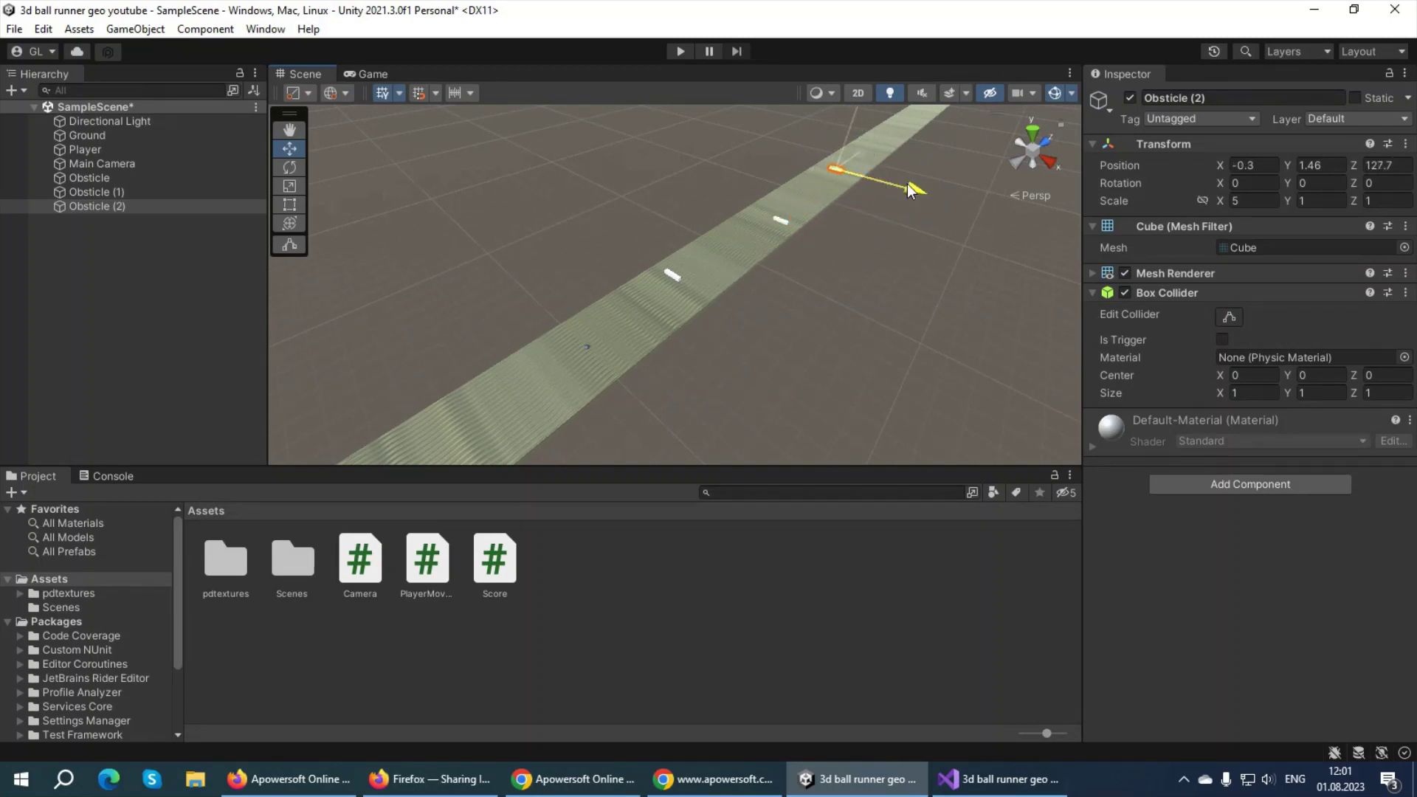
pyautogui.hotkey('ctrl', 'd')
pyautogui.scroll(-5, 874, 166)
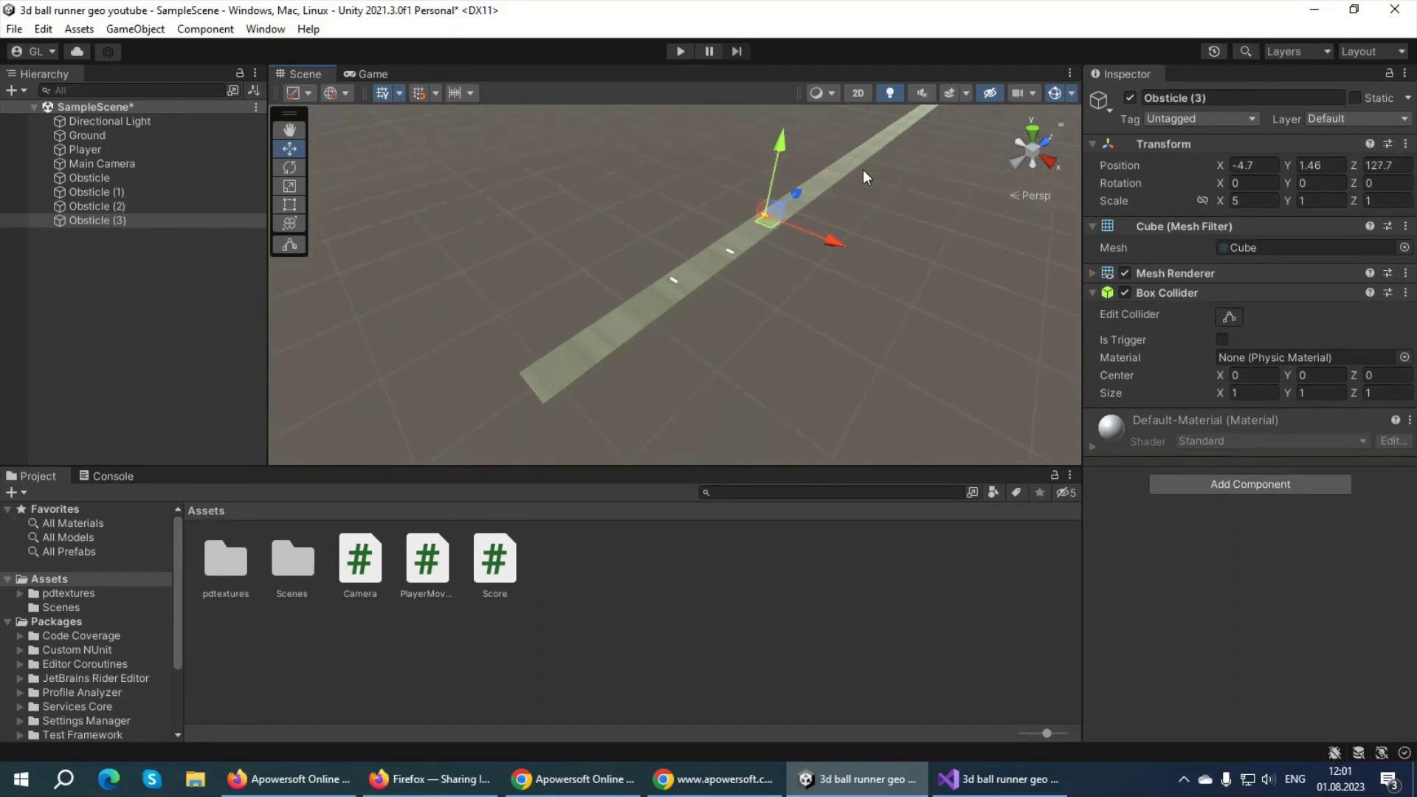
pyautogui.moveTo(779, 207)
pyautogui.mouseDown()
pyautogui.moveTo(821, 211)
pyautogui.moveTo(830, 183)
pyautogui.mouseUp()
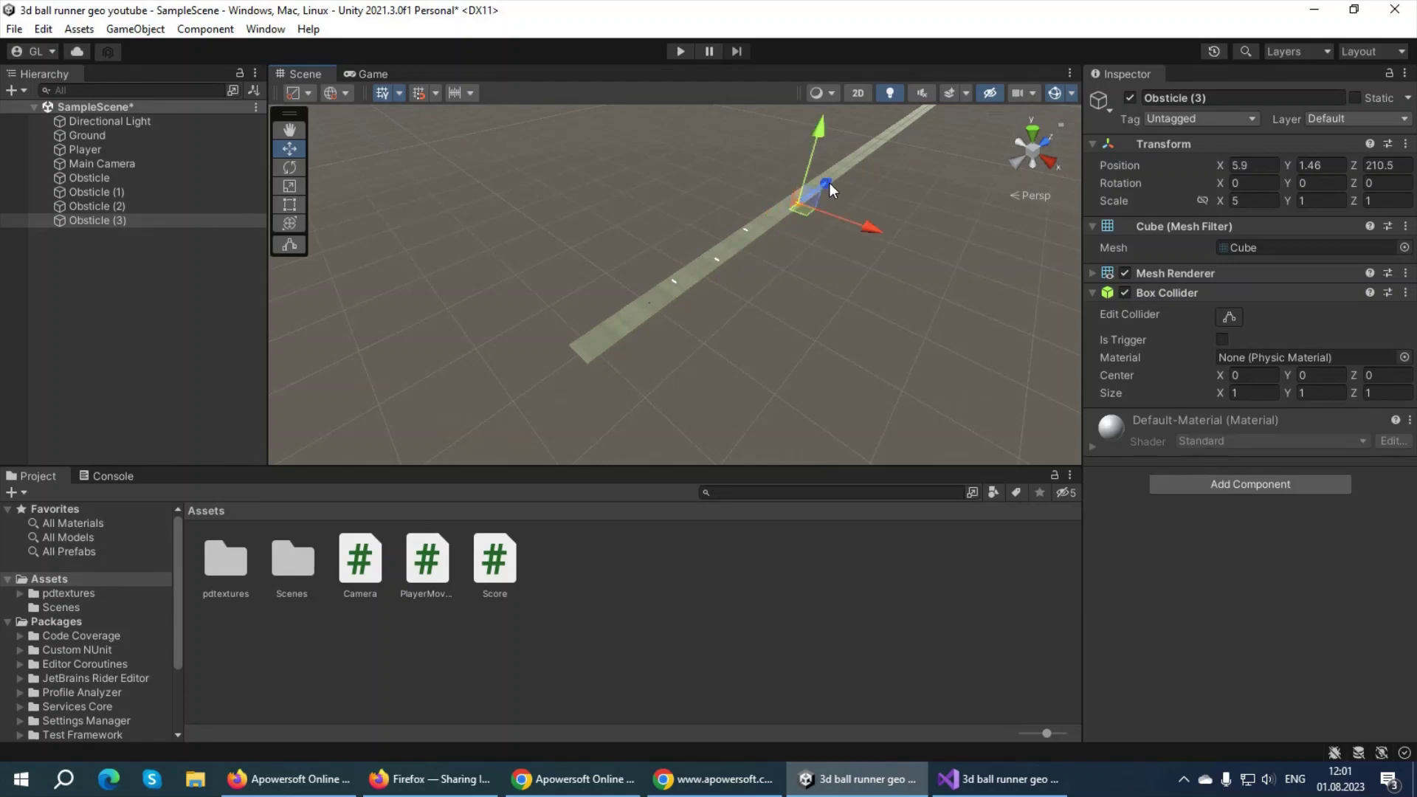
pyautogui.press('f')
pyautogui.scroll(-3, 680, 247)
pyautogui.scroll(-2, 678, 248)
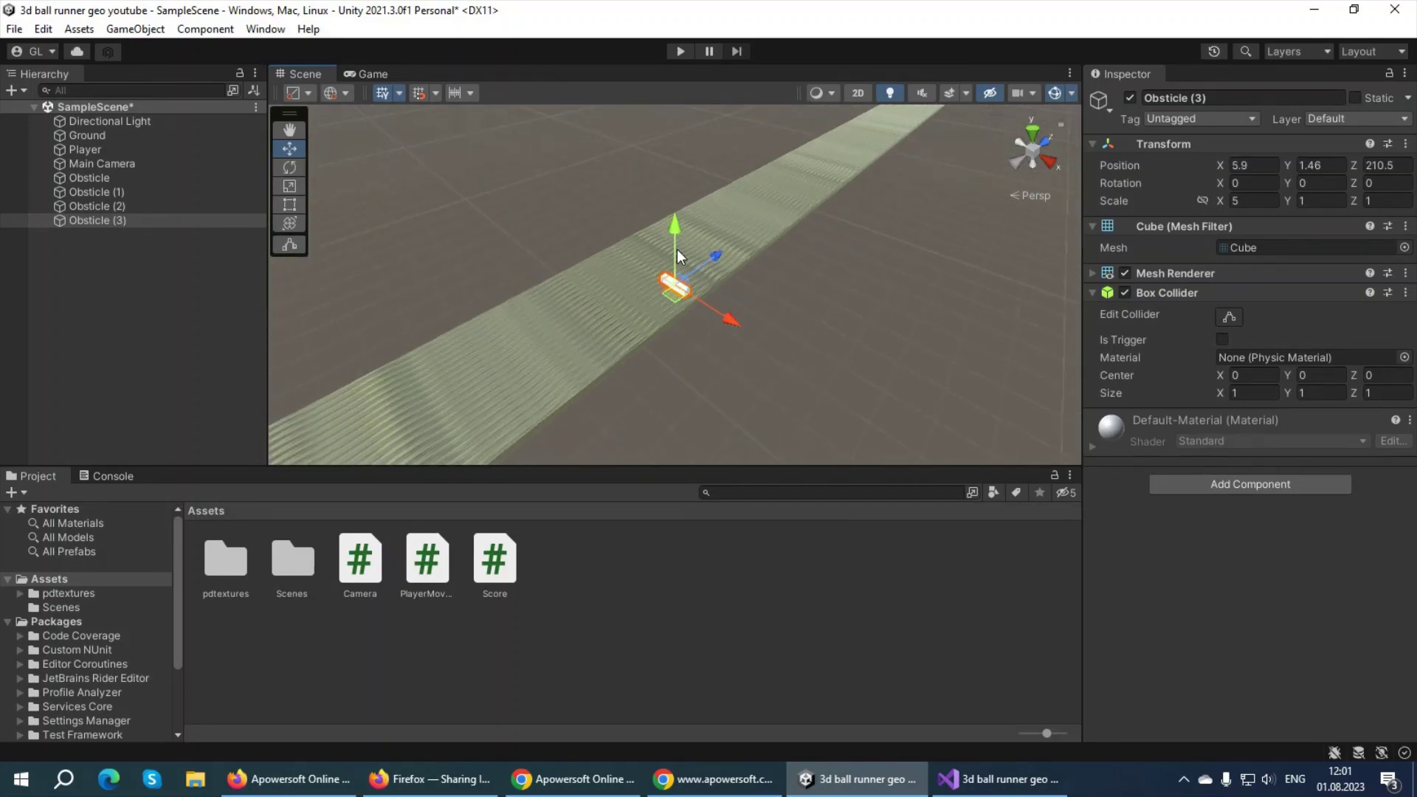
pyautogui.hotkey('ctrl', 'd')
pyautogui.moveTo(714, 258)
pyautogui.mouseDown()
pyautogui.moveTo(859, 240)
pyautogui.moveTo(824, 233)
pyautogui.mouseUp()
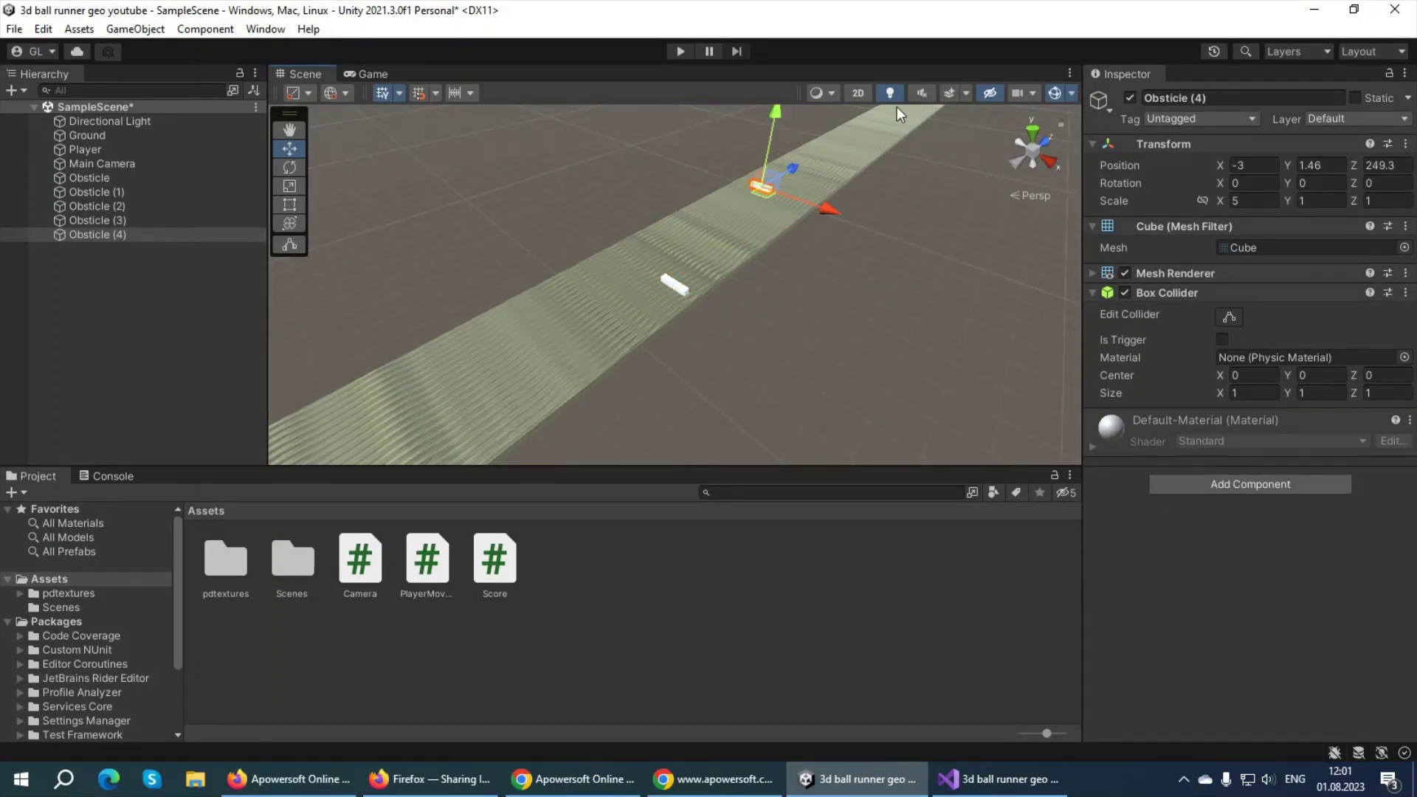
# Cycle the scene gizmo through 2D, side, bottom, left and top views of the track.
pyautogui.click(865, 98)
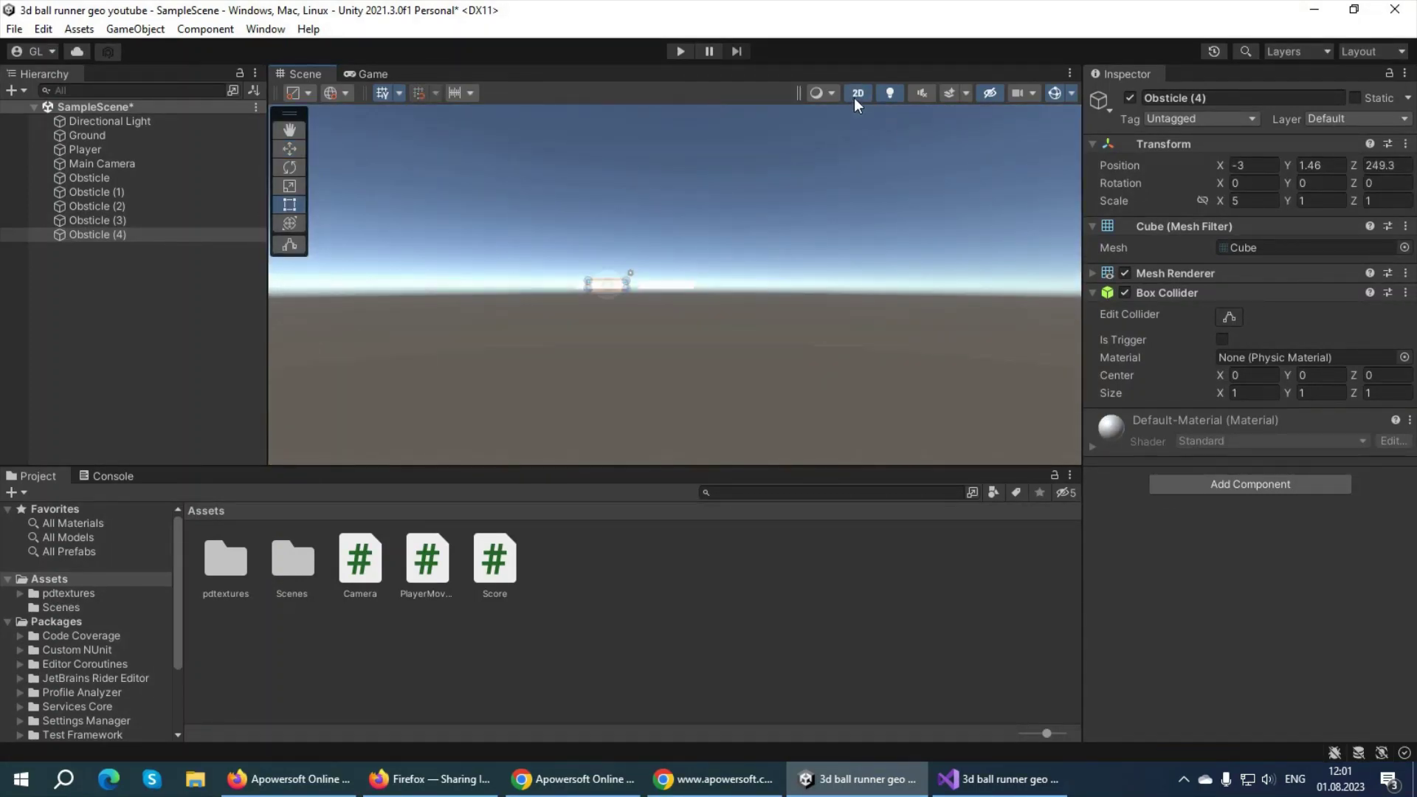
pyautogui.click(856, 94)
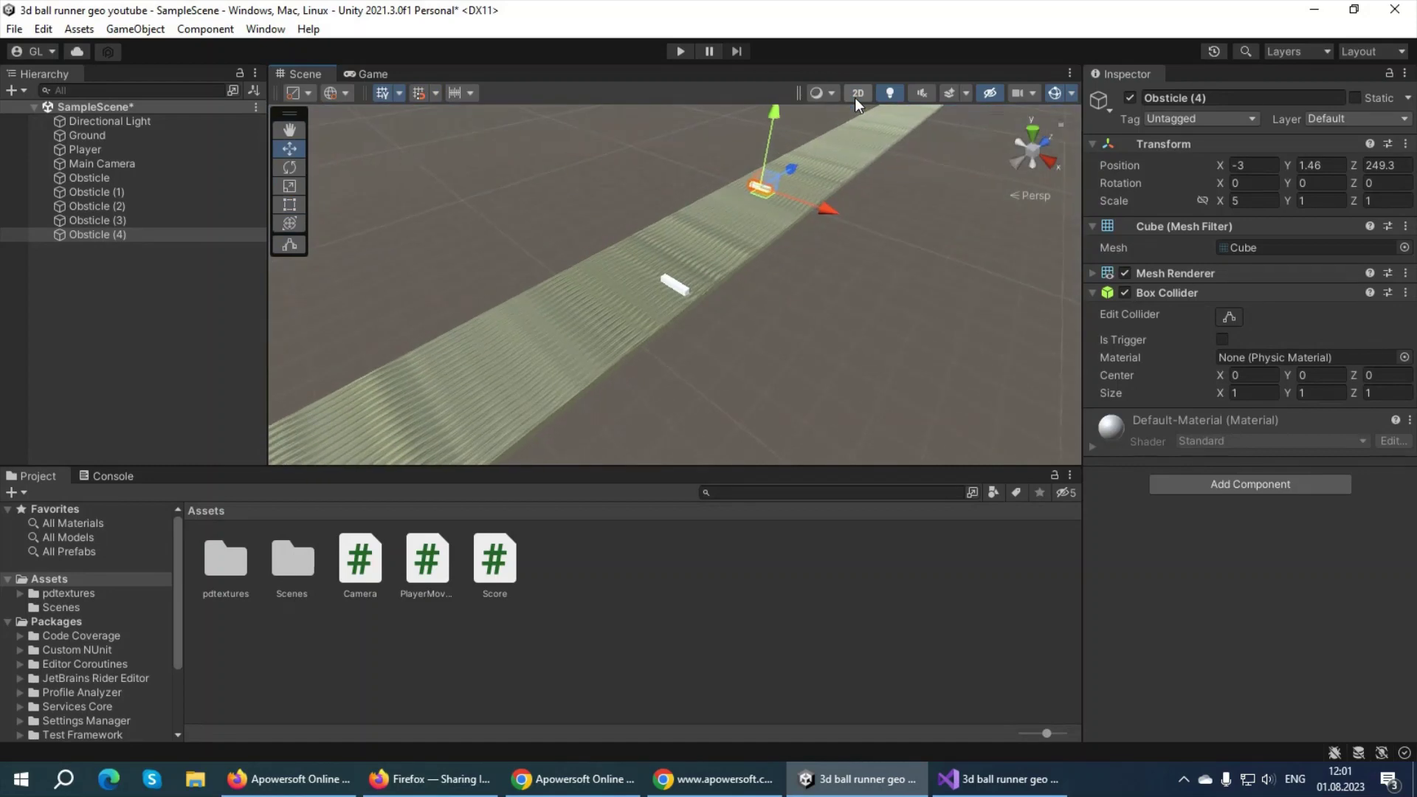
pyautogui.click(1047, 162)
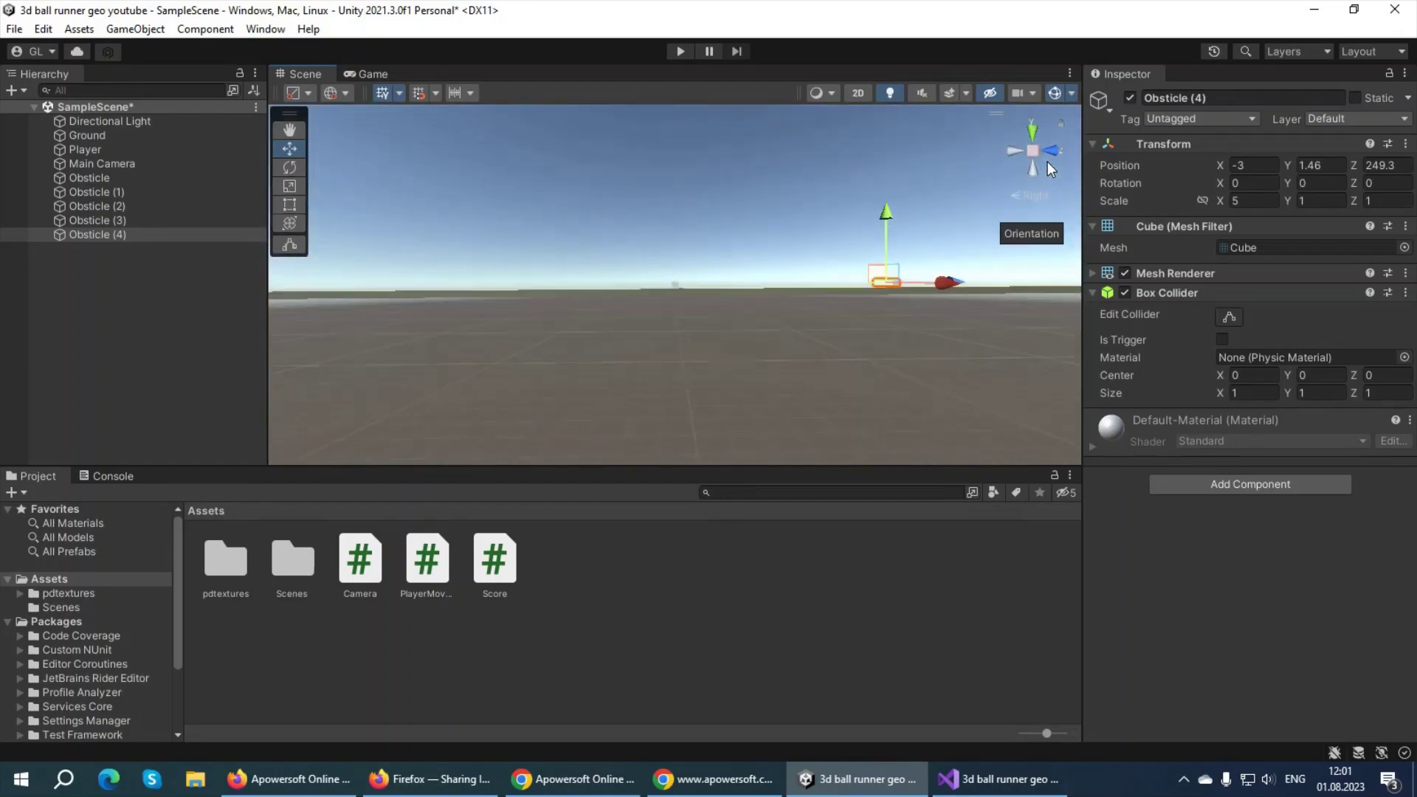
pyautogui.click(1031, 164)
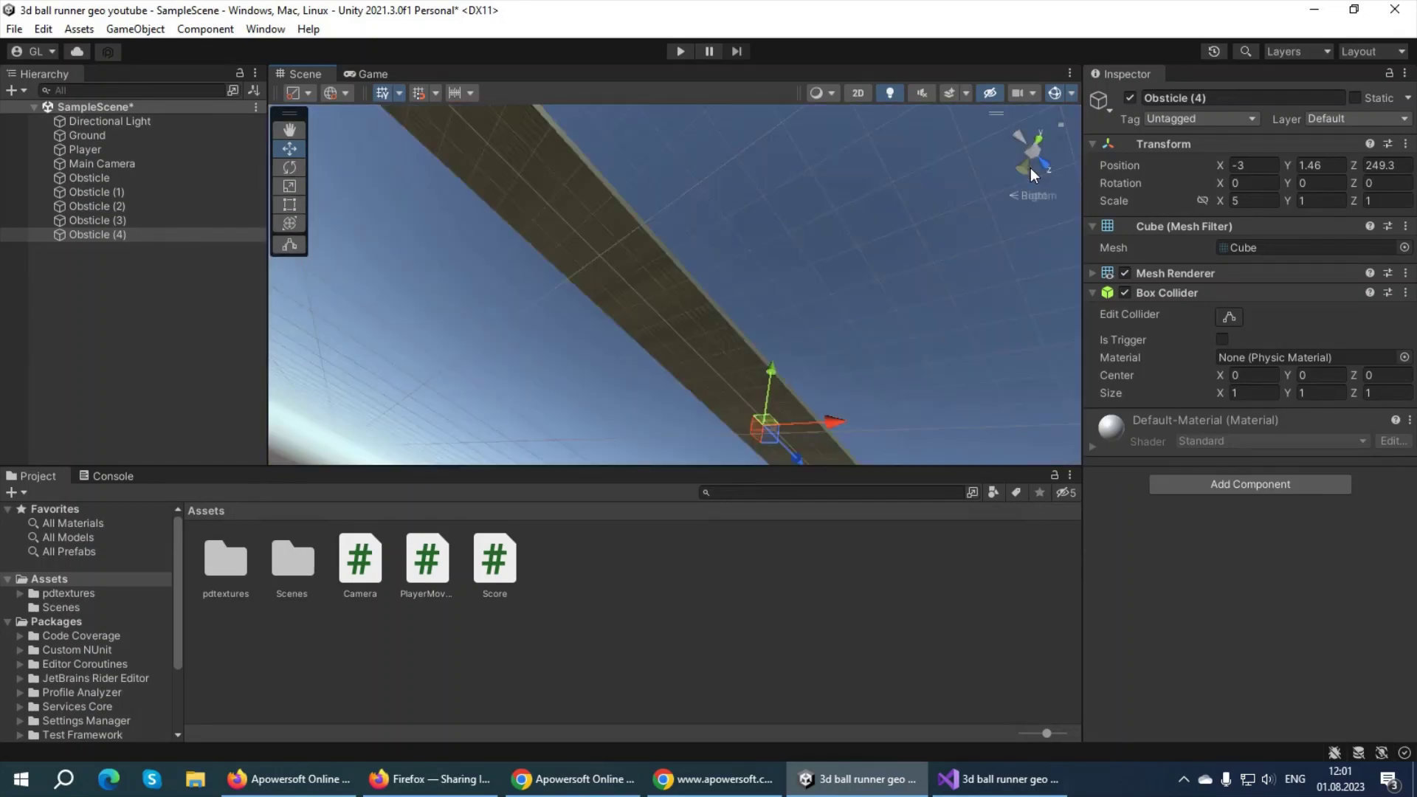
pyautogui.scroll(-2, 669, 386)
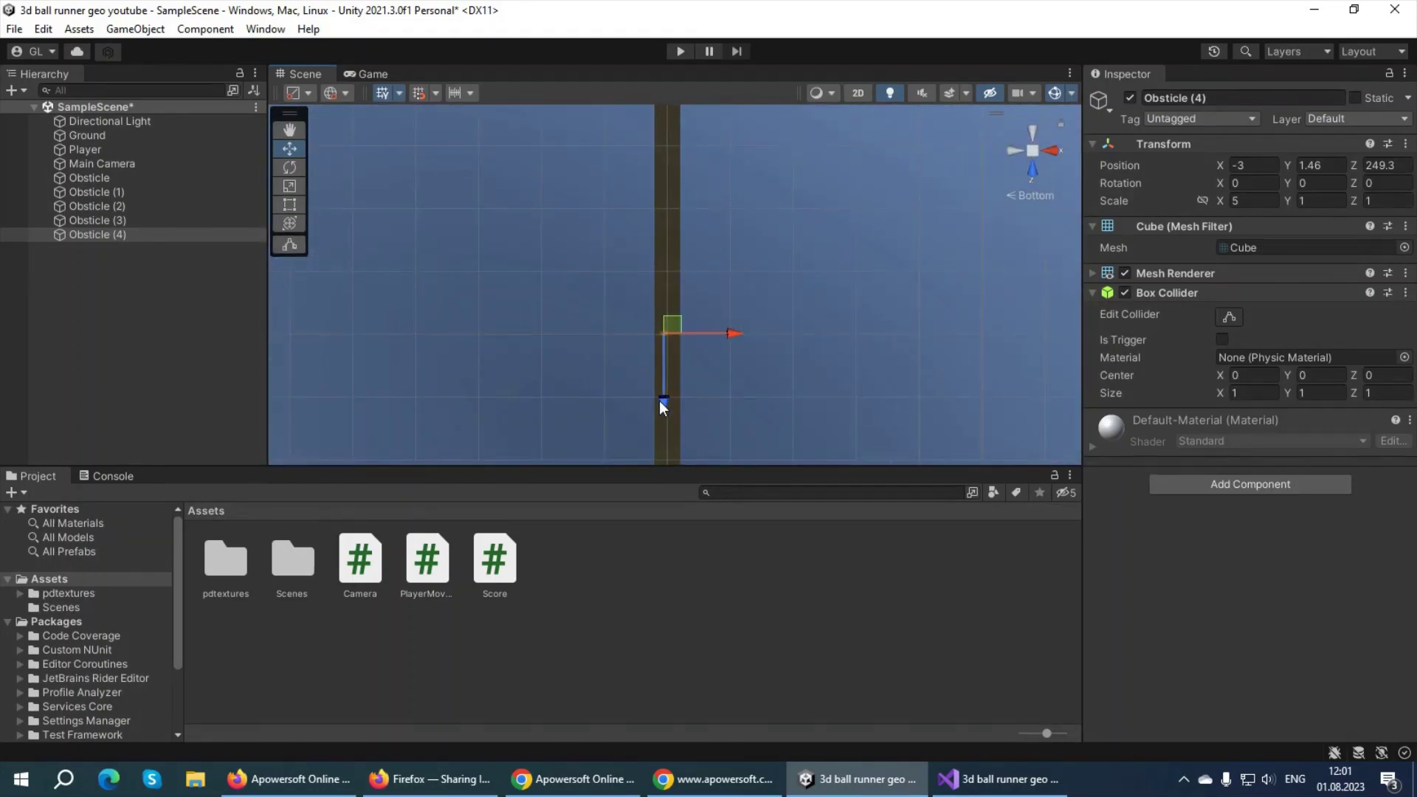
pyautogui.scroll(-5, 651, 395)
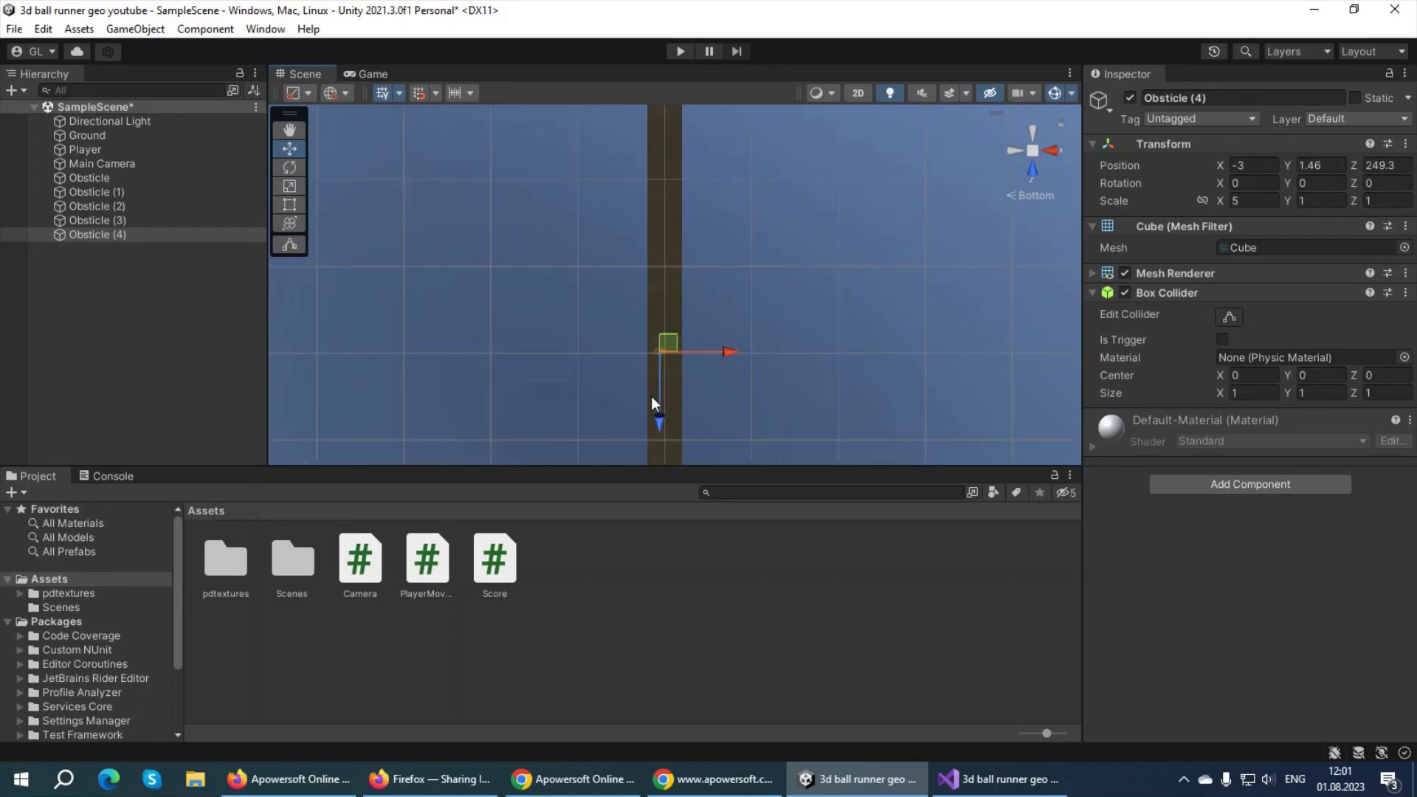
pyautogui.click(1019, 153)
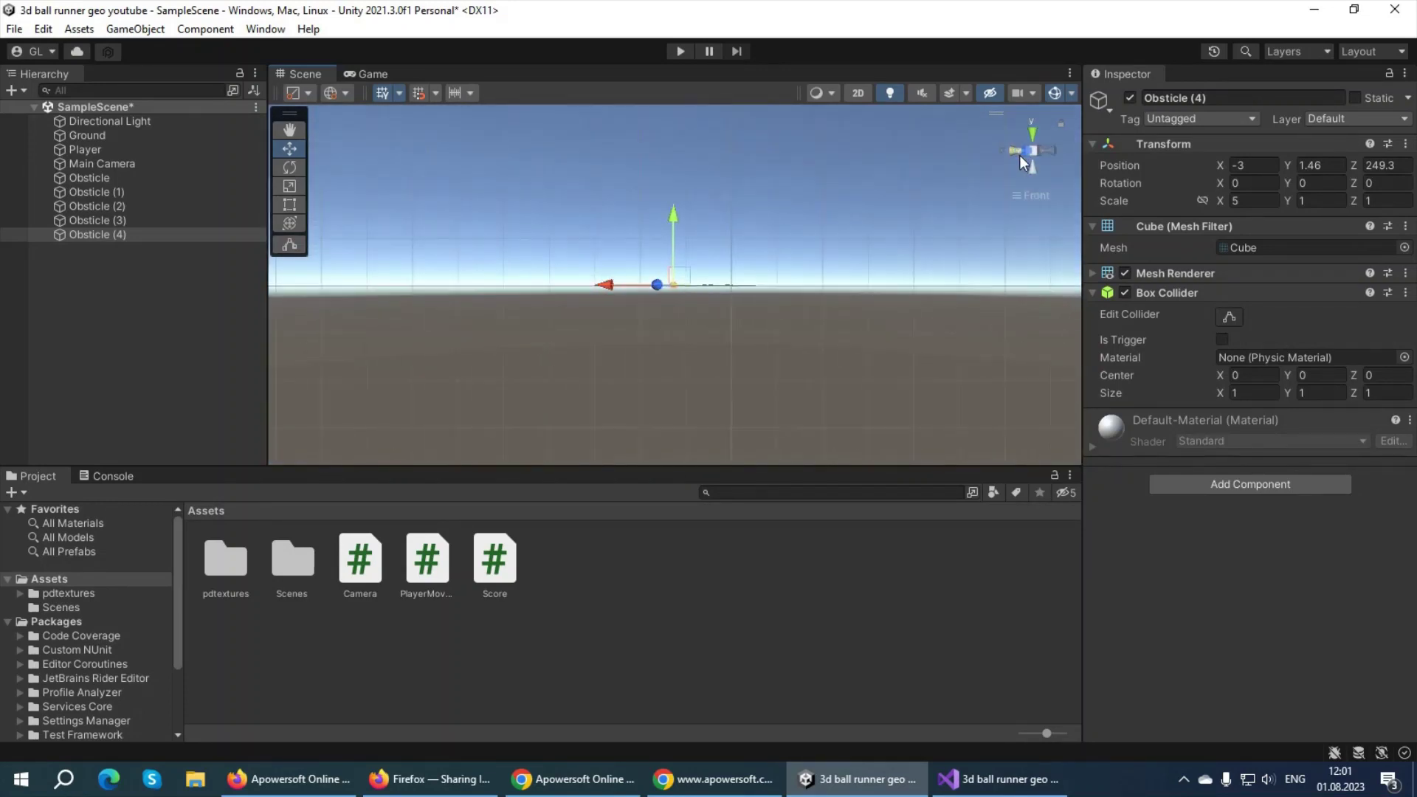
pyautogui.click(1032, 138)
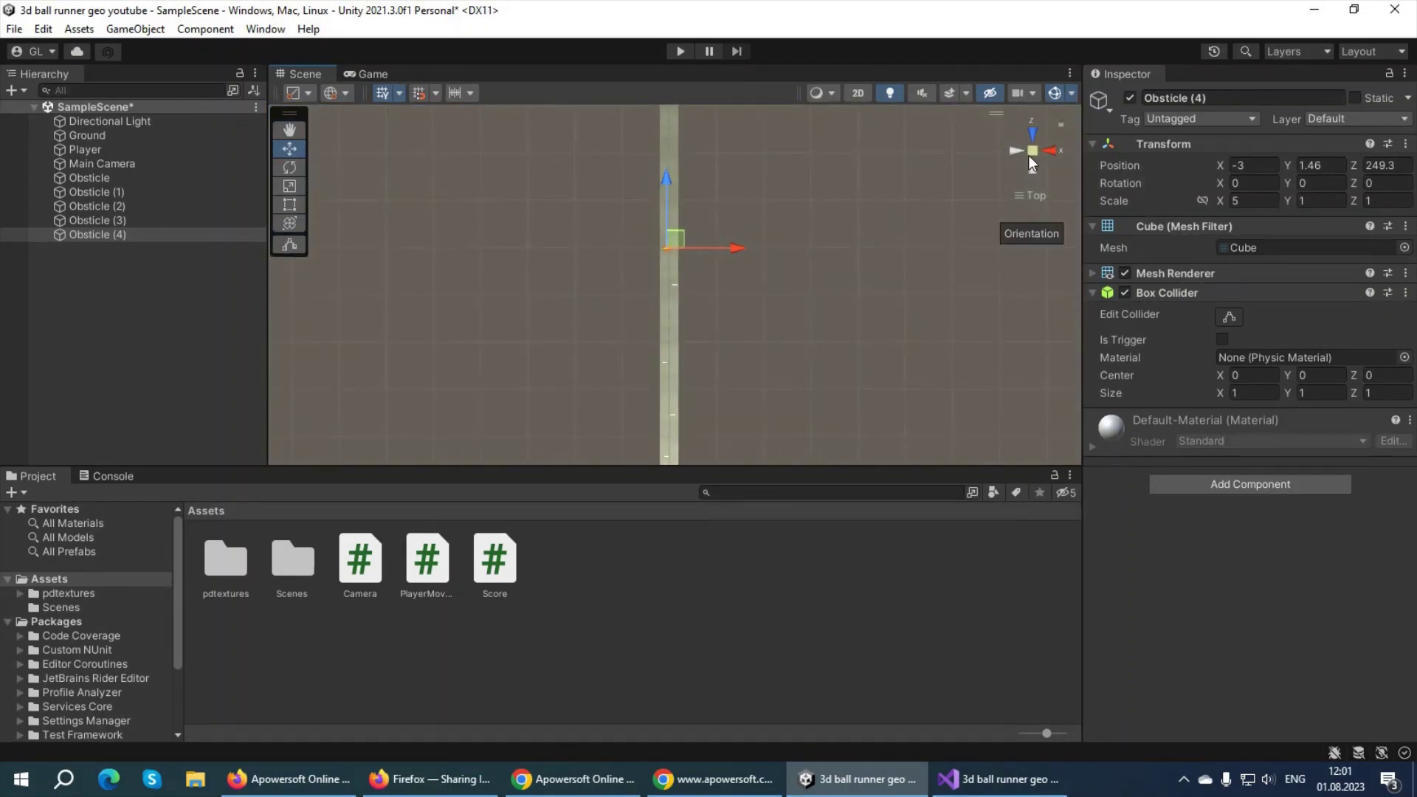
pyautogui.scroll(2, 645, 310)
pyautogui.scroll(-2, 669, 296)
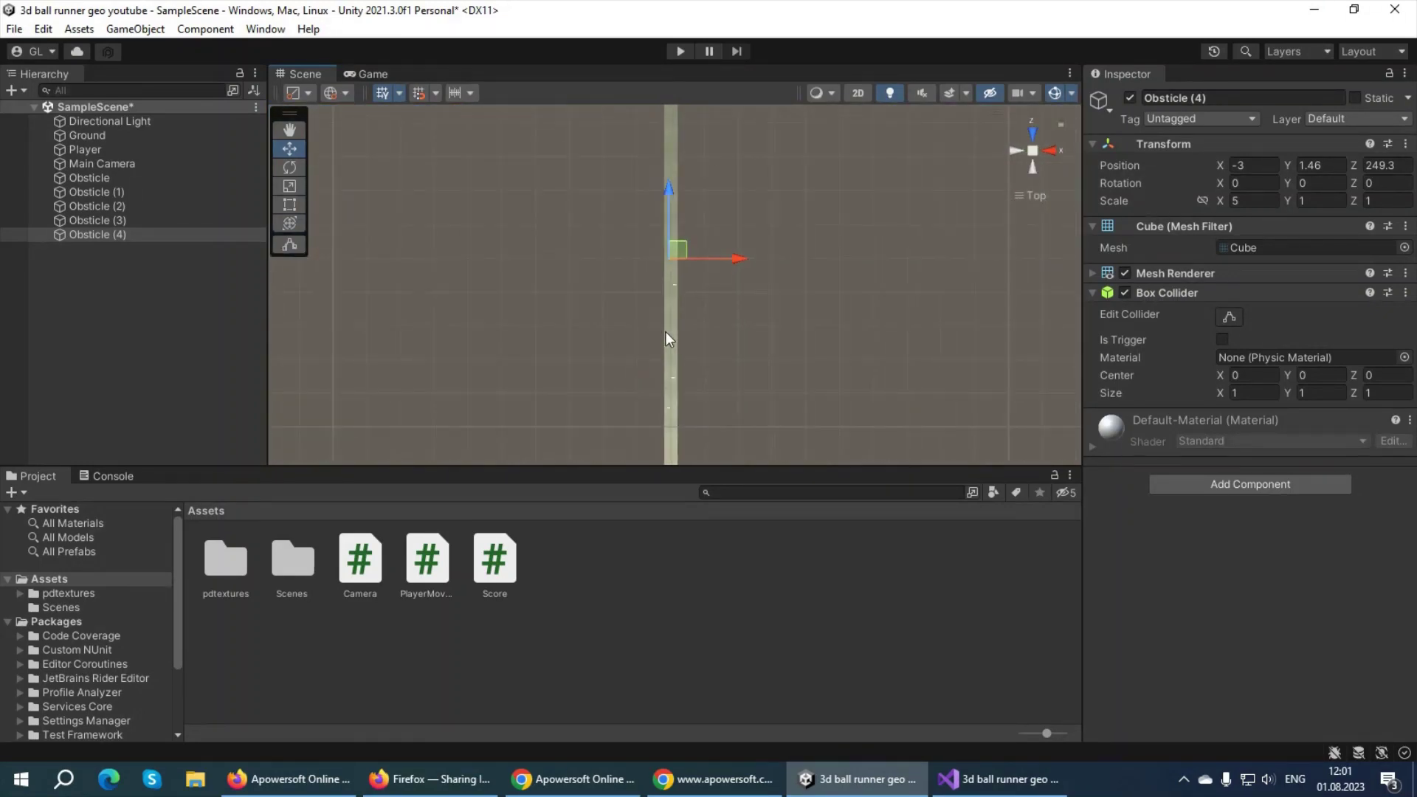
# Add two more copies, Obsticle (5) further along at Z 320 and Obsticle (6) at X 4, Z 350.
pyautogui.hotkey('ctrl', 'd')
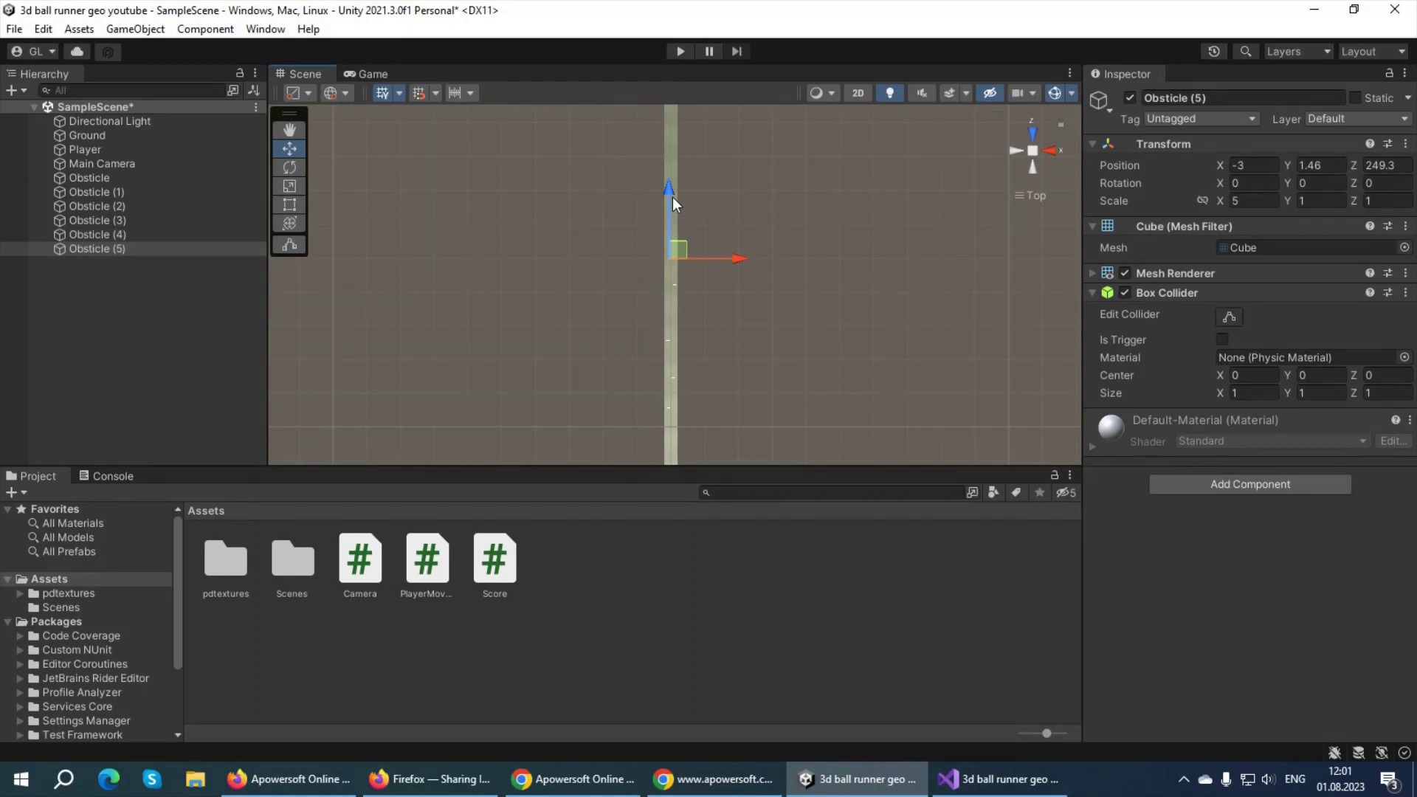
pyautogui.moveTo(671, 197)
pyautogui.mouseDown()
pyautogui.moveTo(662, 148)
pyautogui.moveTo(664, 181)
pyautogui.moveTo(675, 127)
pyautogui.mouseUp()
pyautogui.hotkey('ctrl', 'd')
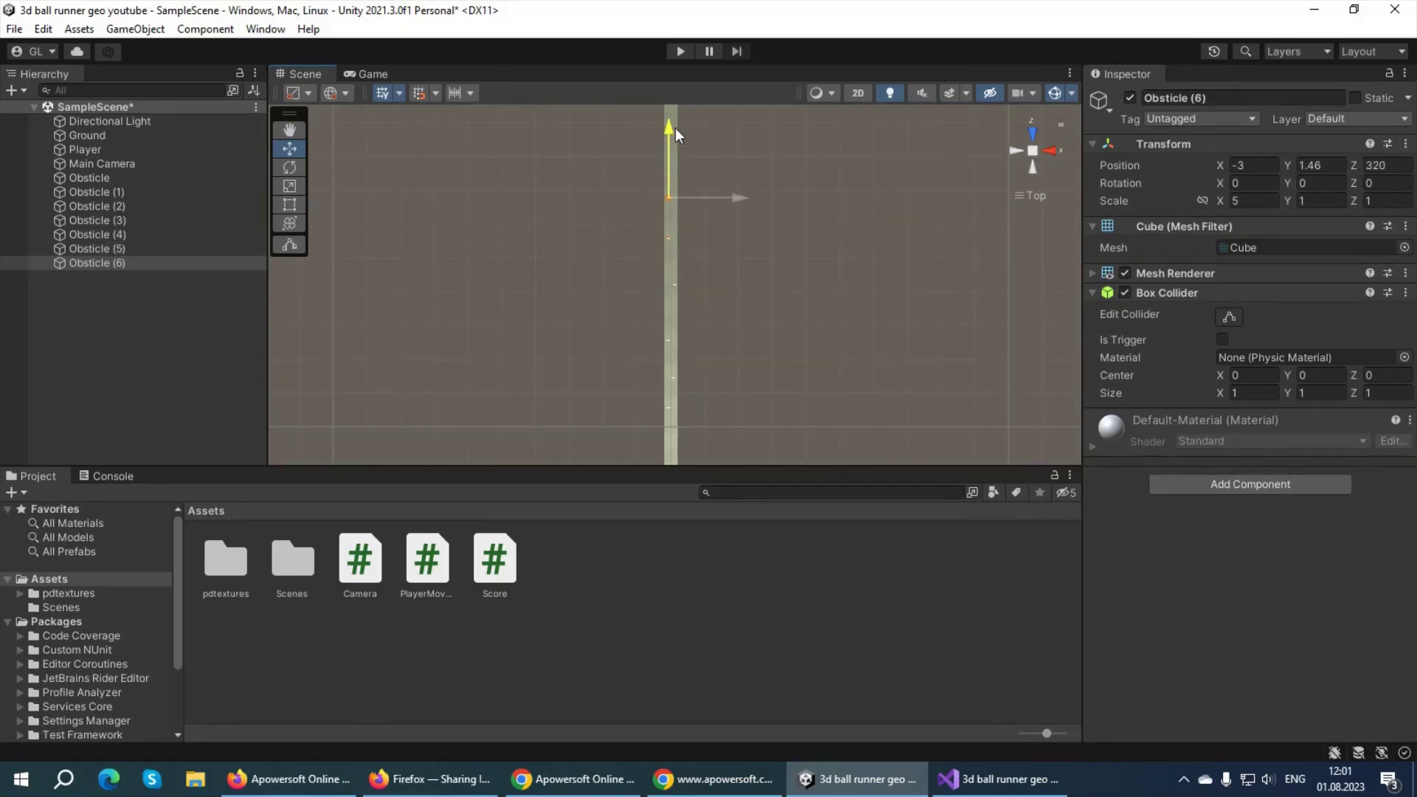
pyautogui.moveTo(731, 192); pyautogui.dragTo(735, 193)
# Frame Obsticle (6), toggle 2D, switch to perspective and orbit along the runway.
pyautogui.scroll(2, 670, 159)
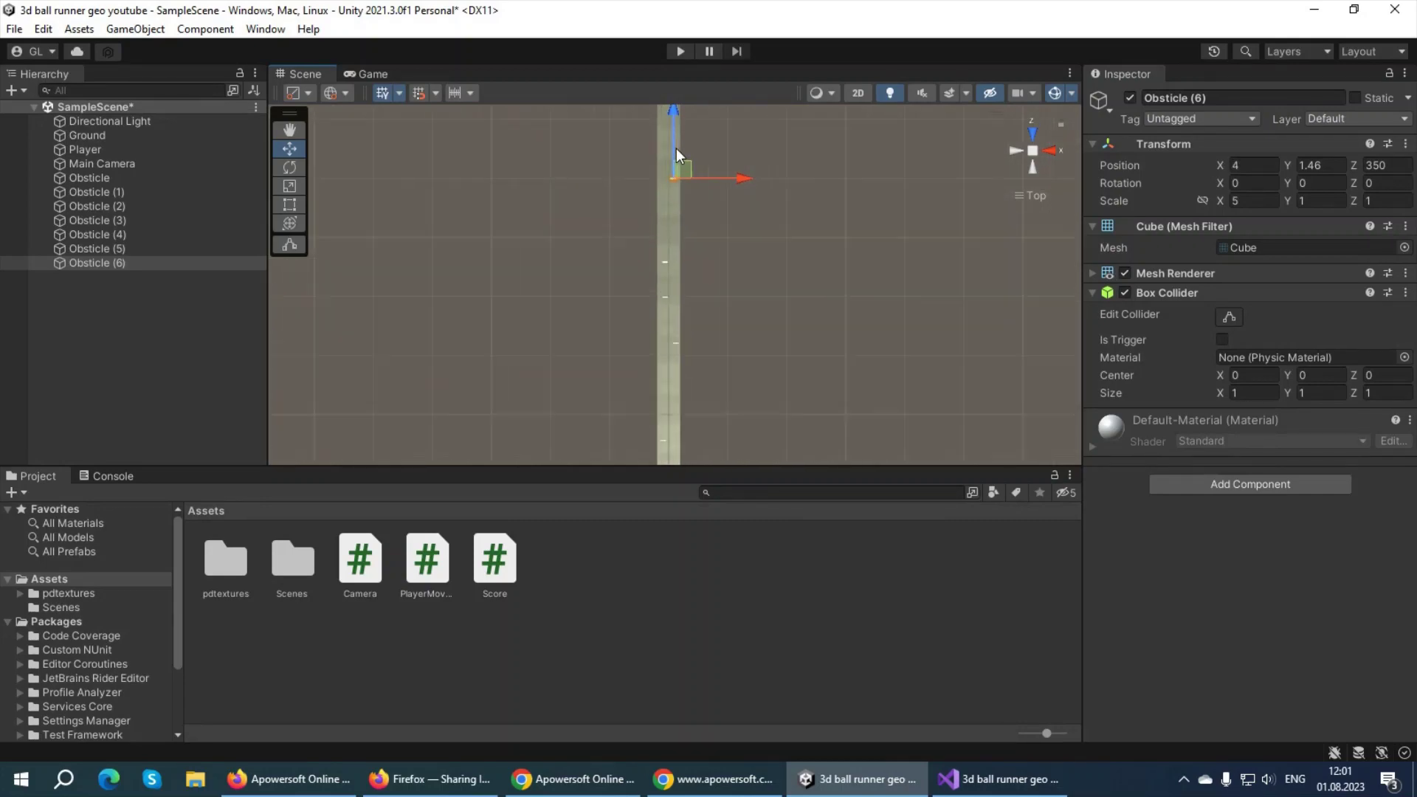
pyautogui.press('f')
pyautogui.keyDown('alt'); pyautogui.moveTo(697, 313); pyautogui.dragTo(811, 600); pyautogui.keyUp('alt')
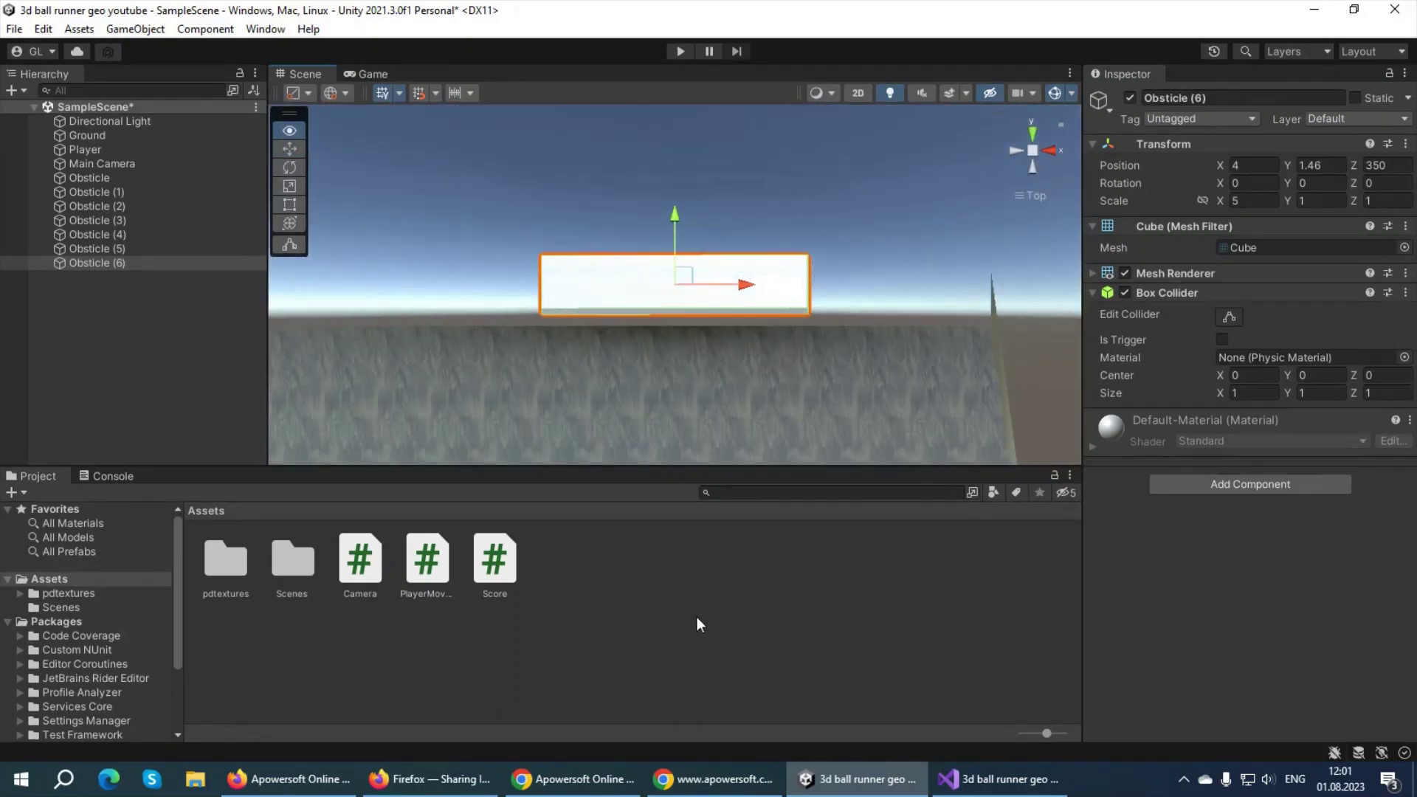
pyautogui.click(857, 92)
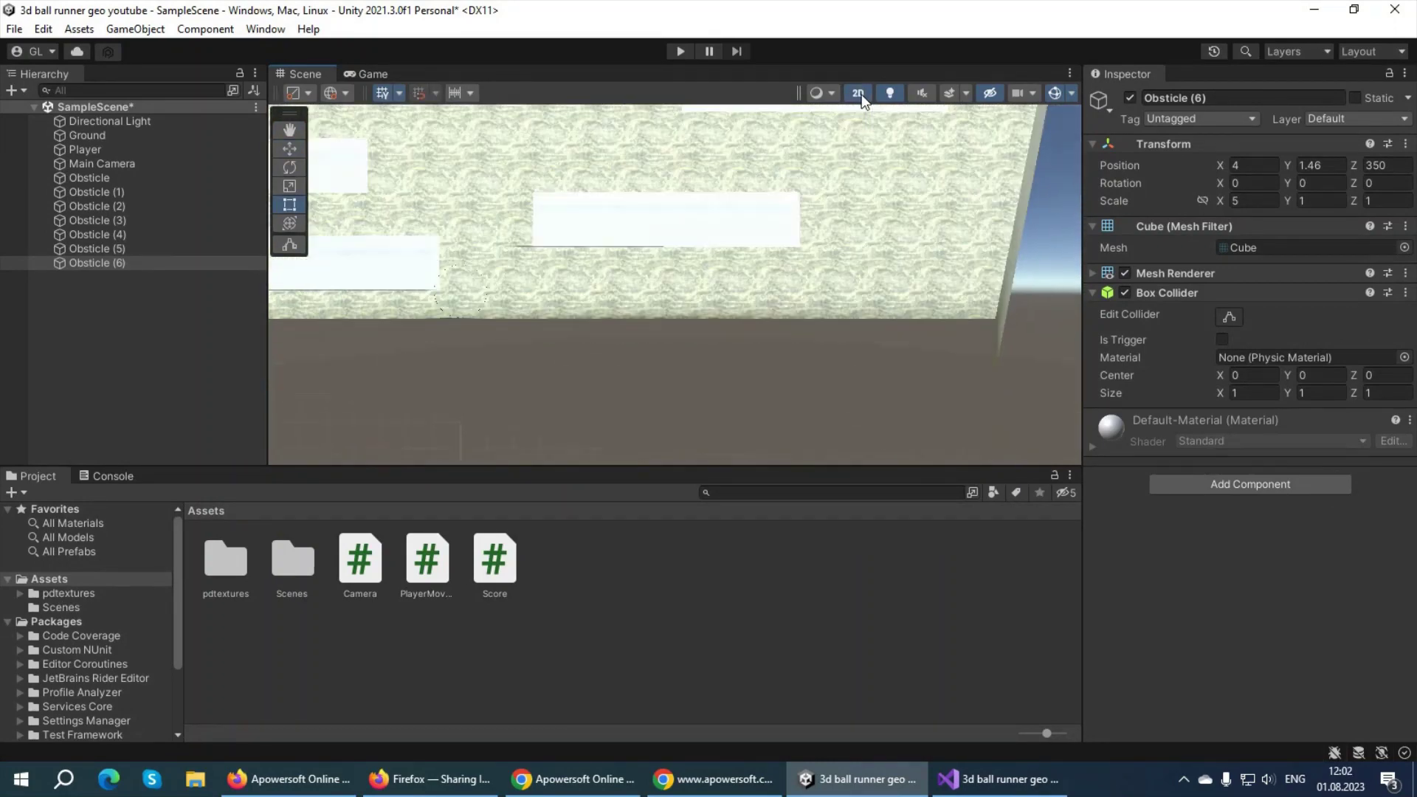
pyautogui.click(858, 92)
pyautogui.click(1030, 154)
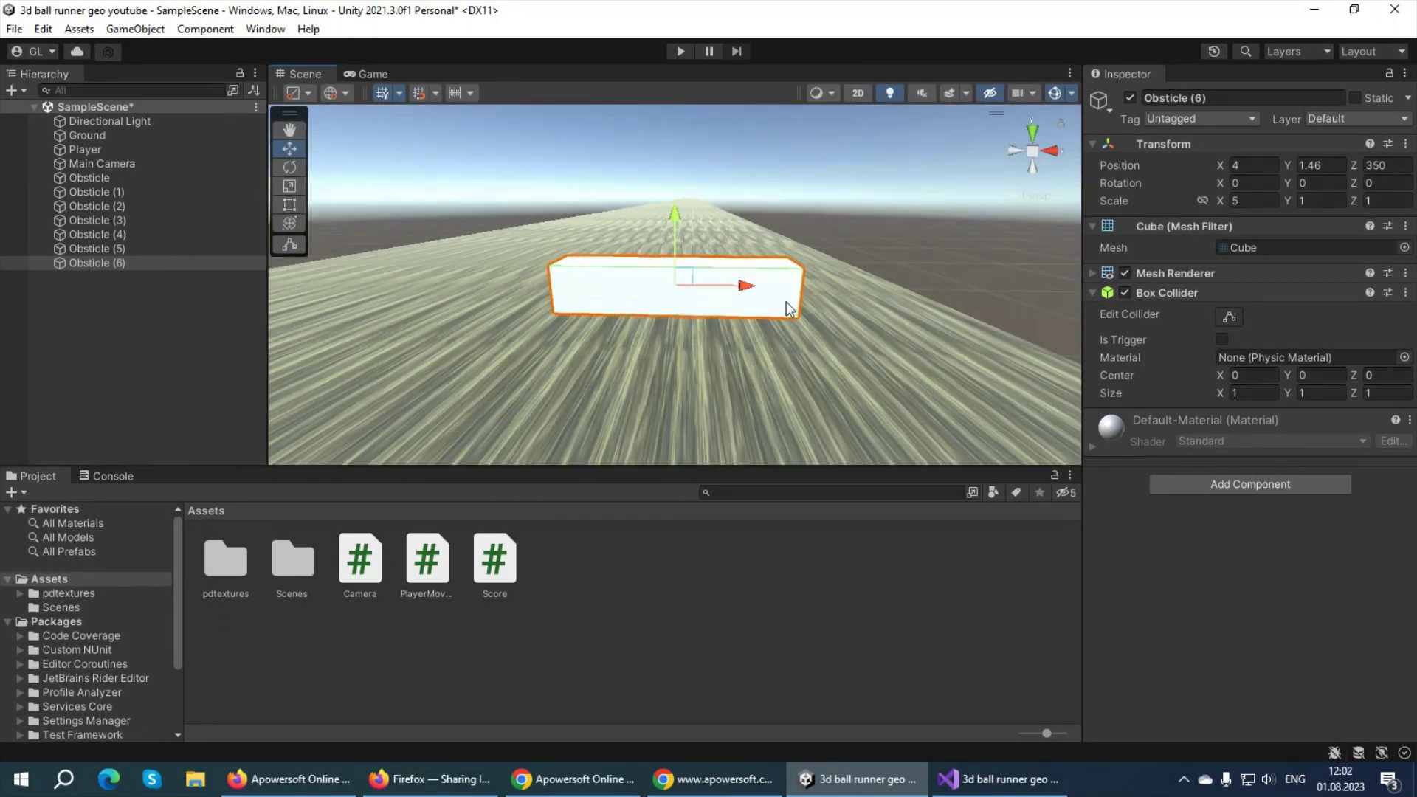
pyautogui.scroll(-10, 734, 316)
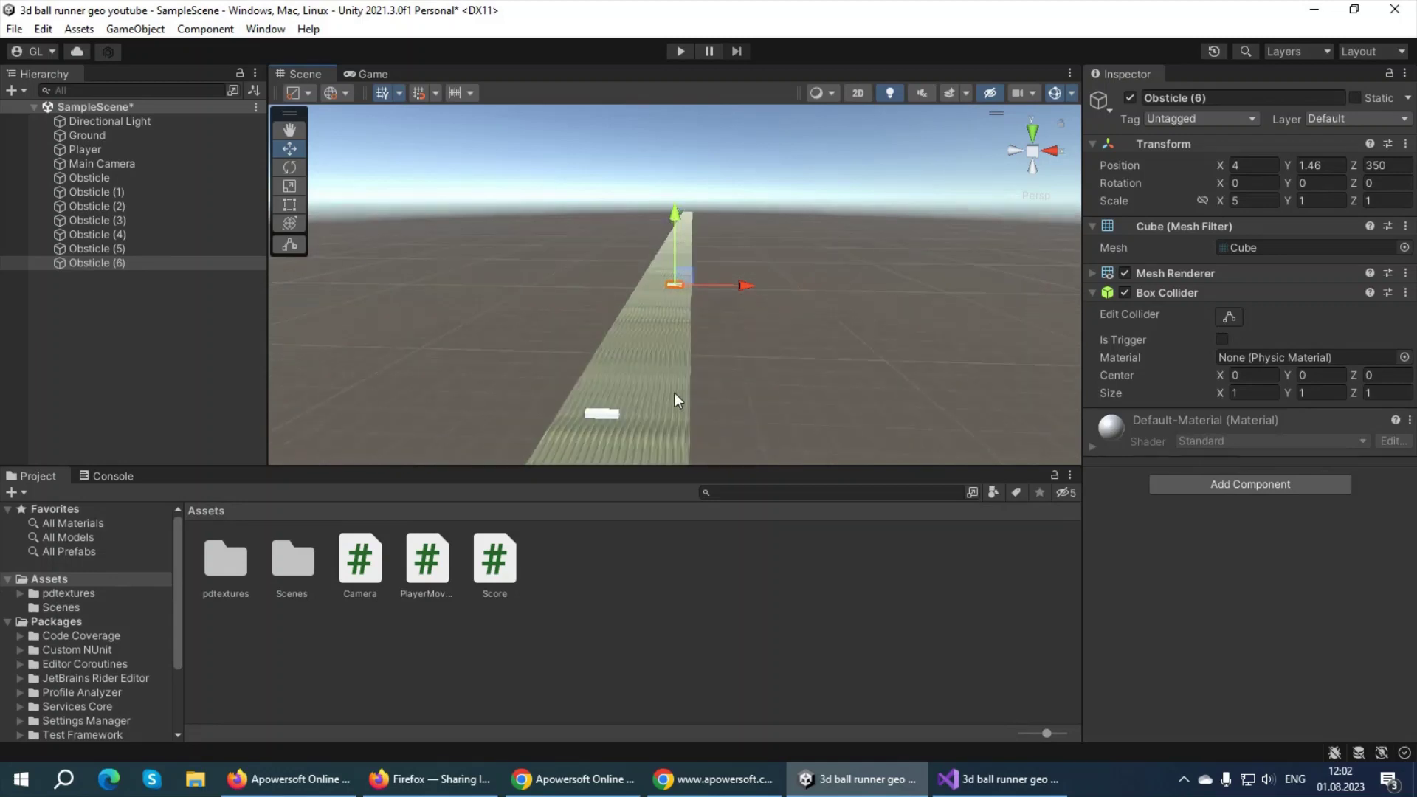
pyautogui.scroll(3, 648, 421)
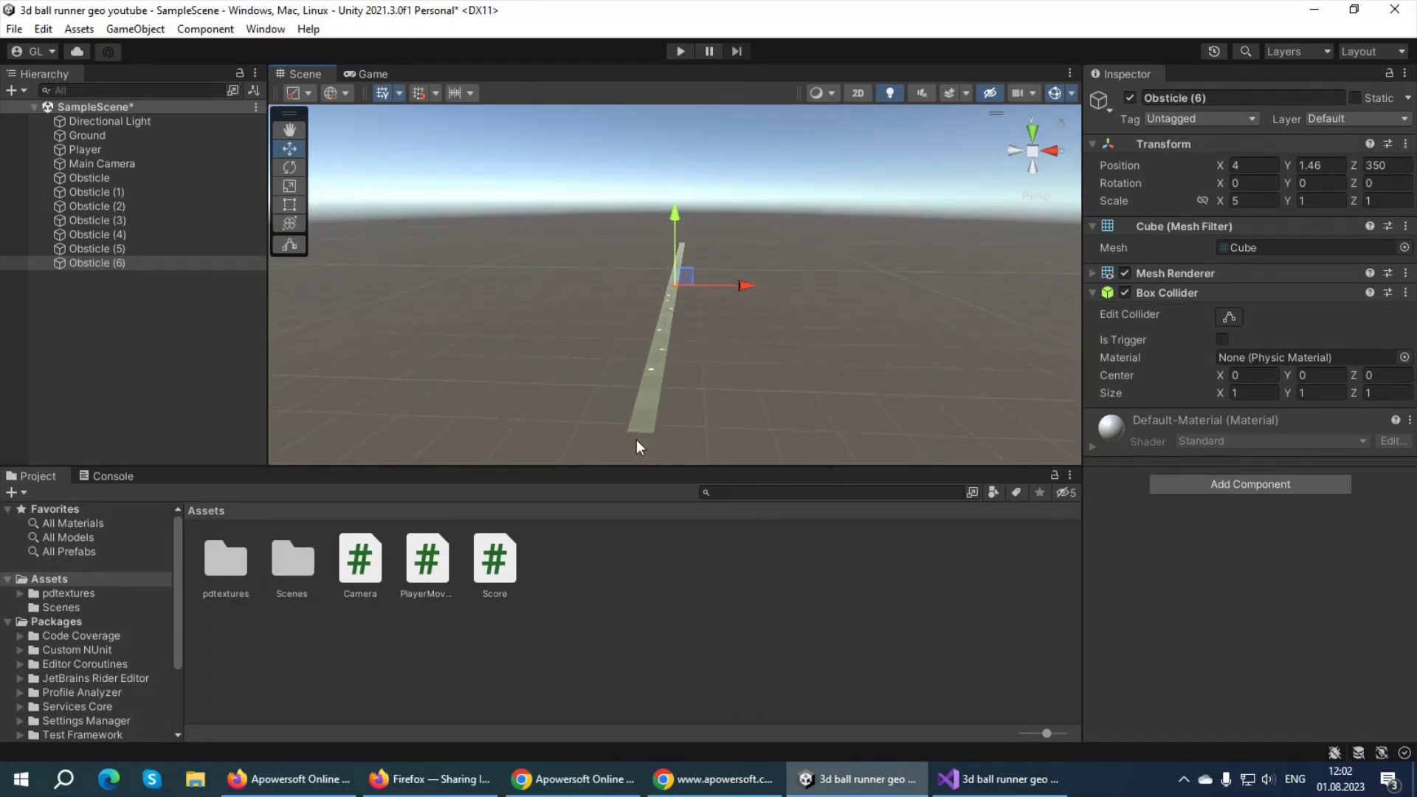
pyautogui.scroll(2, 649, 389)
pyautogui.scroll(2, 671, 319)
pyautogui.scroll(2, 661, 299)
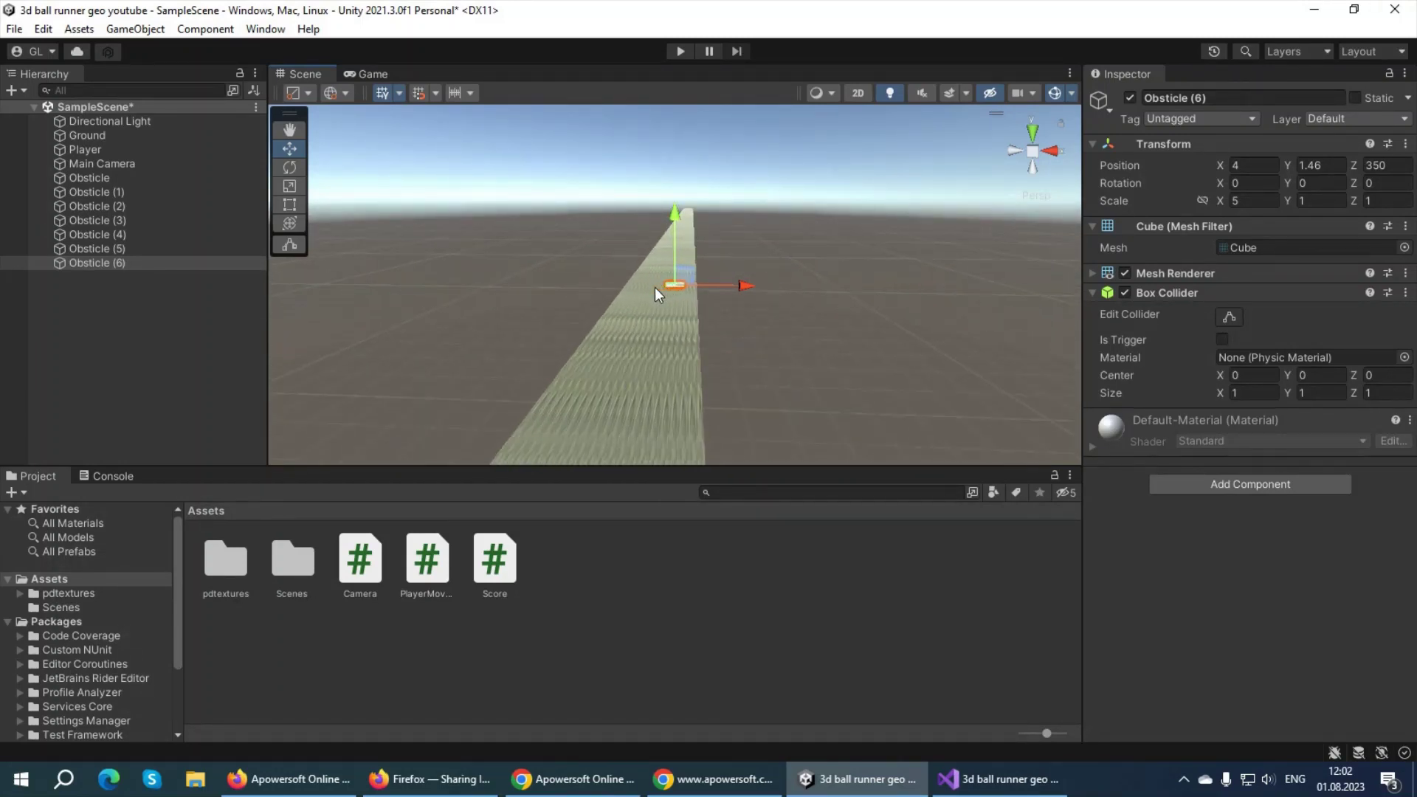
pyautogui.scroll(2, 654, 286)
pyautogui.moveTo(653, 286)
pyautogui.keyDown('alt'); pyautogui.mouseDown()
pyautogui.moveTo(822, 343)
pyautogui.moveTo(811, 339)
pyautogui.mouseUp(); pyautogui.keyUp('alt')
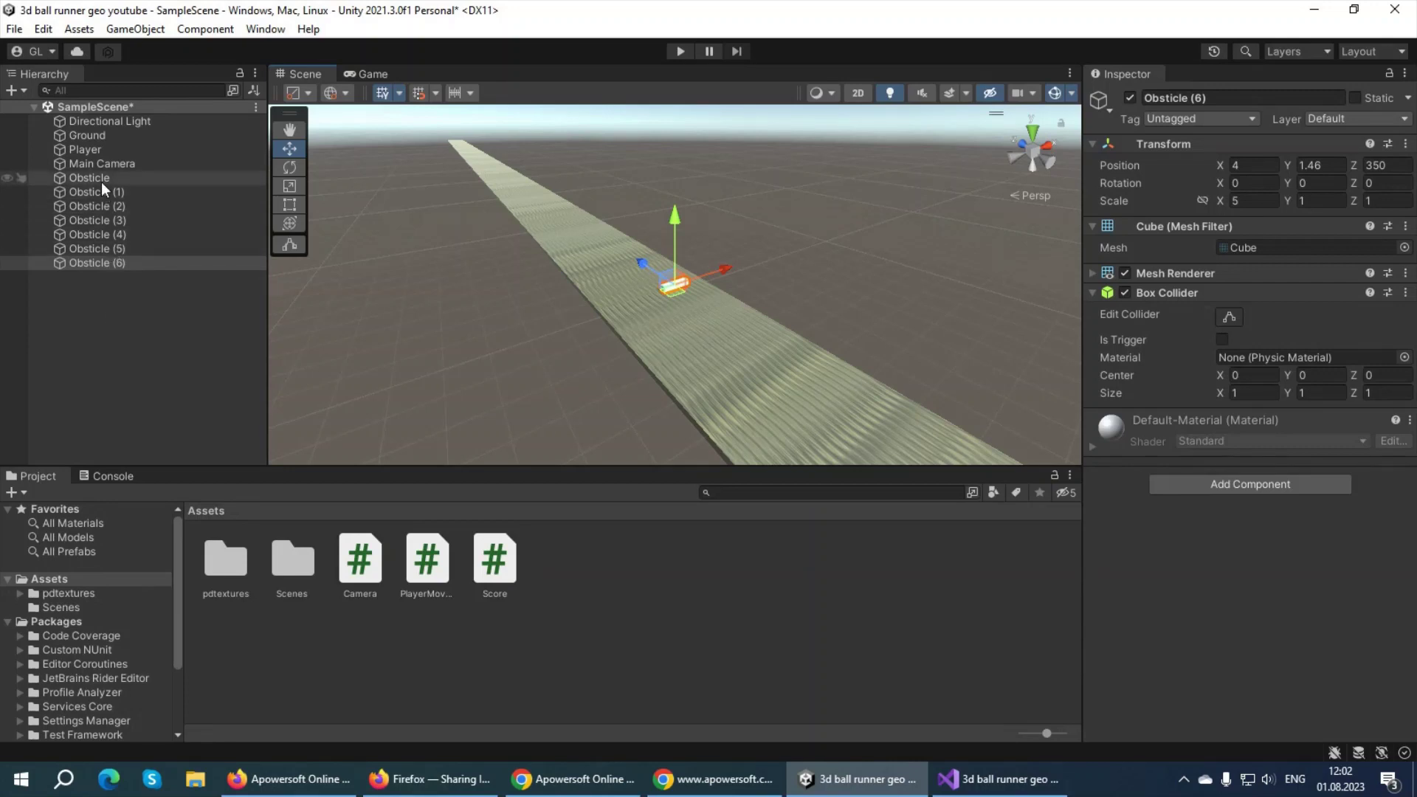
# Create an empty object named Obsticales and parent Obsticle (1) through Obsticle (6) under it.
pyautogui.rightClick(91, 317)
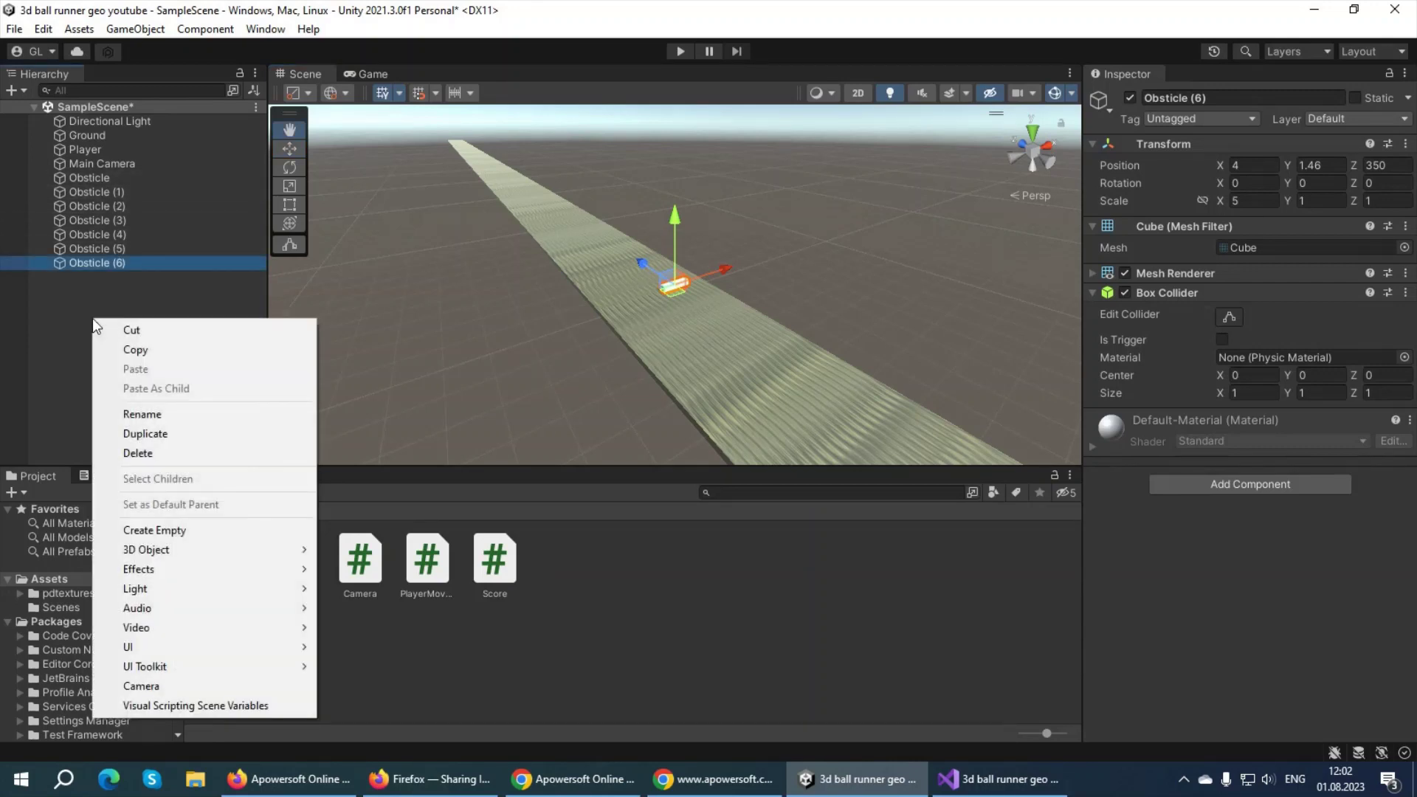
pyautogui.click(72, 313)
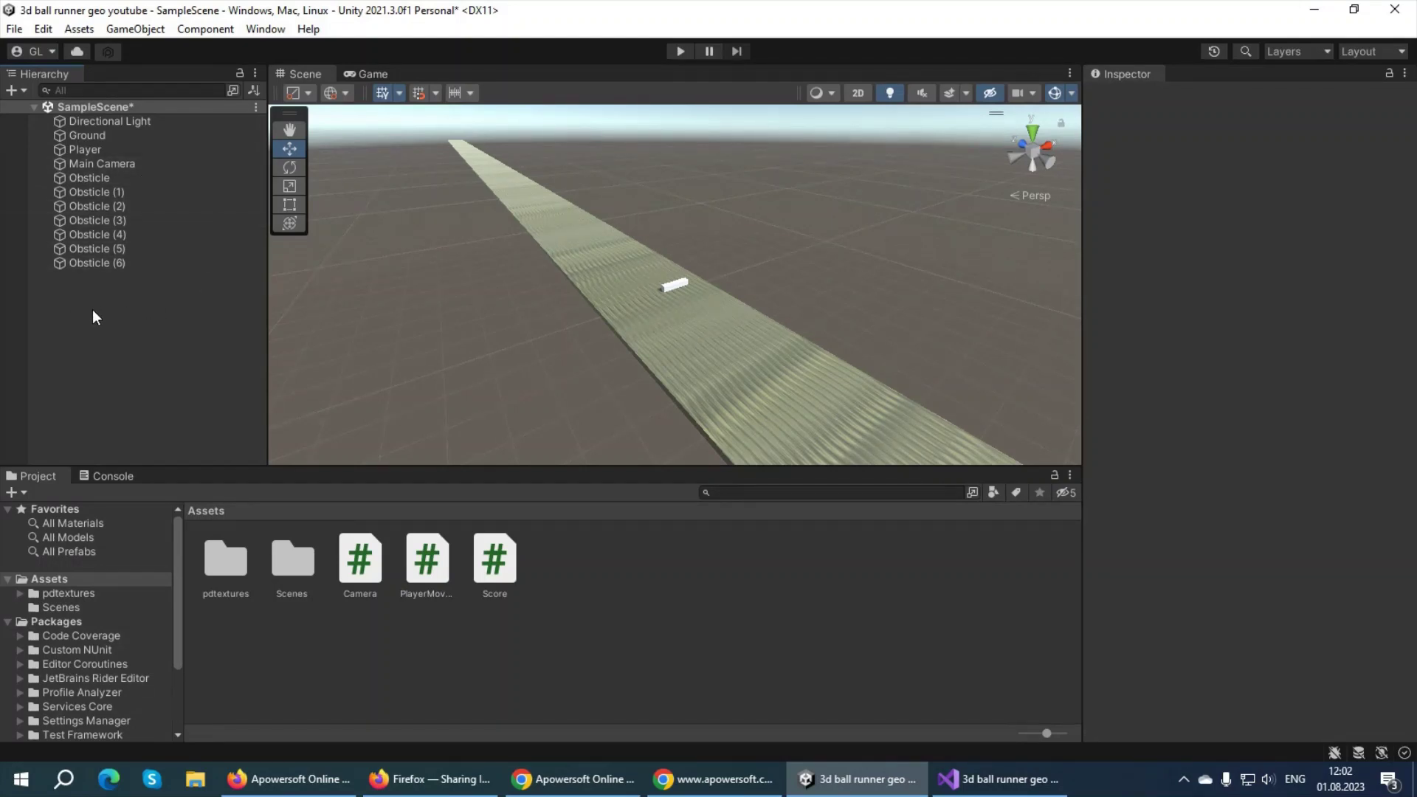
pyautogui.rightClick(93, 317)
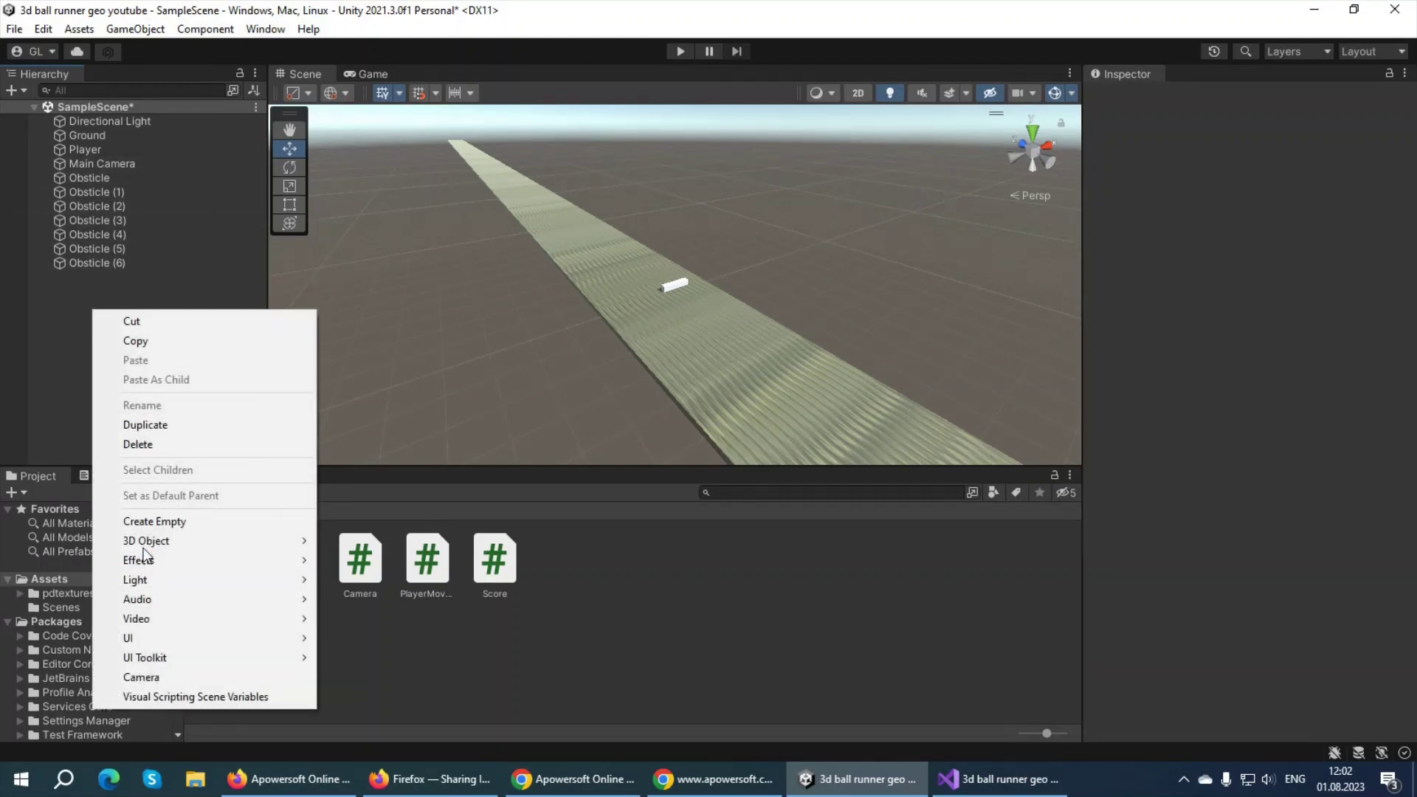
pyautogui.click(169, 521)
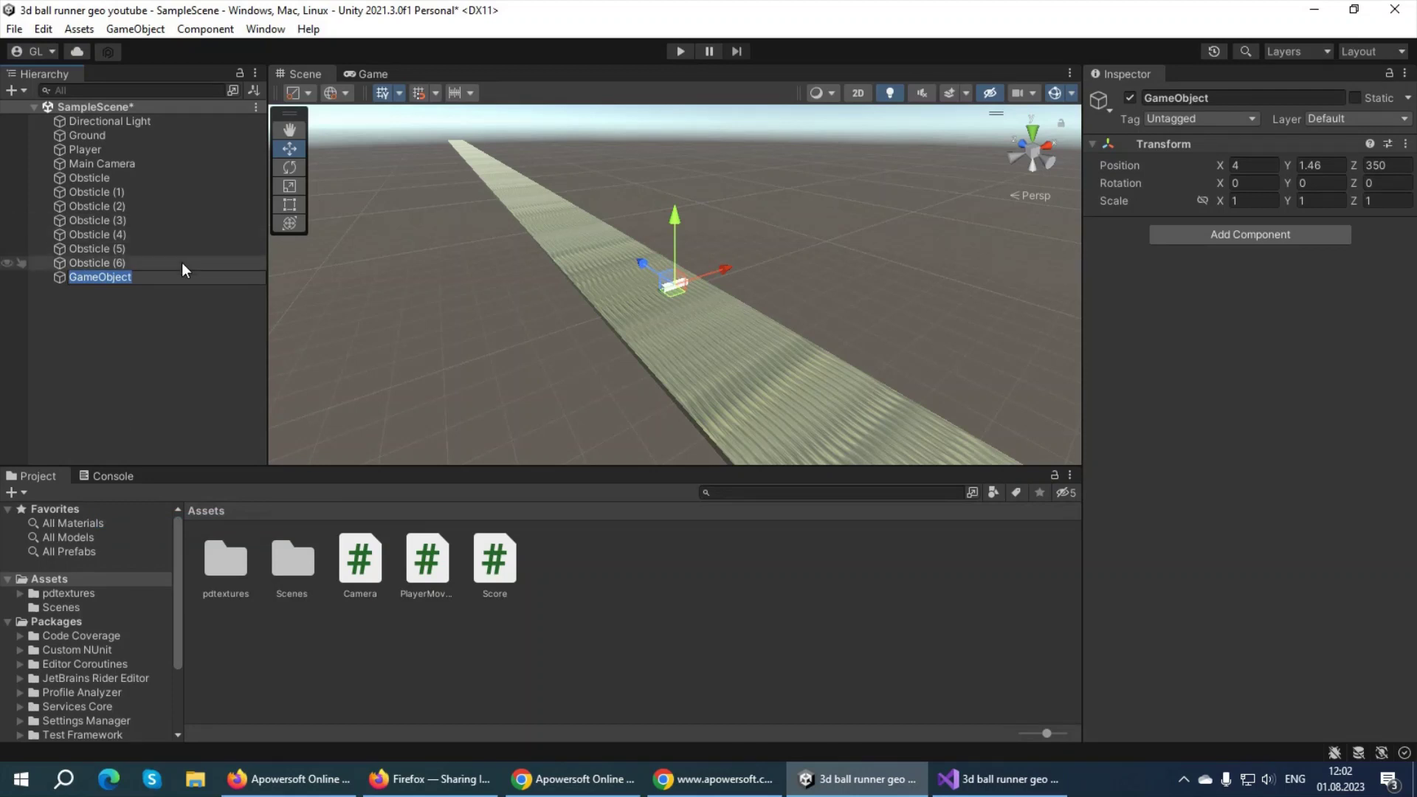
pyautogui.write('Ob')
pyautogui.write('s')
pyautogui.write('ticales')
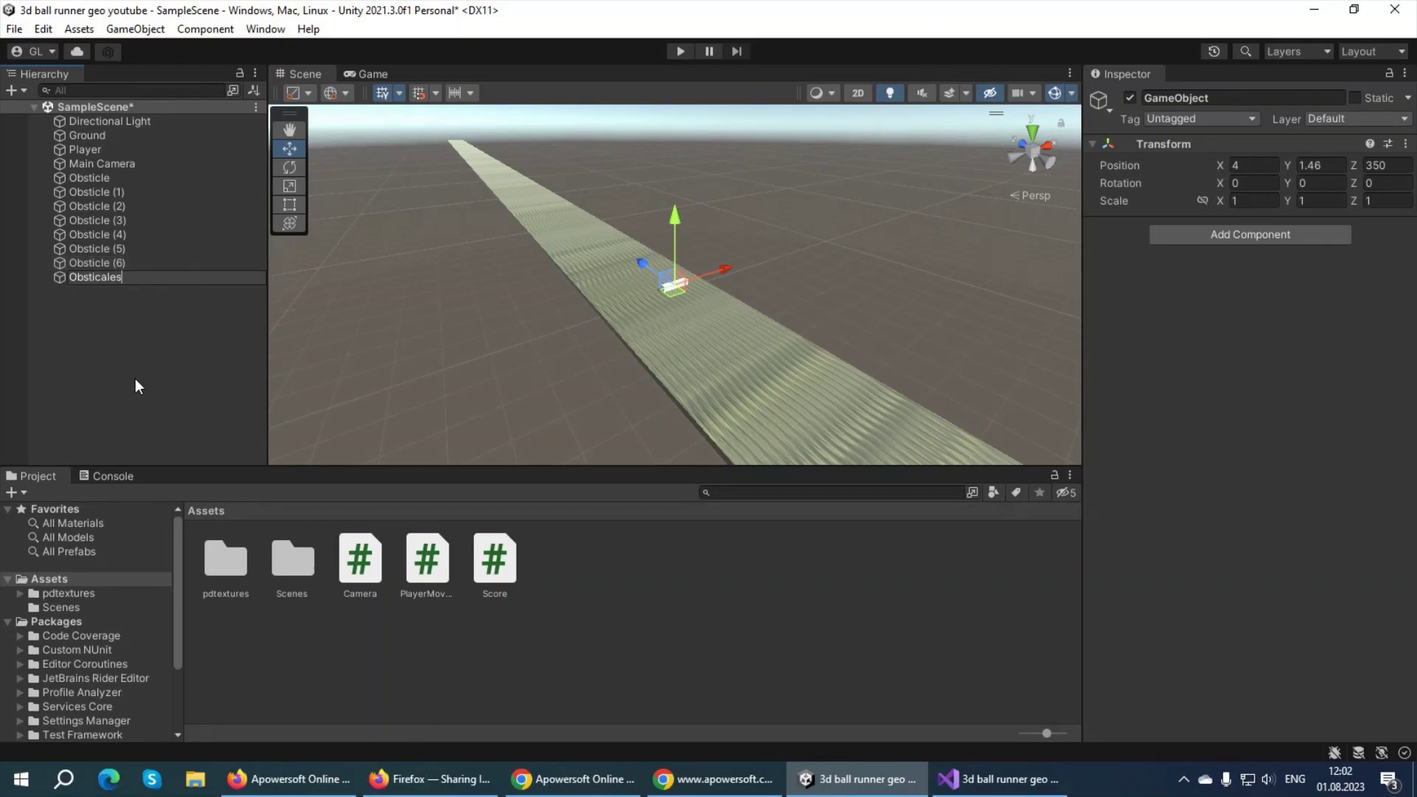
pyautogui.click(135, 378)
pyautogui.click(114, 194)
pyautogui.keyDown('shift'); pyautogui.click(119, 261); pyautogui.keyUp('shift')
pyautogui.moveTo(120, 259)
pyautogui.mouseDown()
pyautogui.moveTo(107, 245)
pyautogui.moveTo(96, 279)
pyautogui.mouseUp()
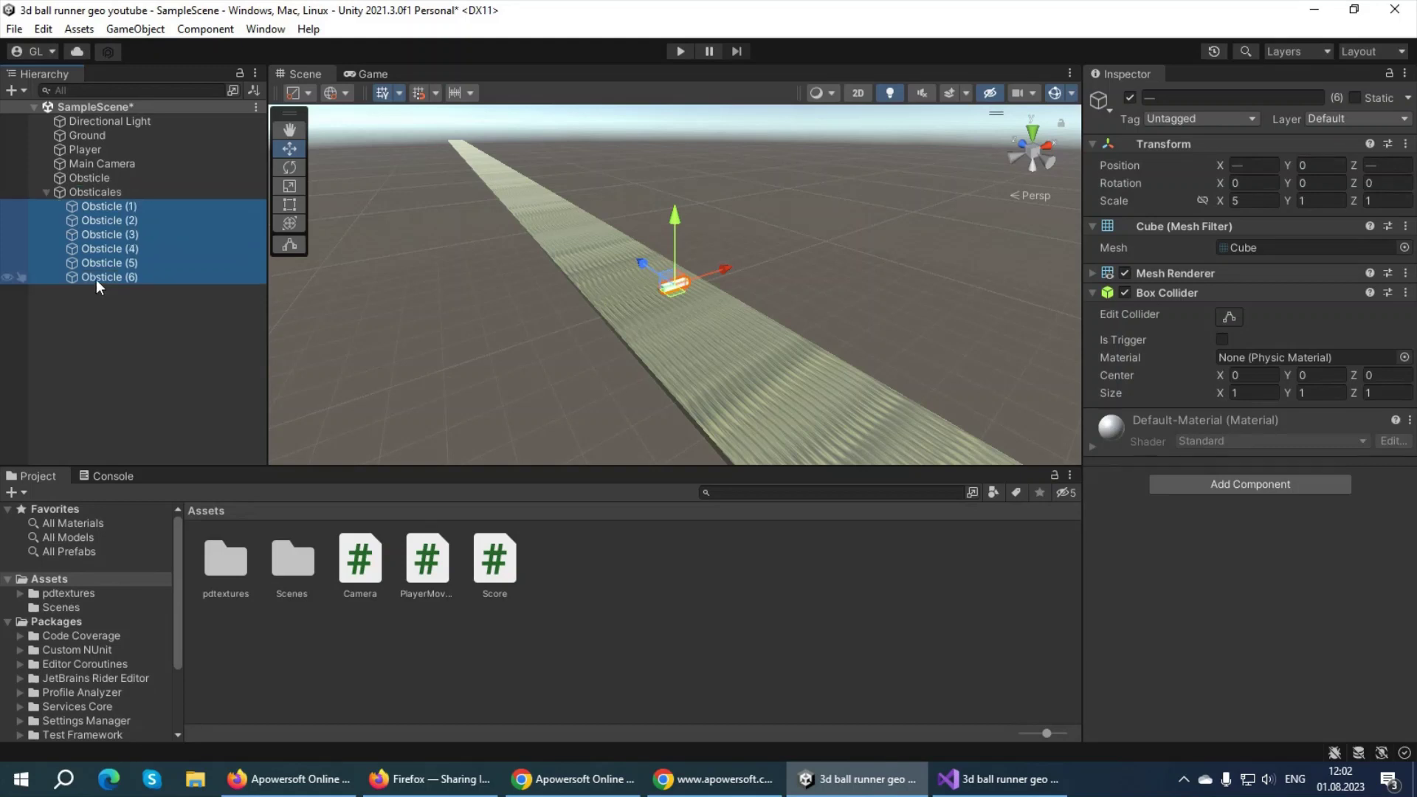
# Check each grouped obstacle's position, then select Obsticales and orbit down the track.
pyautogui.click(46, 193)
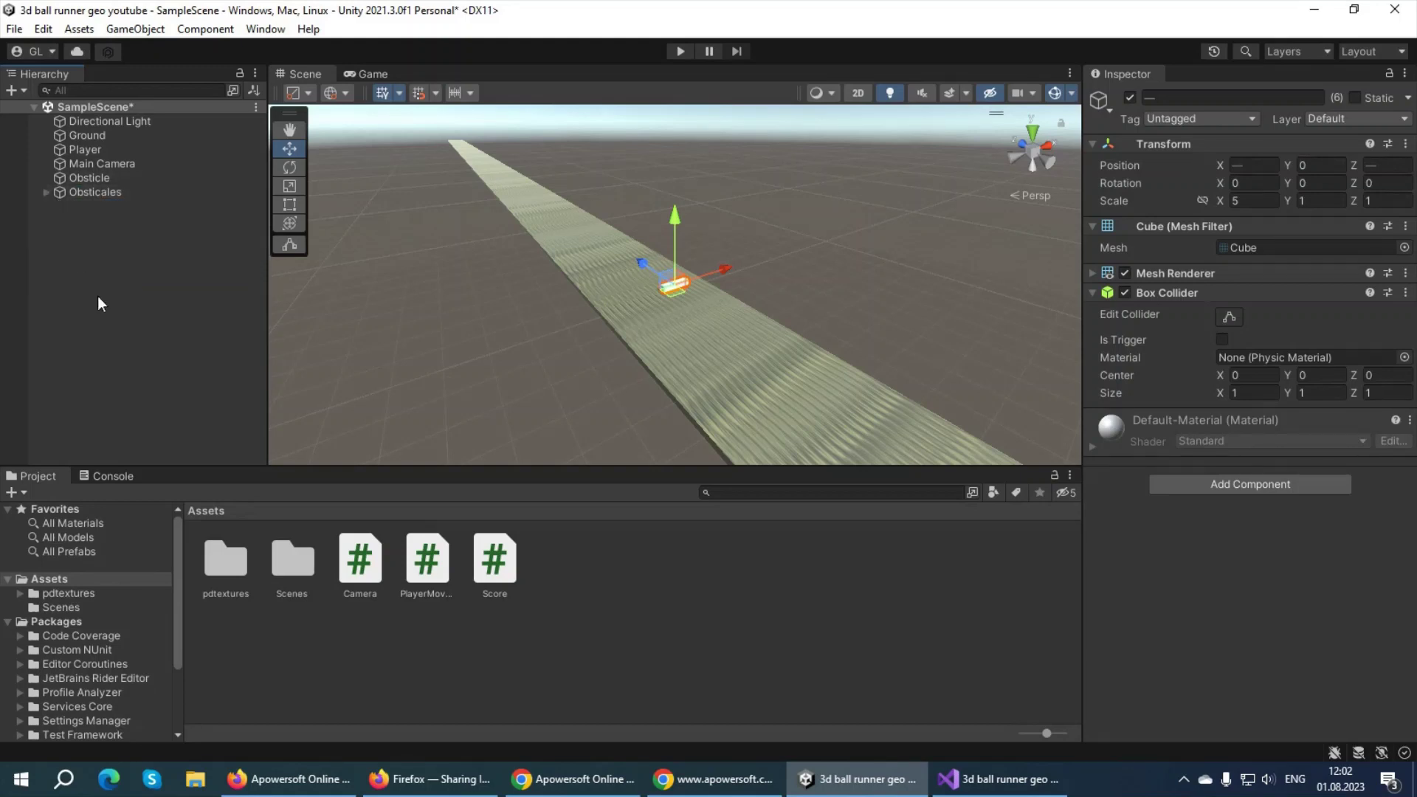
pyautogui.click(87, 193)
pyautogui.click(45, 192)
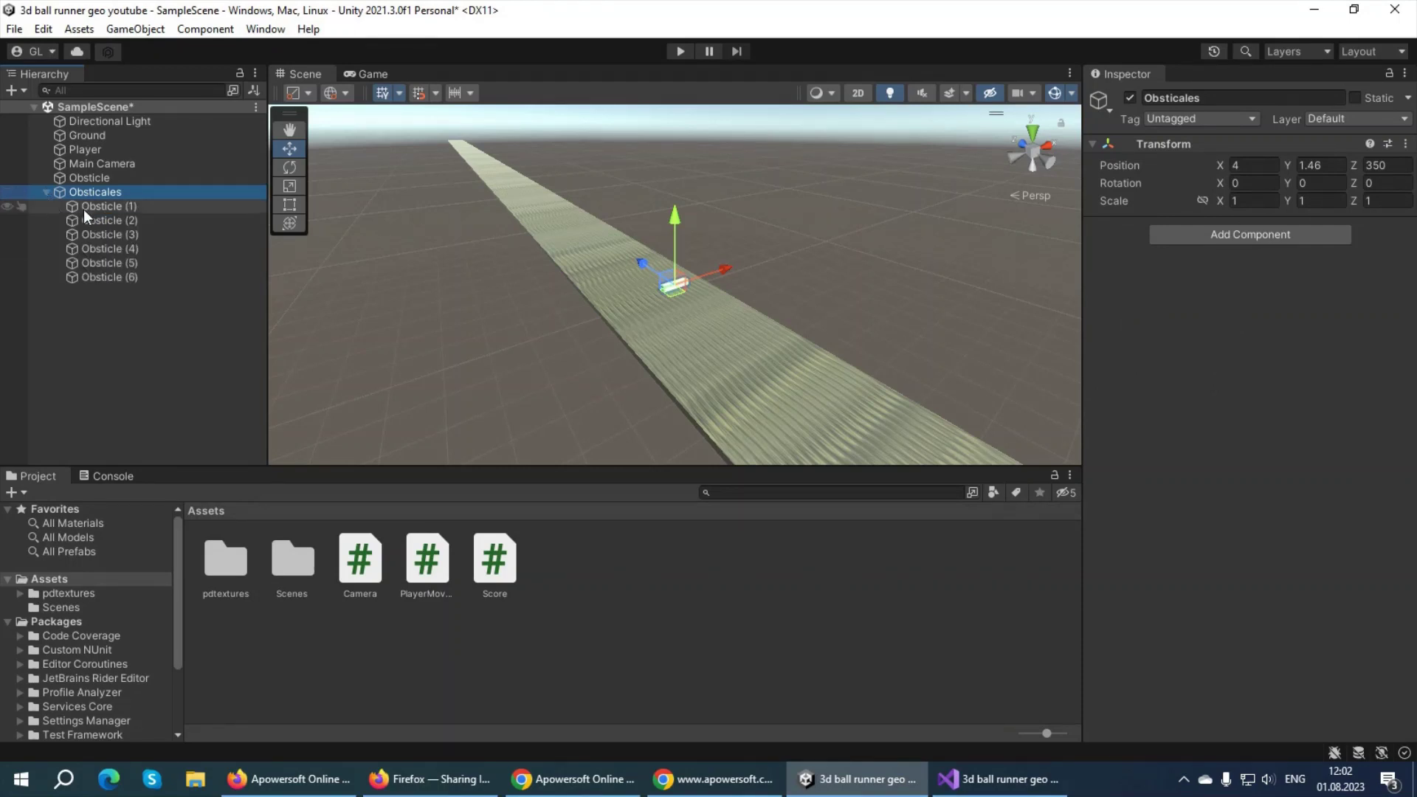
pyautogui.click(108, 207)
pyautogui.click(110, 221)
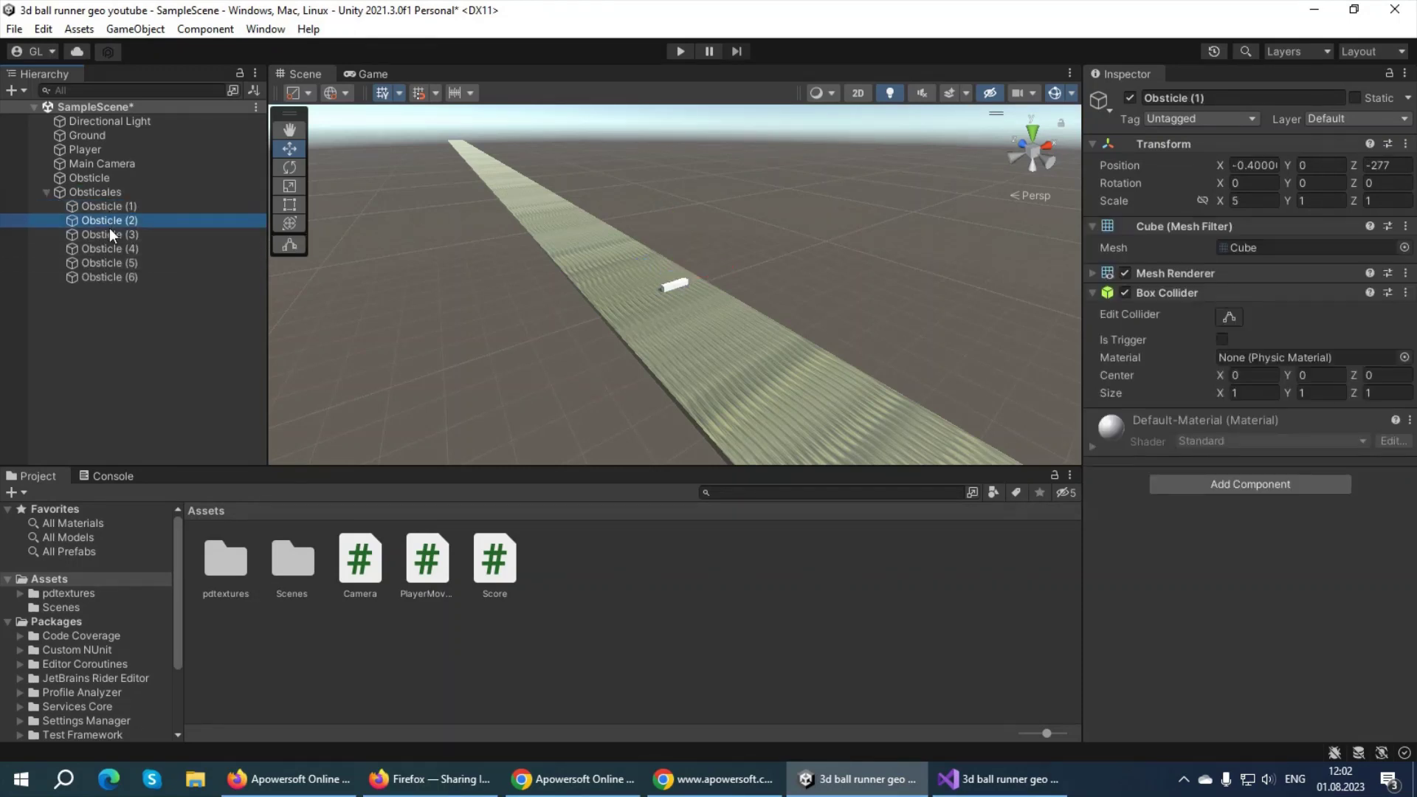
pyautogui.click(108, 249)
pyautogui.click(109, 276)
pyautogui.click(111, 262)
pyautogui.click(109, 234)
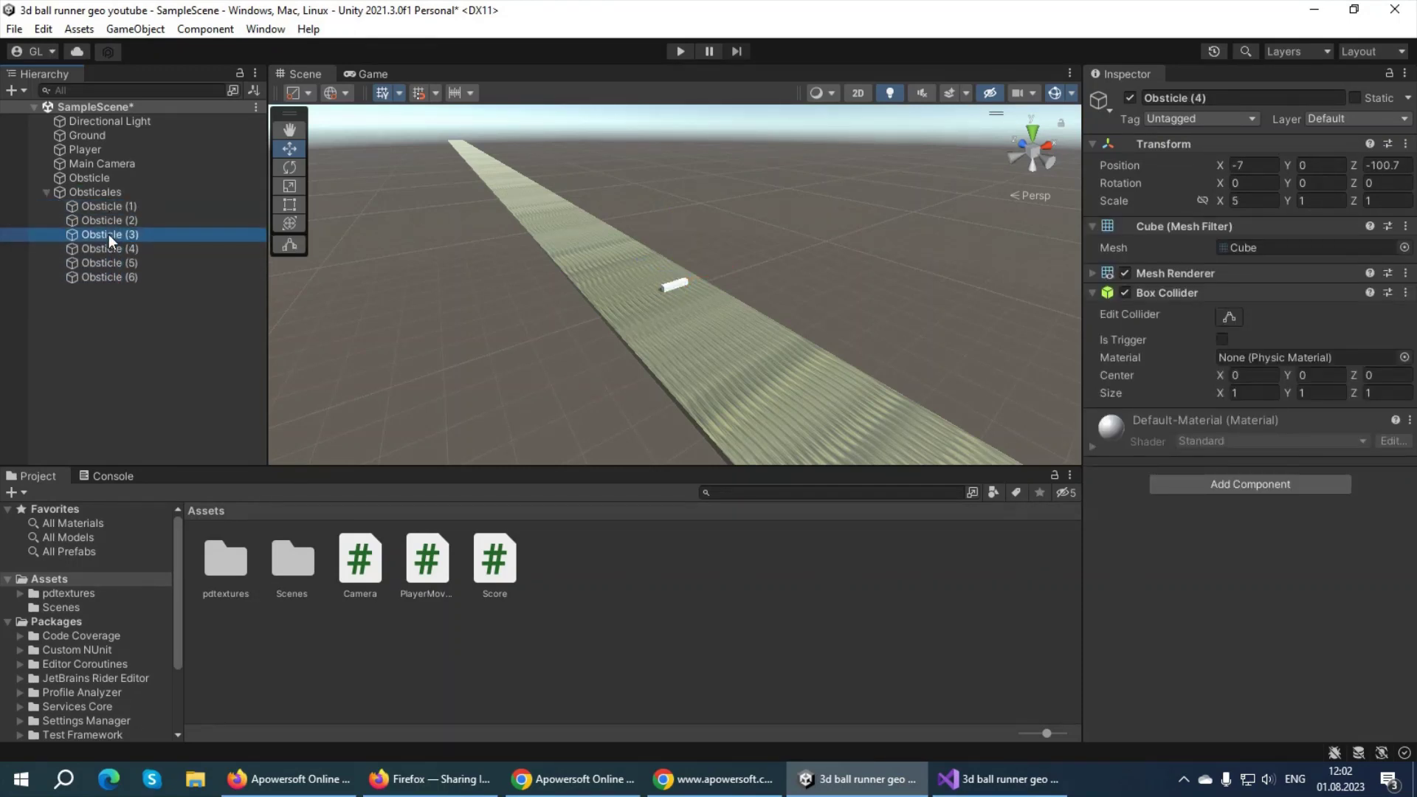
pyautogui.click(103, 220)
pyautogui.click(99, 207)
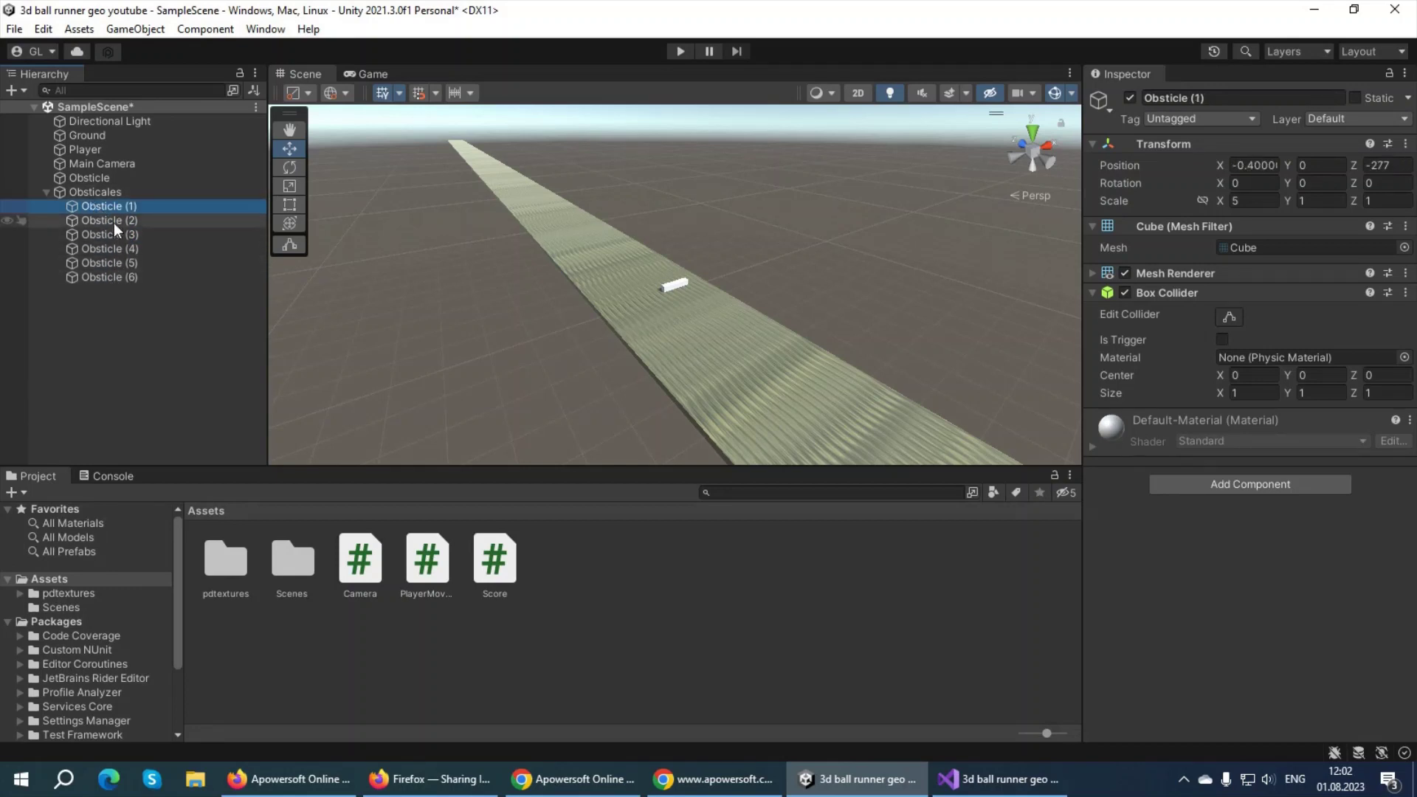
pyautogui.click(34, 191)
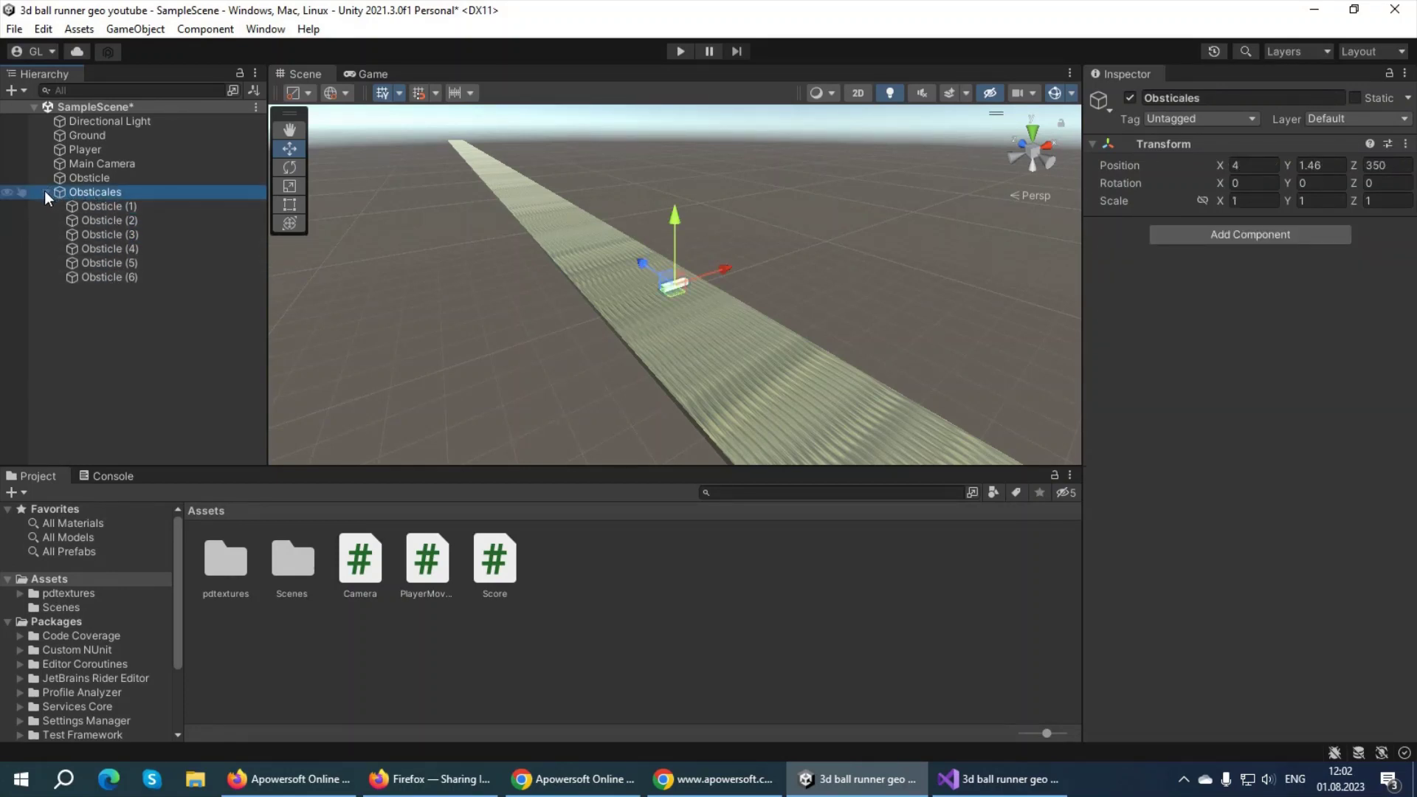
pyautogui.keyDown('alt'); pyautogui.moveTo(715, 289); pyautogui.dragTo(636, 238); pyautogui.keyUp('alt')
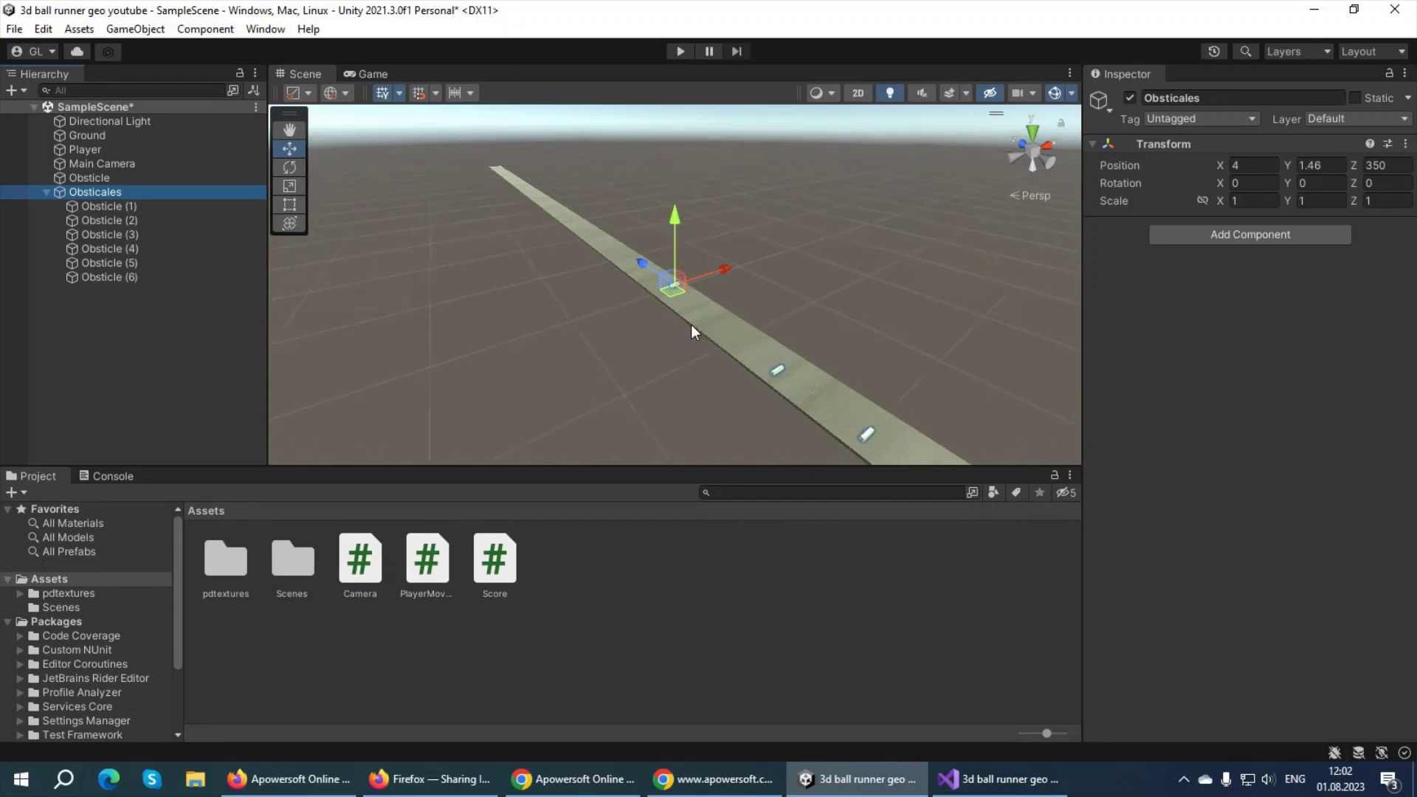
# Play-test the game, stop it, and bring the Scene view closer to the road.
pyautogui.click(679, 51)
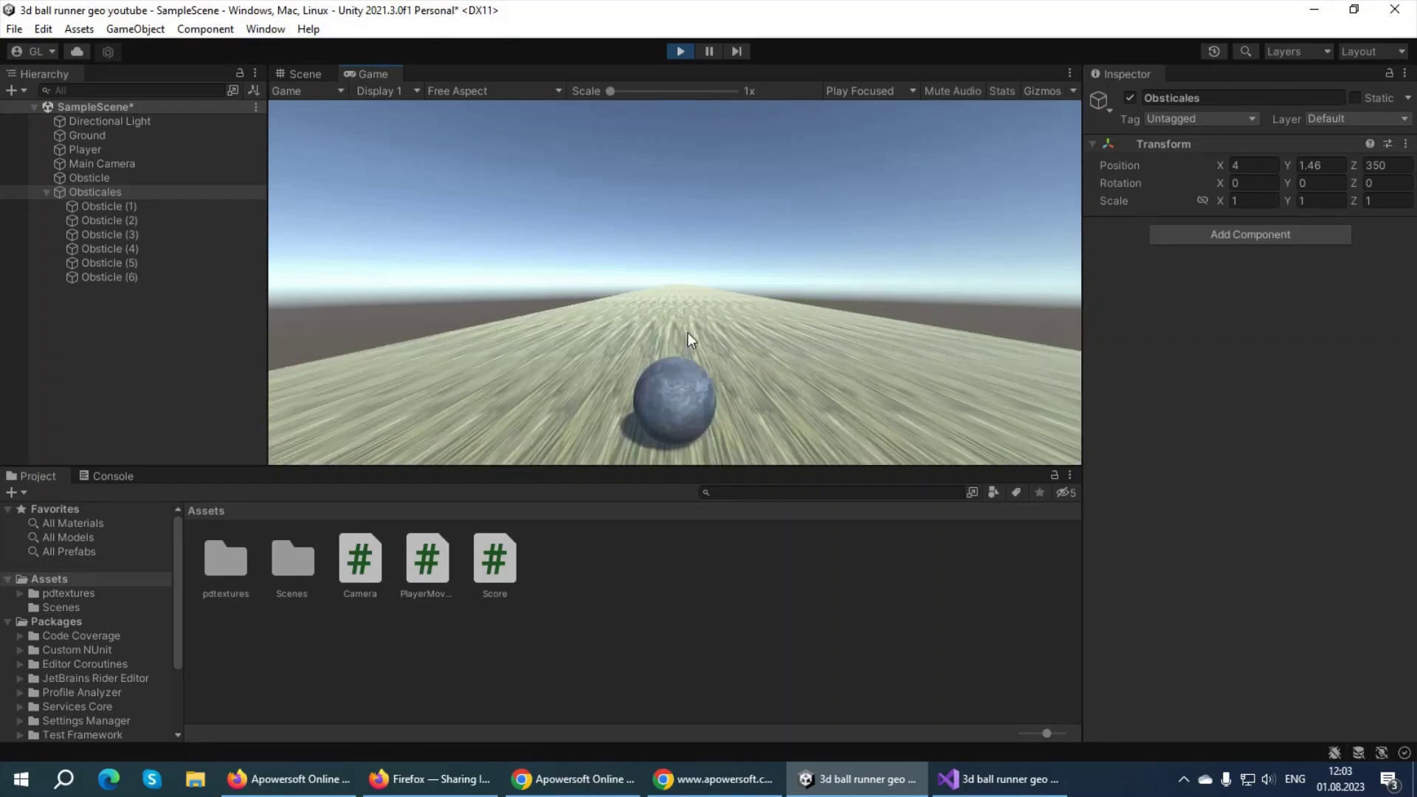
pyautogui.click(679, 51)
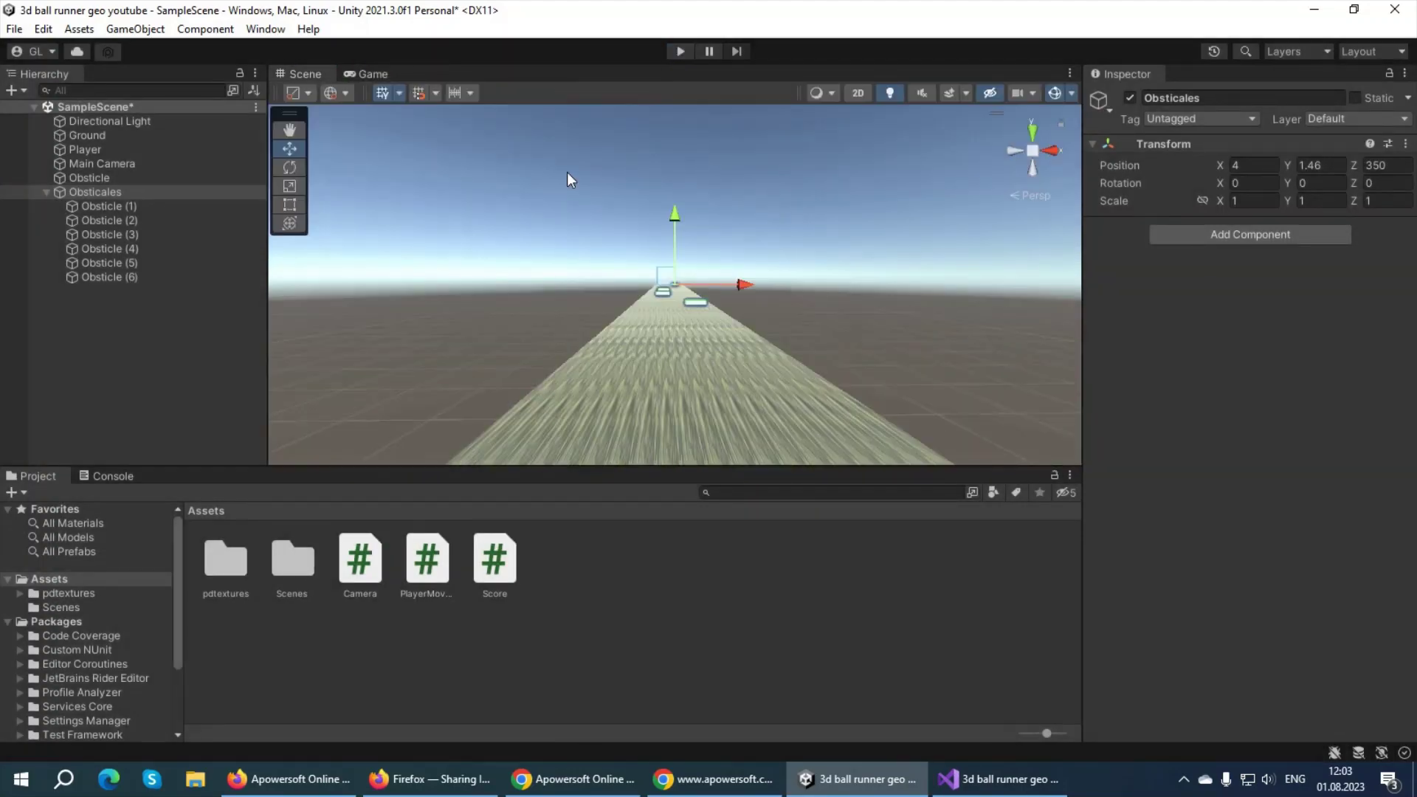
pyautogui.scroll(5, 689, 335)
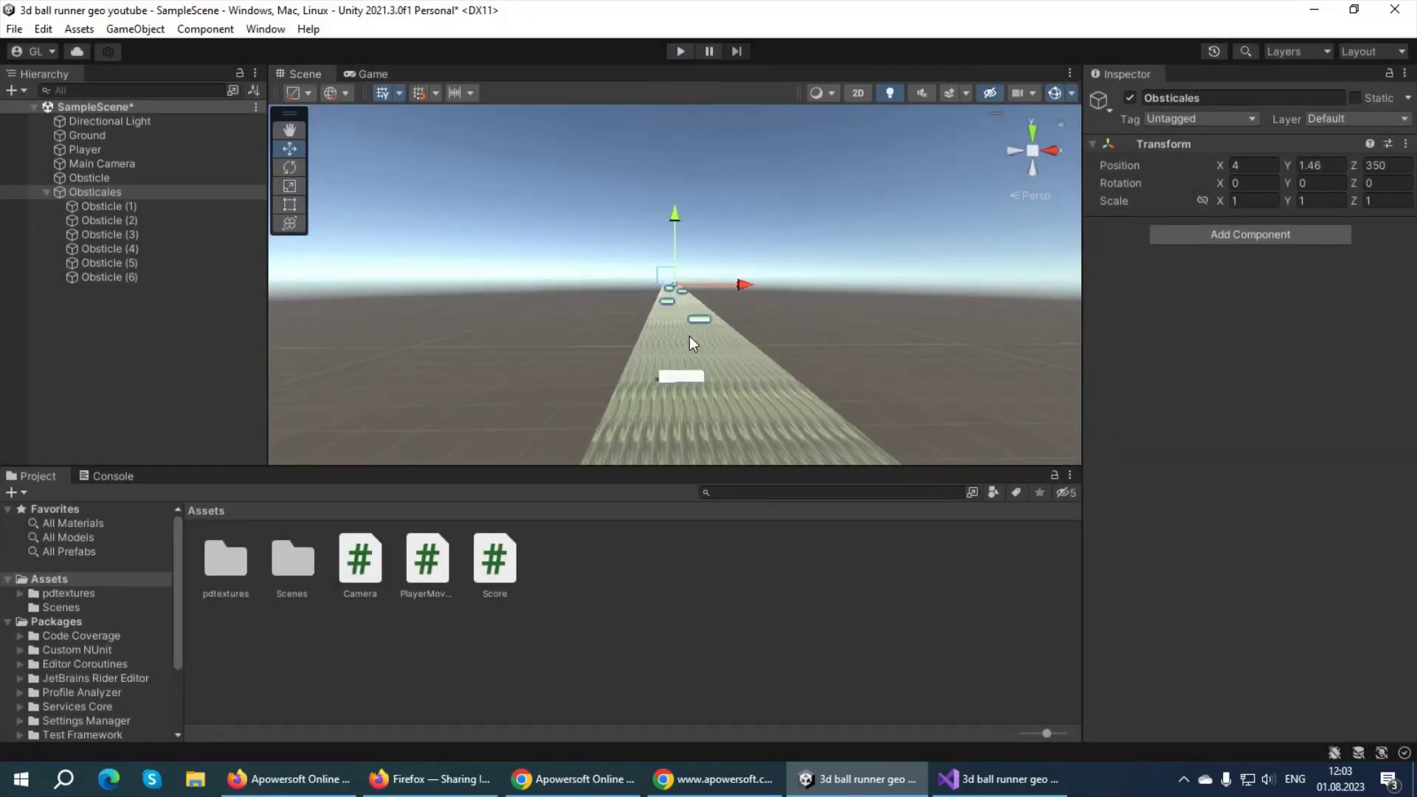
pyautogui.moveTo(687, 378); pyautogui.dragTo(626, 463, button='right')
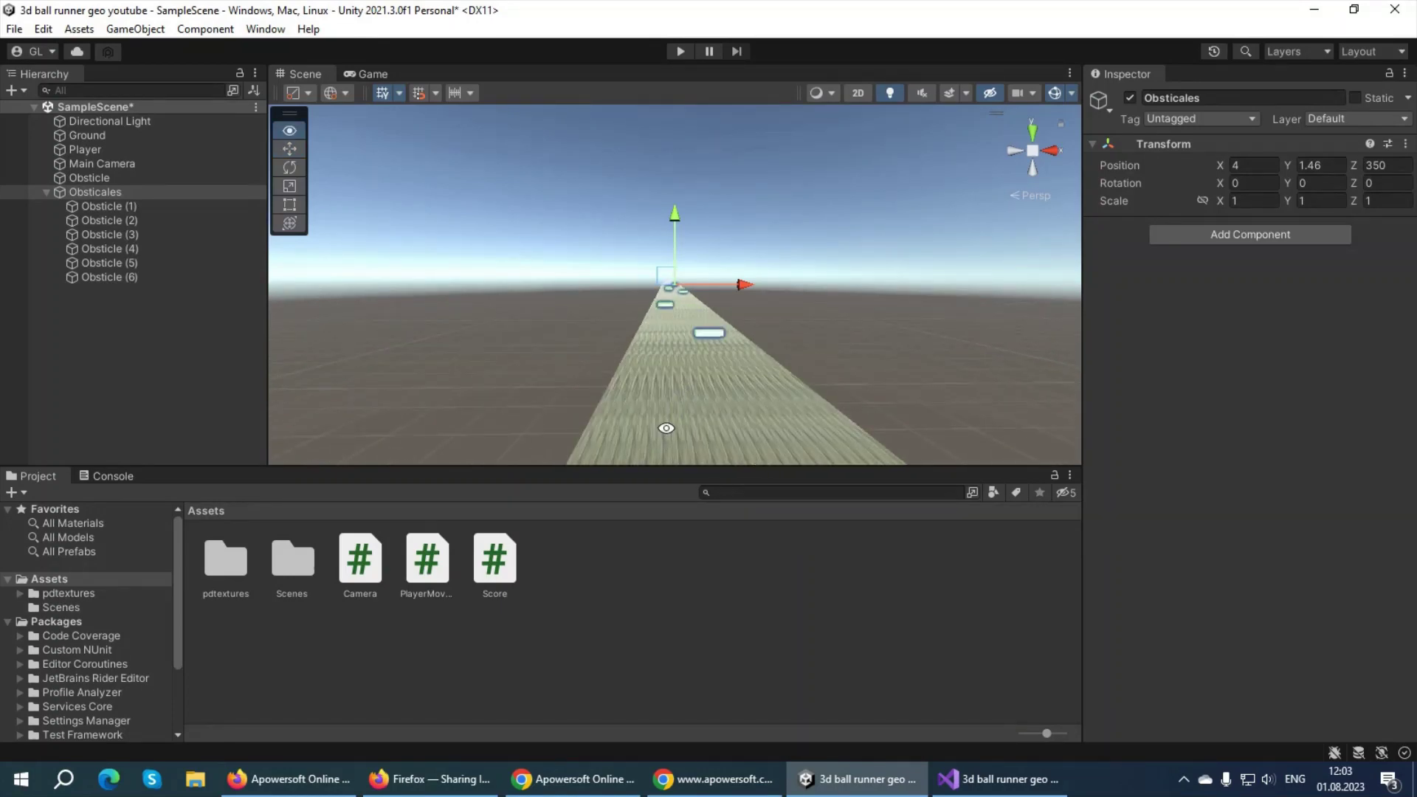
# Select the nearest white obstacle block, look down the road from behind it, and play again.
pyautogui.click(627, 457)
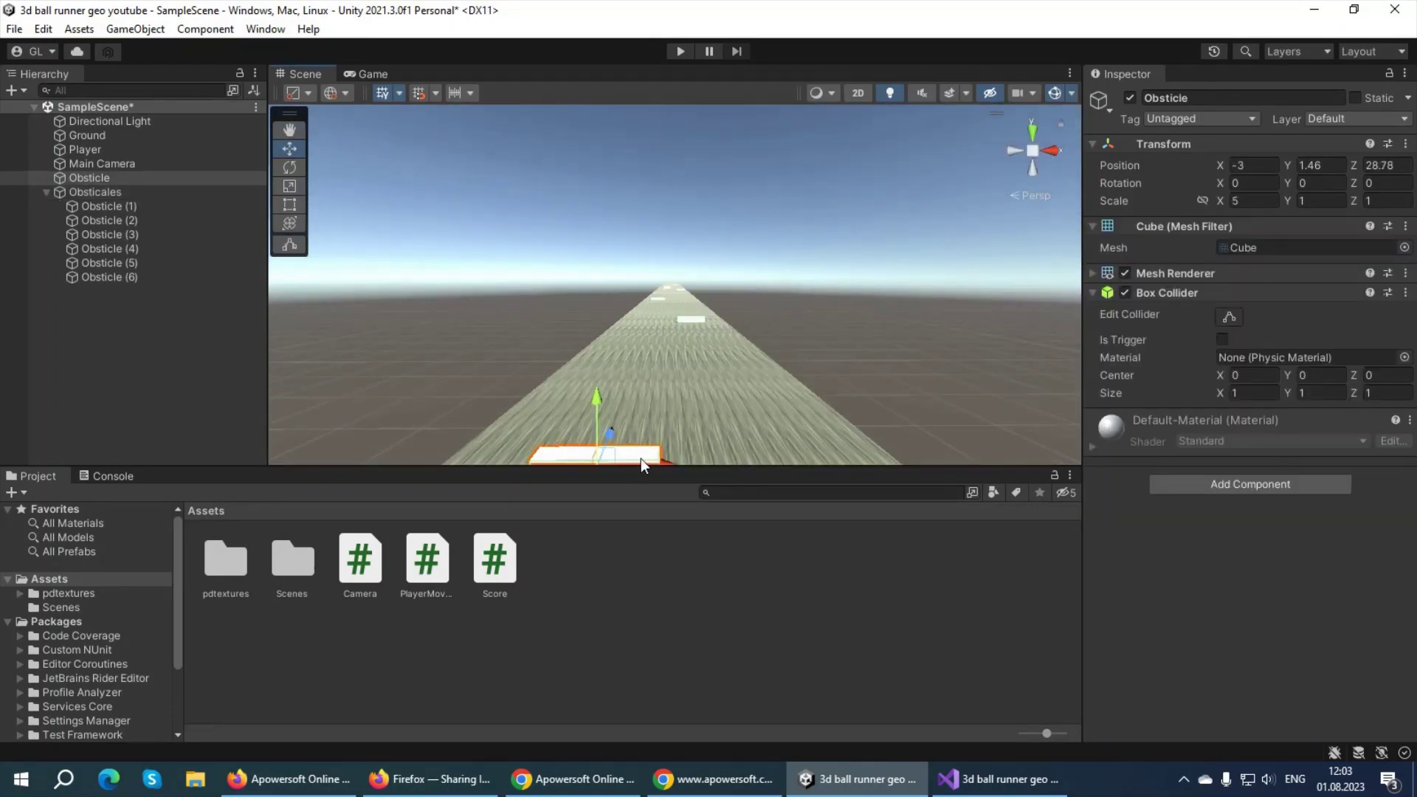
pyautogui.moveTo(614, 356); pyautogui.dragTo(965, 377, button='right')
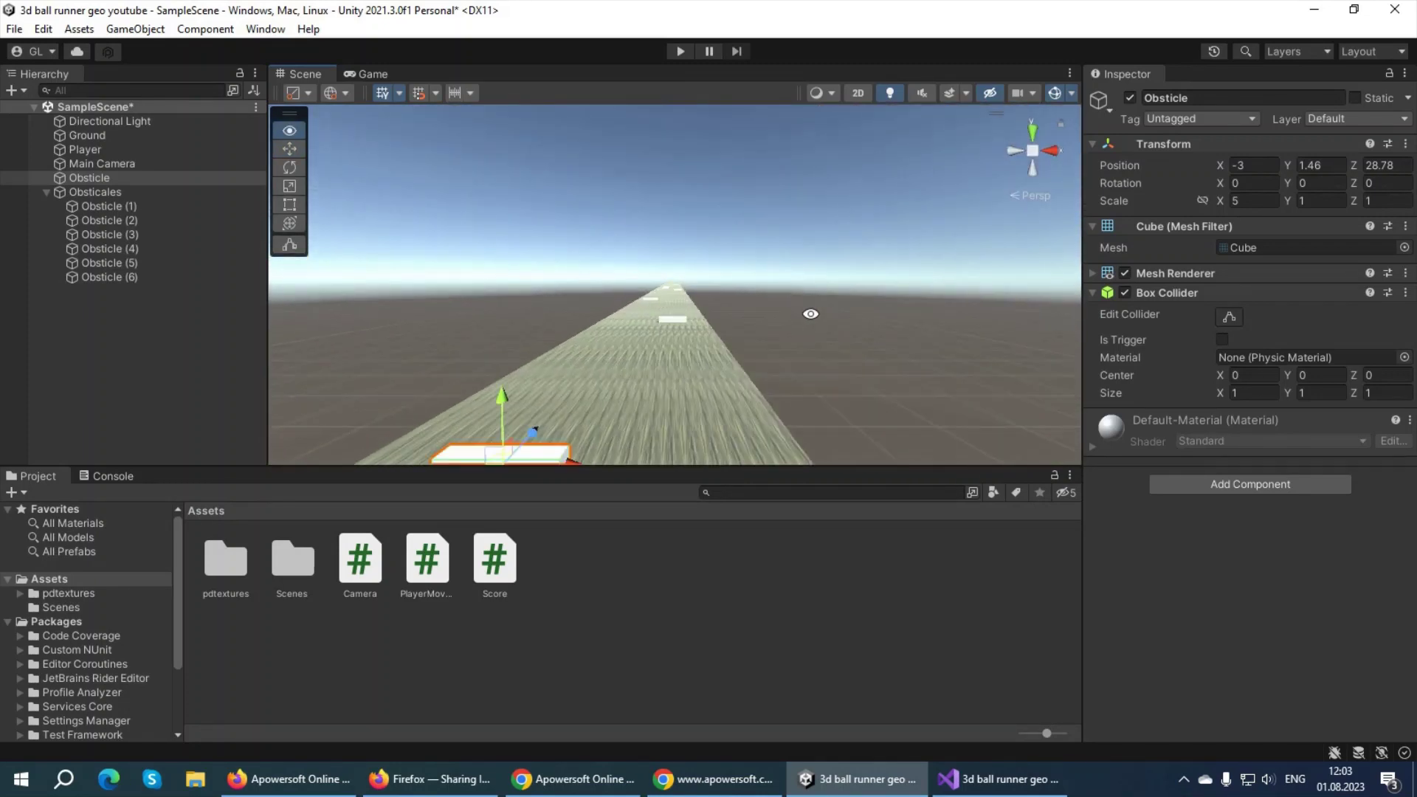
pyautogui.moveTo(965, 377)
pyautogui.mouseDown(button='right')
pyautogui.moveTo(736, 348)
pyautogui.moveTo(672, 366)
pyautogui.moveTo(637, 331)
pyautogui.moveTo(636, 365)
pyautogui.mouseUp(button='right')
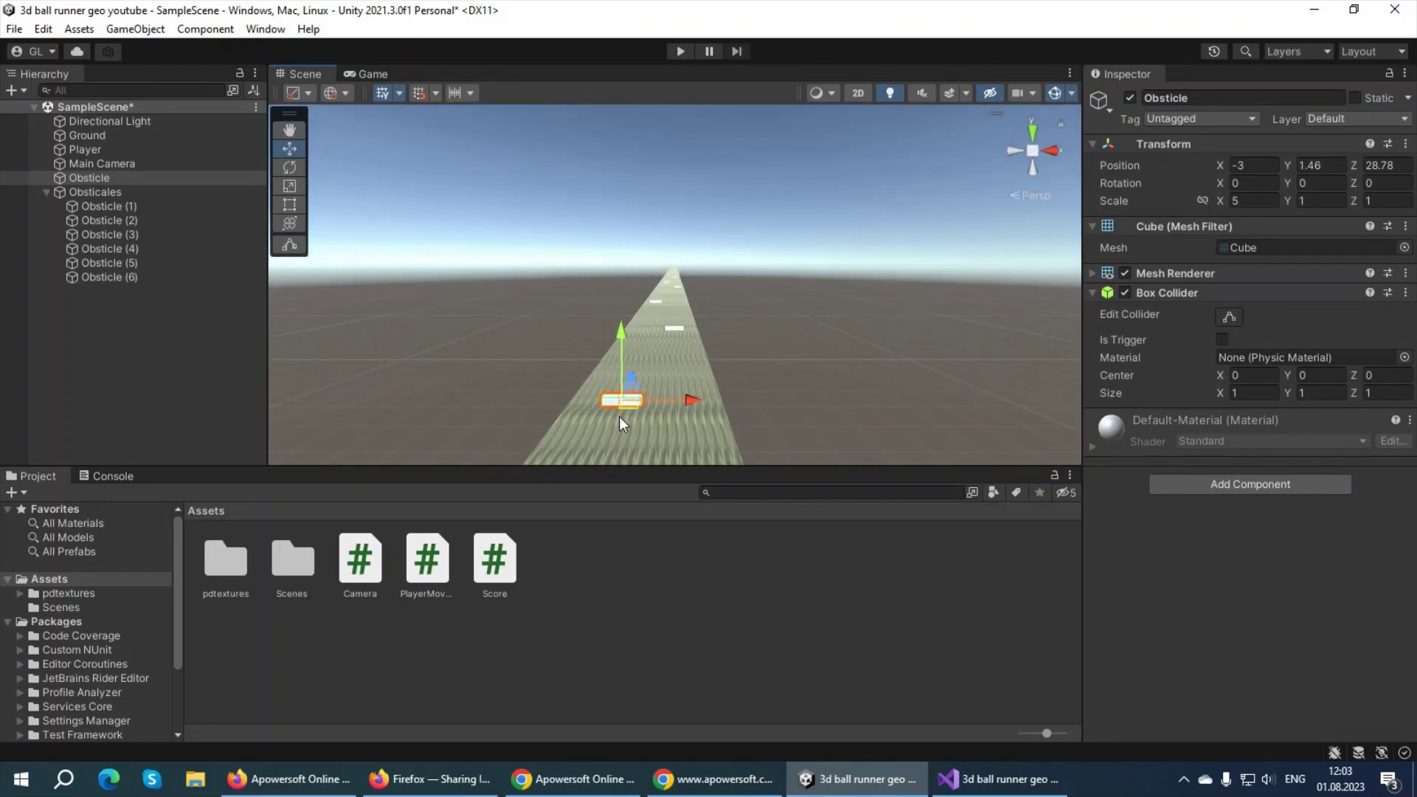
pyautogui.click(675, 51)
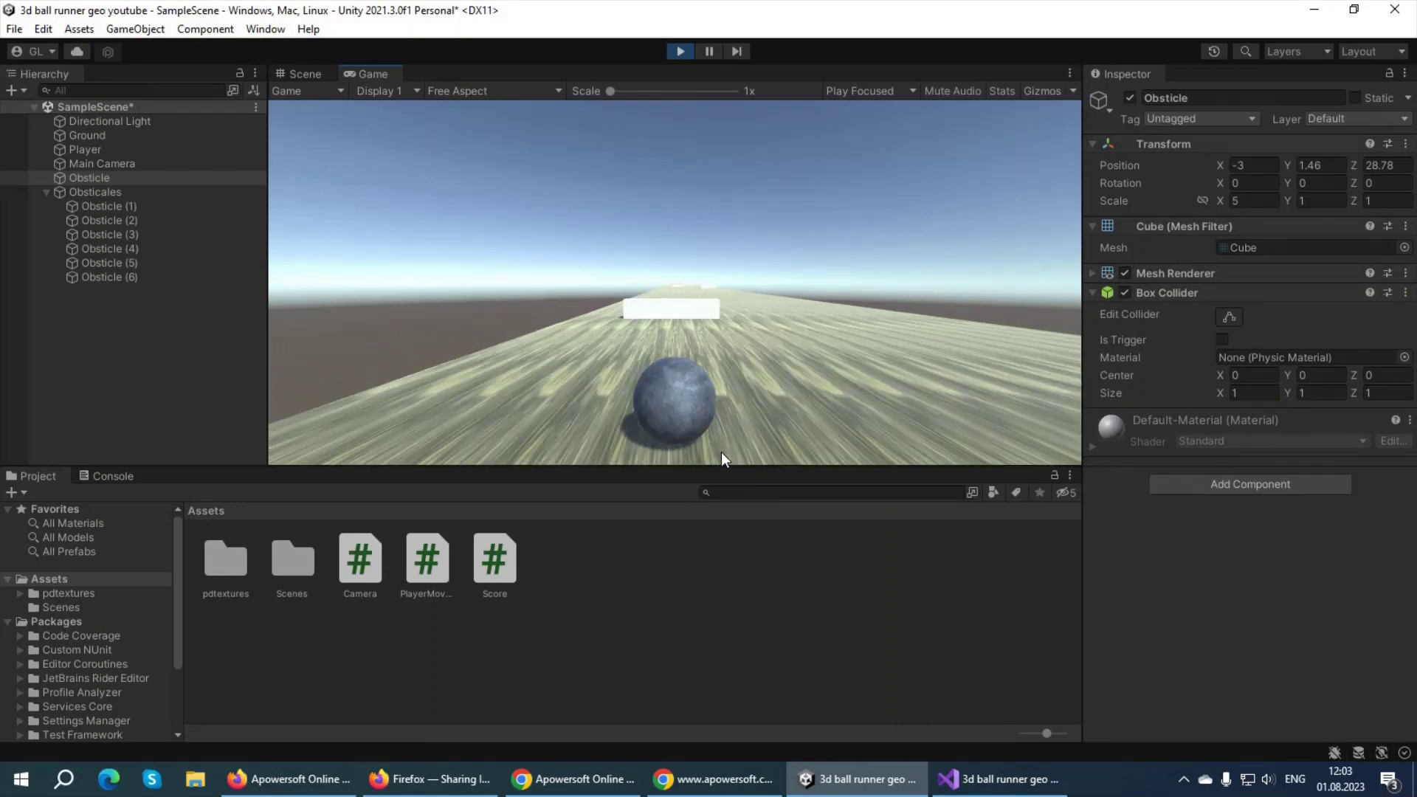
# Stop the play test, fly the Scene view along the road, and collapse the Obsticales group.
pyautogui.click(673, 50)
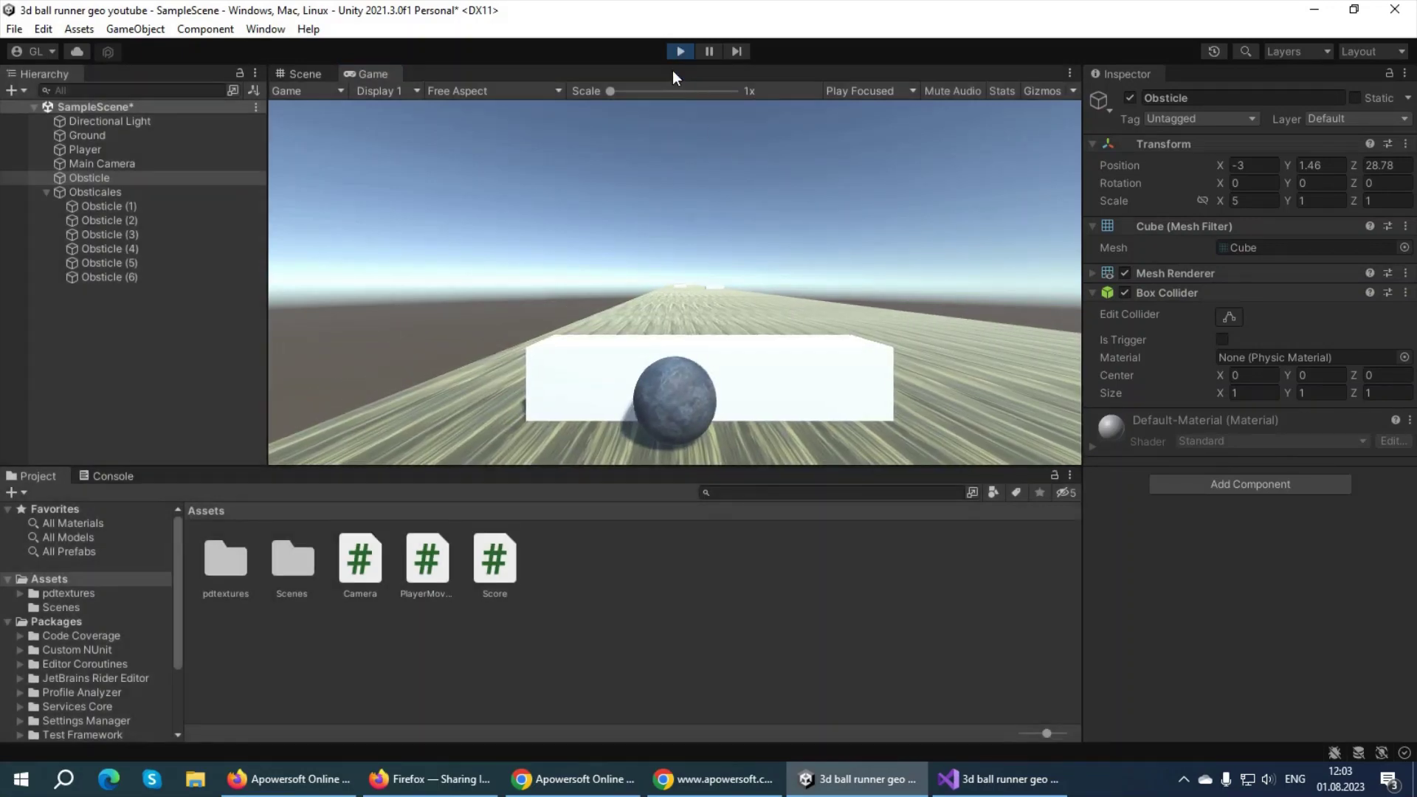
pyautogui.moveTo(605, 416); pyautogui.dragTo(648, 402, button='right')
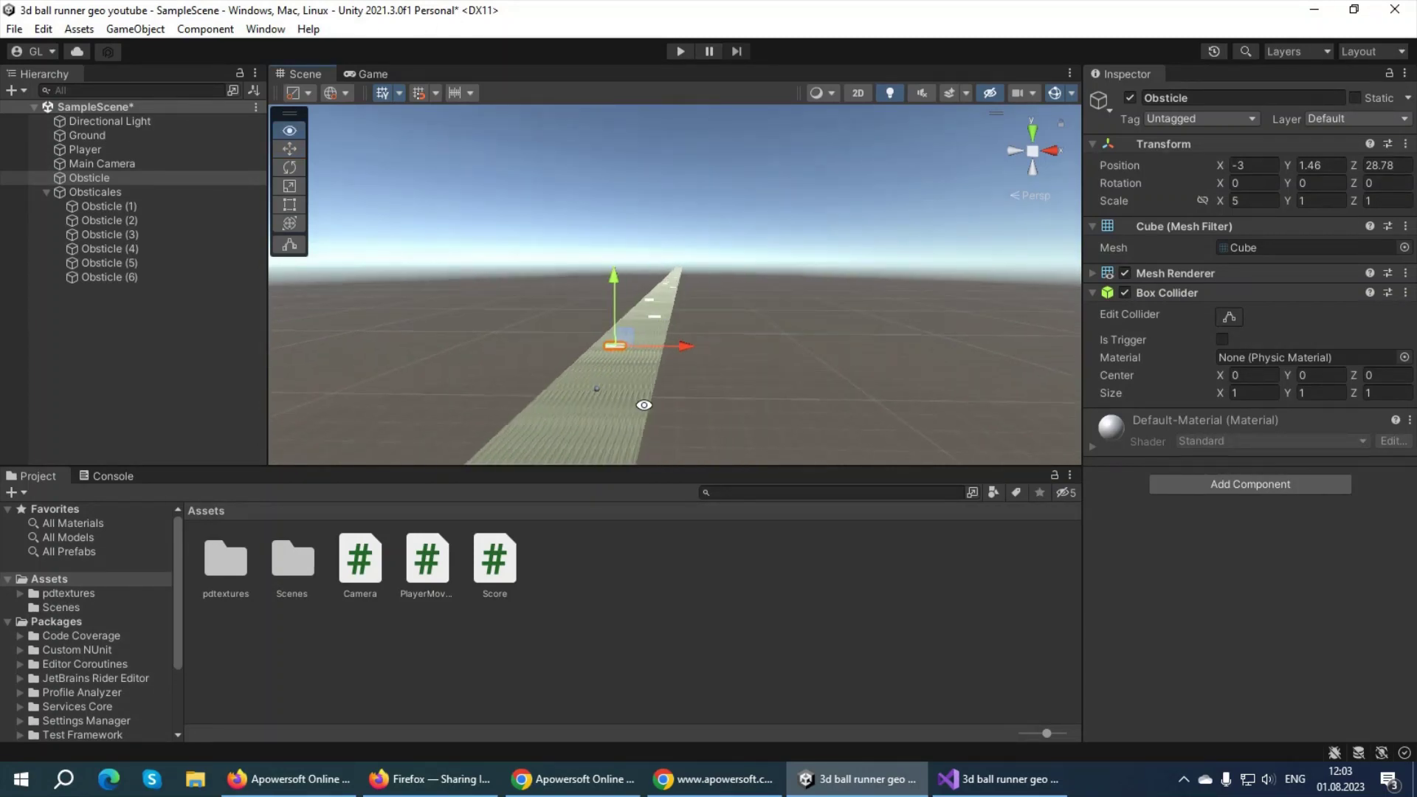
pyautogui.moveTo(648, 403); pyautogui.dragTo(610, 419, button='right')
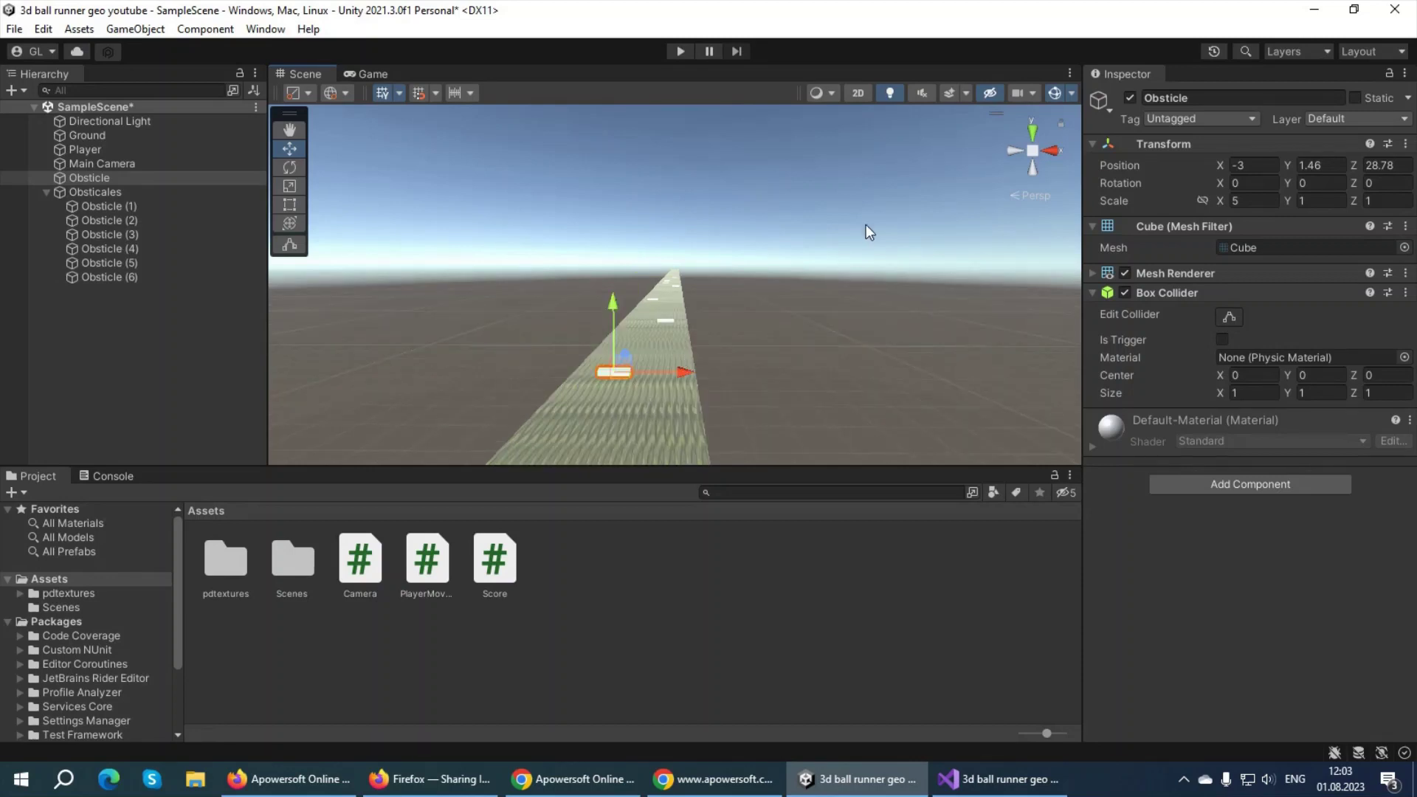
pyautogui.scroll(-2, 624, 415)
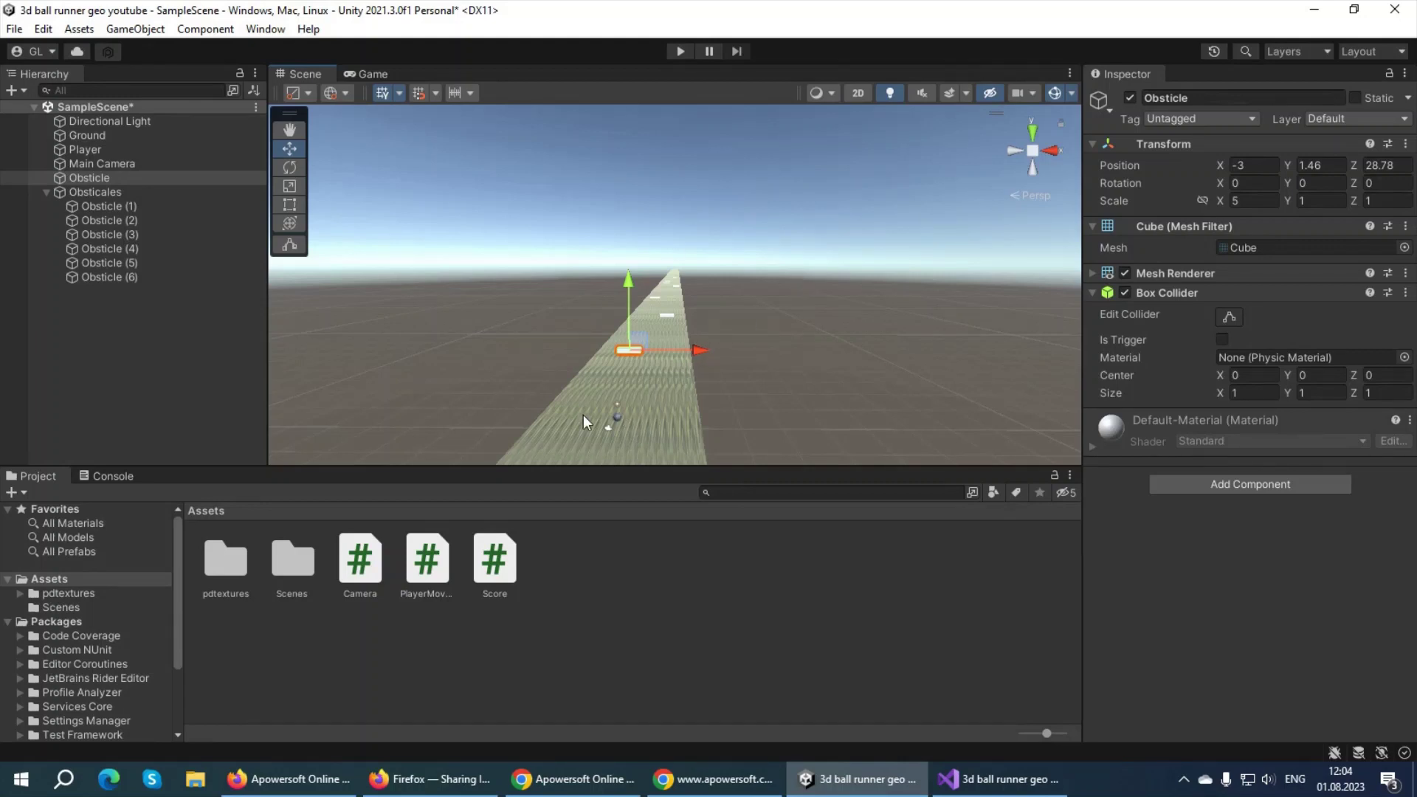
pyautogui.click(43, 192)
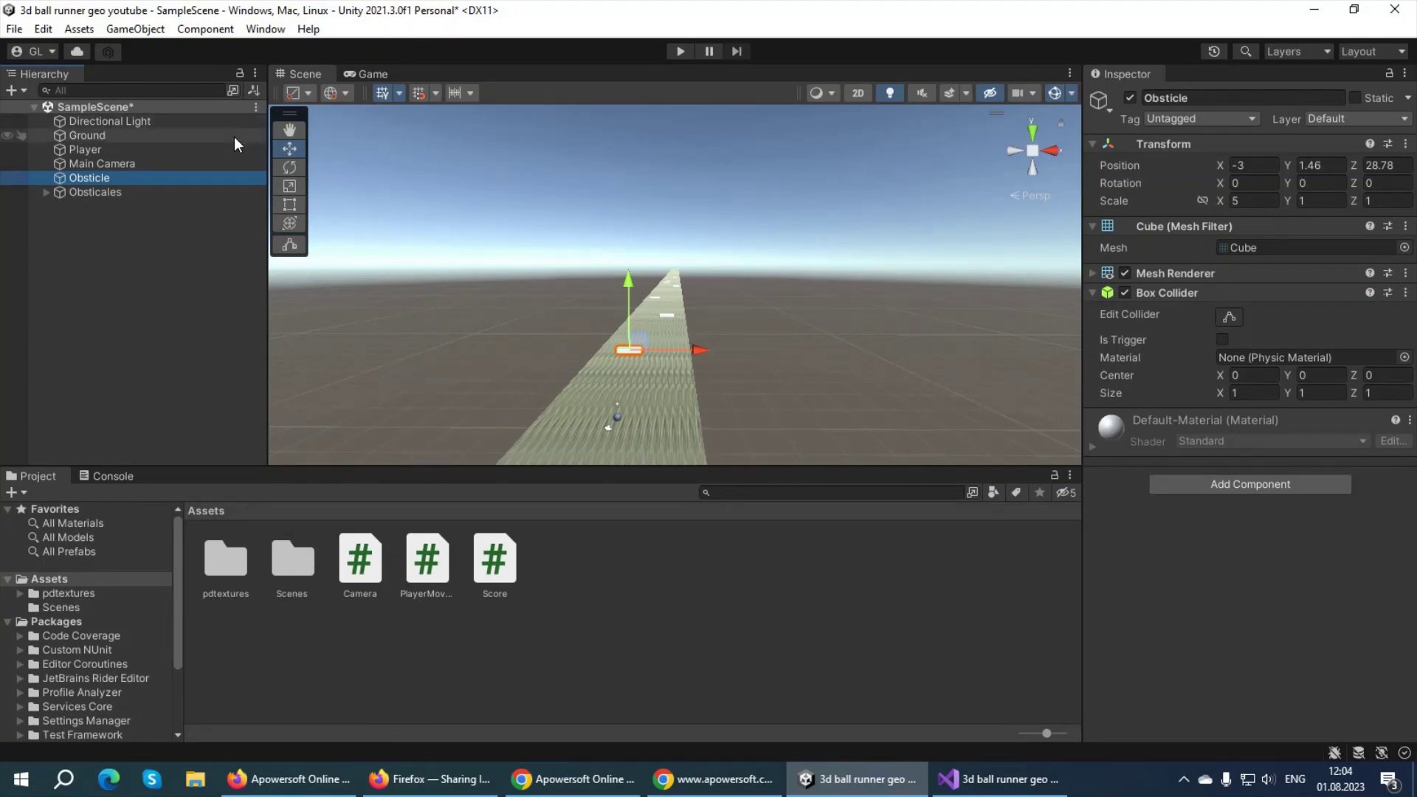
# Bring up the Hierarchy's create menu at UI > Legacy.
pyautogui.rightClick(120, 263)
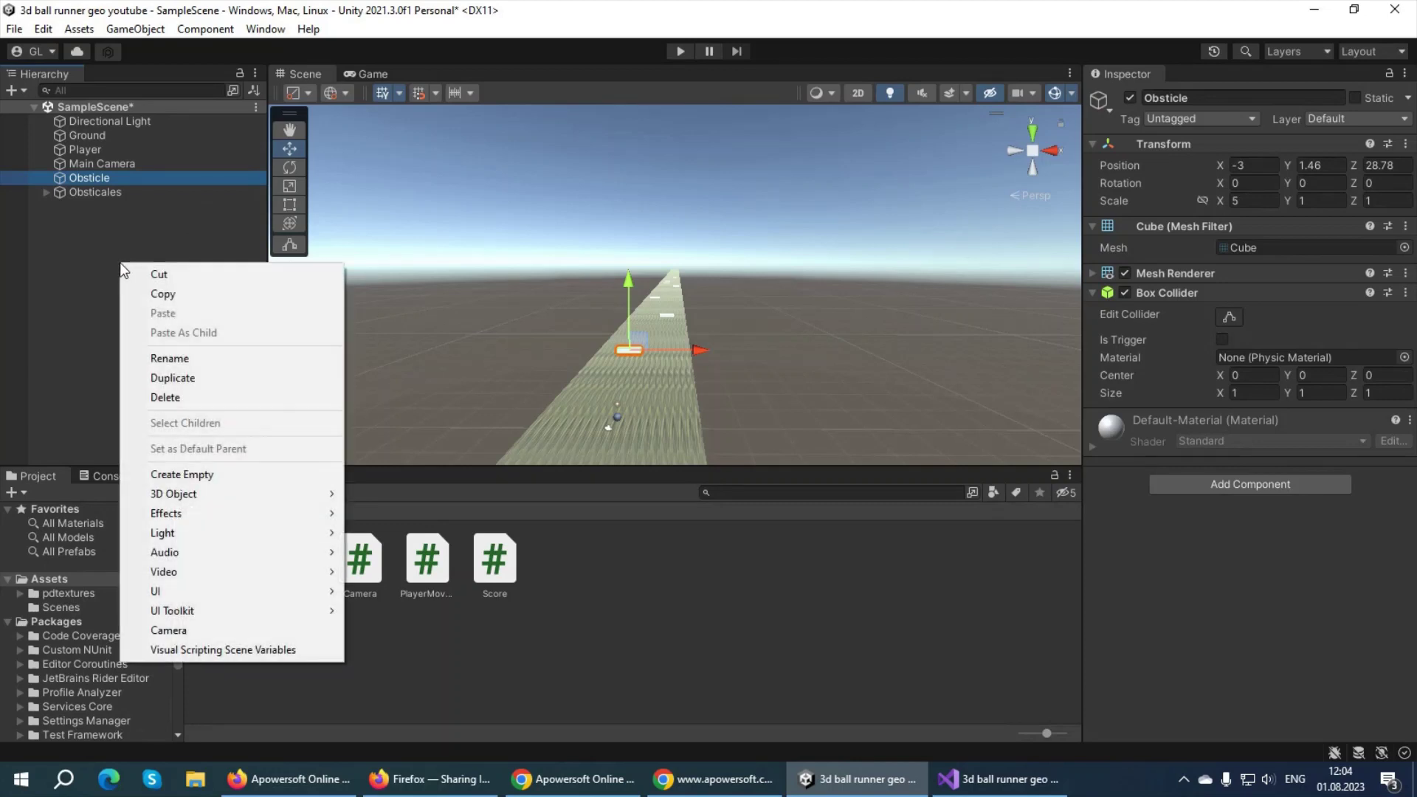
pyautogui.click(271, 290)
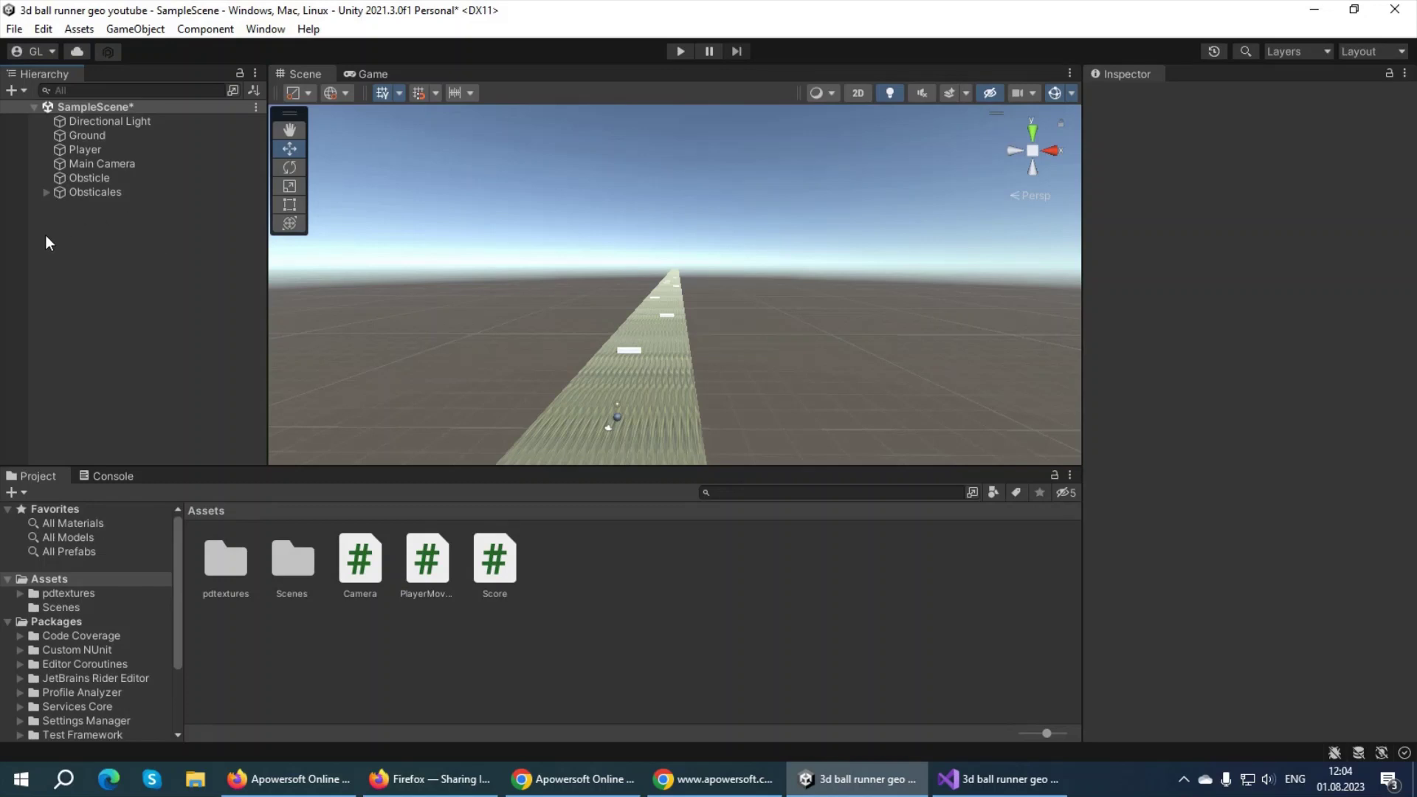
pyautogui.rightClick(93, 258)
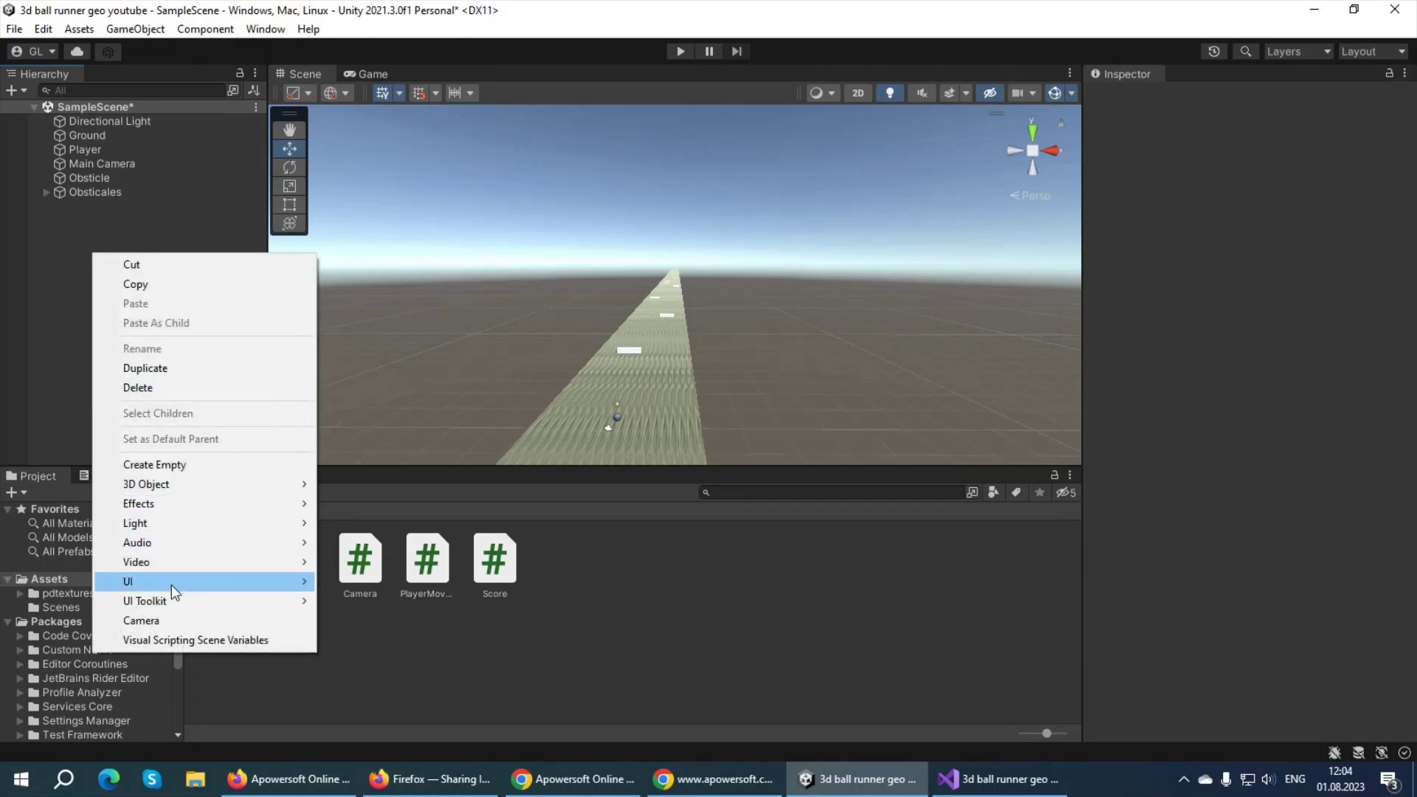
pyautogui.moveTo(171, 583)
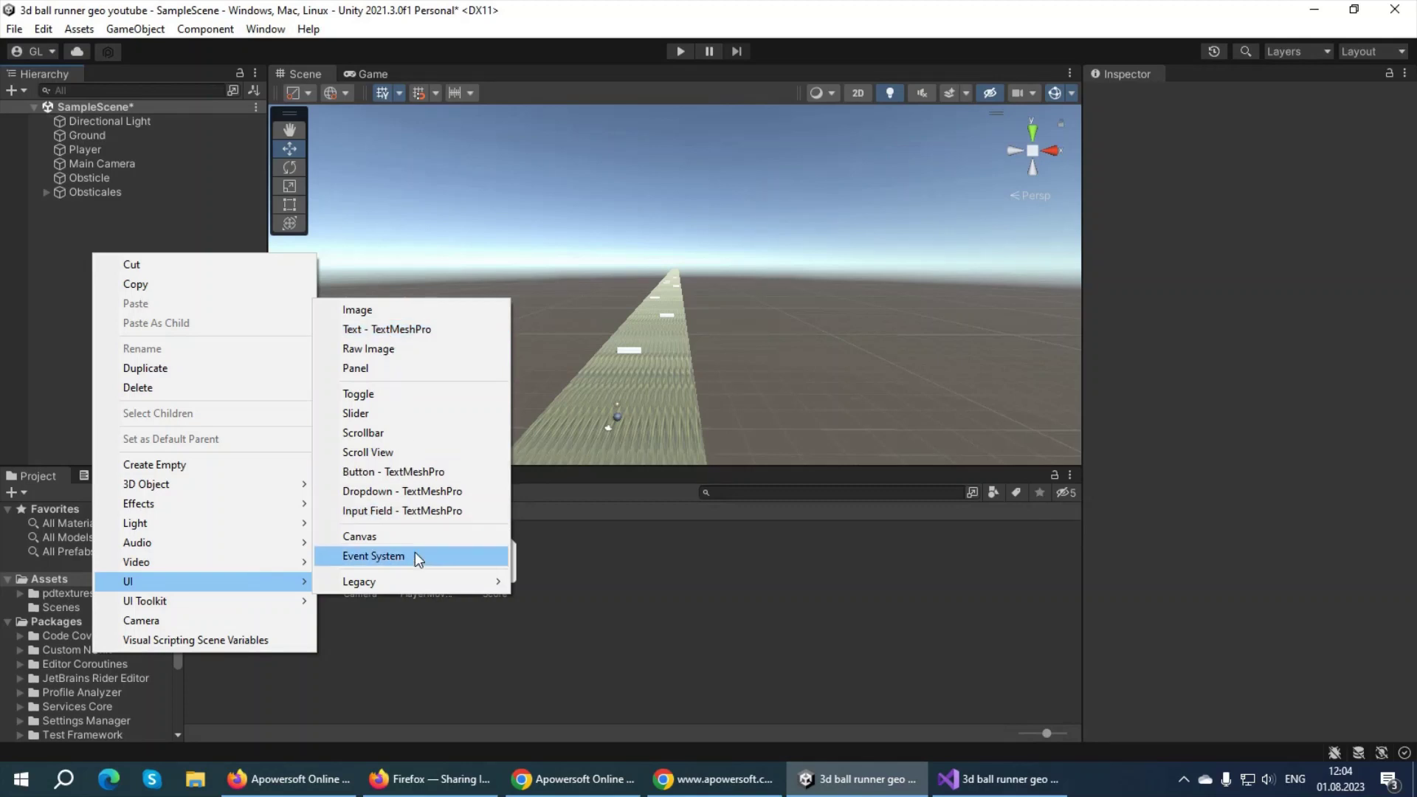
pyautogui.moveTo(406, 578)
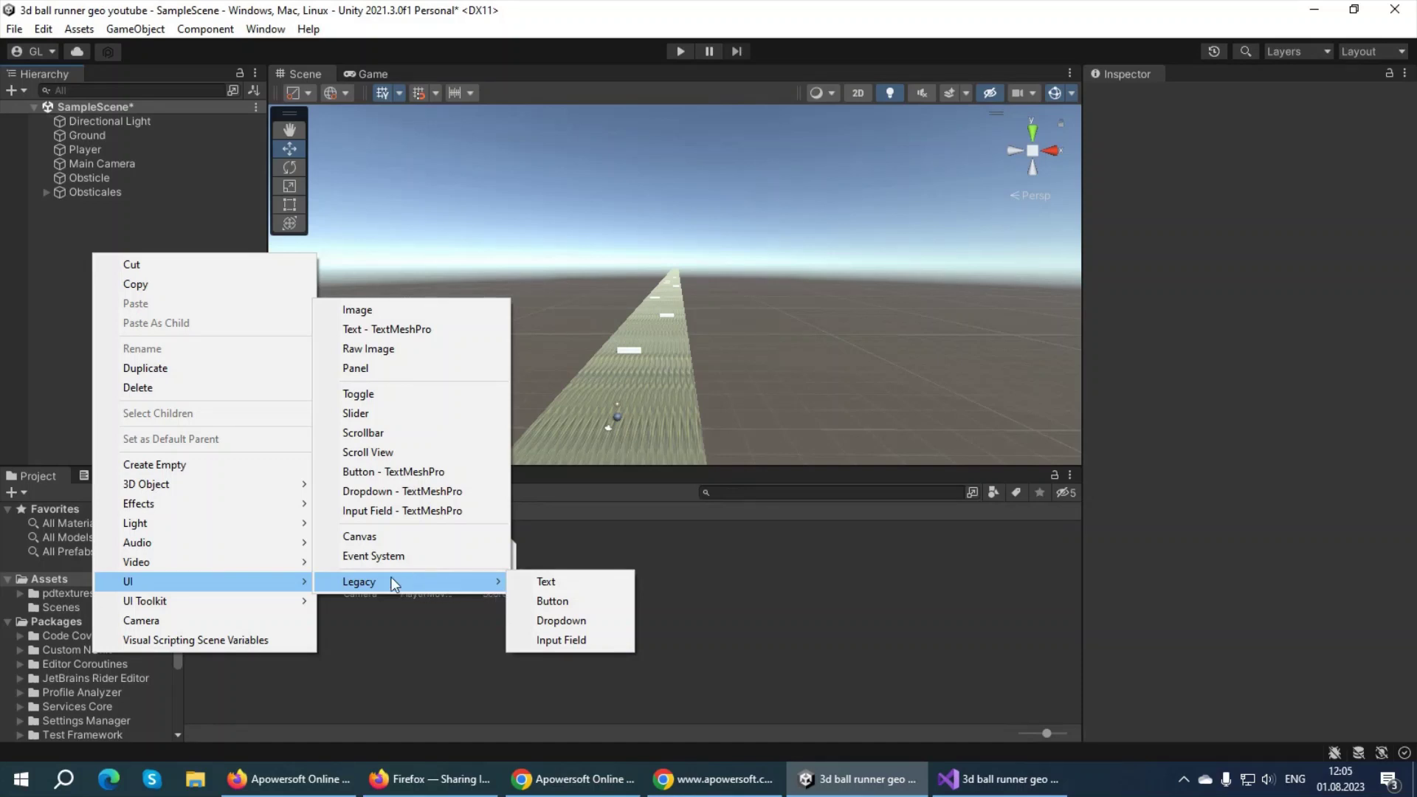
# Add a legacy UI Text element and preview it in the Game view.
pyautogui.click(547, 584)
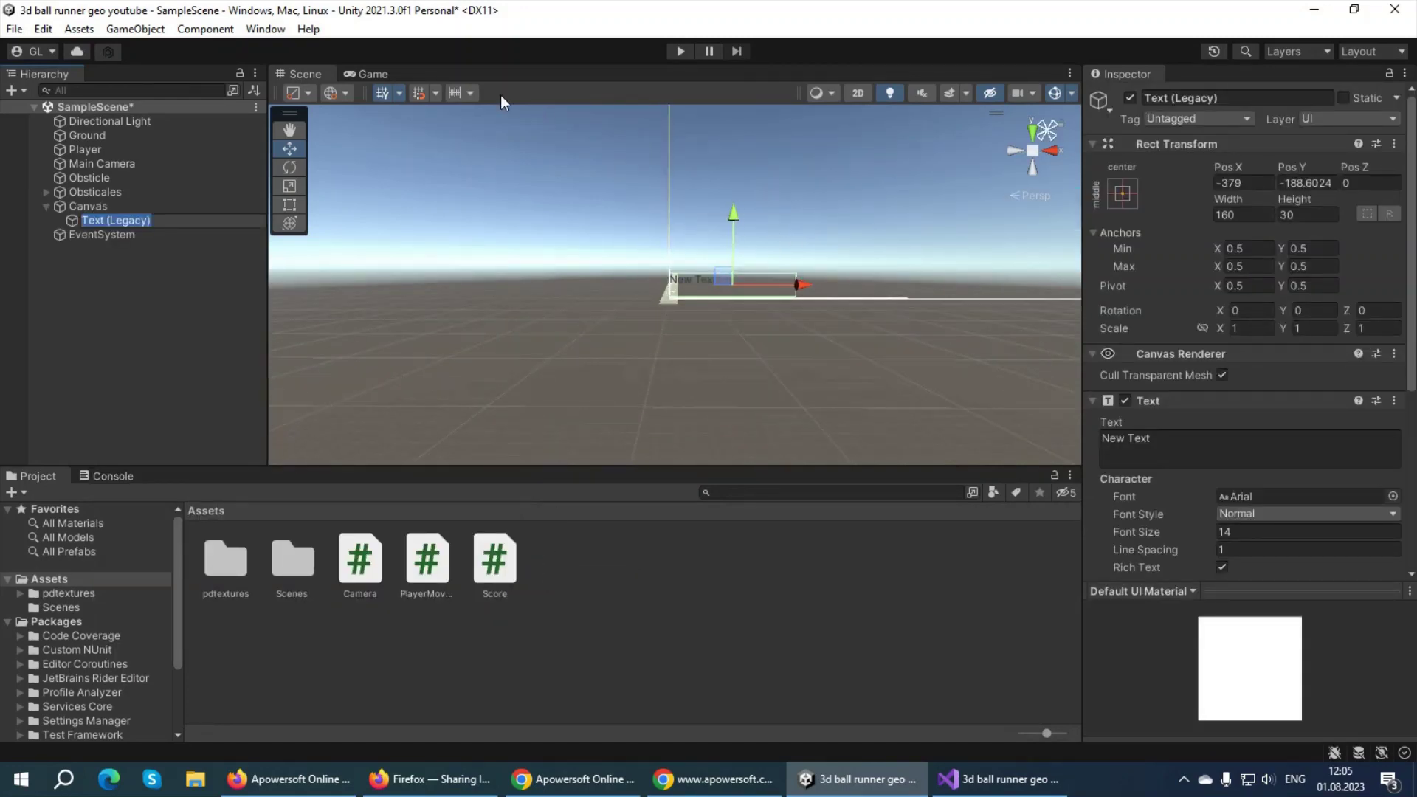
pyautogui.click(379, 73)
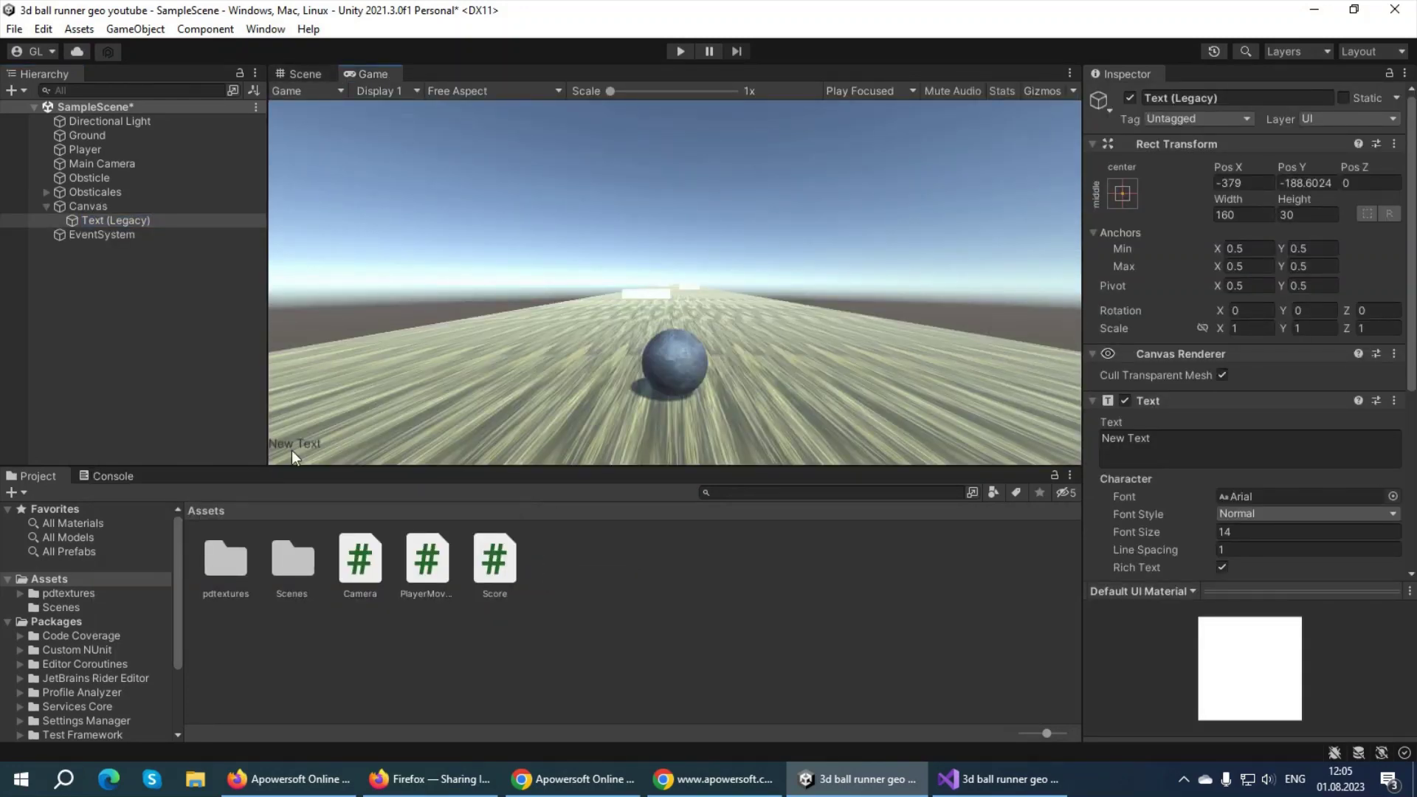
pyautogui.click(319, 74)
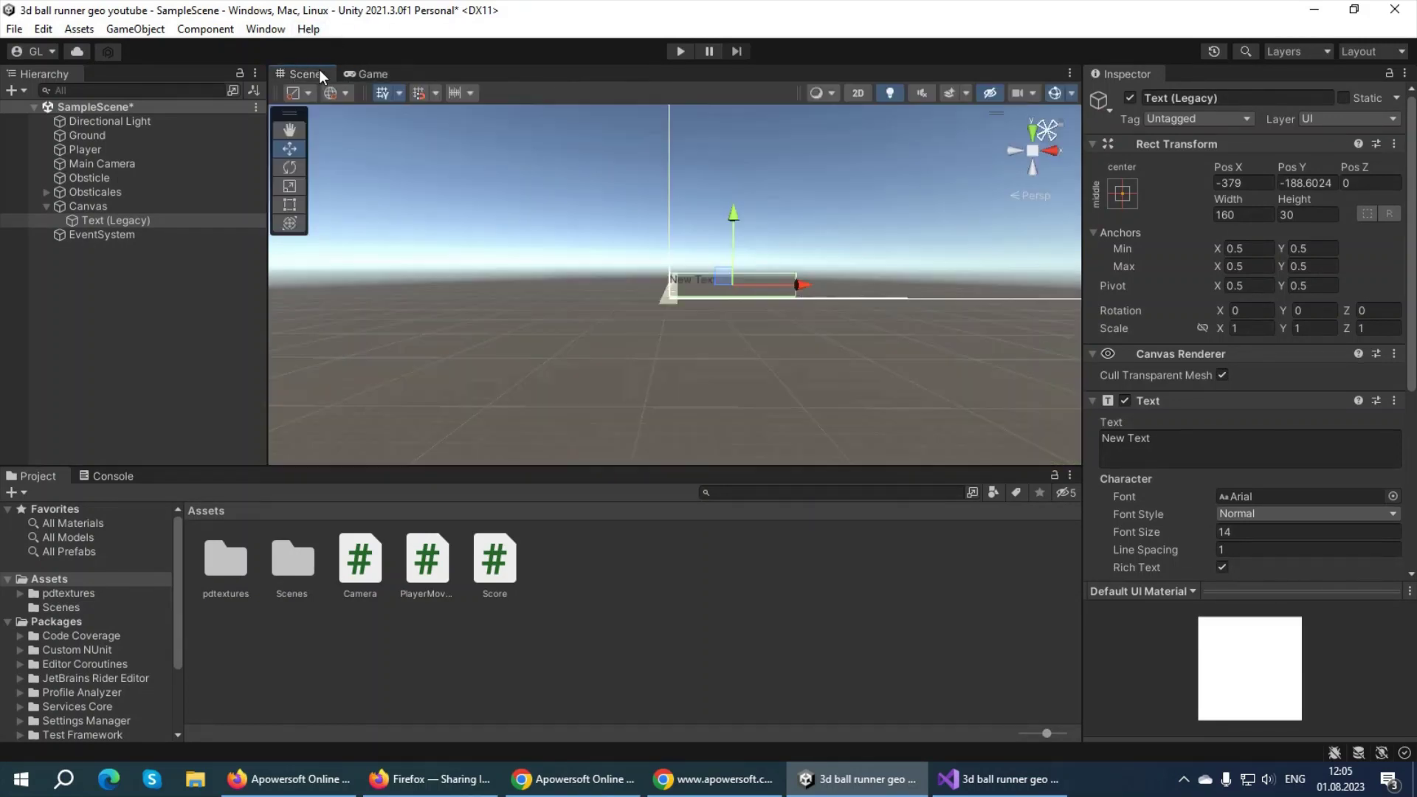
# Move the Text (Legacy) label up and right to about Pos X 369, Pos Y 178.6.
pyautogui.scroll(5, 697, 282)
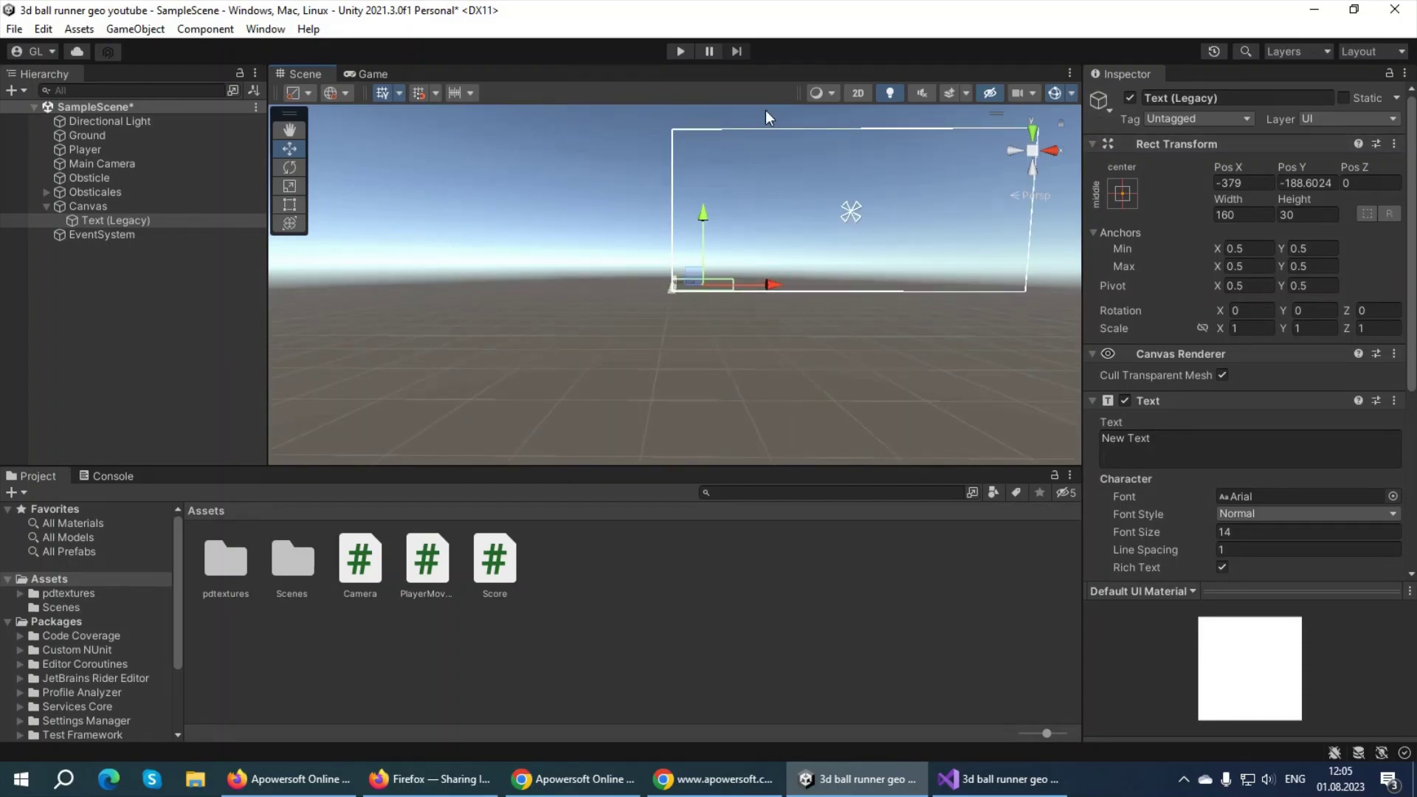
pyautogui.click(95, 210)
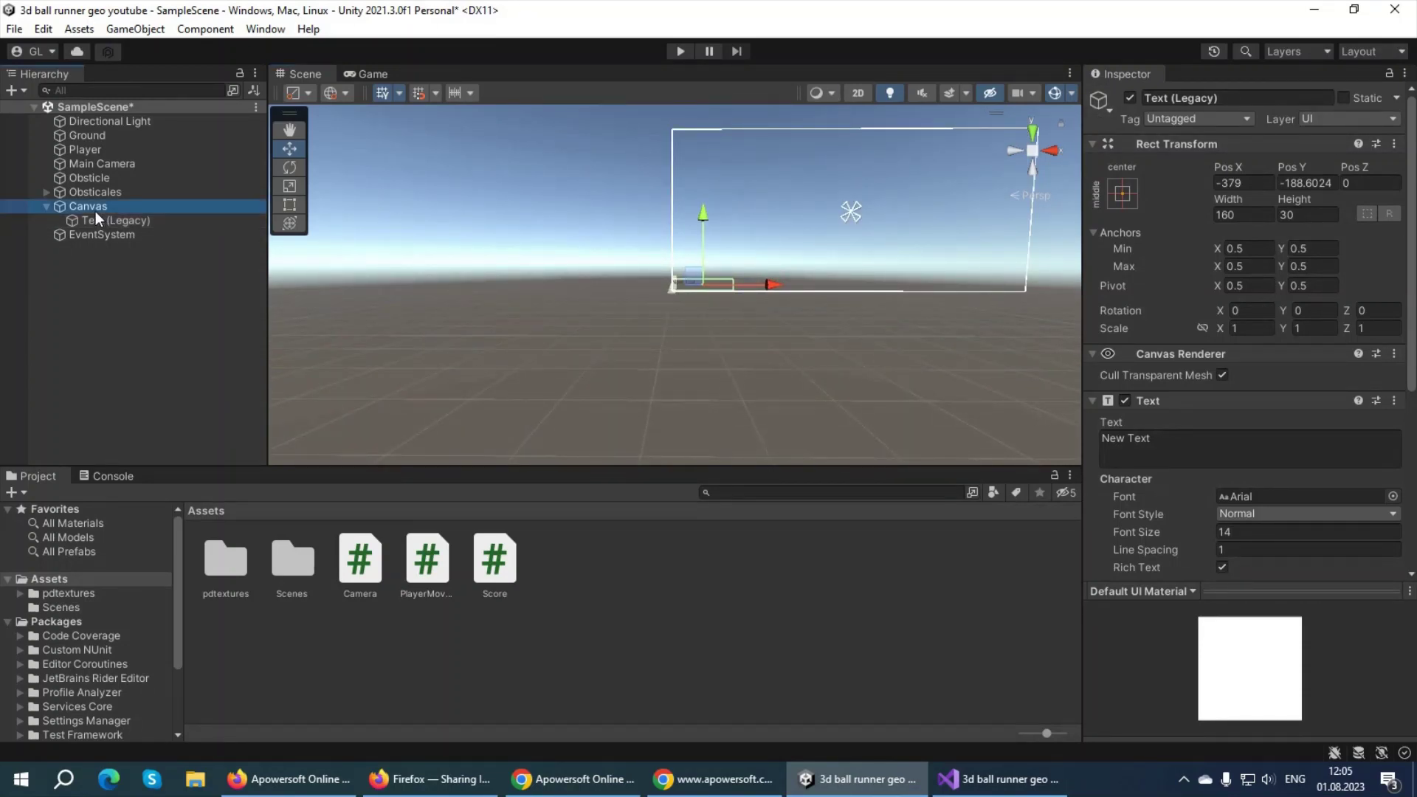
pyautogui.click(108, 220)
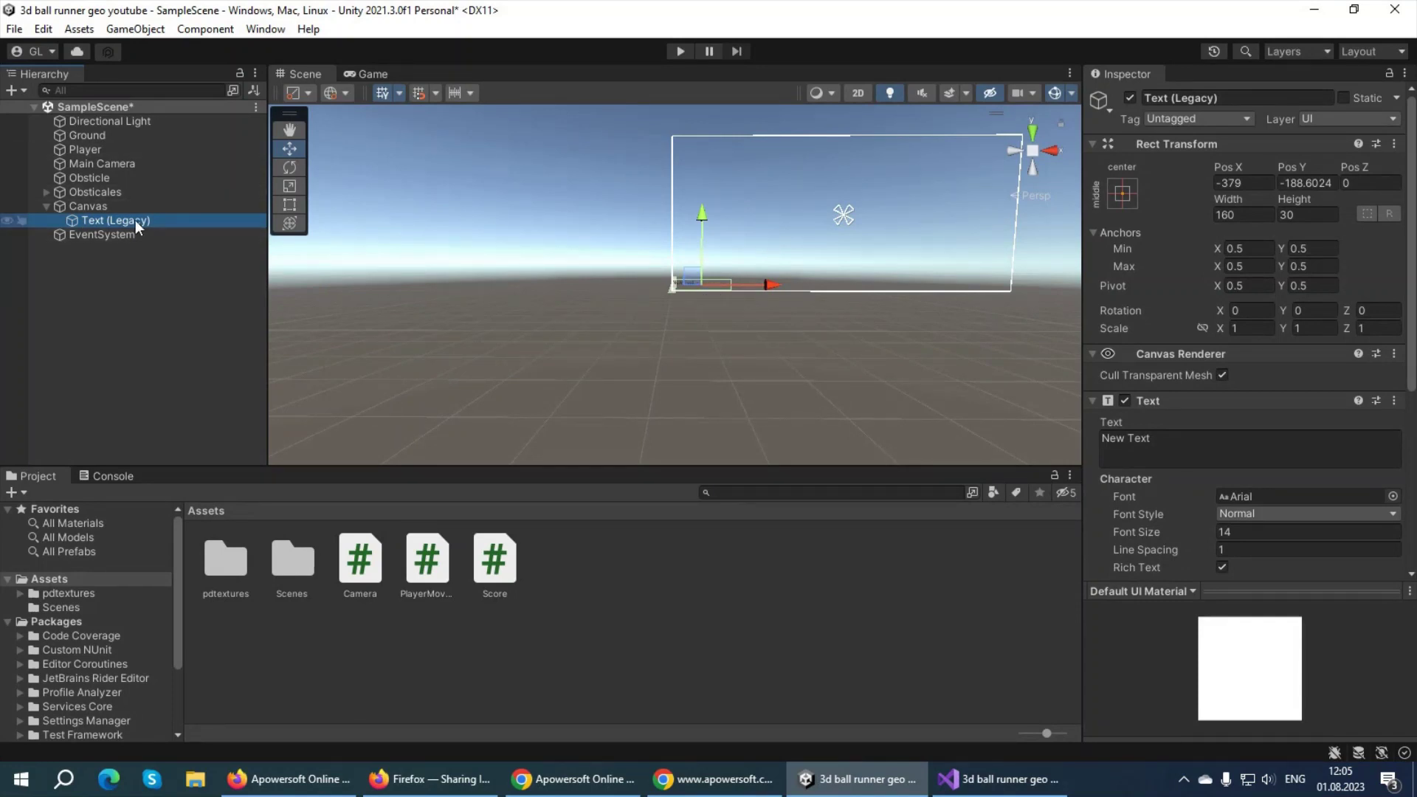
pyautogui.moveTo(707, 232)
pyautogui.mouseDown()
pyautogui.moveTo(736, 143)
pyautogui.moveTo(1037, 177)
pyautogui.mouseUp()
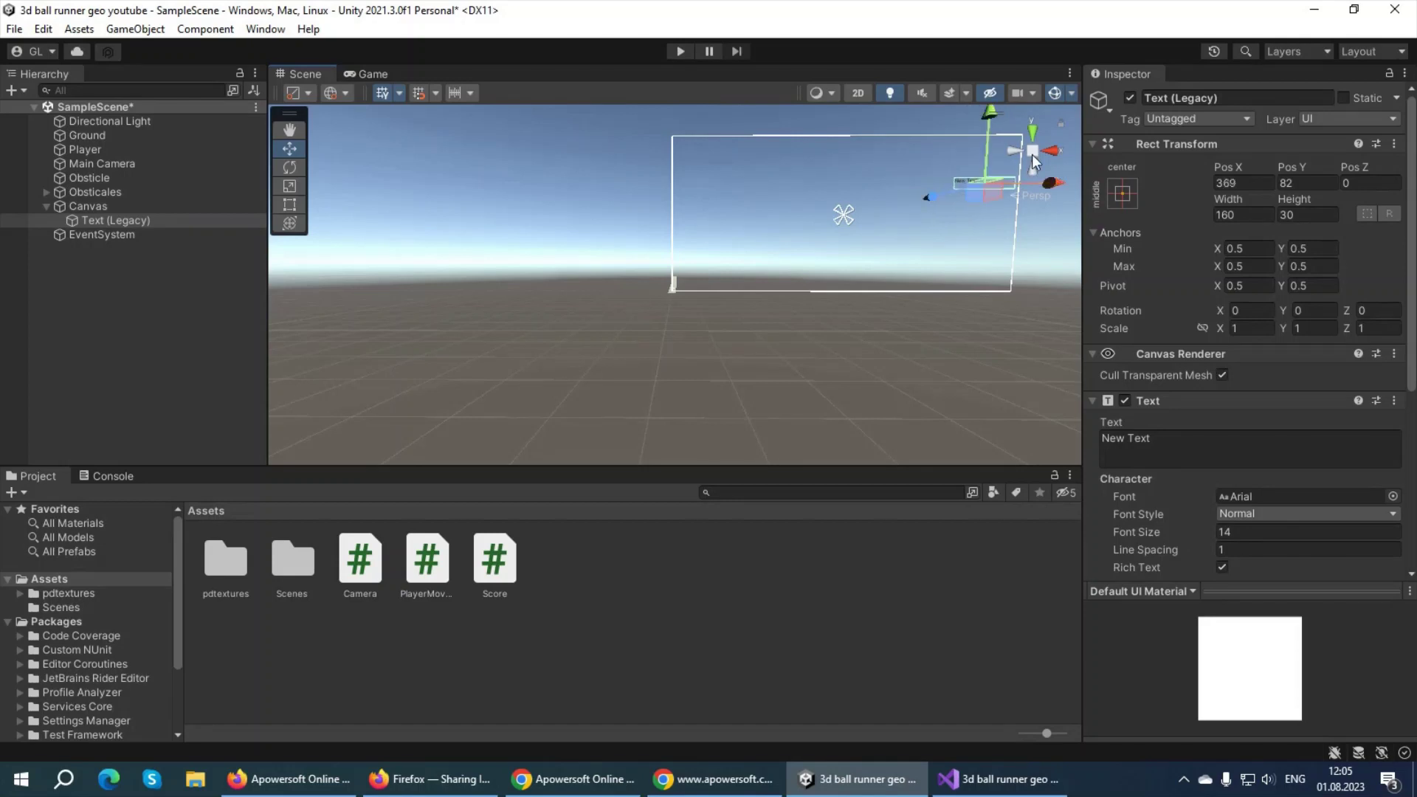
pyautogui.press('f')
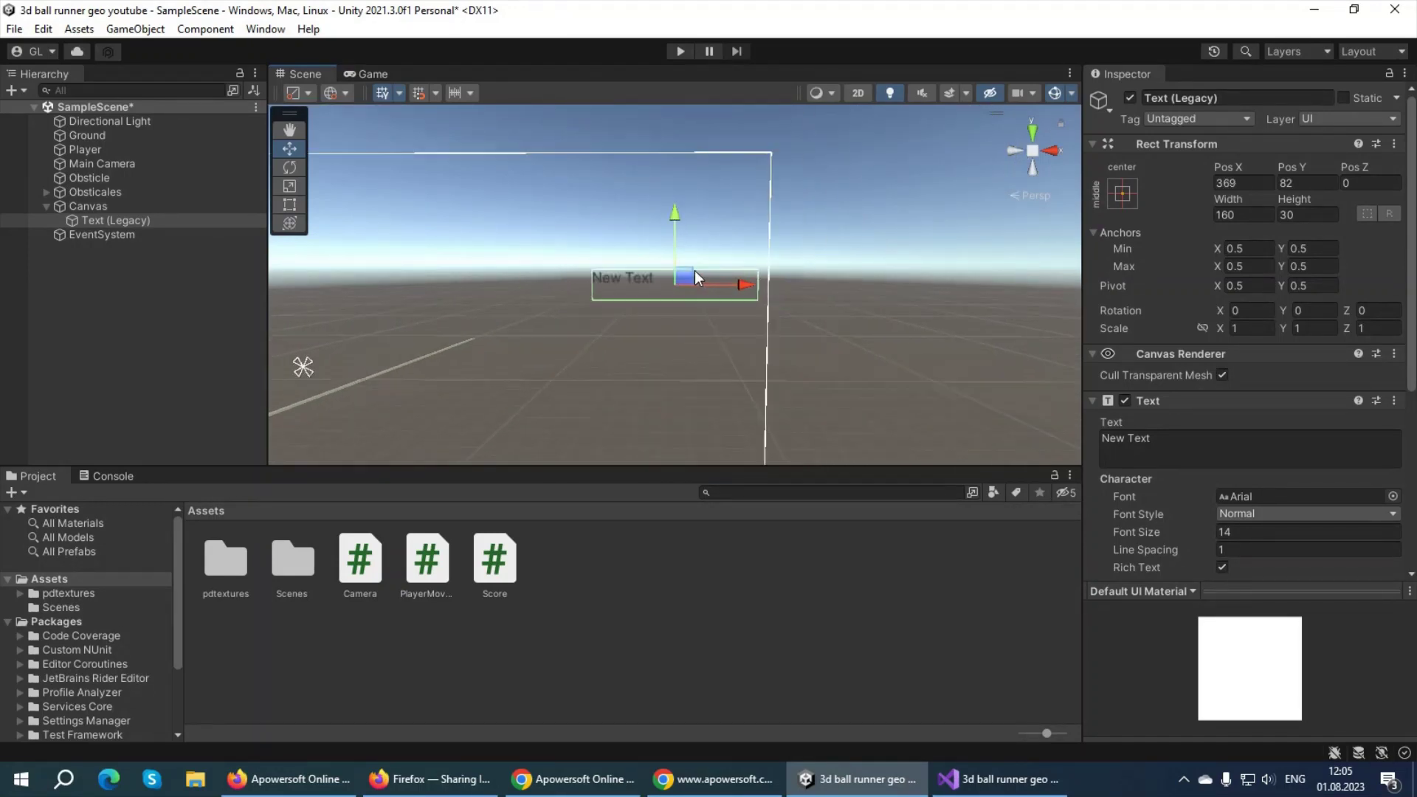
pyautogui.moveTo(678, 219); pyautogui.dragTo(667, 121)
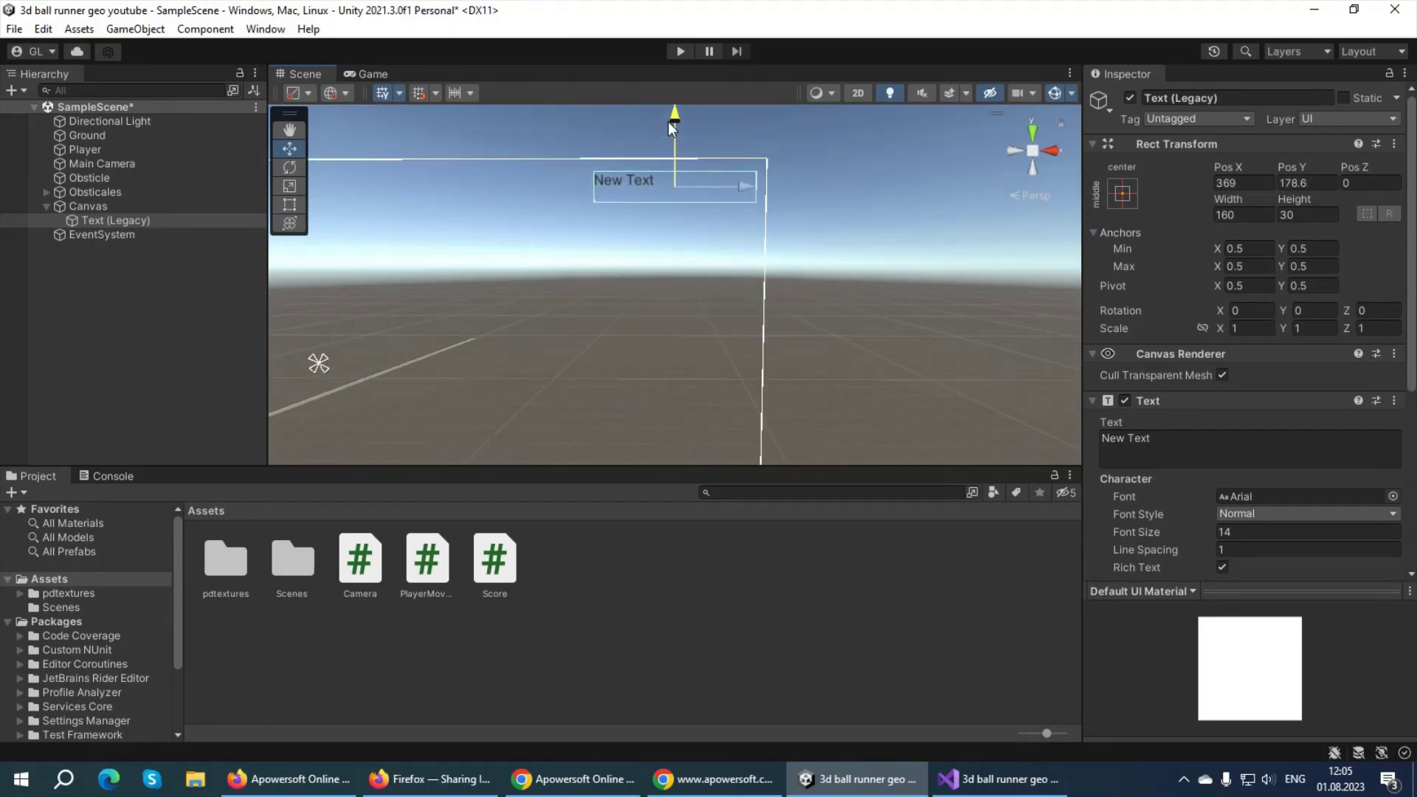
# Anchor the New Text label right-middle and resize its box to about 220 × 60.
pyautogui.click(1123, 193)
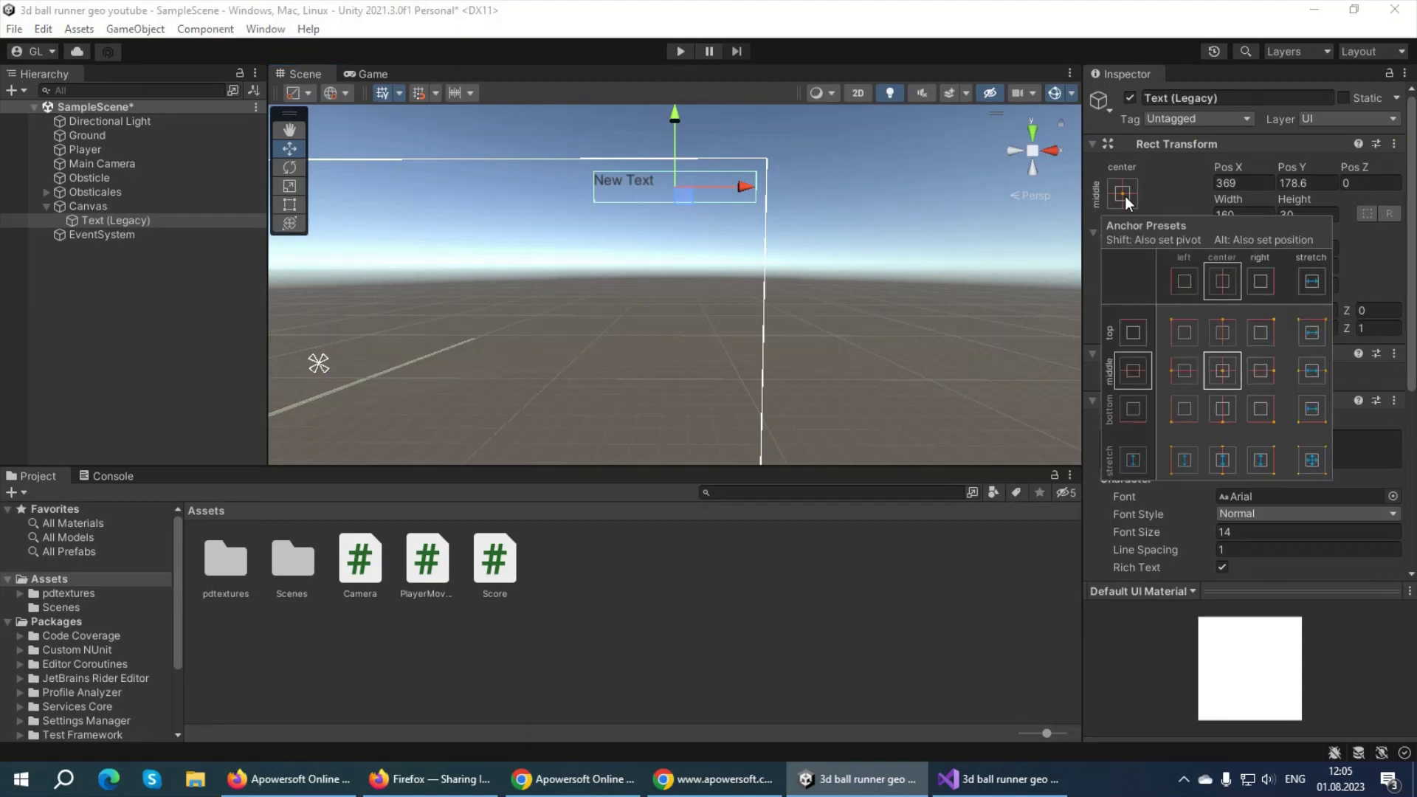
pyautogui.click(1262, 281)
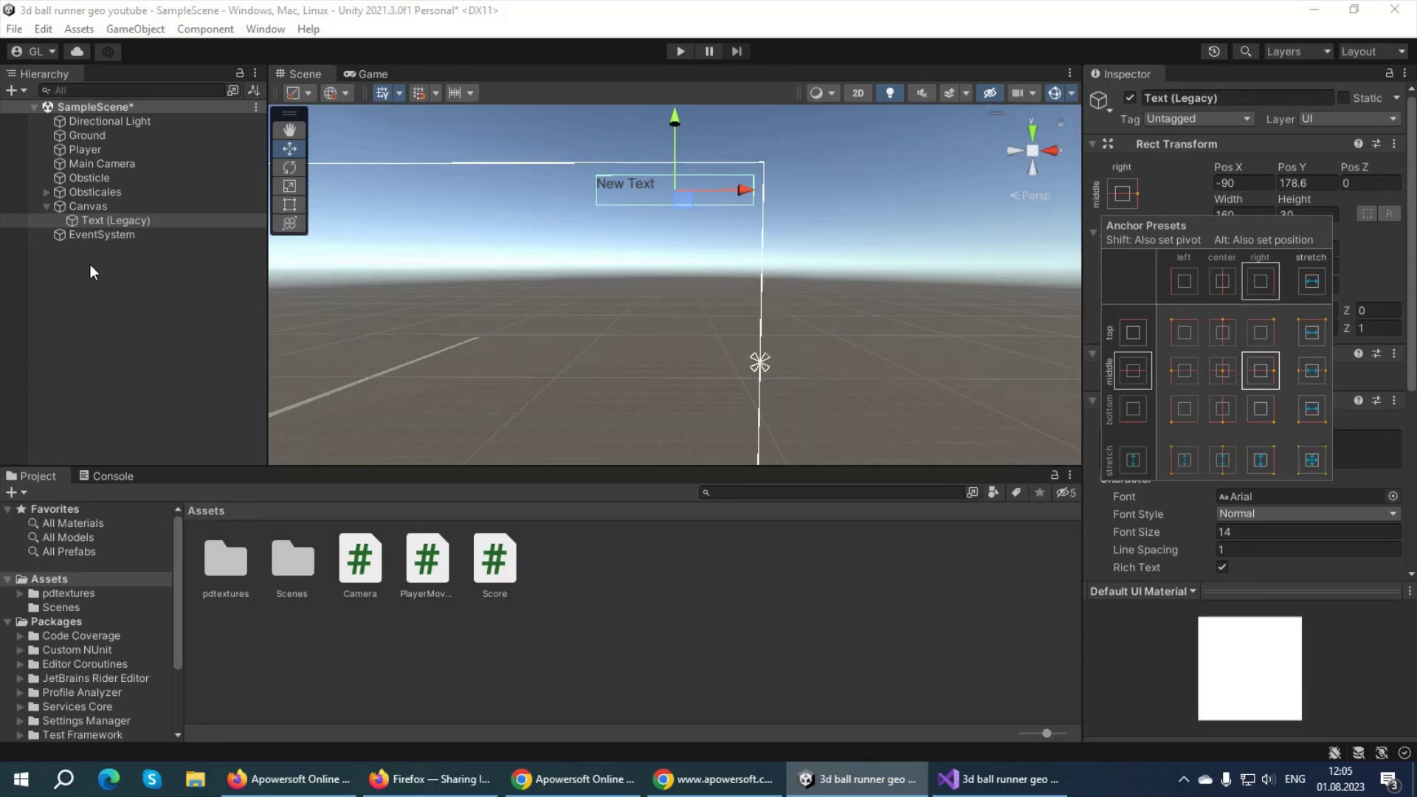
pyautogui.click(175, 325)
pyautogui.click(122, 221)
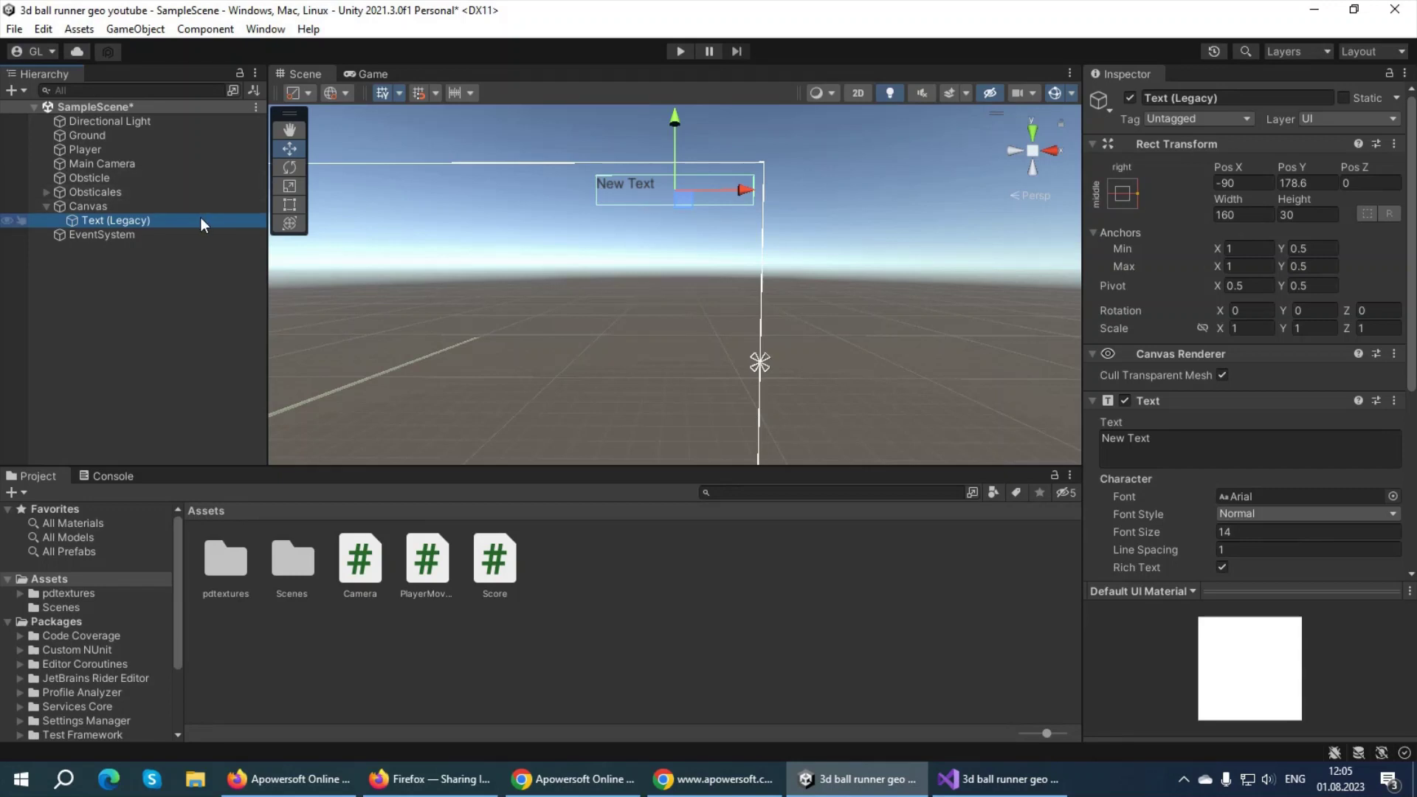
pyautogui.click(289, 205)
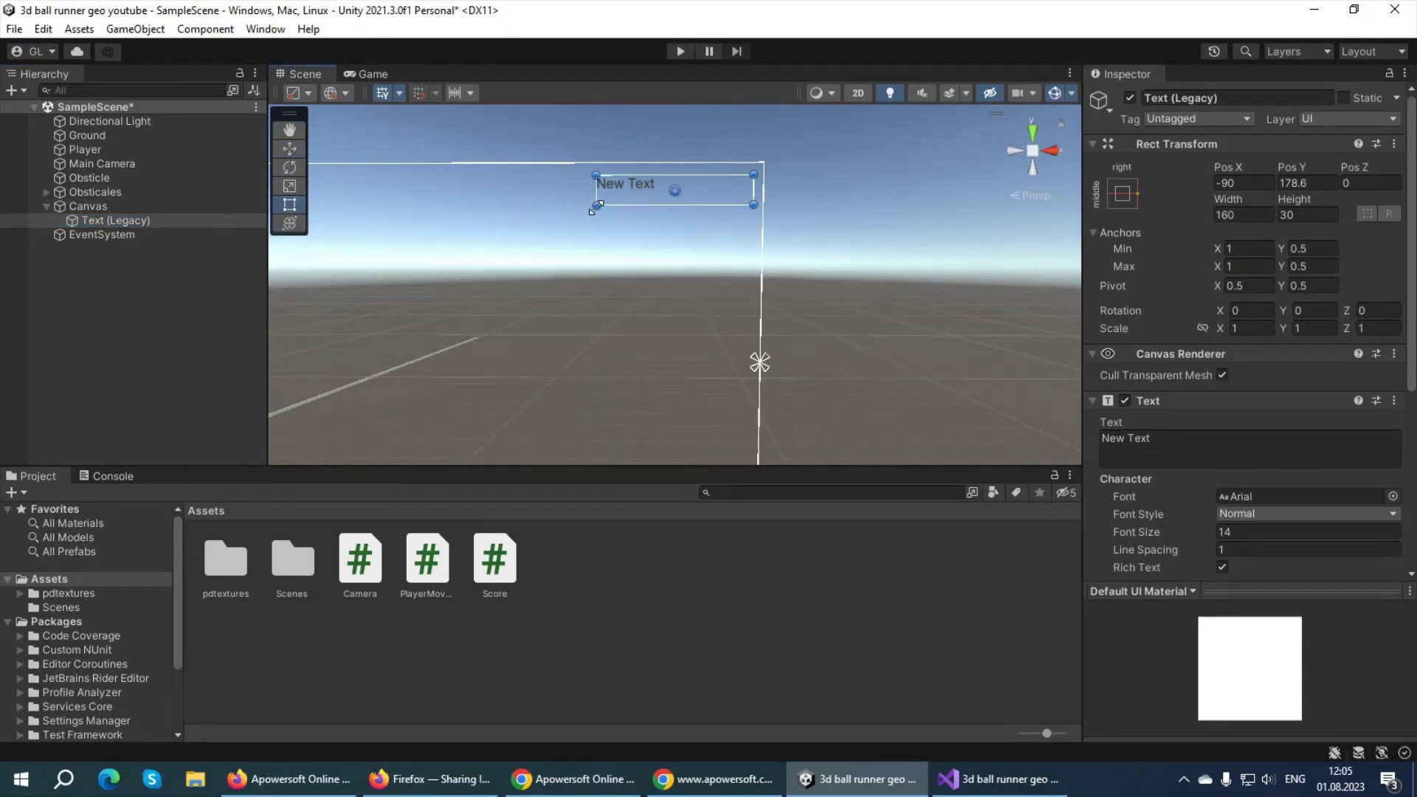
pyautogui.moveTo(597, 207); pyautogui.dragTo(539, 235)
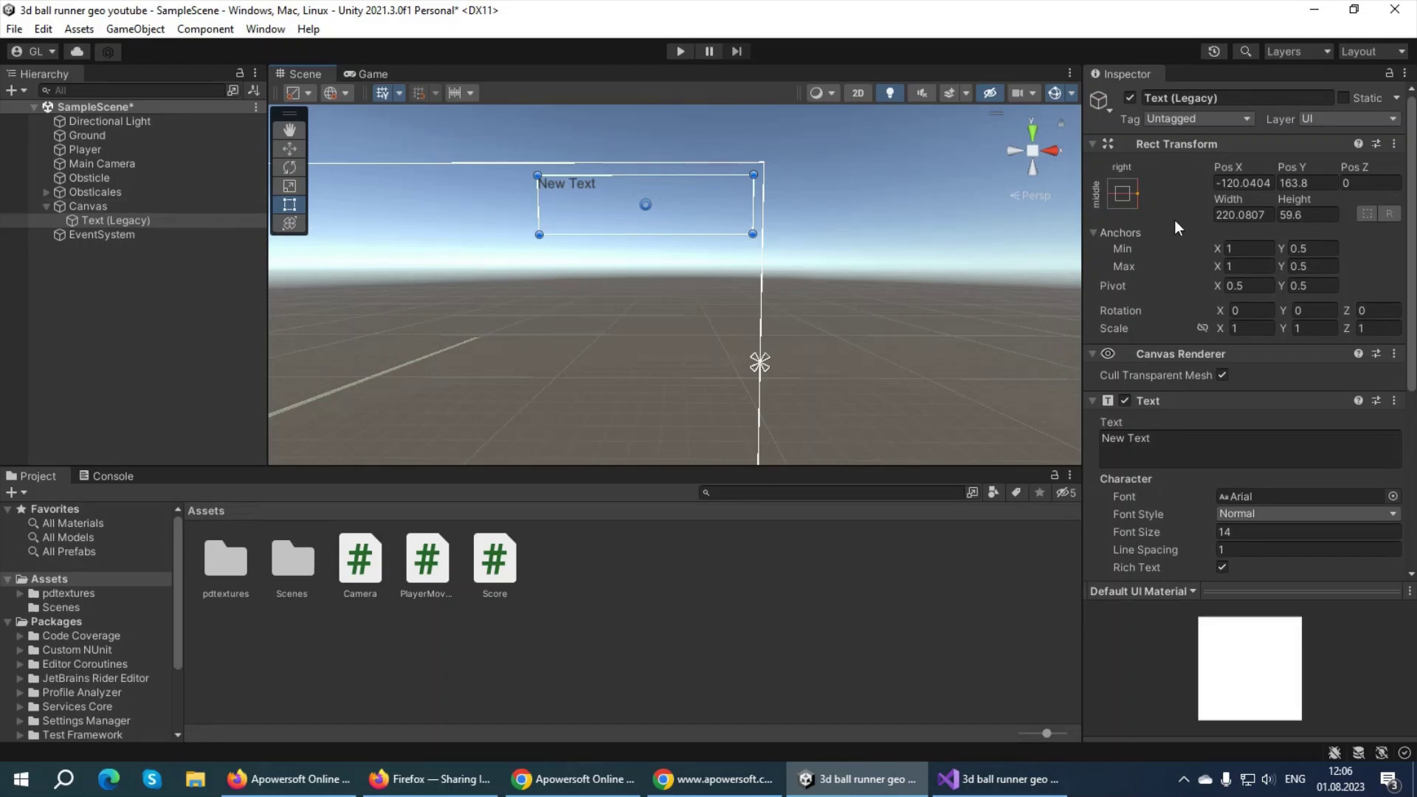
# Set the label text to SCORE:0 and its font size to 40.
pyautogui.click(1178, 449)
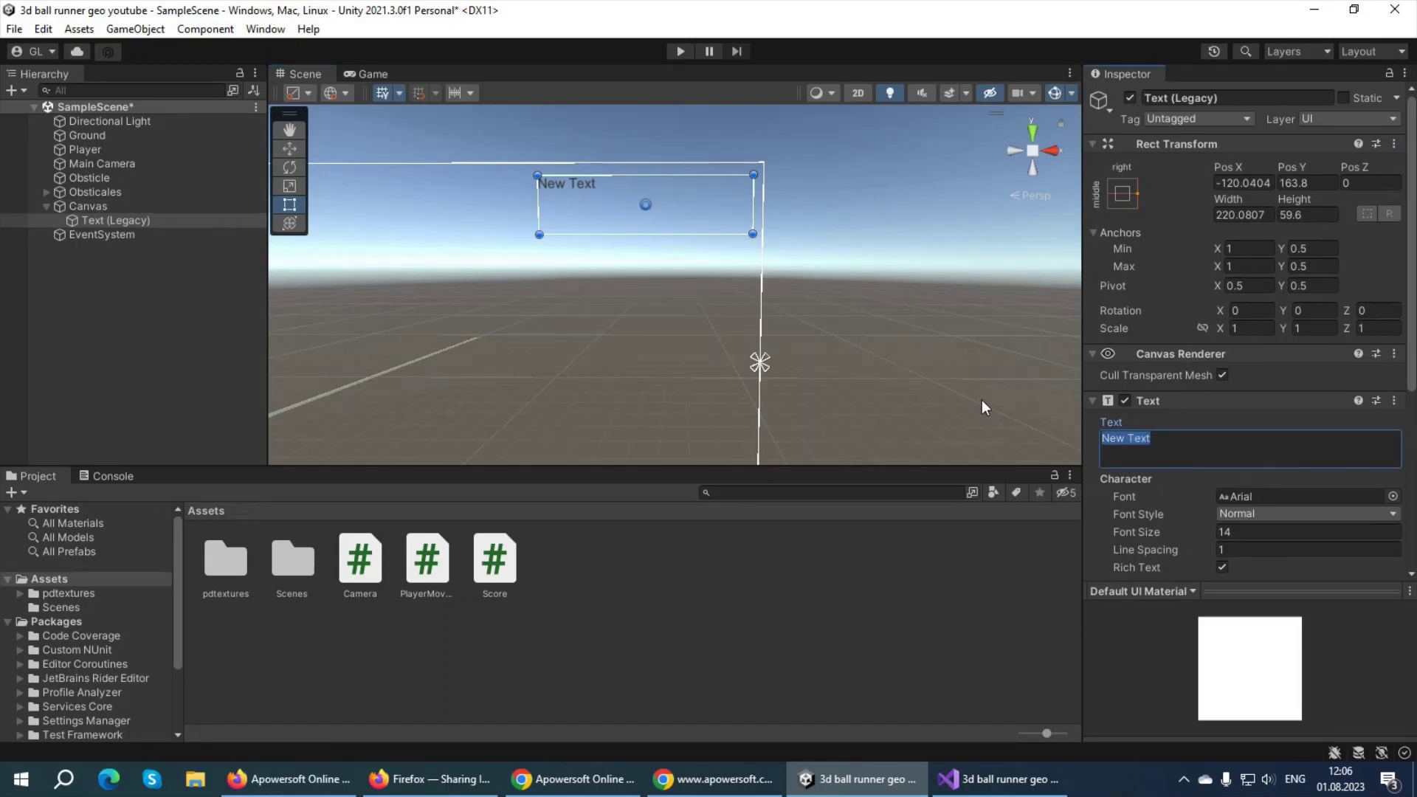
pyautogui.write('SCORE')
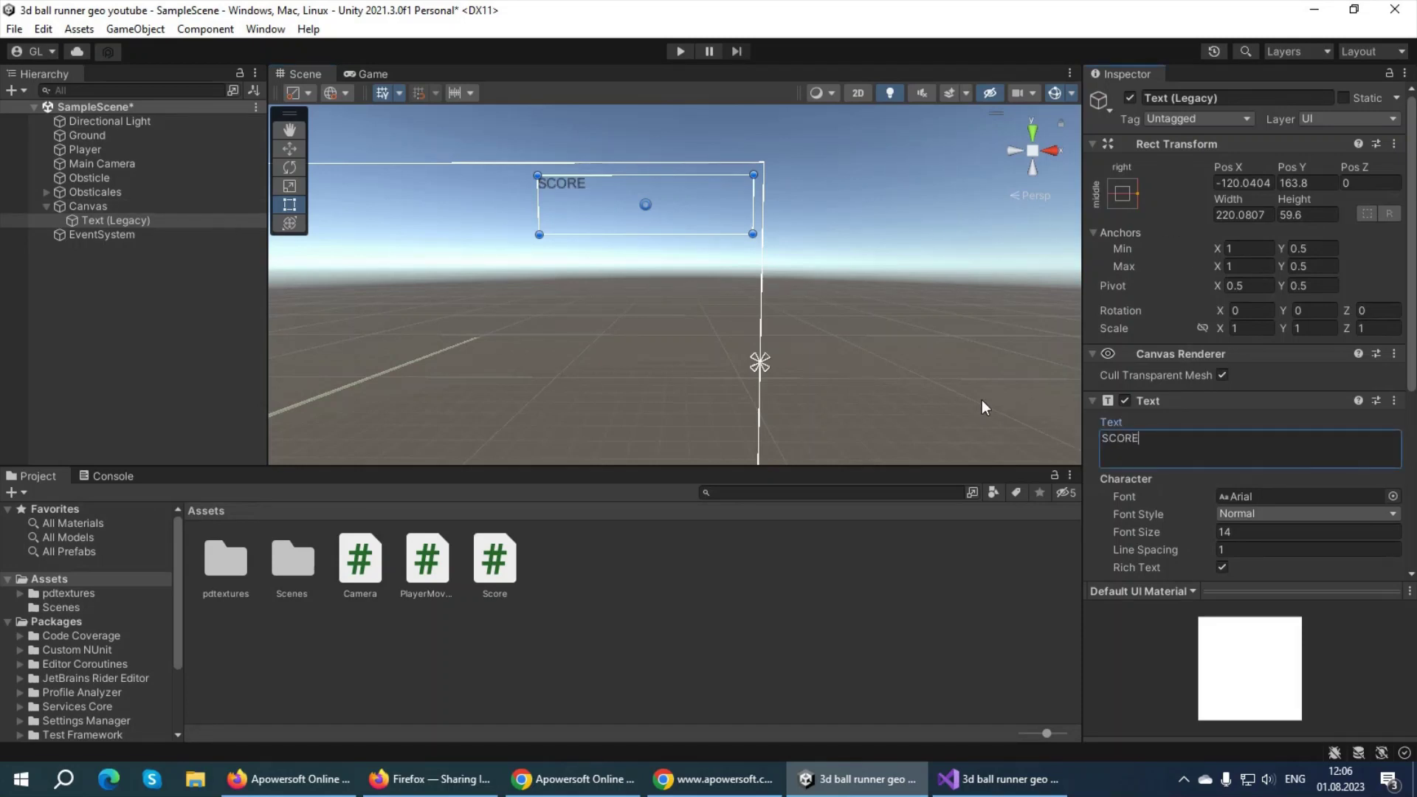
pyautogui.write(':0')
pyautogui.scroll(-3, 1188, 428)
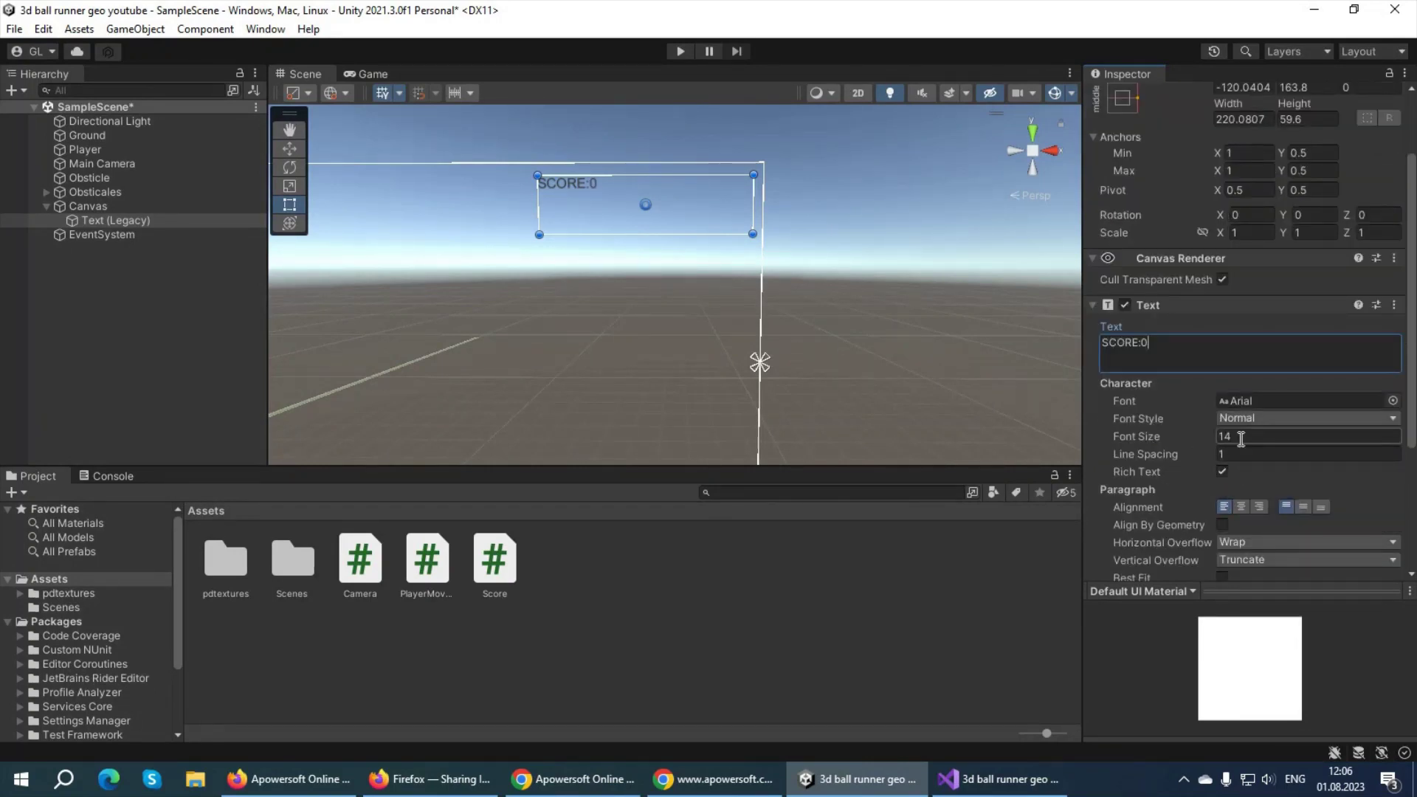
pyautogui.scroll(-2, 1198, 469)
pyautogui.scroll(-2, 1199, 471)
pyautogui.scroll(-3, 1199, 471)
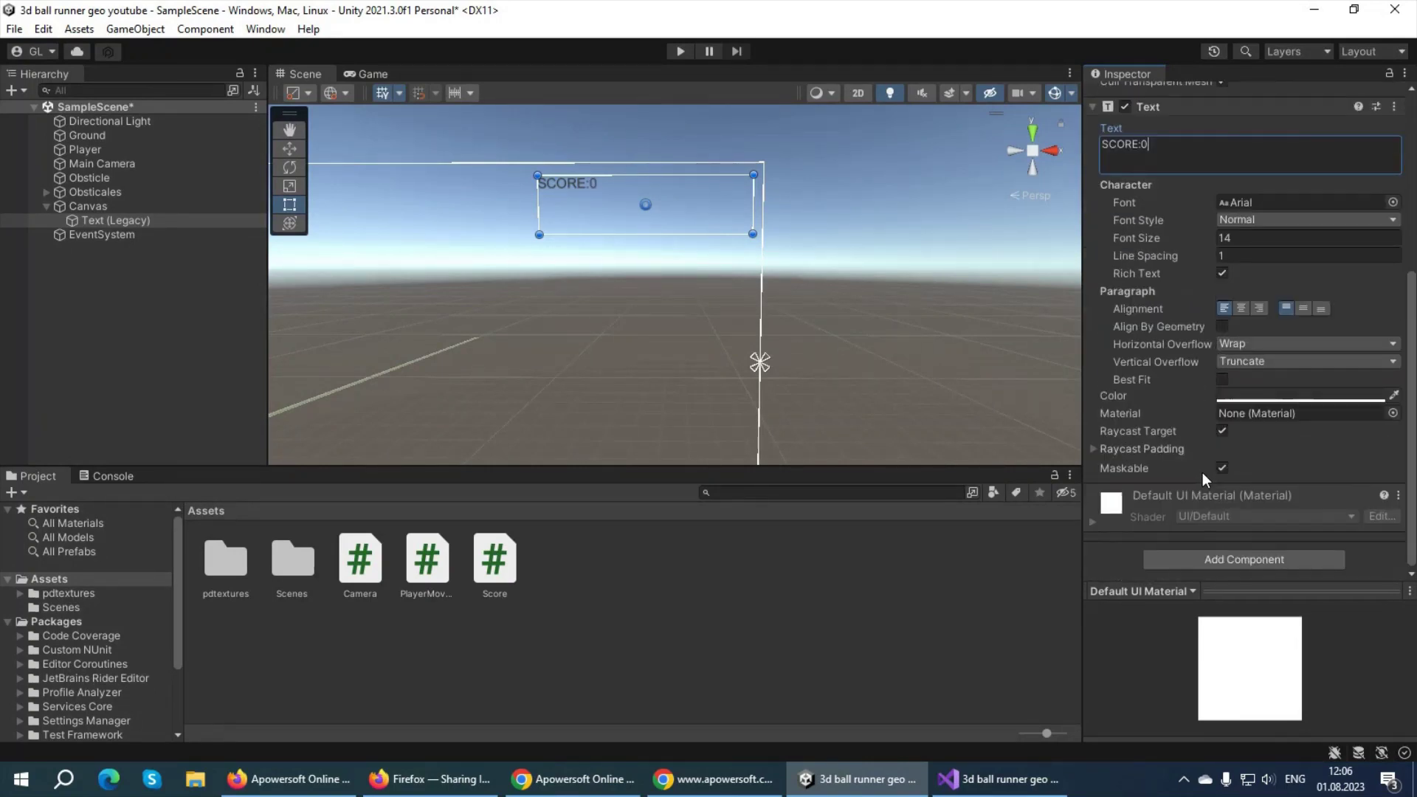
pyautogui.scroll(8, 1202, 470)
pyautogui.click(1202, 475)
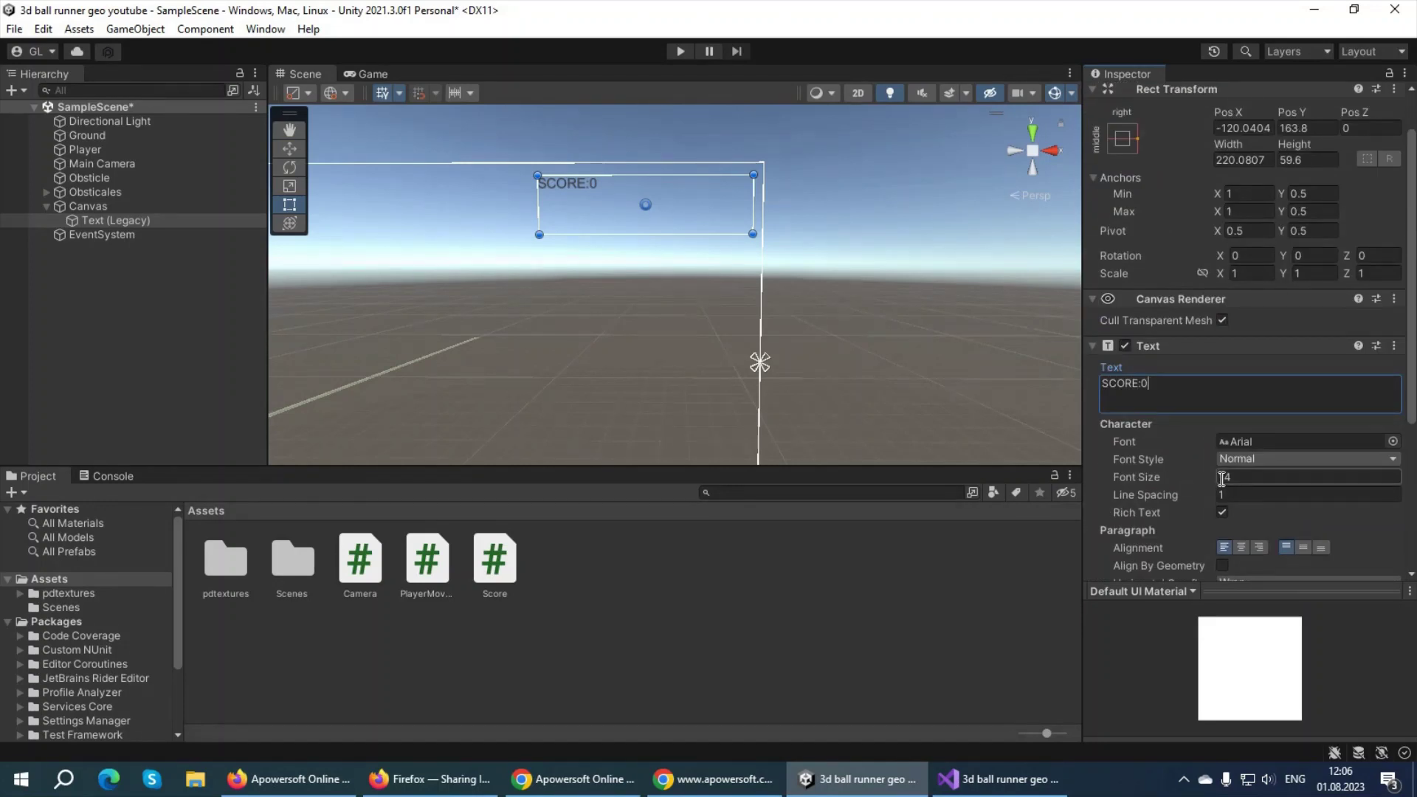
pyautogui.write('73')
pyautogui.moveTo(1202, 476); pyautogui.dragTo(1206, 475)
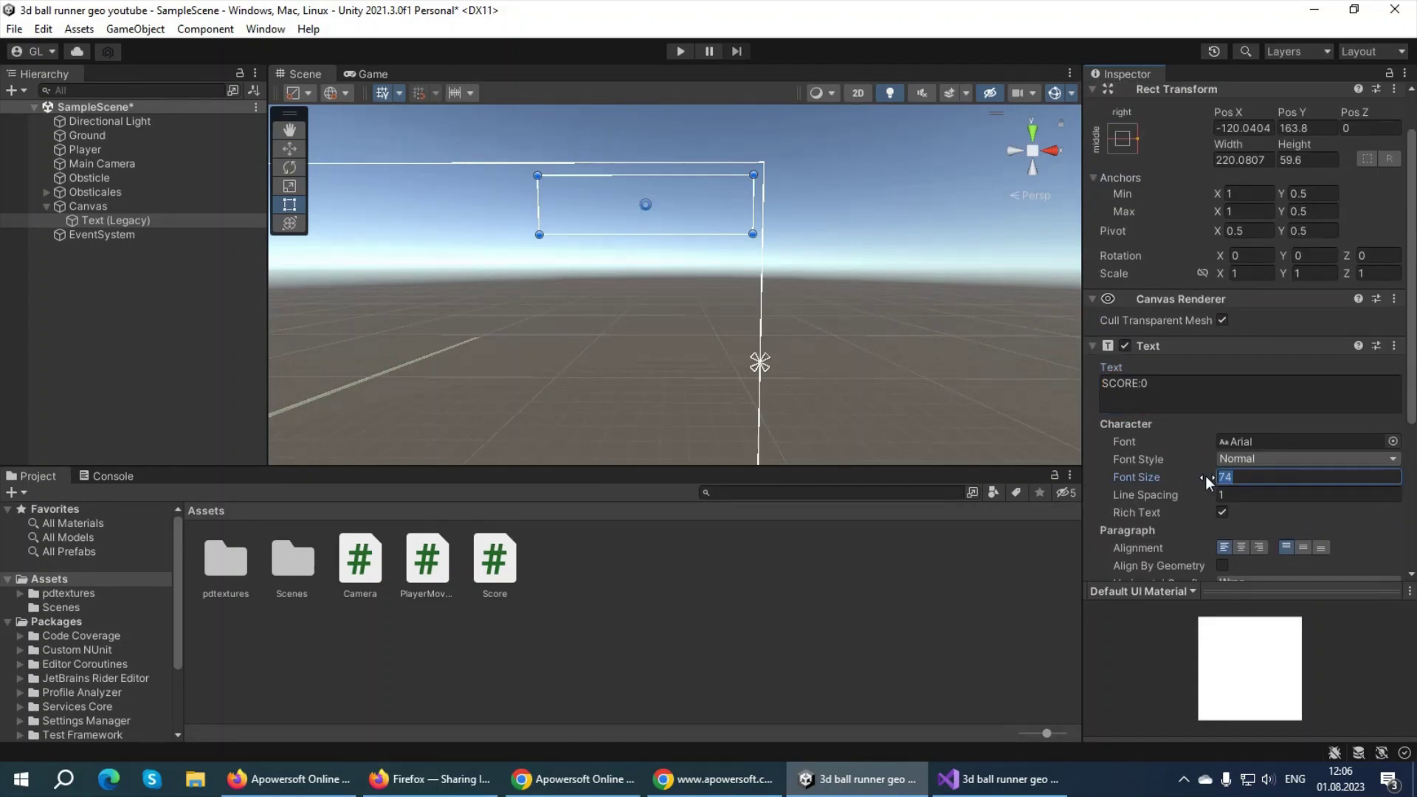
pyautogui.write('40')
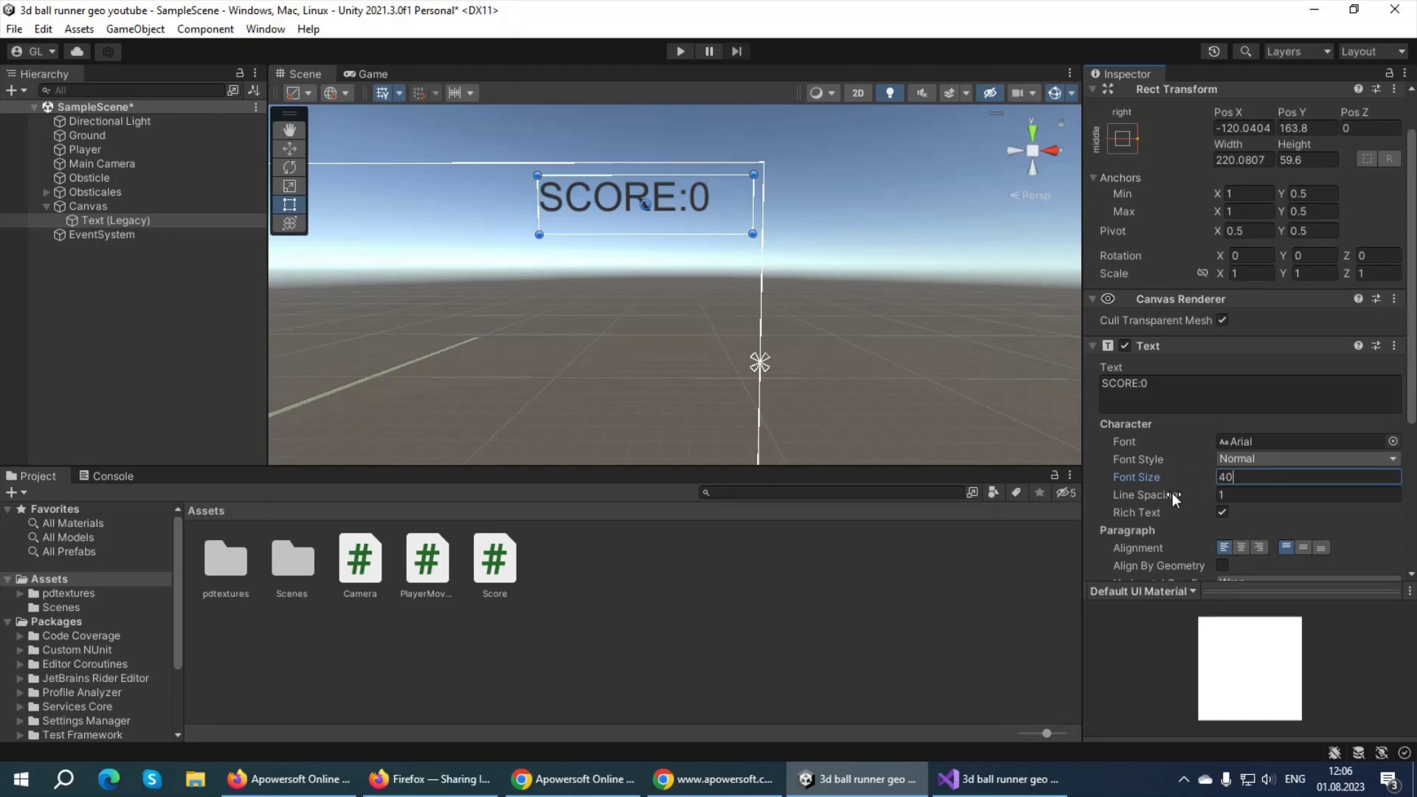
# Extend the text to SCORE:000000000, widen its box to about 293 × 70, and check the Game view.
pyautogui.click(1175, 385)
pyautogui.click(1176, 386)
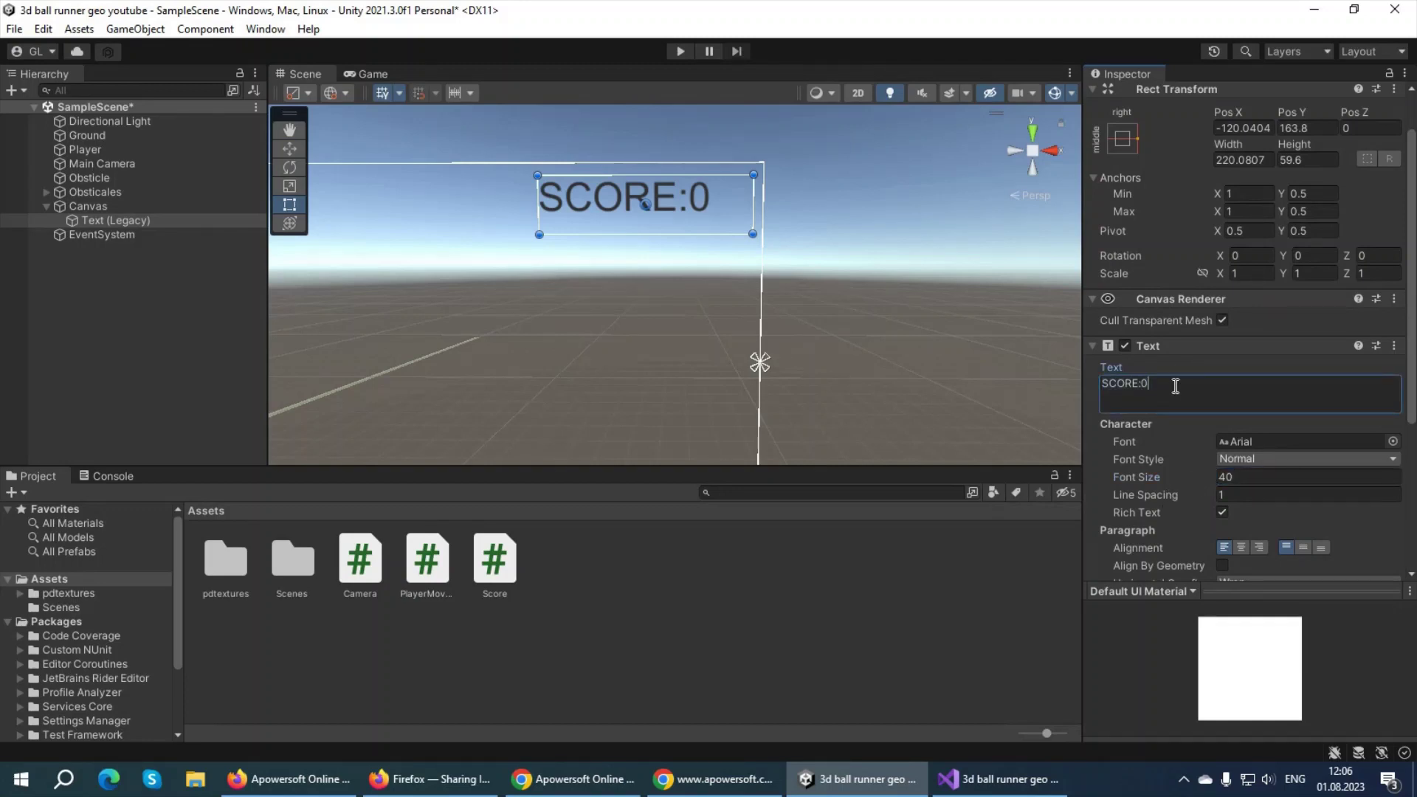
pyautogui.write('00000000')
pyautogui.moveTo(540, 236); pyautogui.dragTo(470, 246)
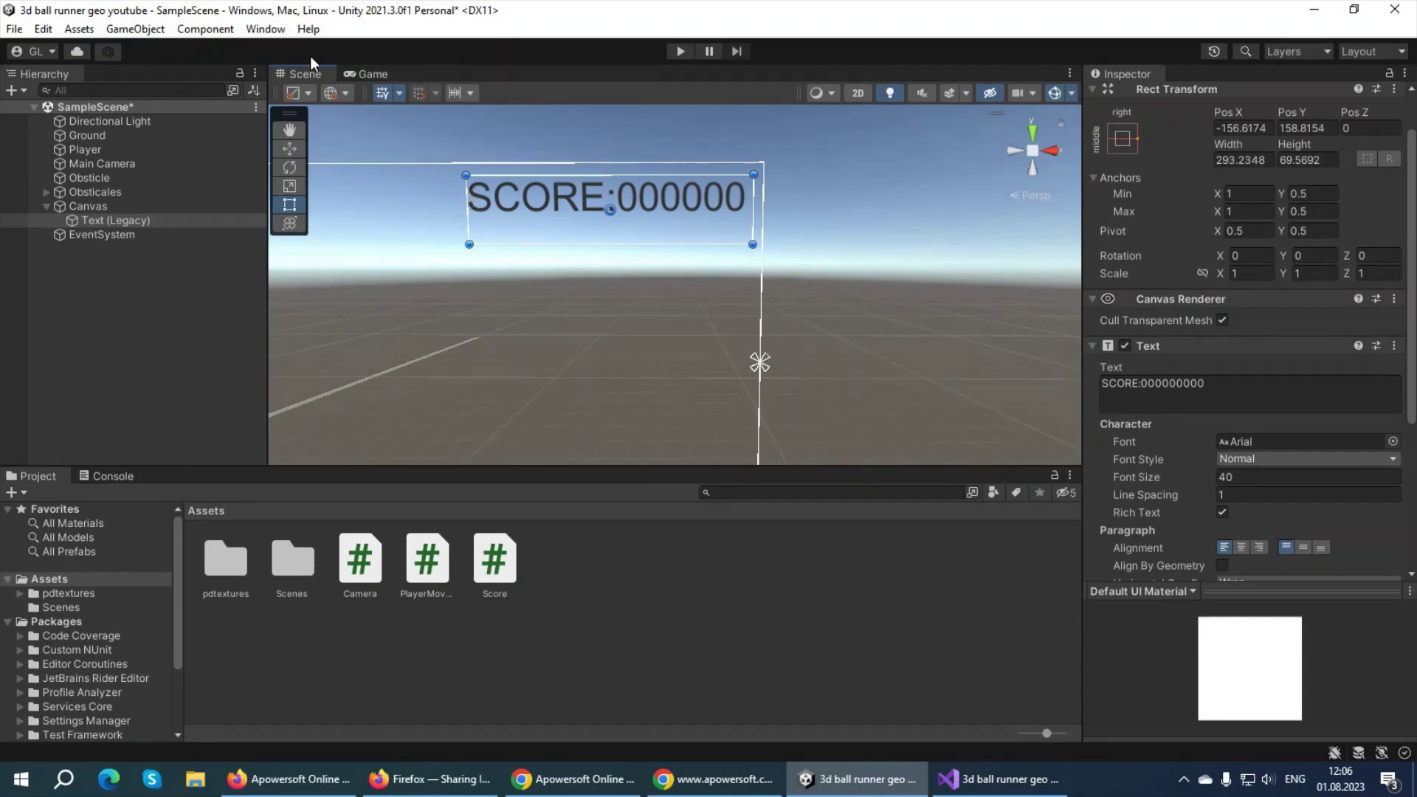
pyautogui.click(362, 74)
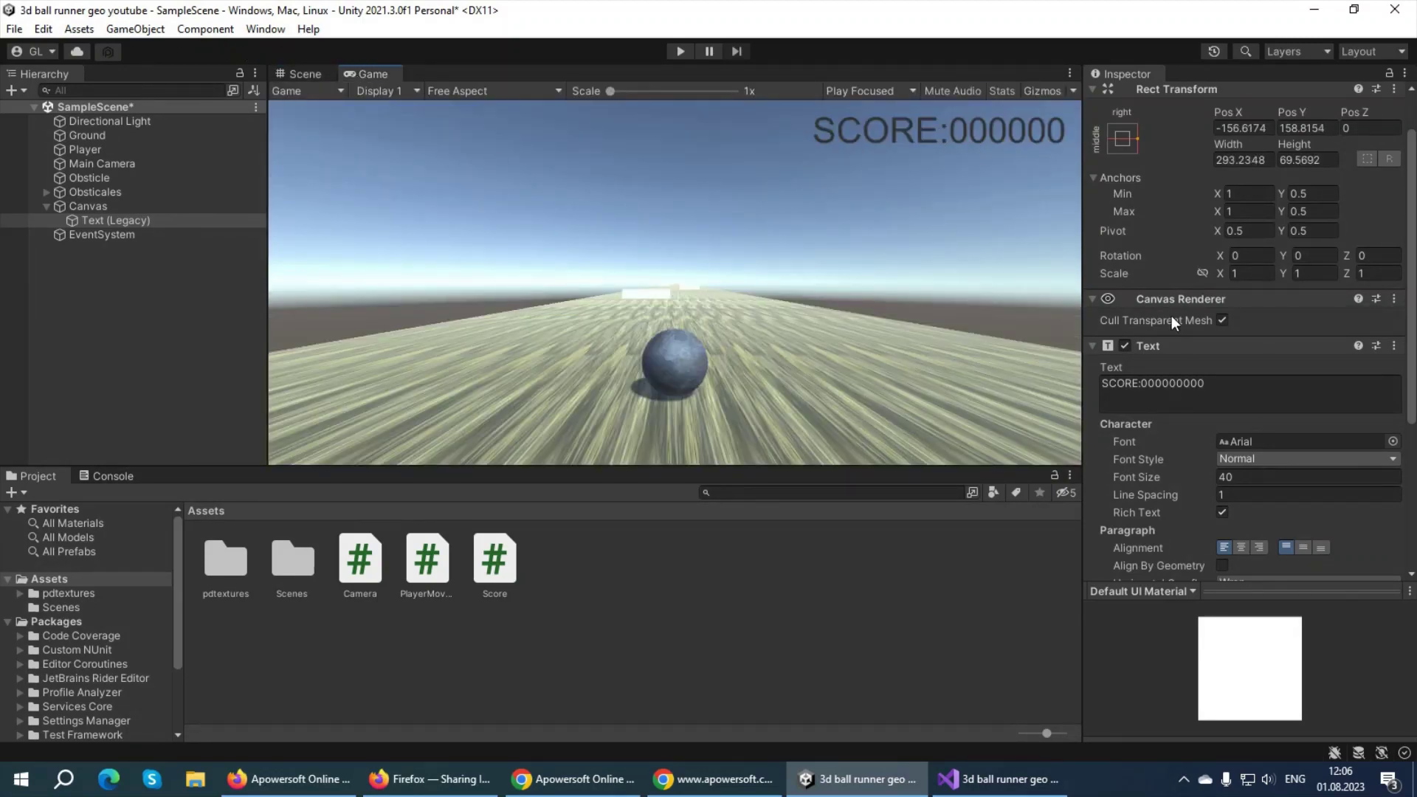
pyautogui.scroll(-5, 1167, 443)
pyautogui.scroll(2, 1181, 391)
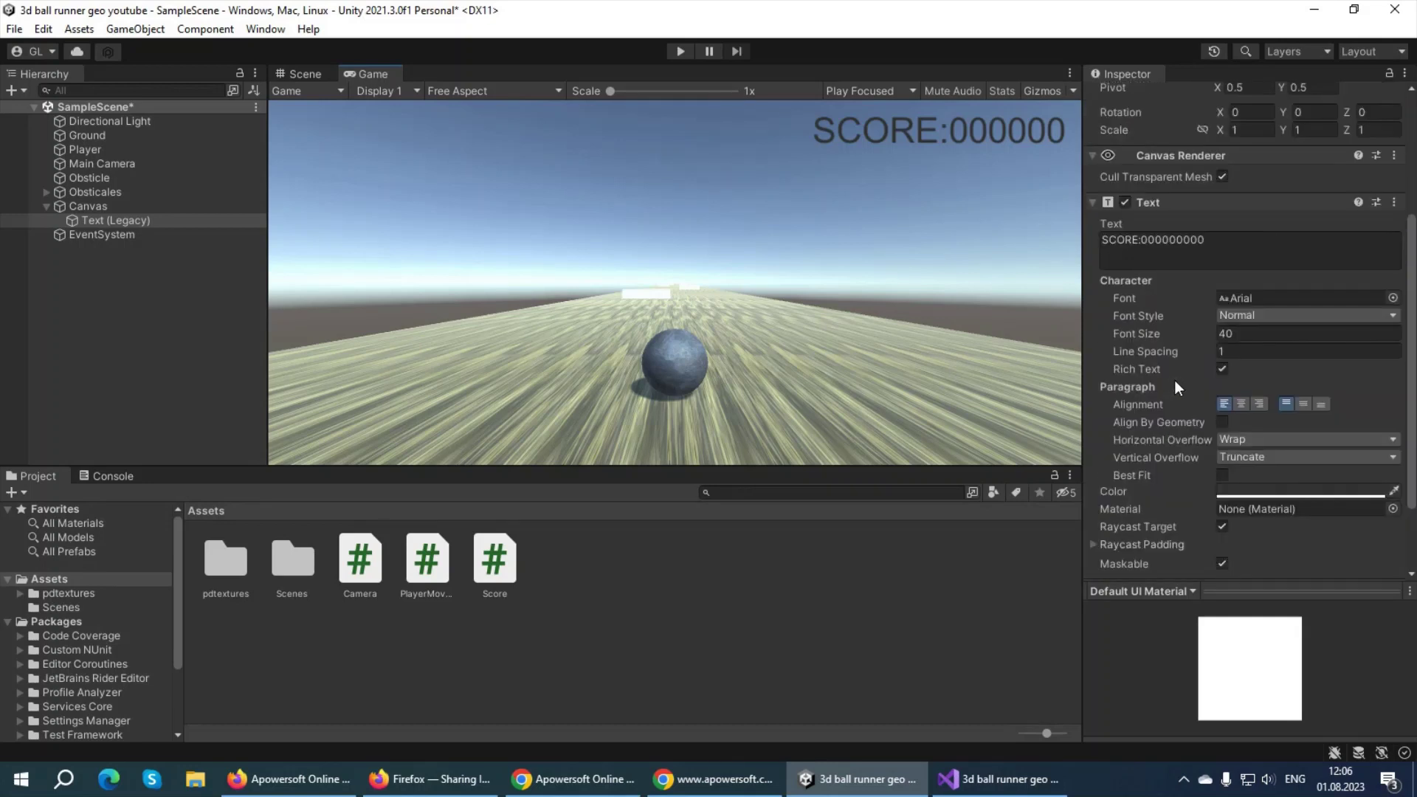
# Colour the score label text light pink (FBCDCD).
pyautogui.click(1232, 490)
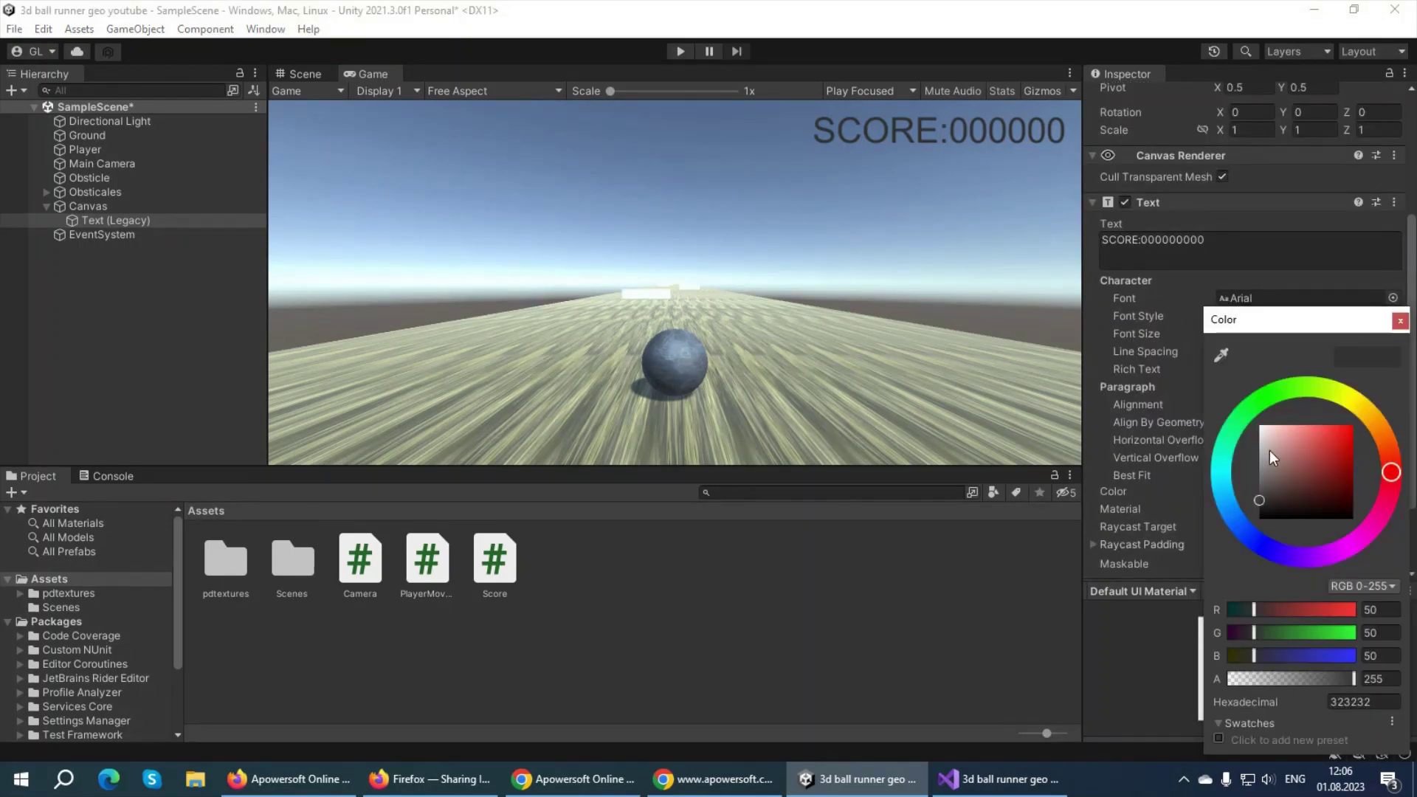
pyautogui.click(1262, 432)
pyautogui.moveTo(1264, 432); pyautogui.dragTo(1291, 434)
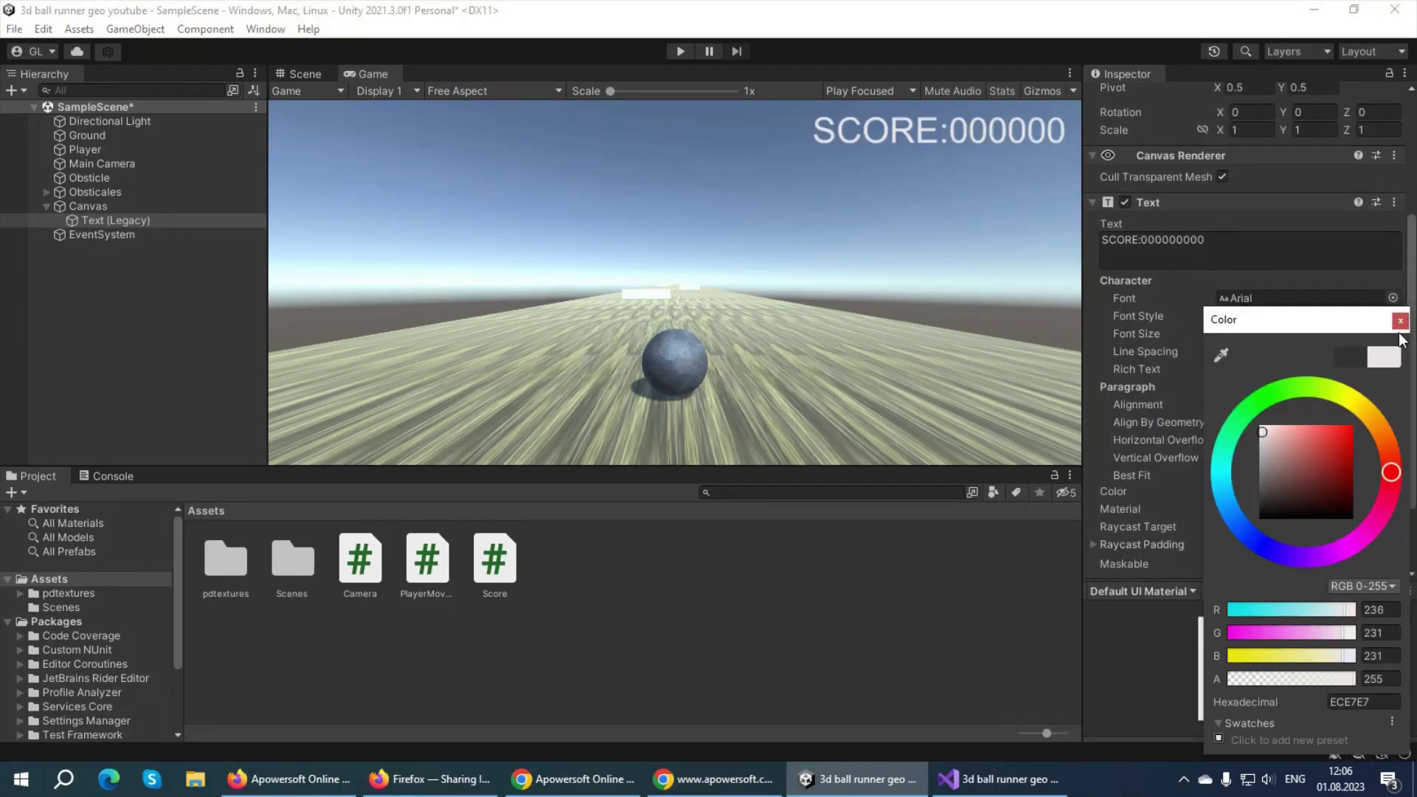
pyautogui.click(1277, 428)
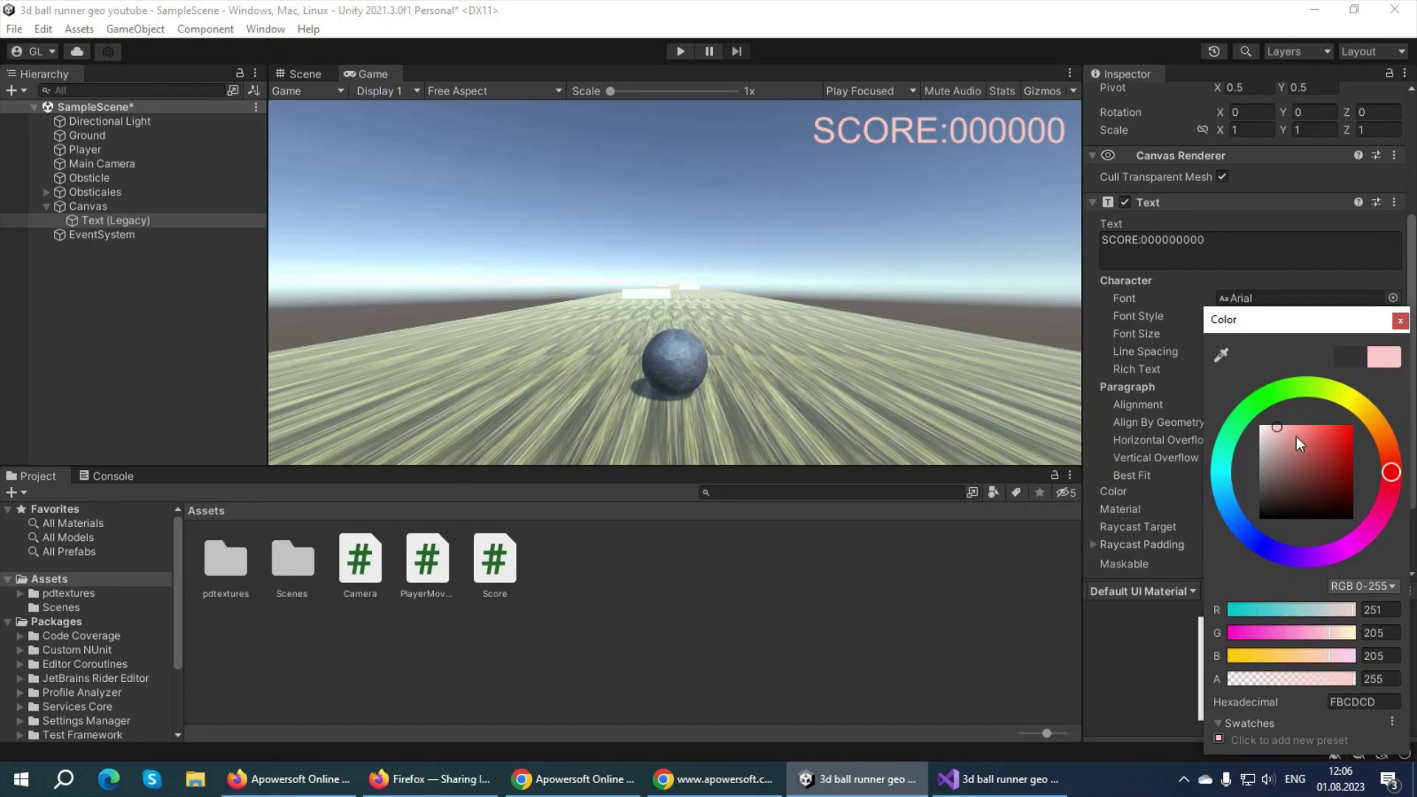
pyautogui.click(1400, 320)
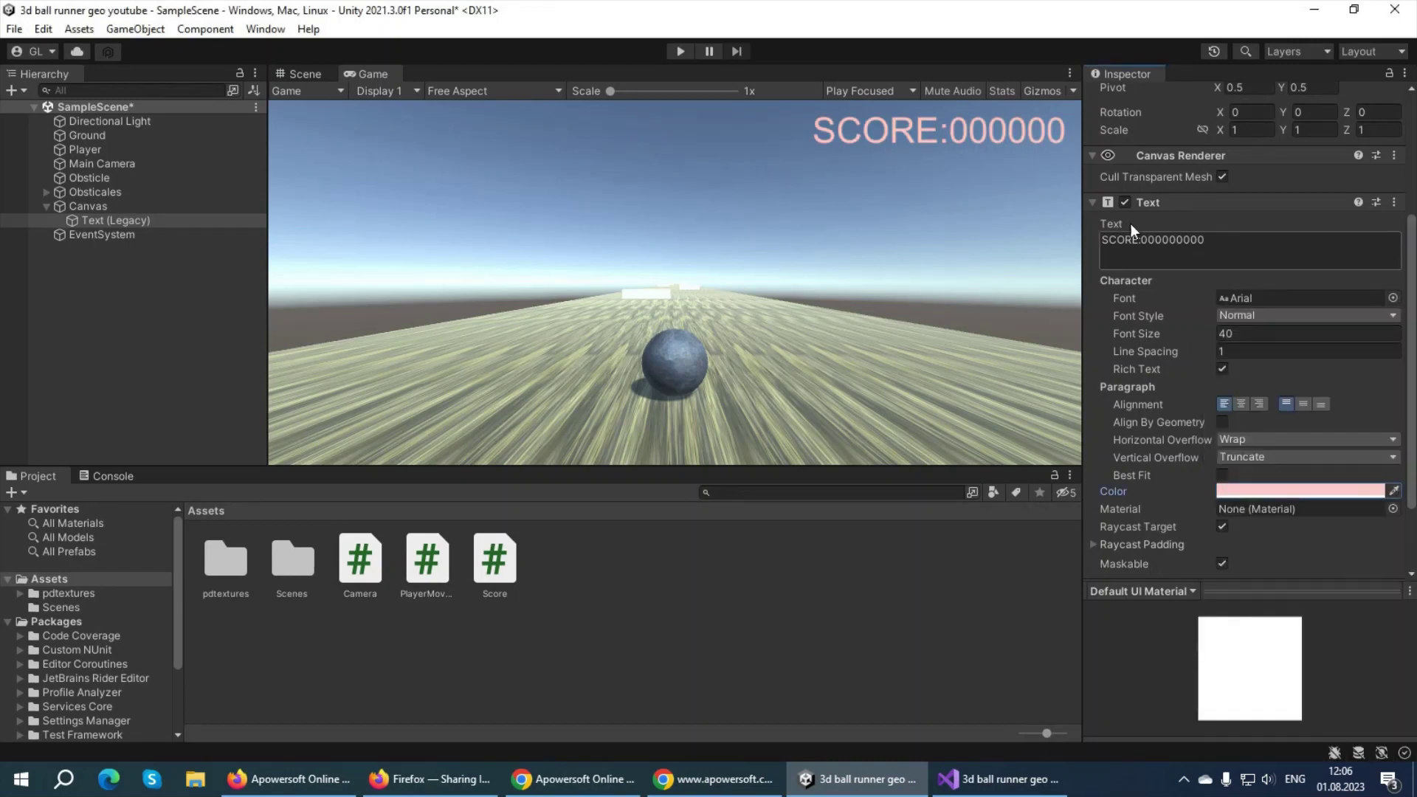
# Delete the extra zeros so the label reads SCORE:0.
pyautogui.moveTo(1231, 237); pyautogui.dragTo(1153, 241)
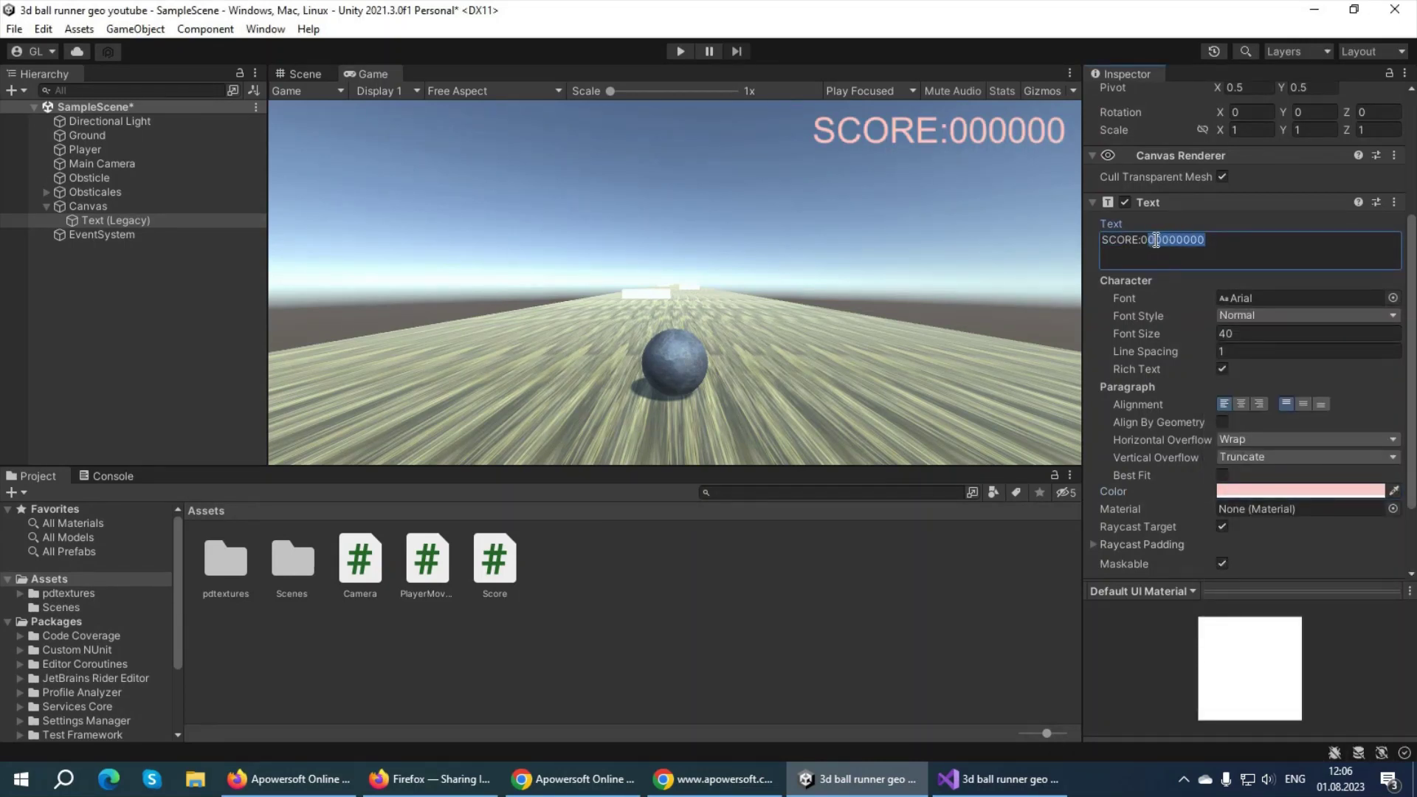
pyautogui.press('BackSpace')
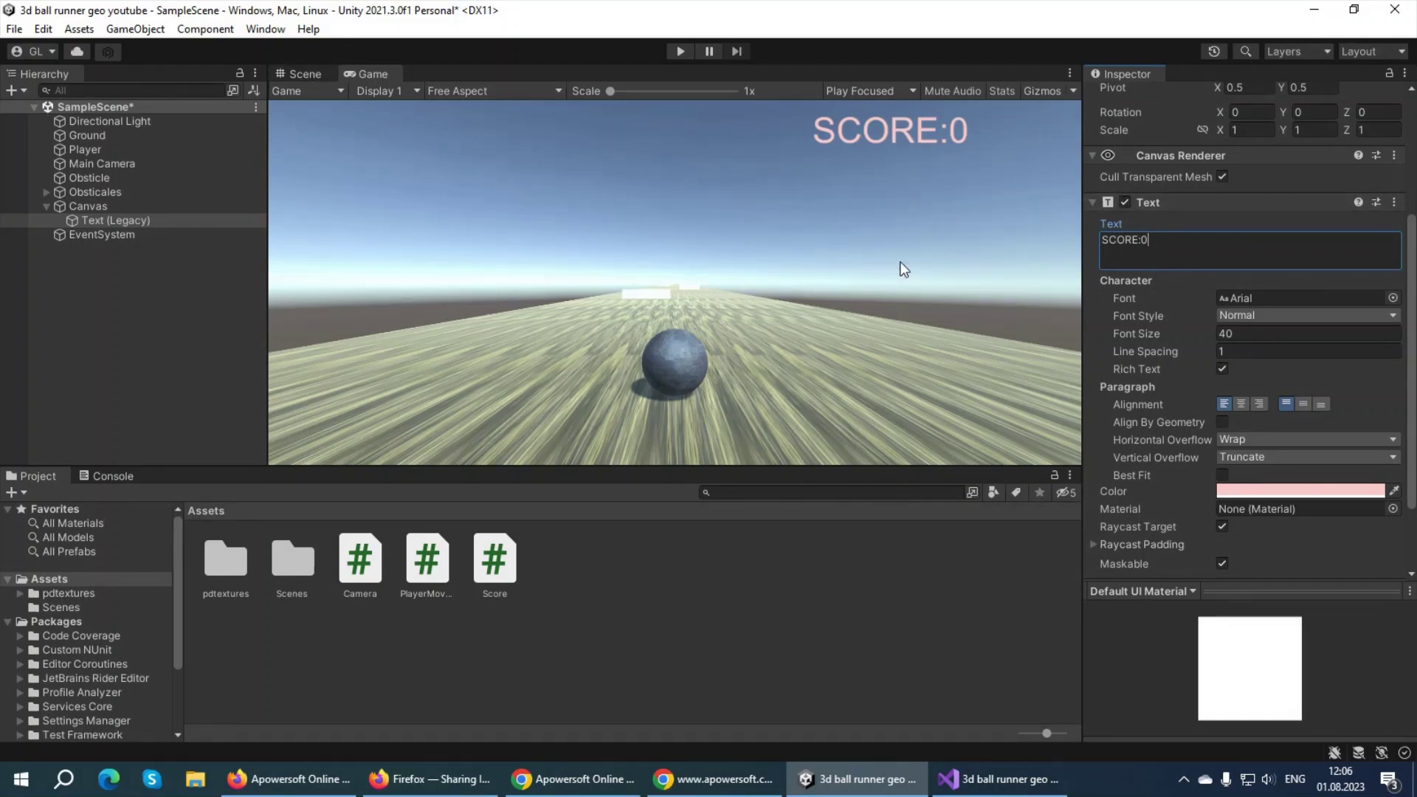
pyautogui.scroll(-3, 1260, 433)
pyautogui.scroll(5, 1225, 438)
pyautogui.scroll(2, 1207, 420)
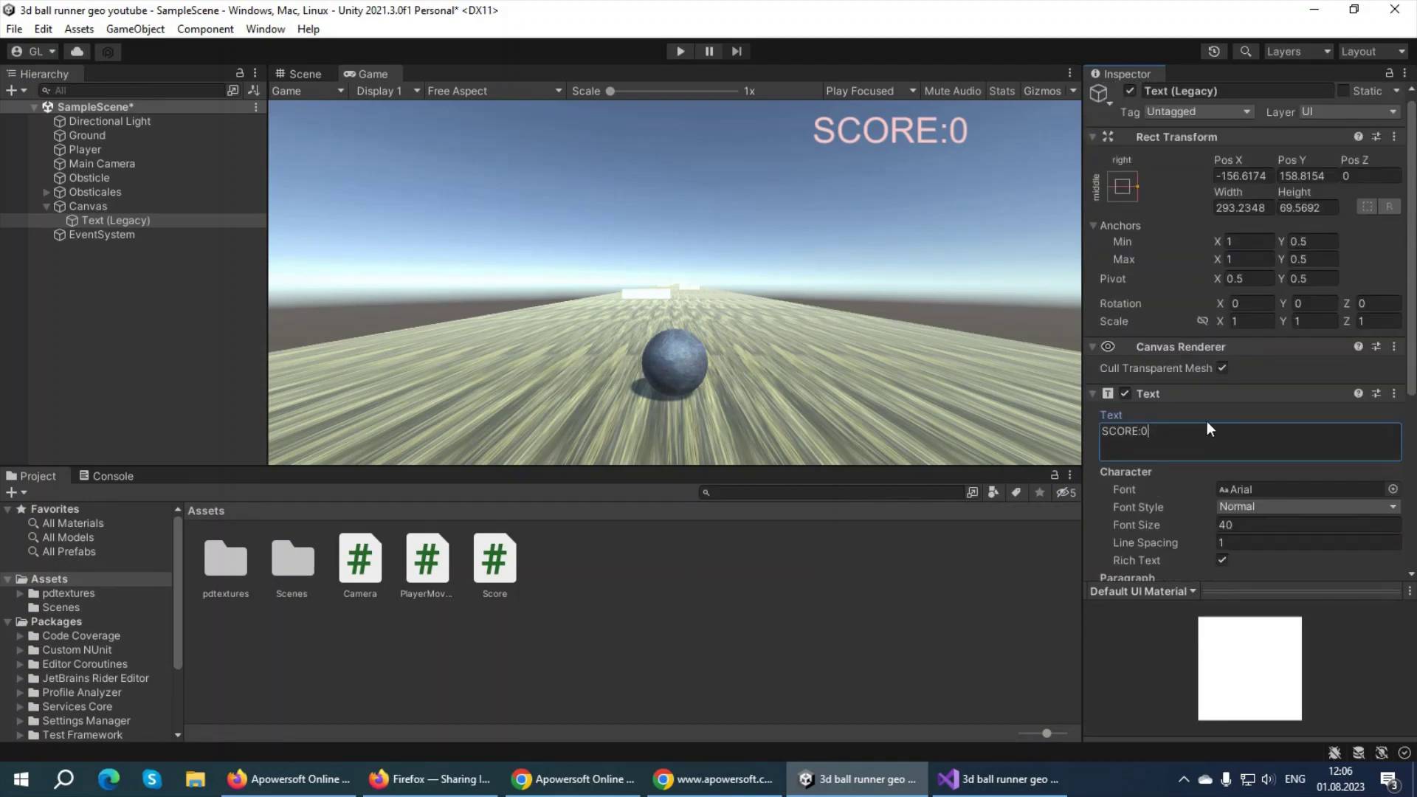
pyautogui.scroll(-2, 1207, 421)
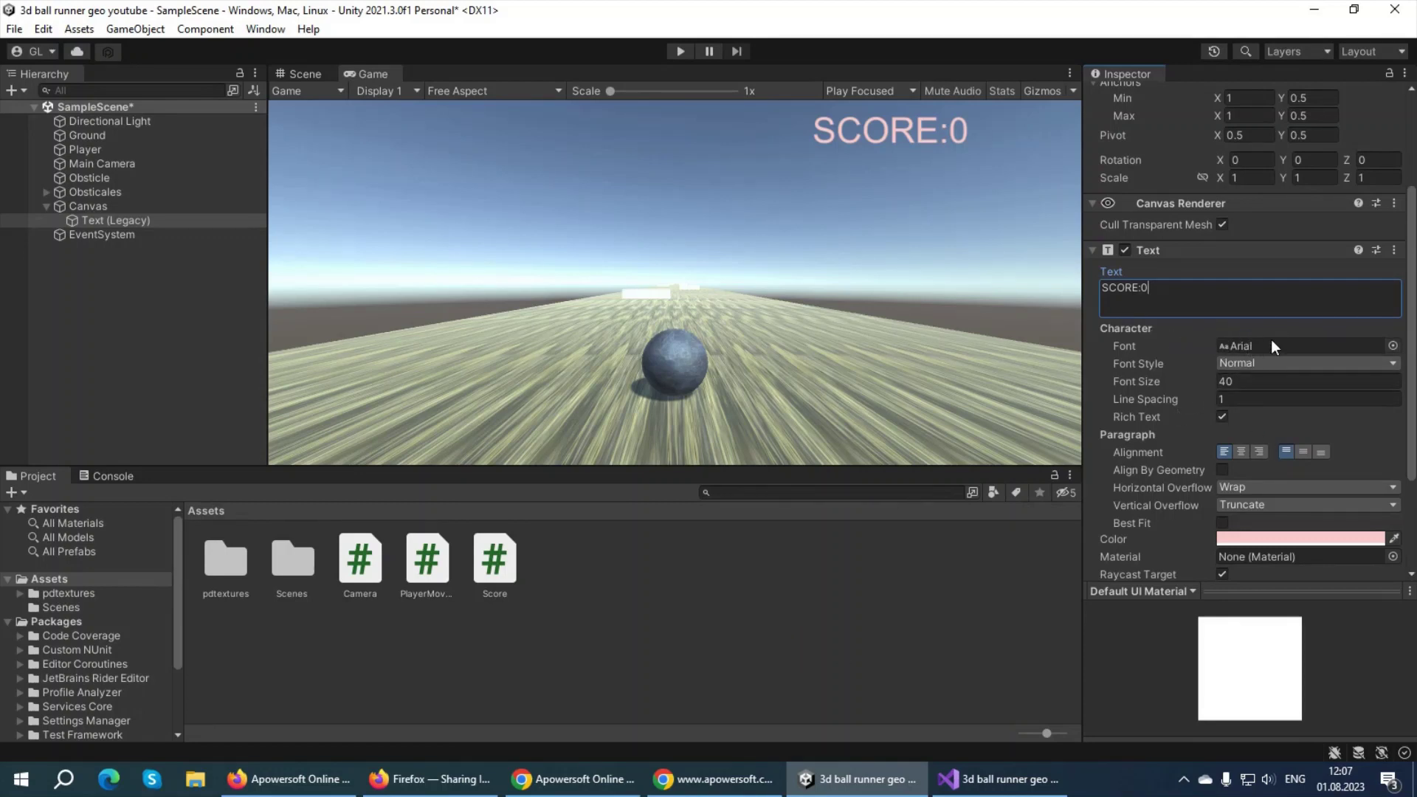
# Try bold and italic styles on the score text, keeping Arial at Normal.
pyautogui.click(1392, 345)
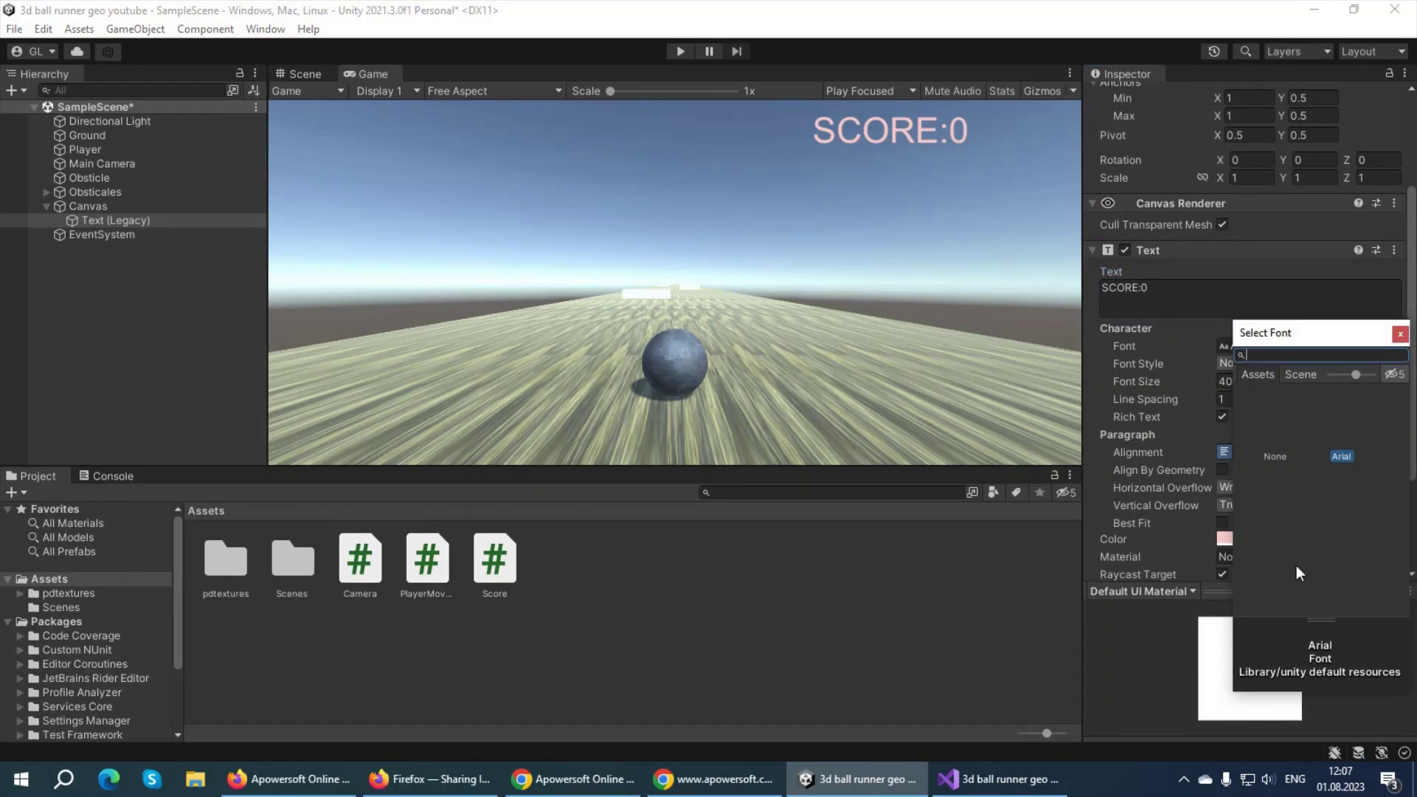
pyautogui.click(1401, 335)
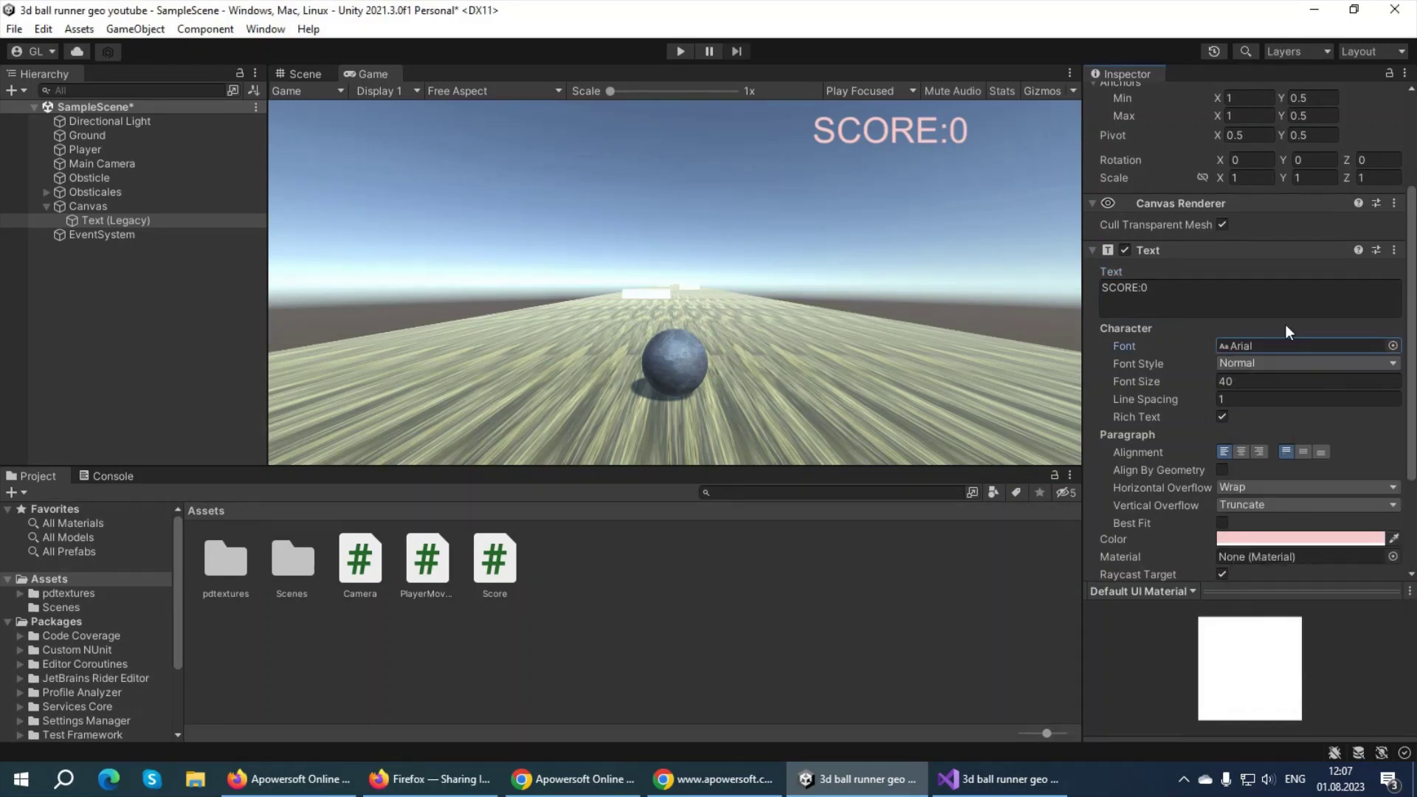
pyautogui.click(1252, 365)
pyautogui.click(1259, 399)
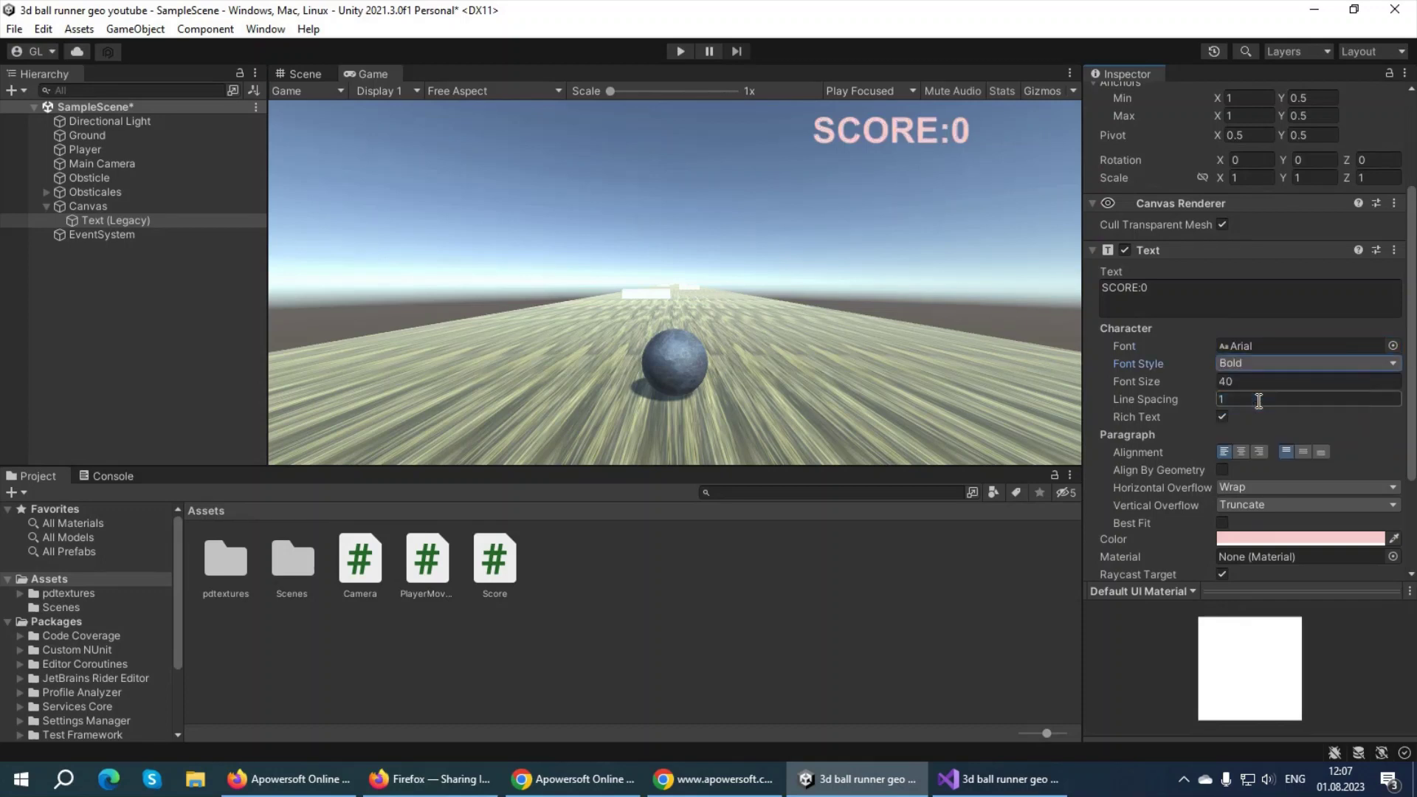
pyautogui.click(1271, 363)
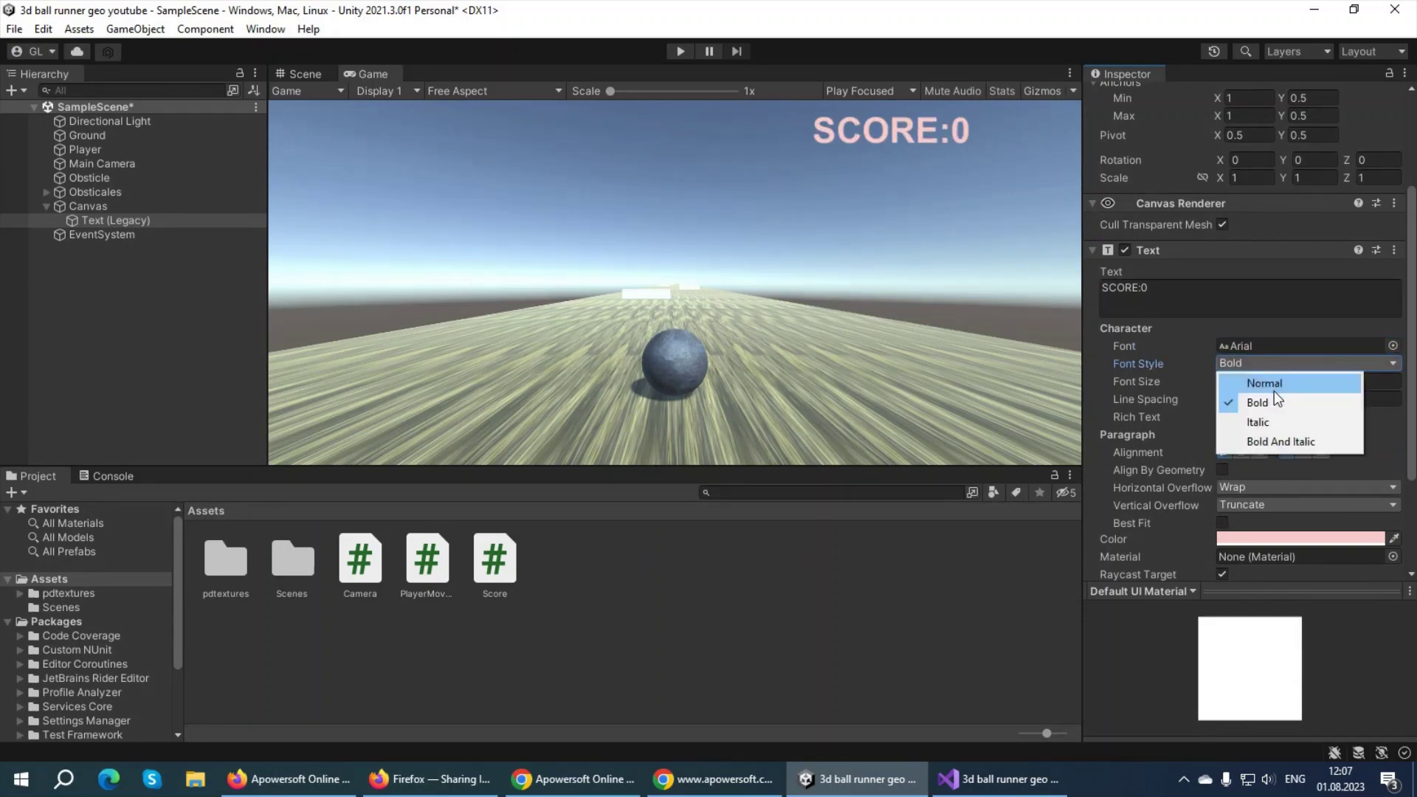
pyautogui.click(1275, 389)
pyautogui.click(1270, 362)
pyautogui.click(1267, 422)
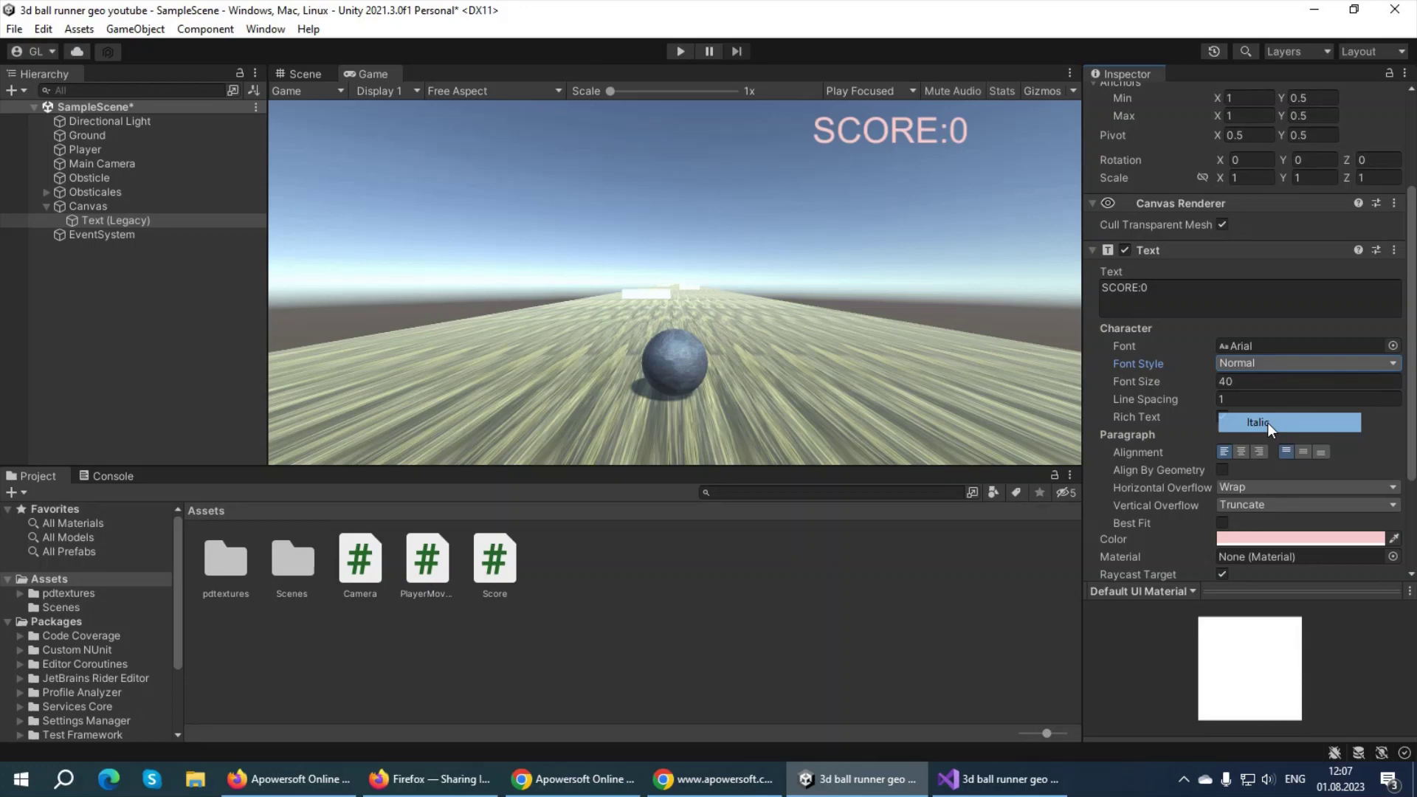
pyautogui.click(1277, 360)
pyautogui.click(1270, 379)
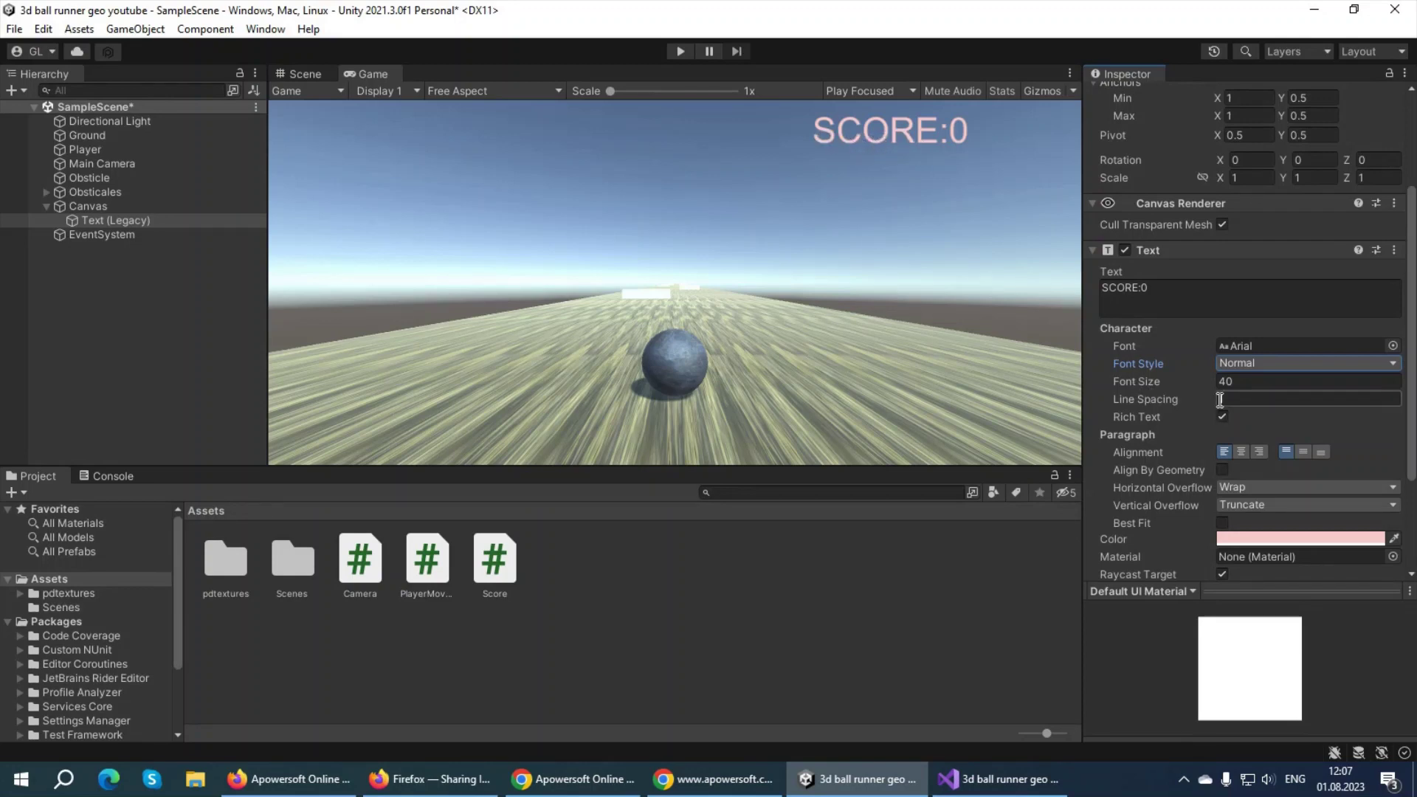
# Set line spacing to 2.61 and, after testing centring, keep left and top alignment.
pyautogui.moveTo(1213, 397); pyautogui.dragTo(1225, 397)
pyautogui.scroll(-2, 1232, 446)
pyautogui.click(1241, 404)
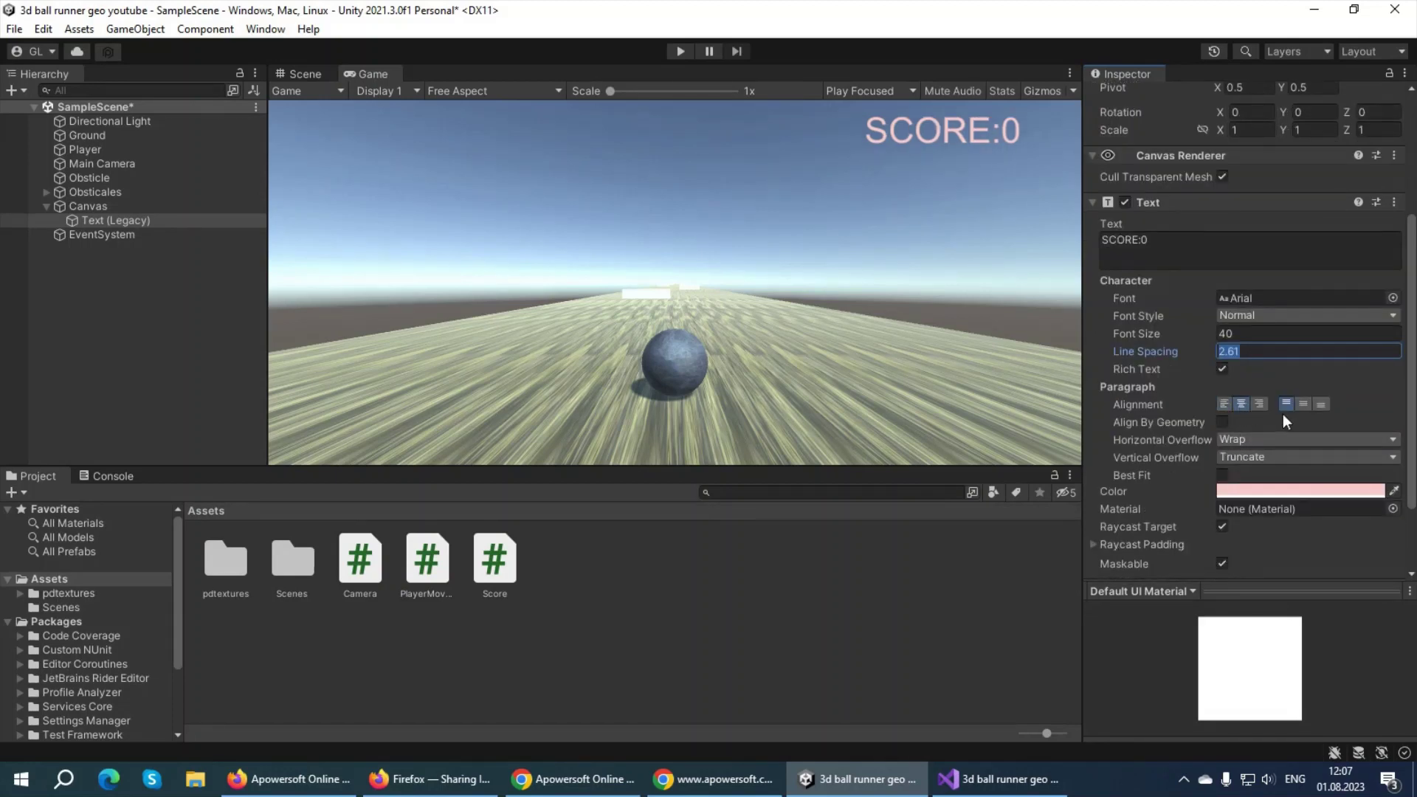
pyautogui.click(1304, 404)
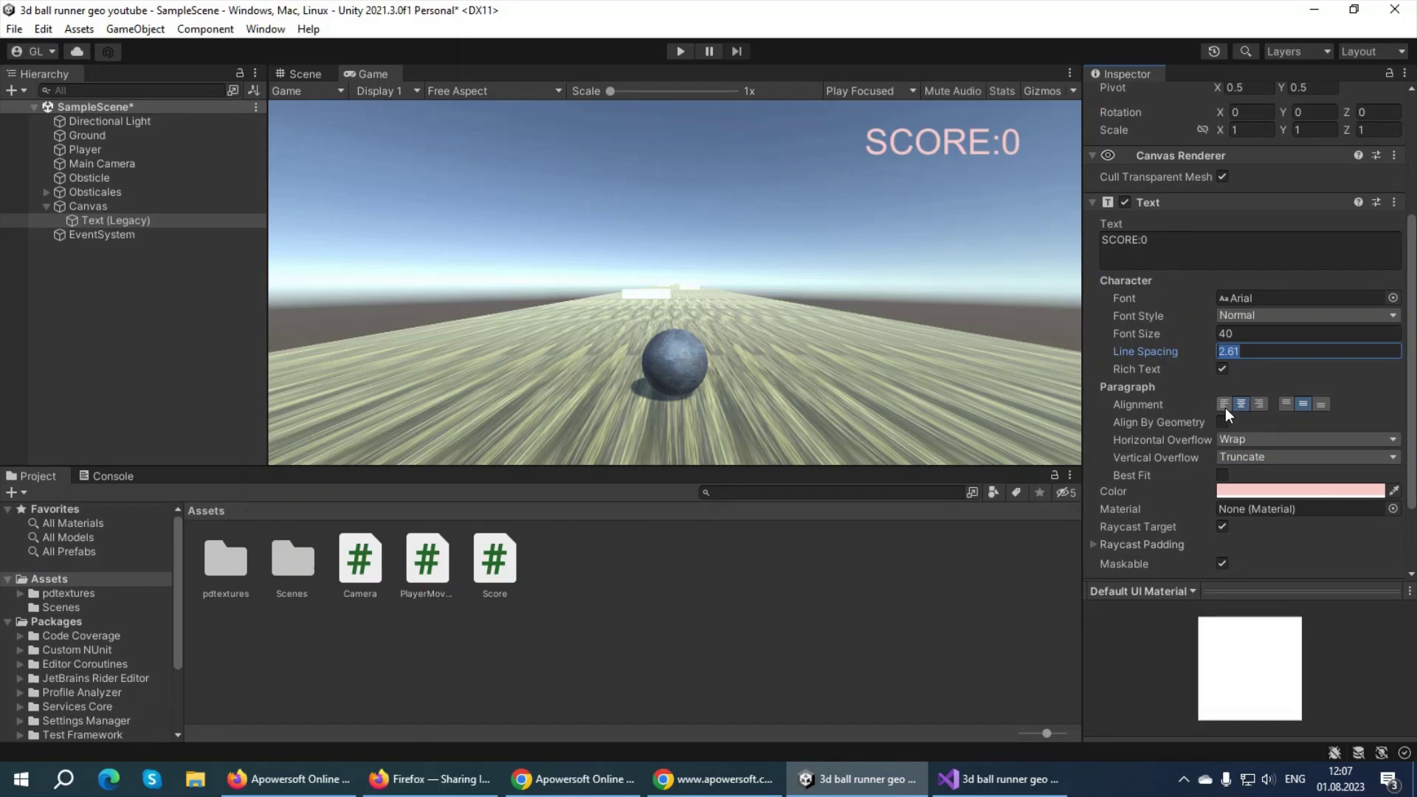
pyautogui.click(1224, 405)
pyautogui.click(1286, 403)
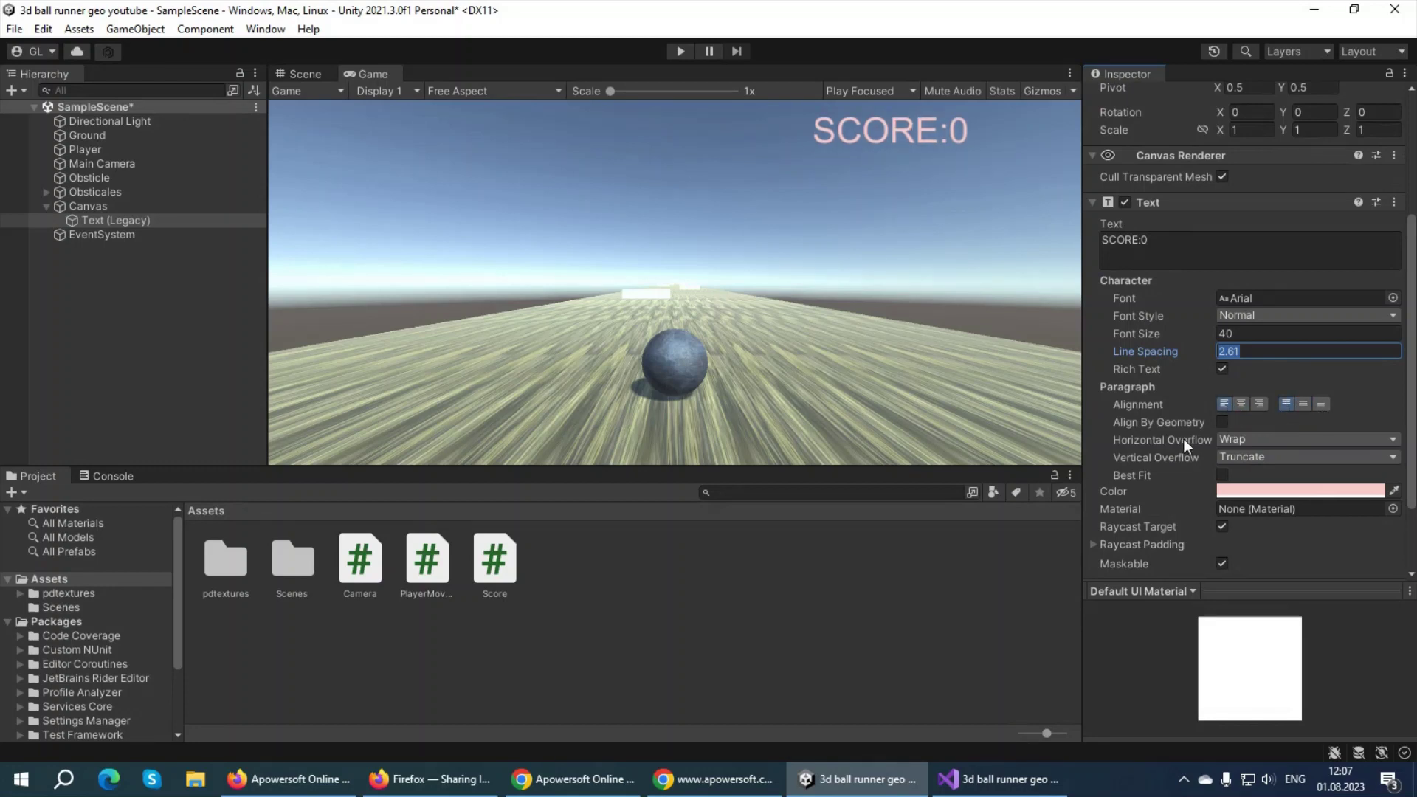
pyautogui.scroll(-3, 1231, 478)
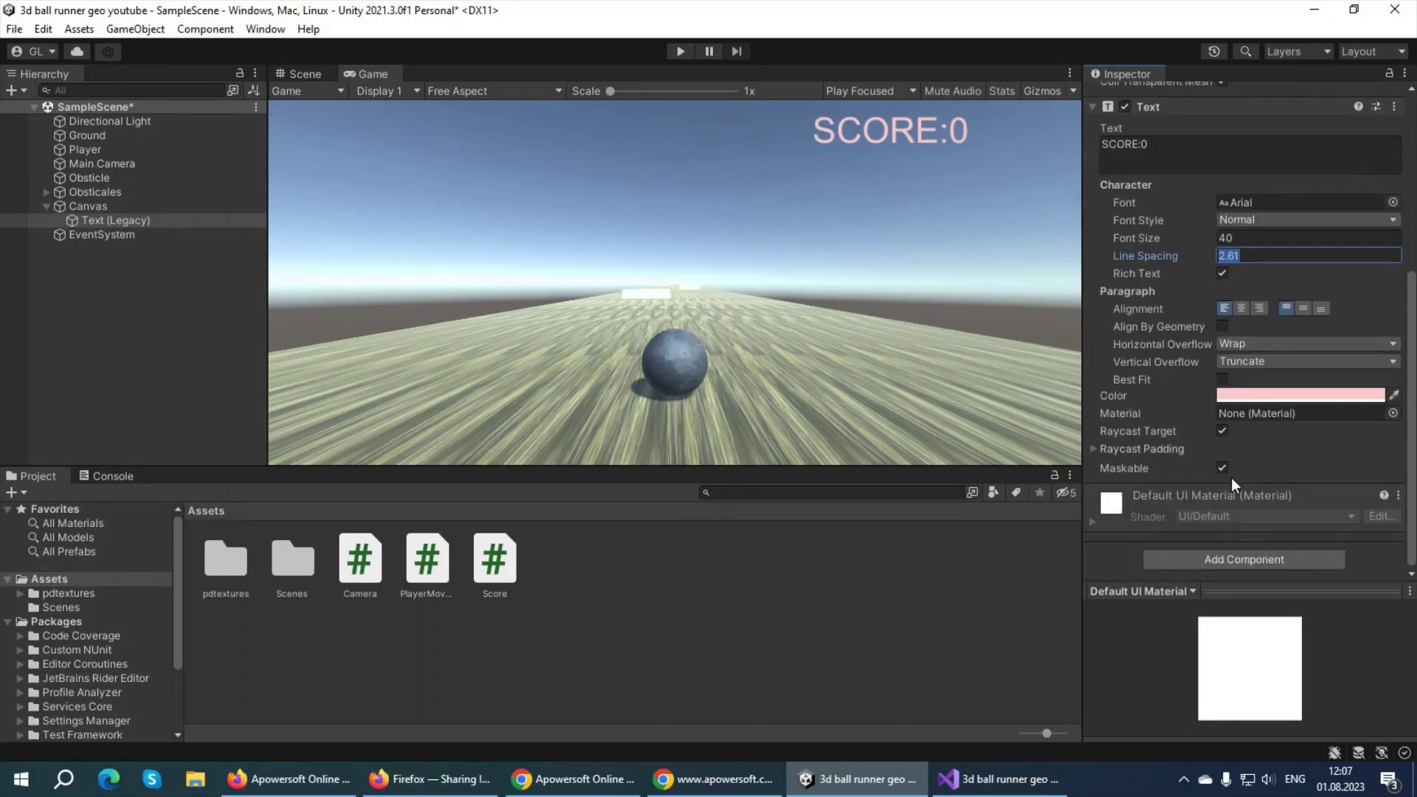
pyautogui.scroll(10, 1224, 502)
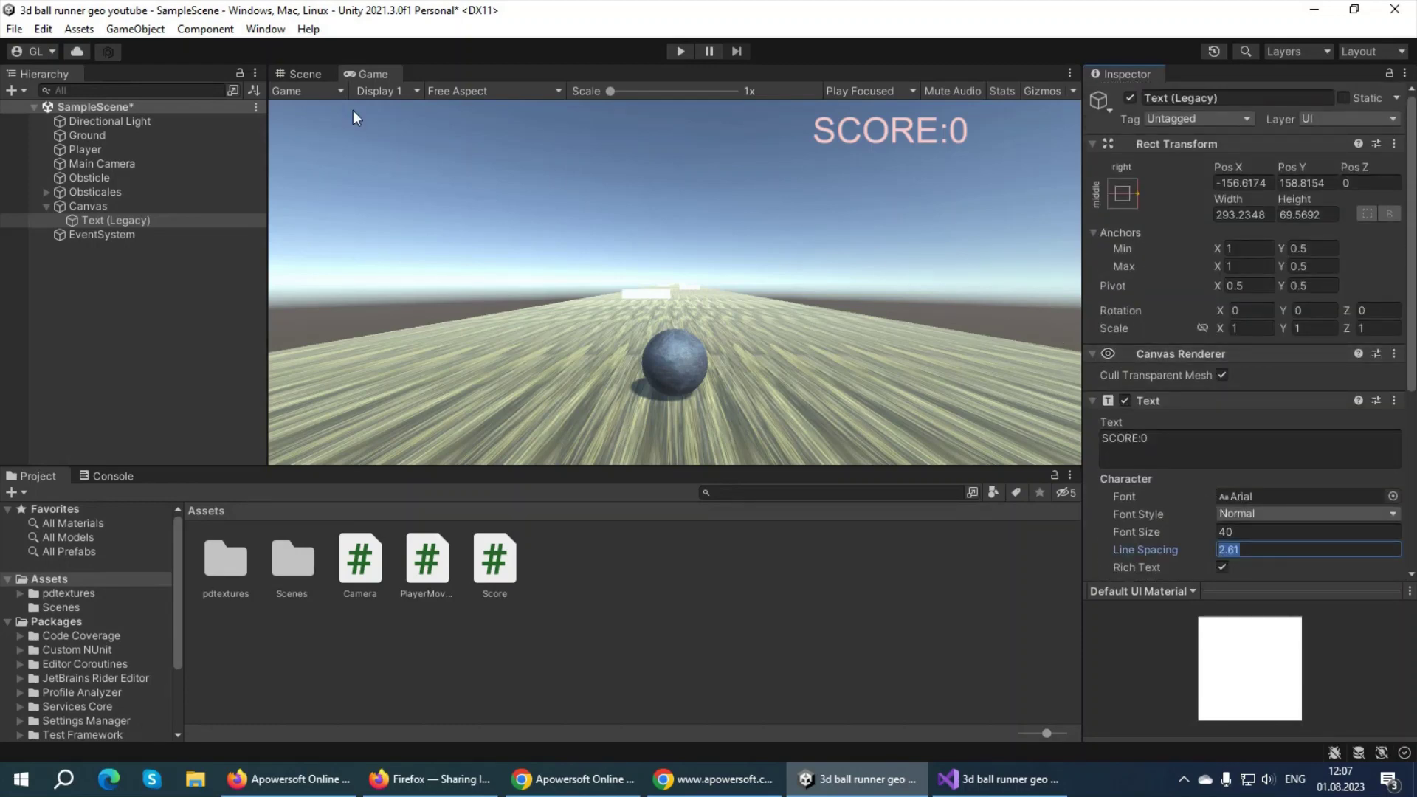
# Select the Player ball in the Scene view and frame the view on it.
pyautogui.click(316, 72)
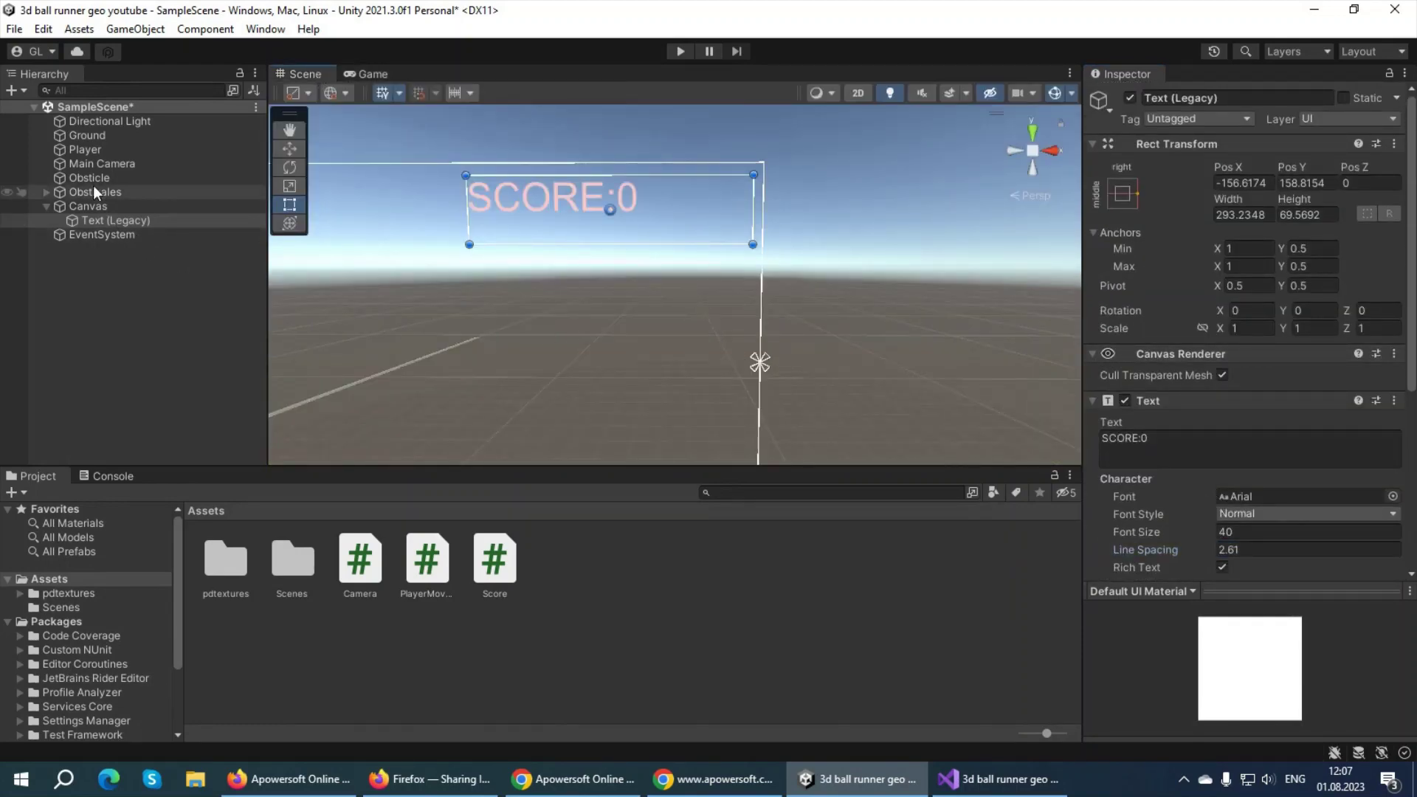
pyautogui.click(82, 149)
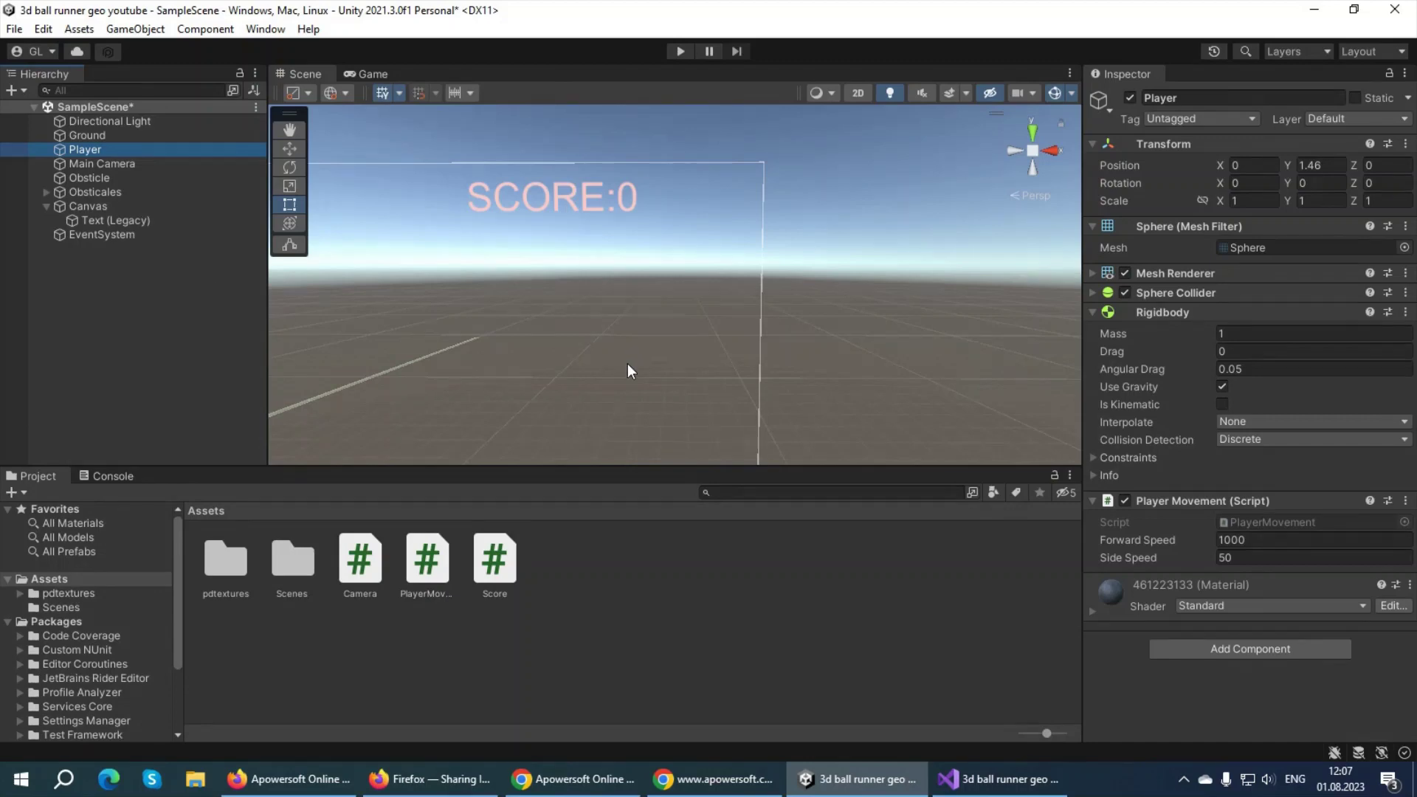
pyautogui.click(89, 273)
pyautogui.click(70, 154)
pyautogui.scroll(5, 476, 326)
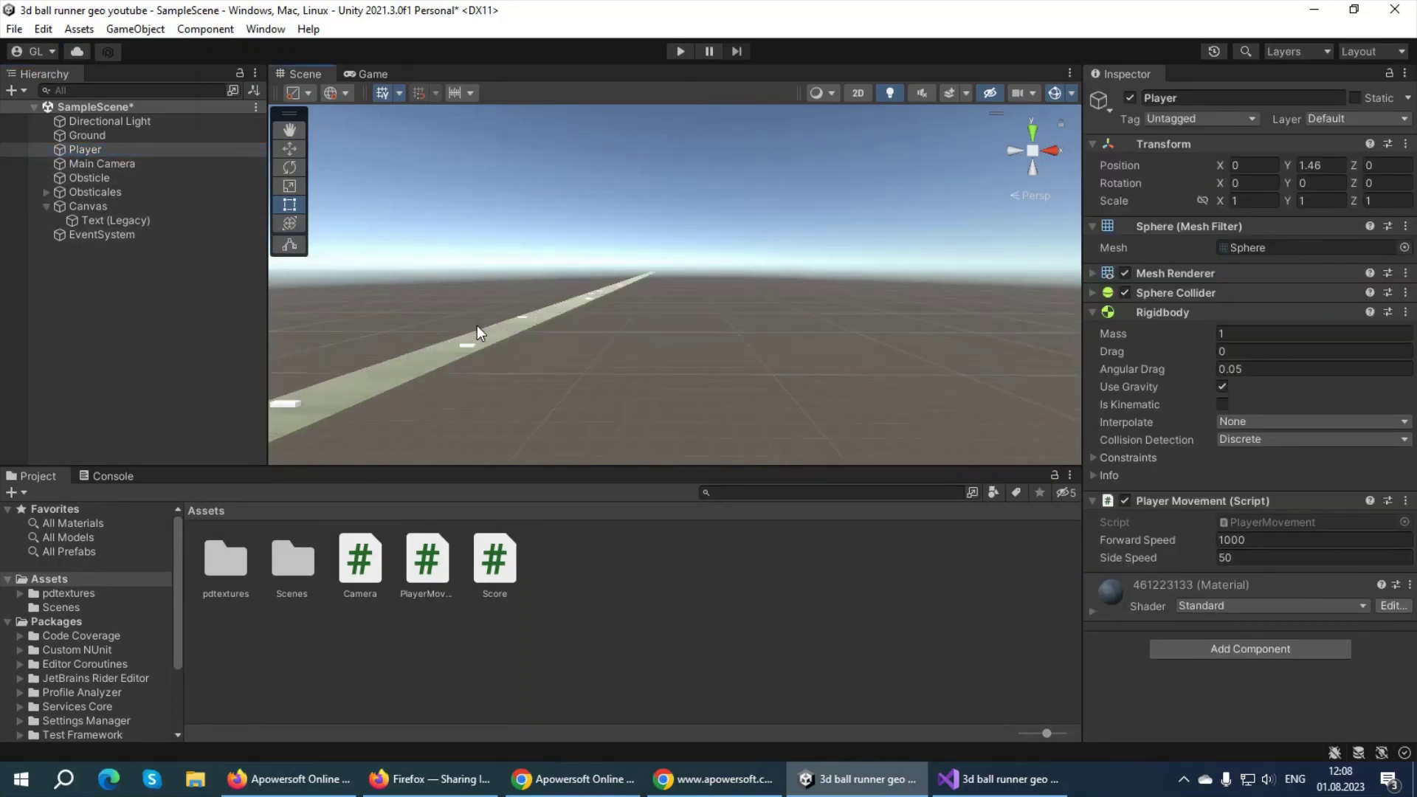
pyautogui.press('f')
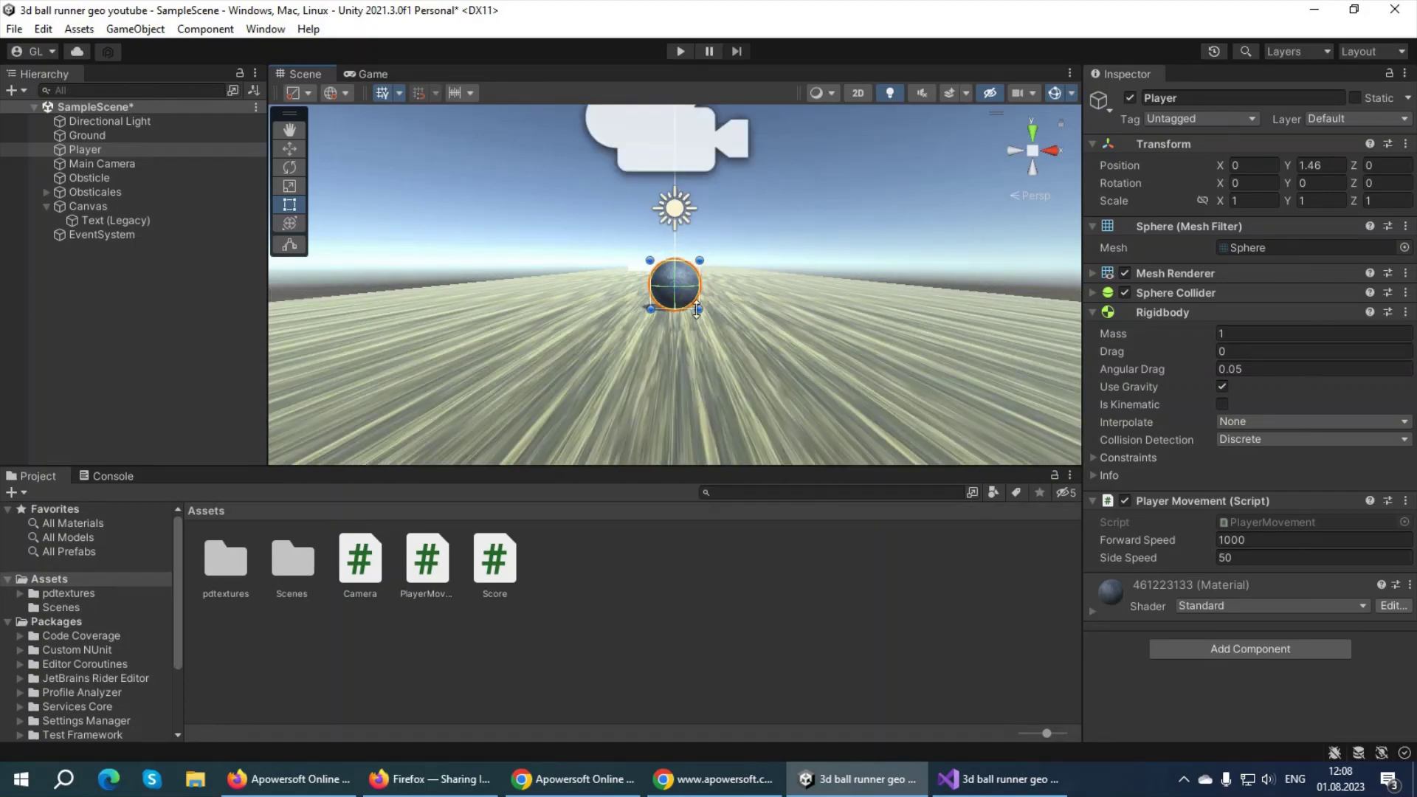
pyautogui.keyDown('alt'); pyautogui.moveTo(721, 341); pyautogui.dragTo(607, 334); pyautogui.keyUp('alt')
# Orbit to look straight down the runway and compare with the Game view.
pyautogui.click(291, 150)
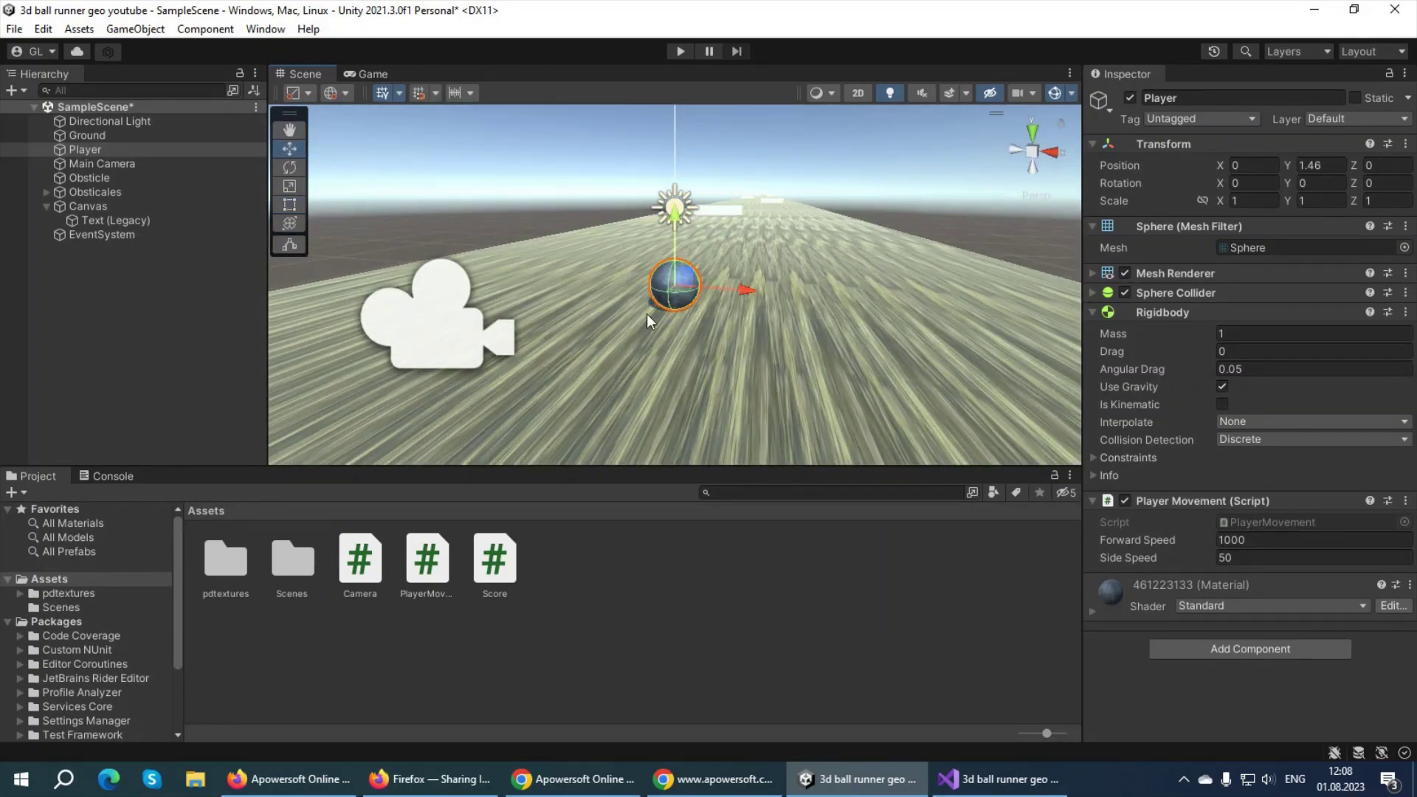
pyautogui.keyDown('alt'); pyautogui.moveTo(647, 313); pyautogui.dragTo(711, 273); pyautogui.keyUp('alt')
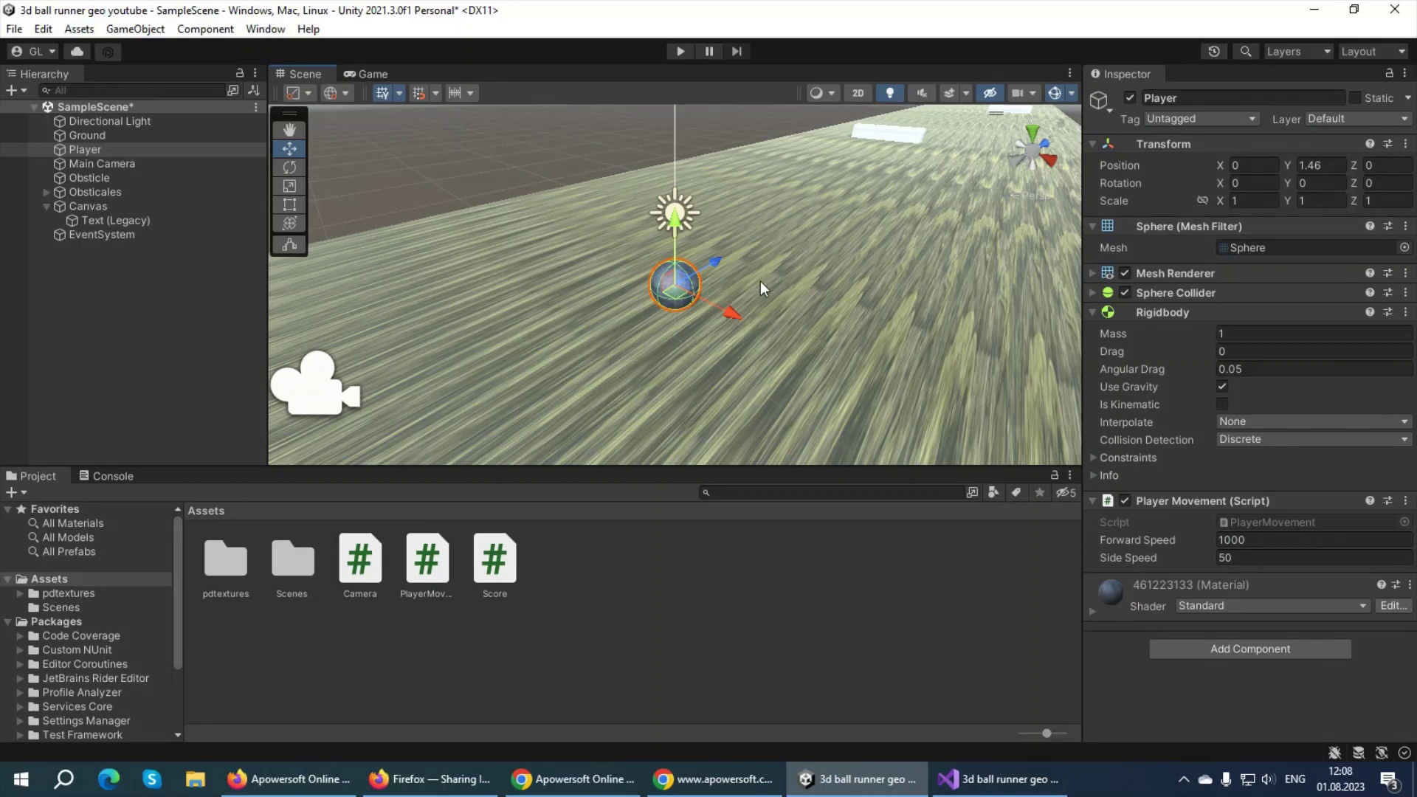
pyautogui.keyDown('alt'); pyautogui.moveTo(760, 281); pyautogui.dragTo(775, 273); pyautogui.keyUp('alt')
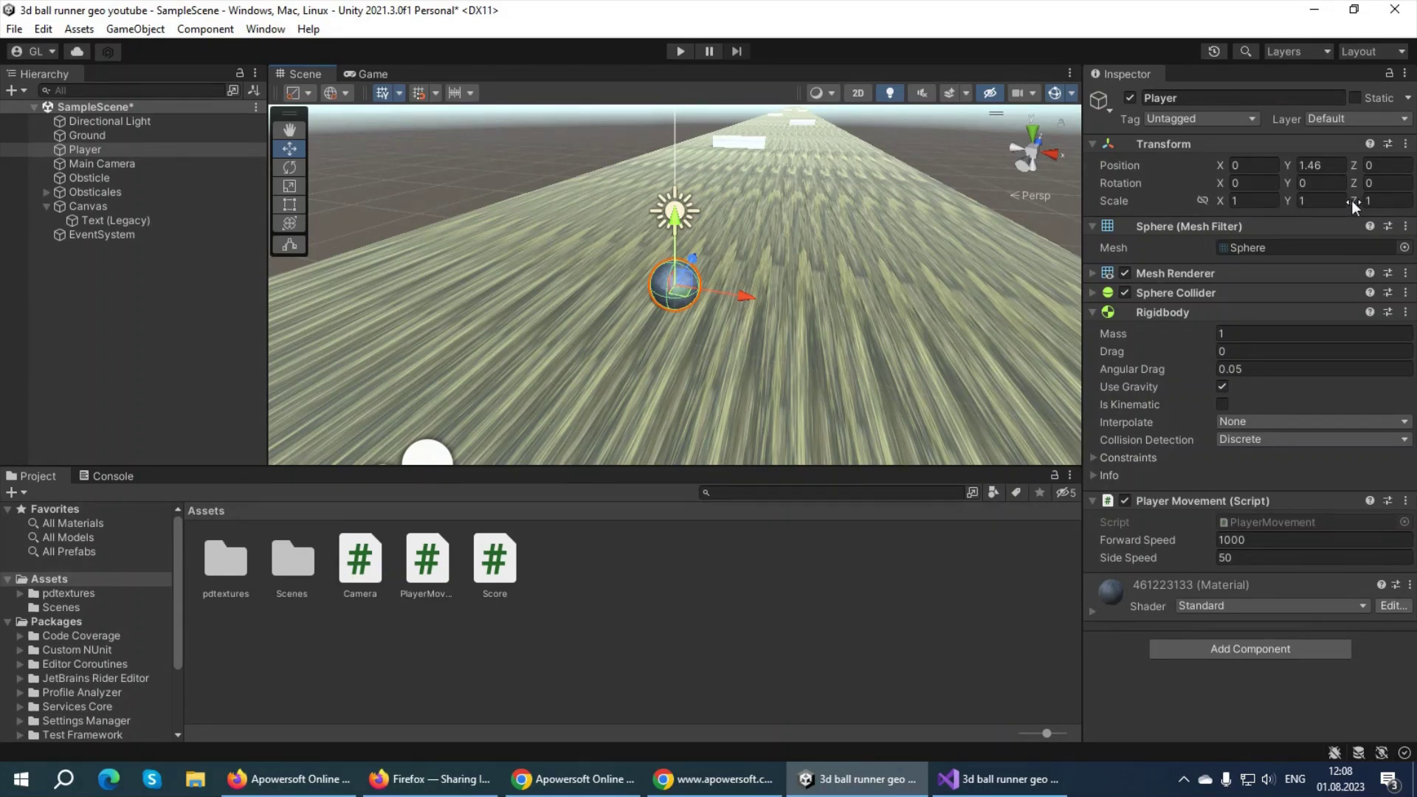
pyautogui.click(365, 73)
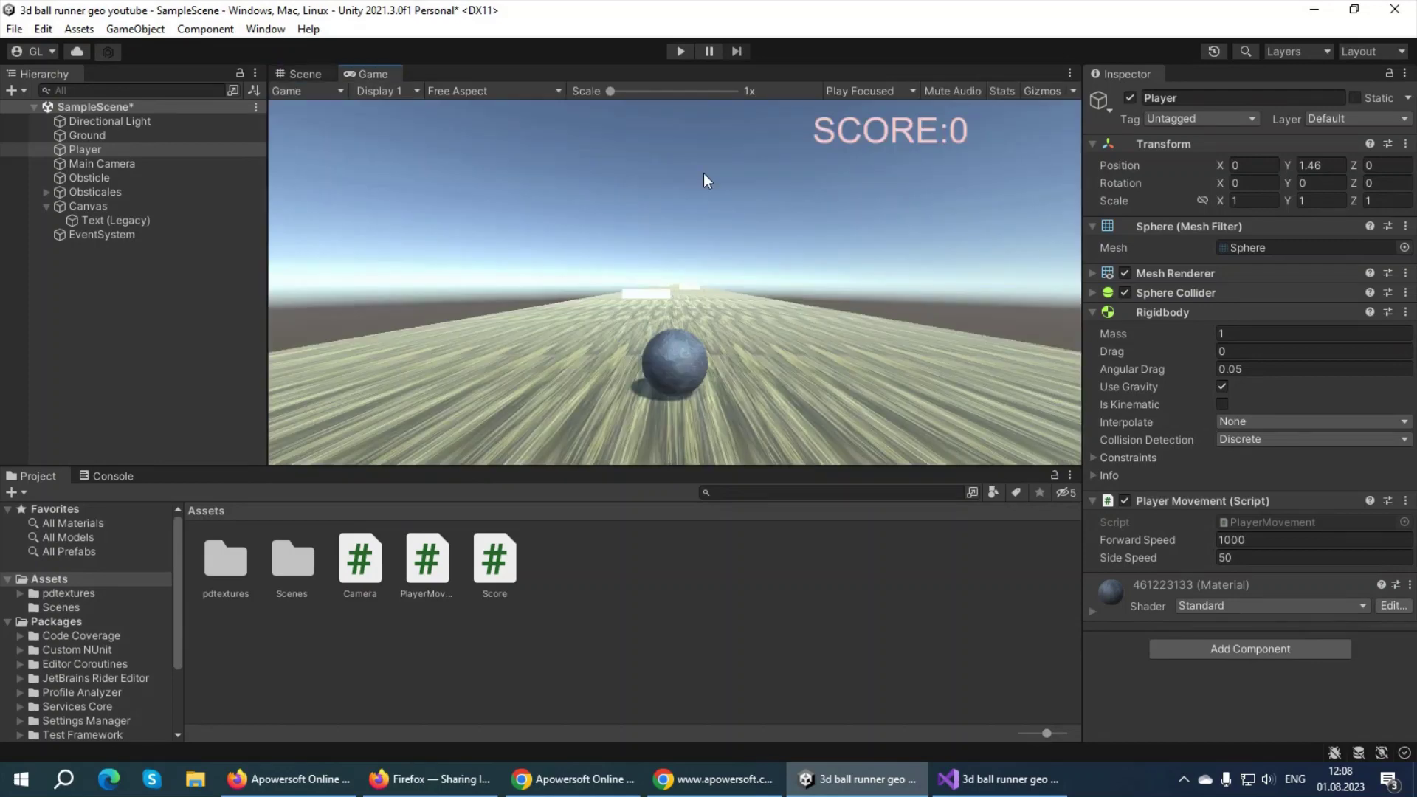
pyautogui.click(296, 74)
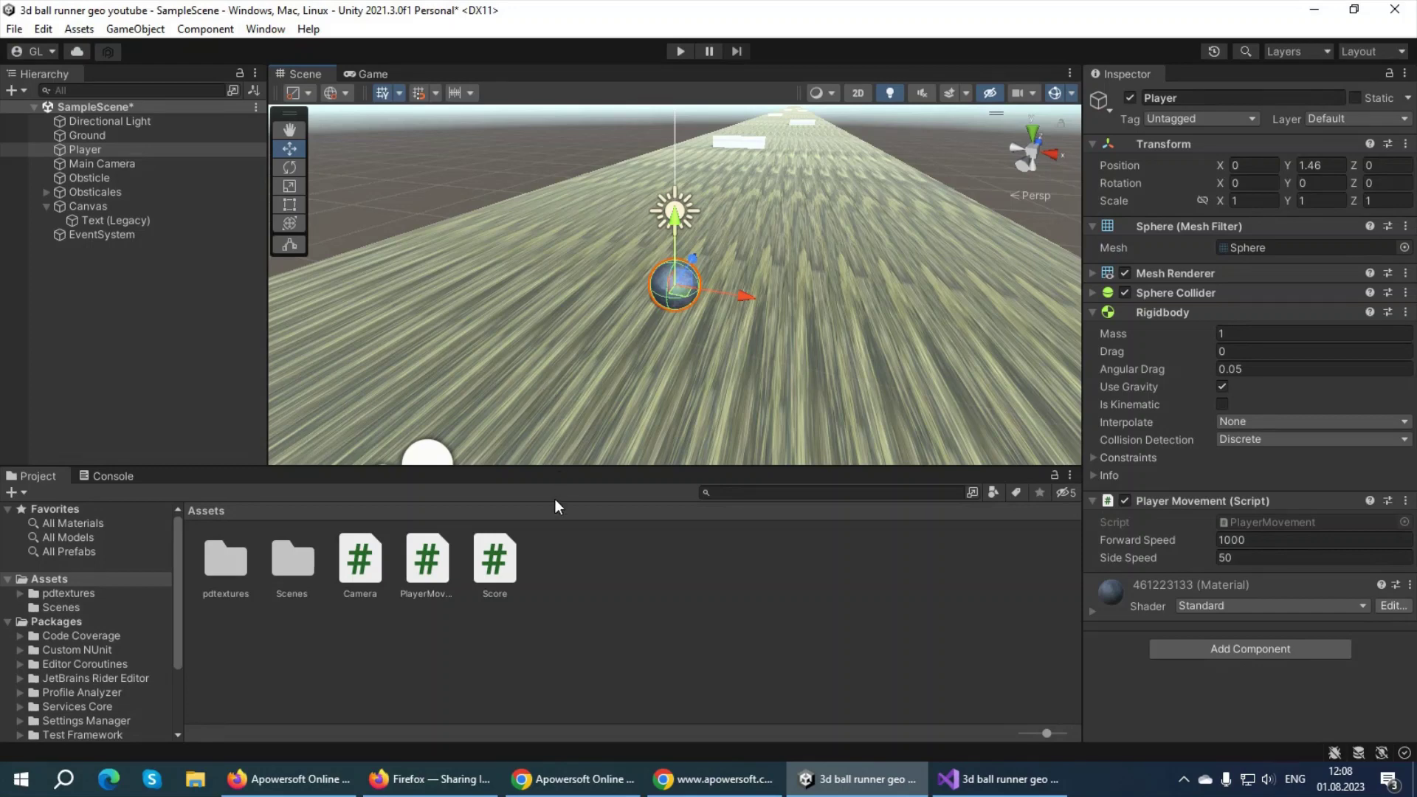
# Open the Score script asset from the Assets folder in Visual Studio.
pyautogui.rightClick(594, 659)
pyautogui.moveTo(641, 213)
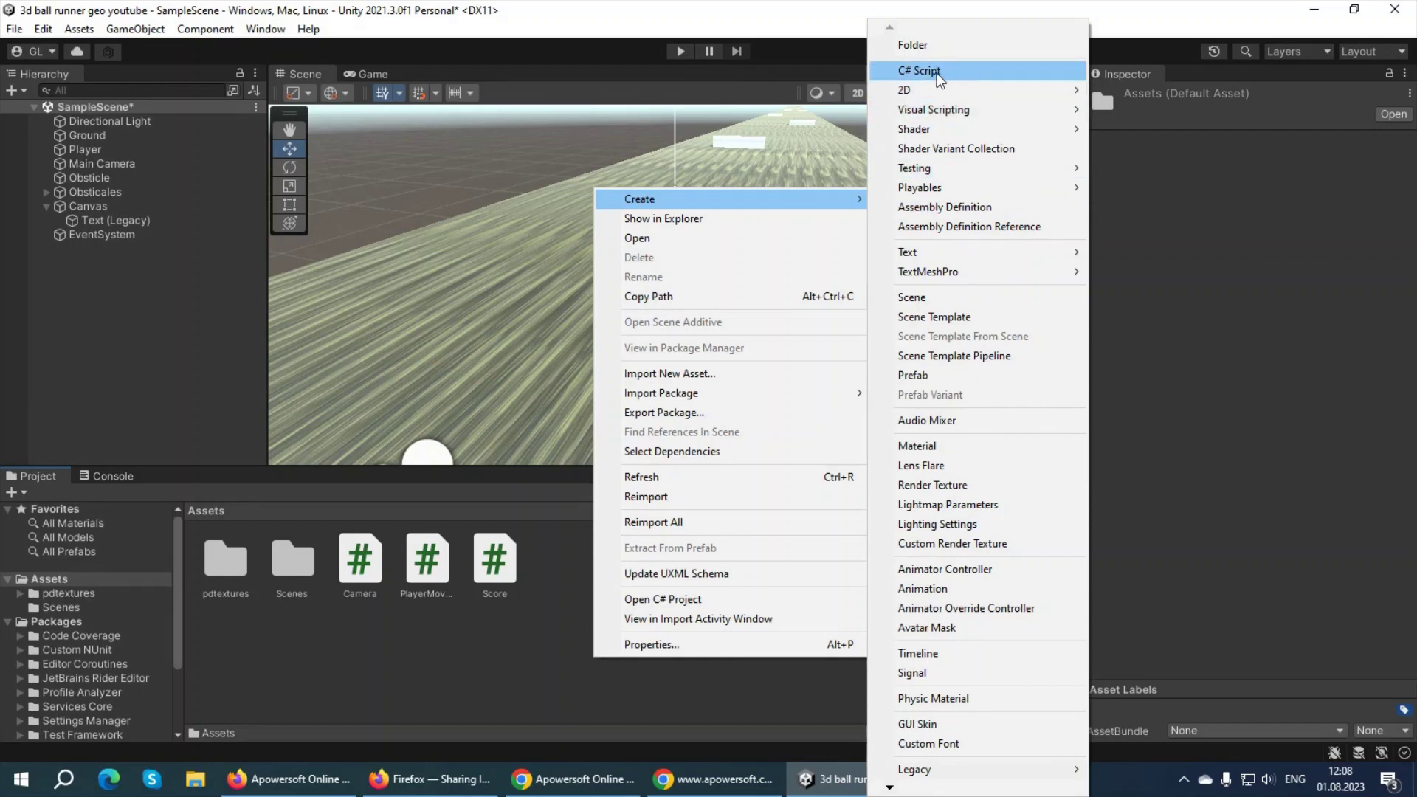
pyautogui.click(487, 561)
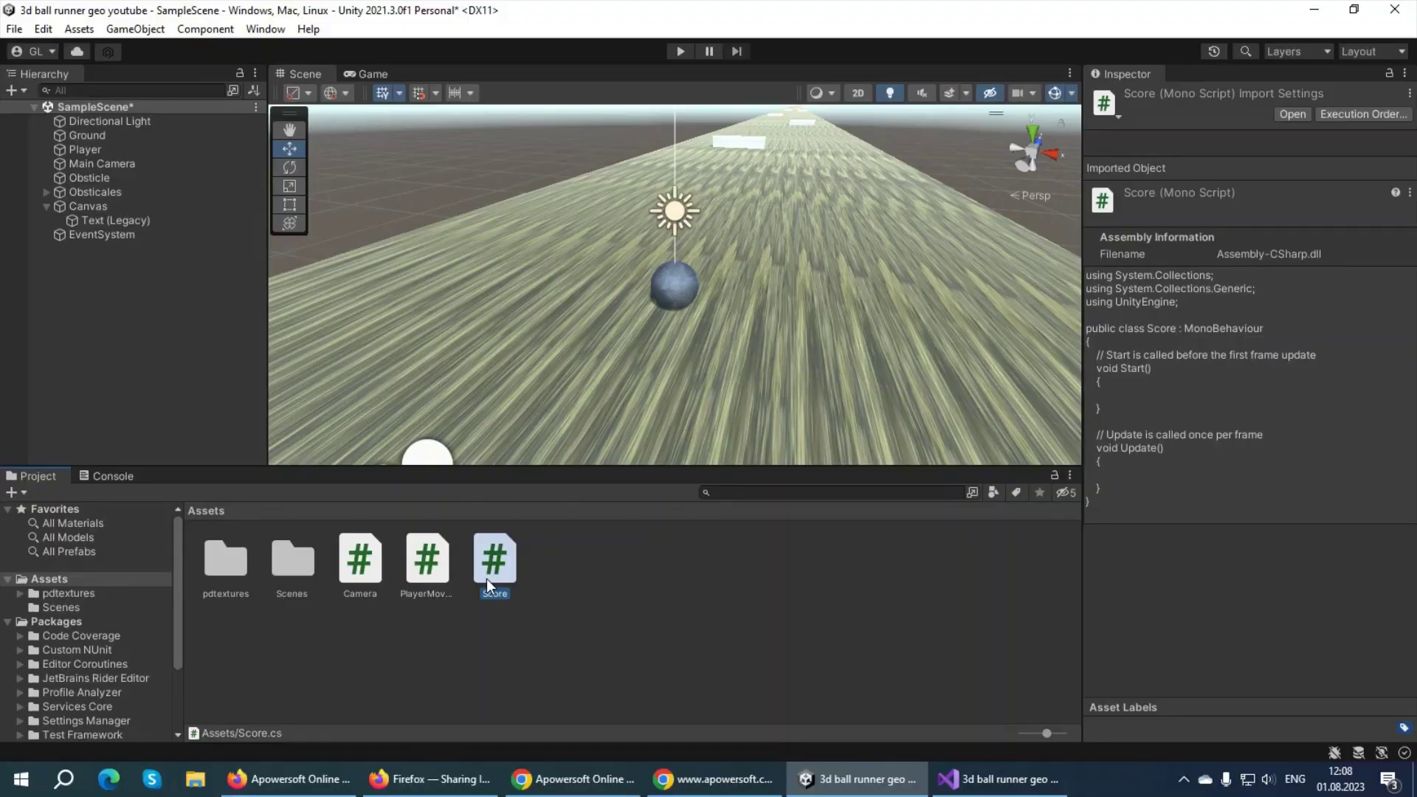
pyautogui.doubleClick(486, 579)
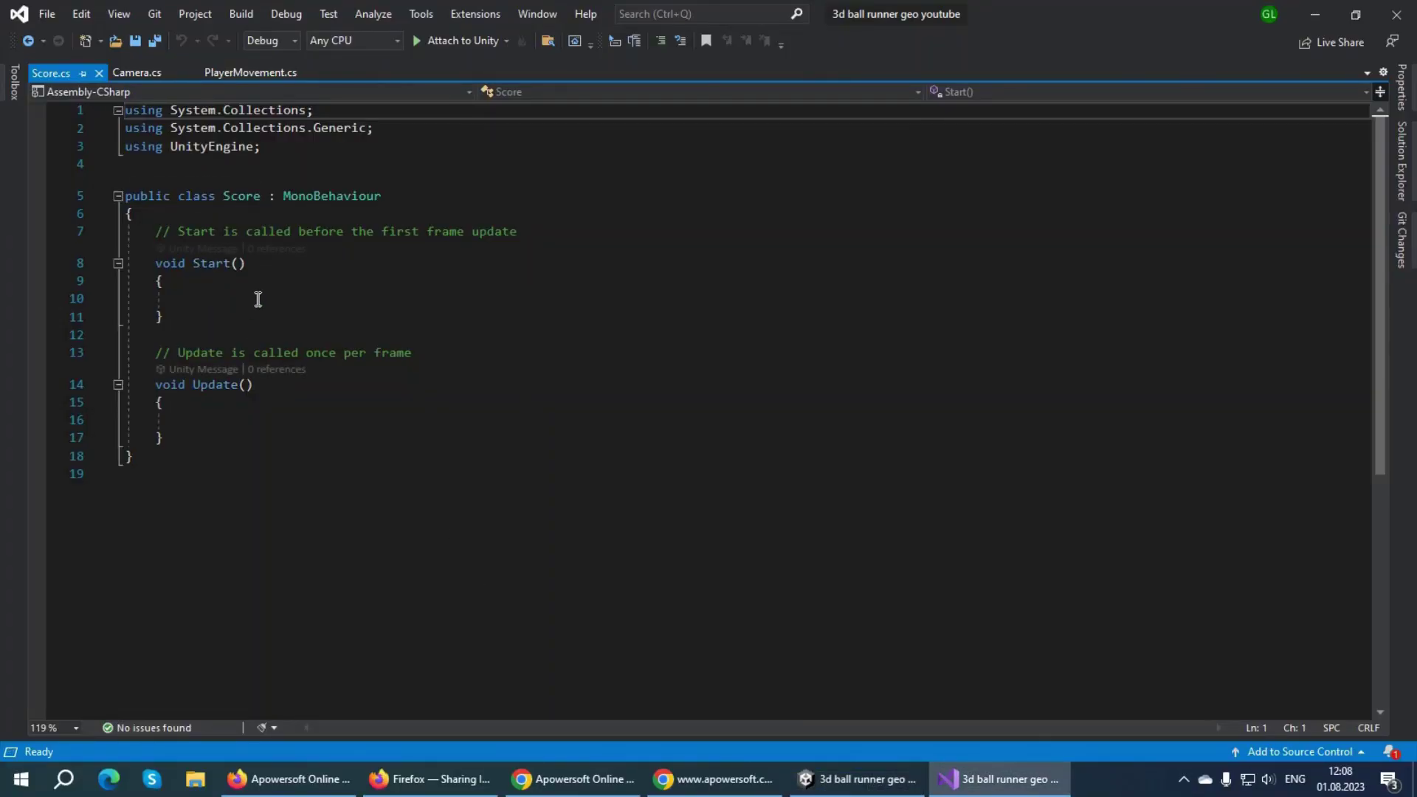
# Add a 'using UnityEngine.UI;' import to Score.cs and save.
pyautogui.click(279, 155)
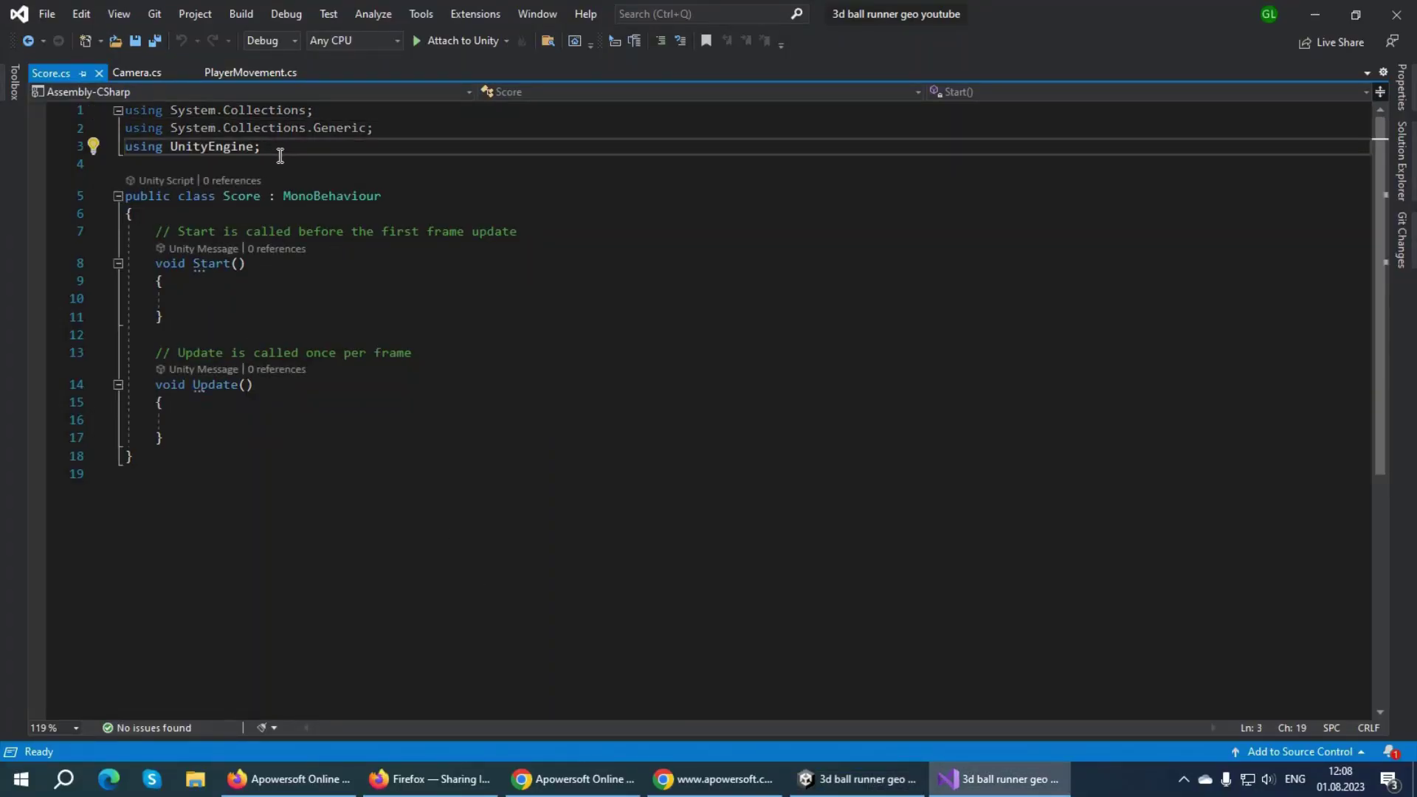
pyautogui.press('Return')
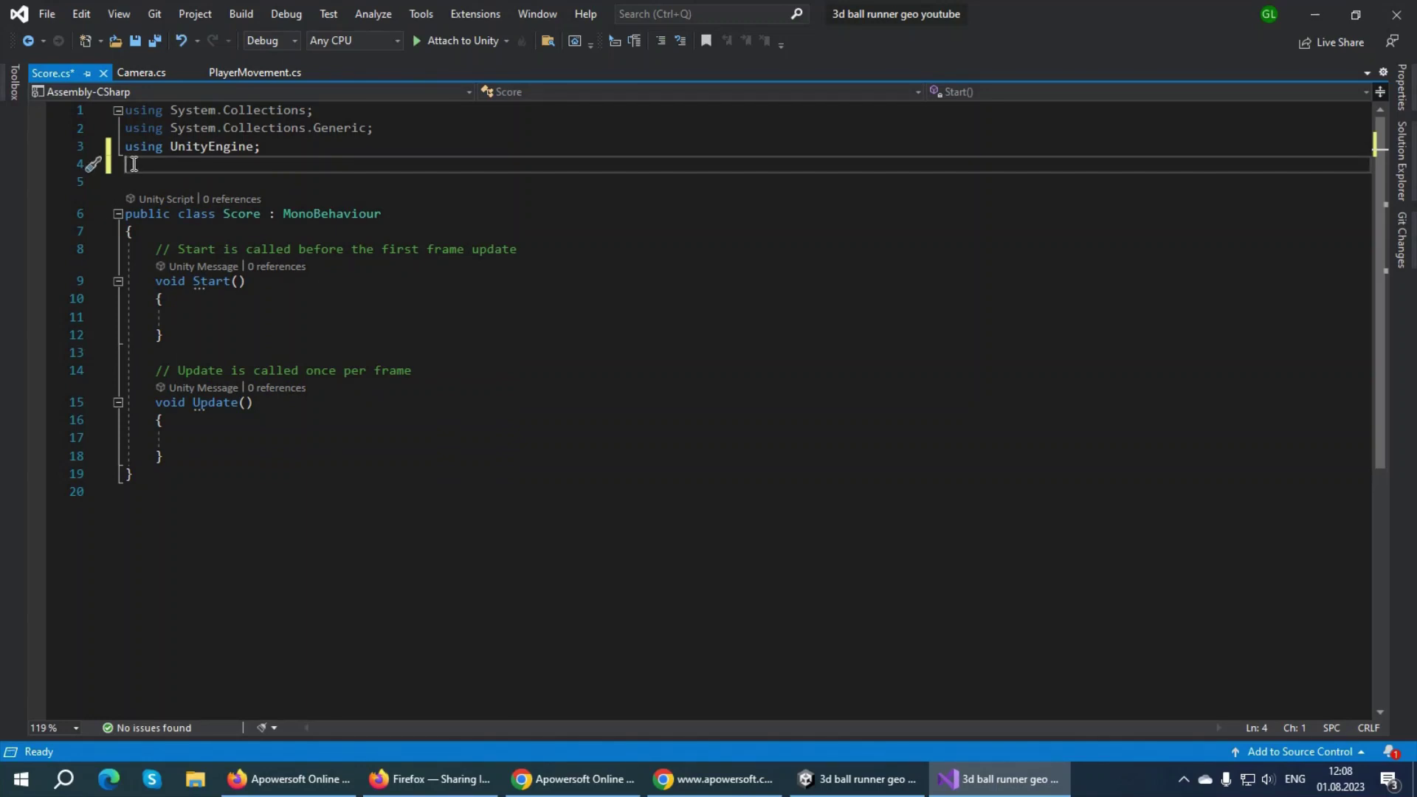
pyautogui.write('using ')
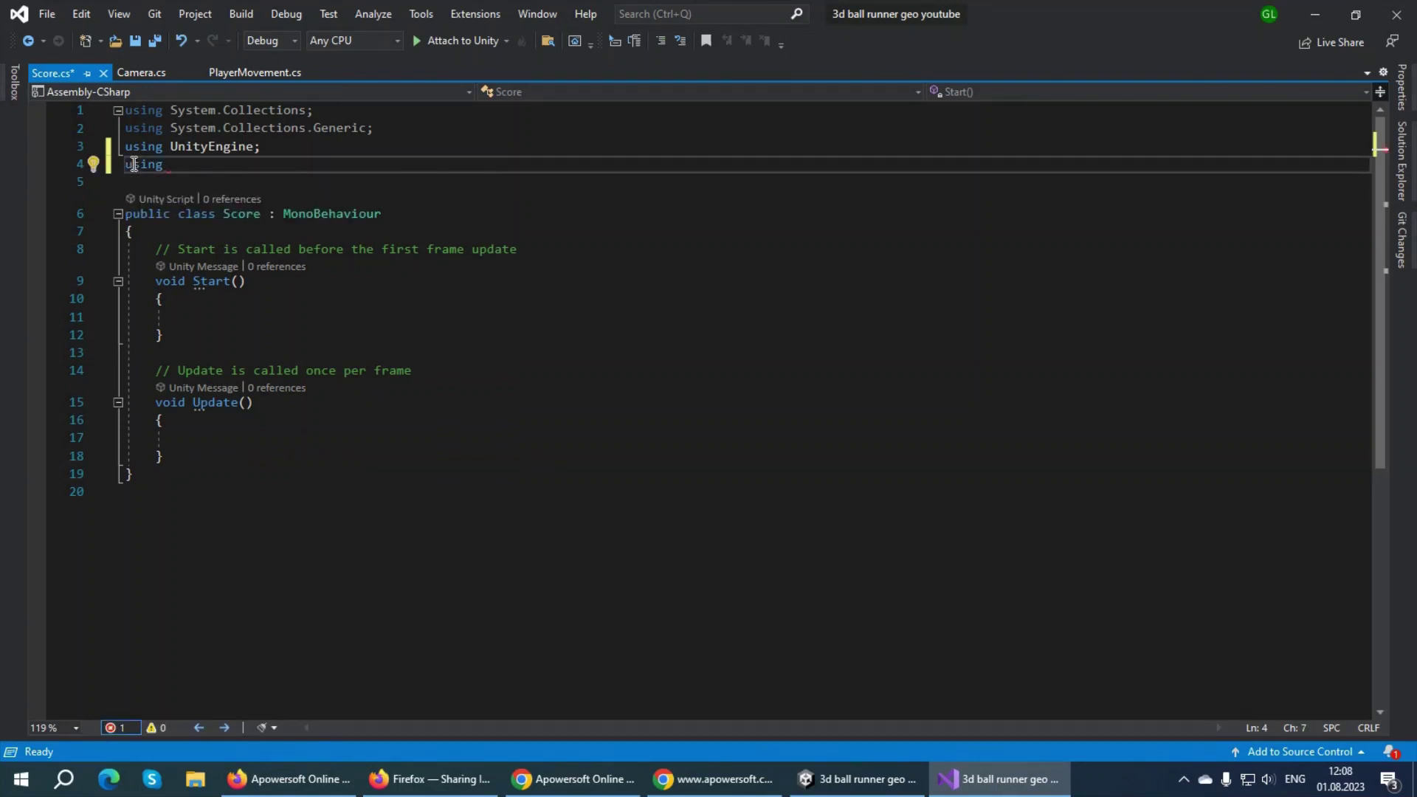
pyautogui.write('Unity')
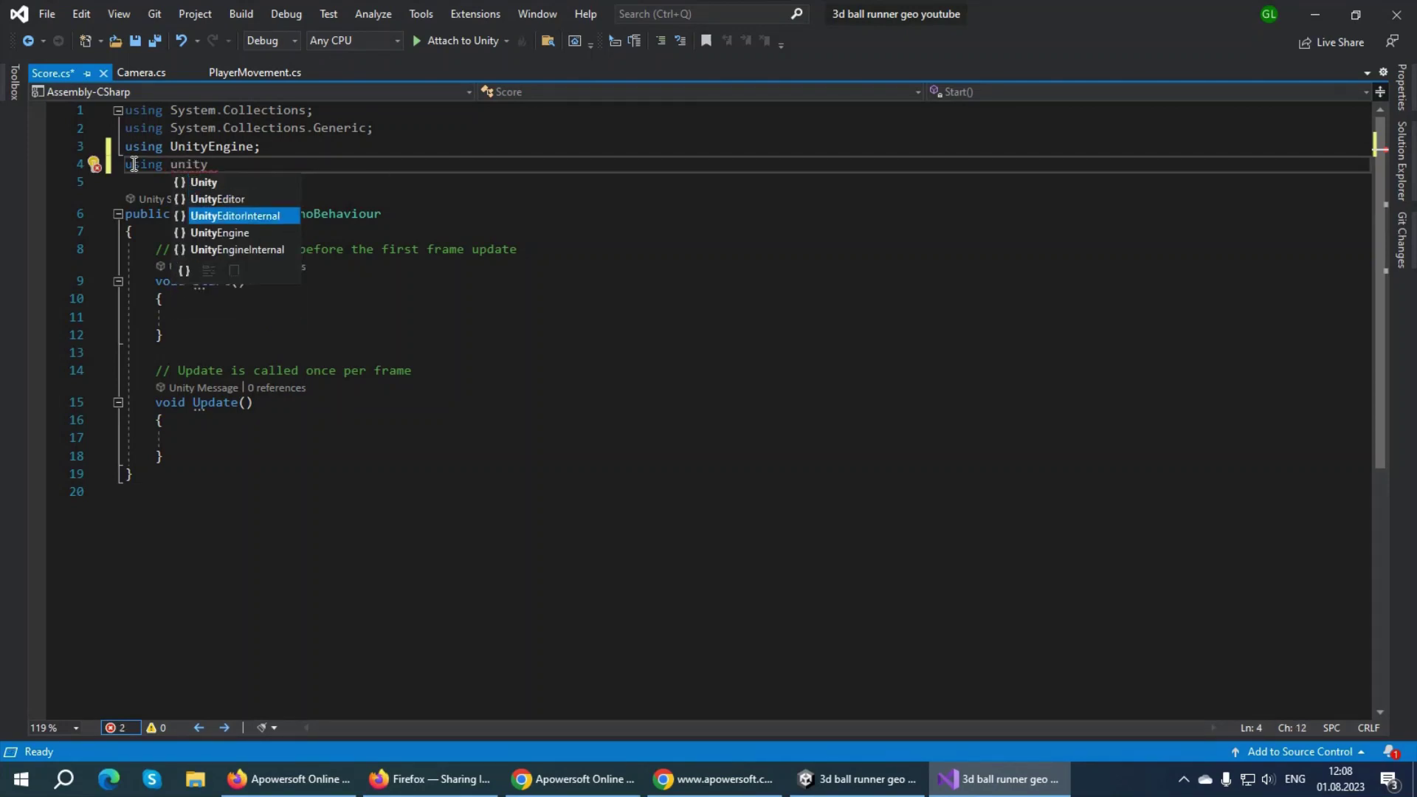
pyautogui.write('Engine.UI')
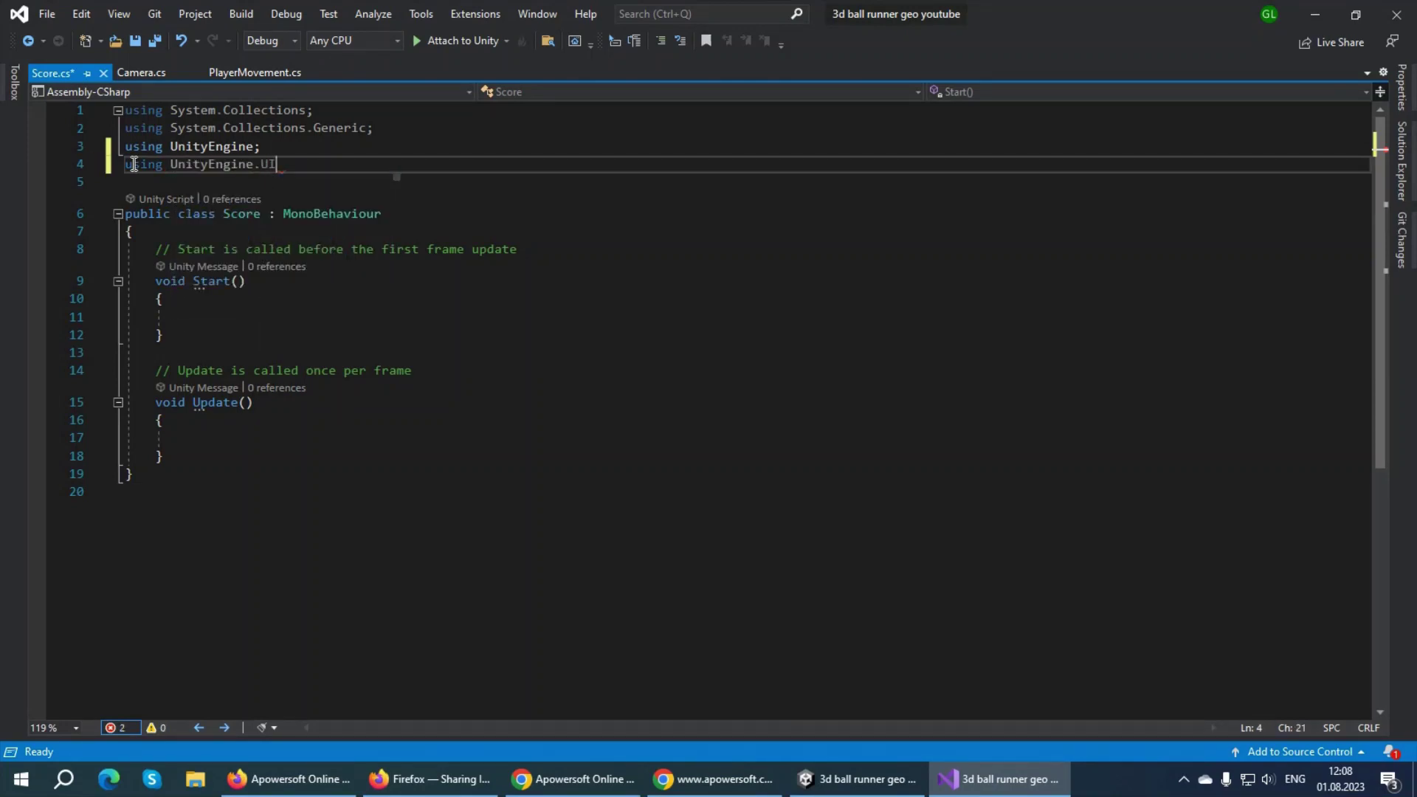
pyautogui.write(';')
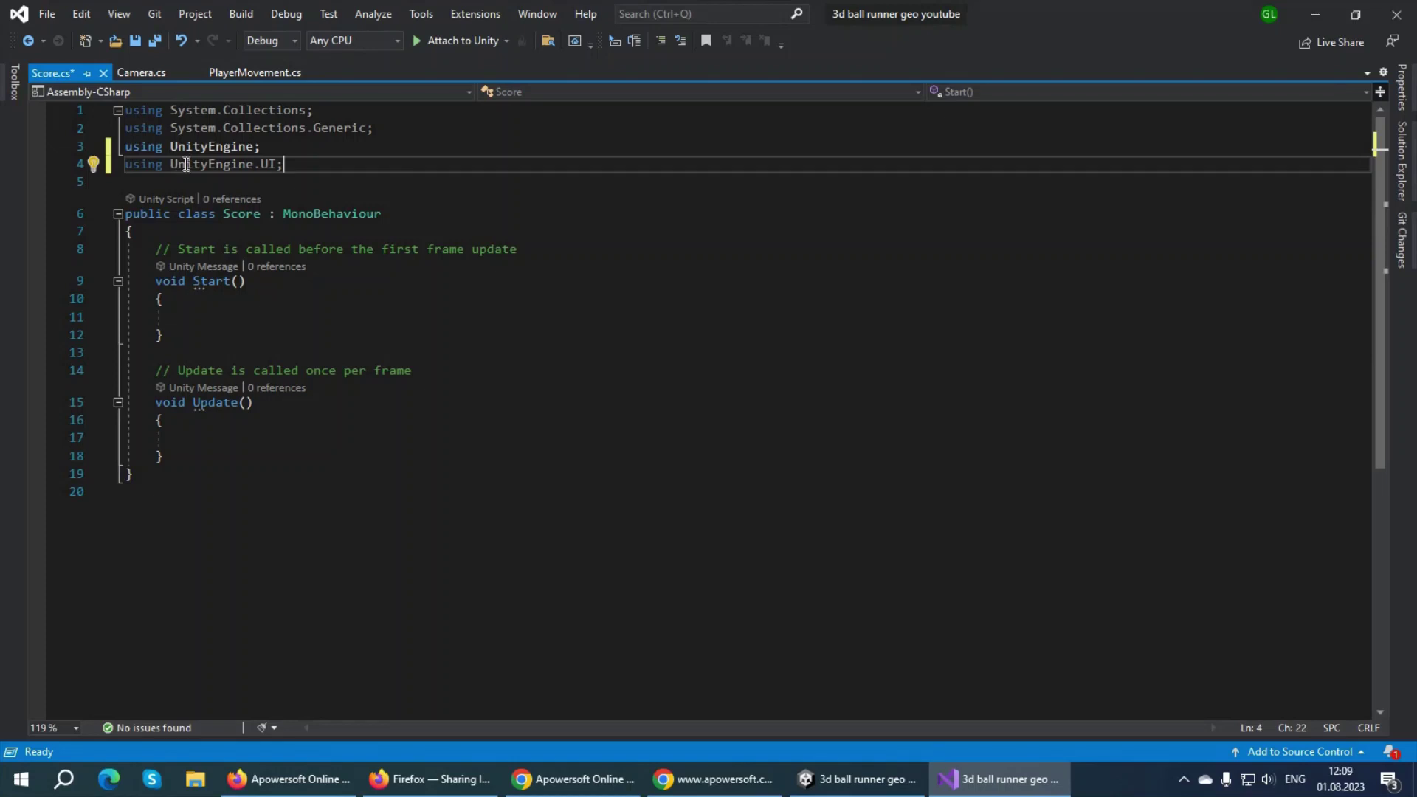
pyautogui.hotkey('ctrl', 's')
# Declare 'public Transform player;' and 'public Text scoreText;' fields in the Score class.
pyautogui.click(223, 233)
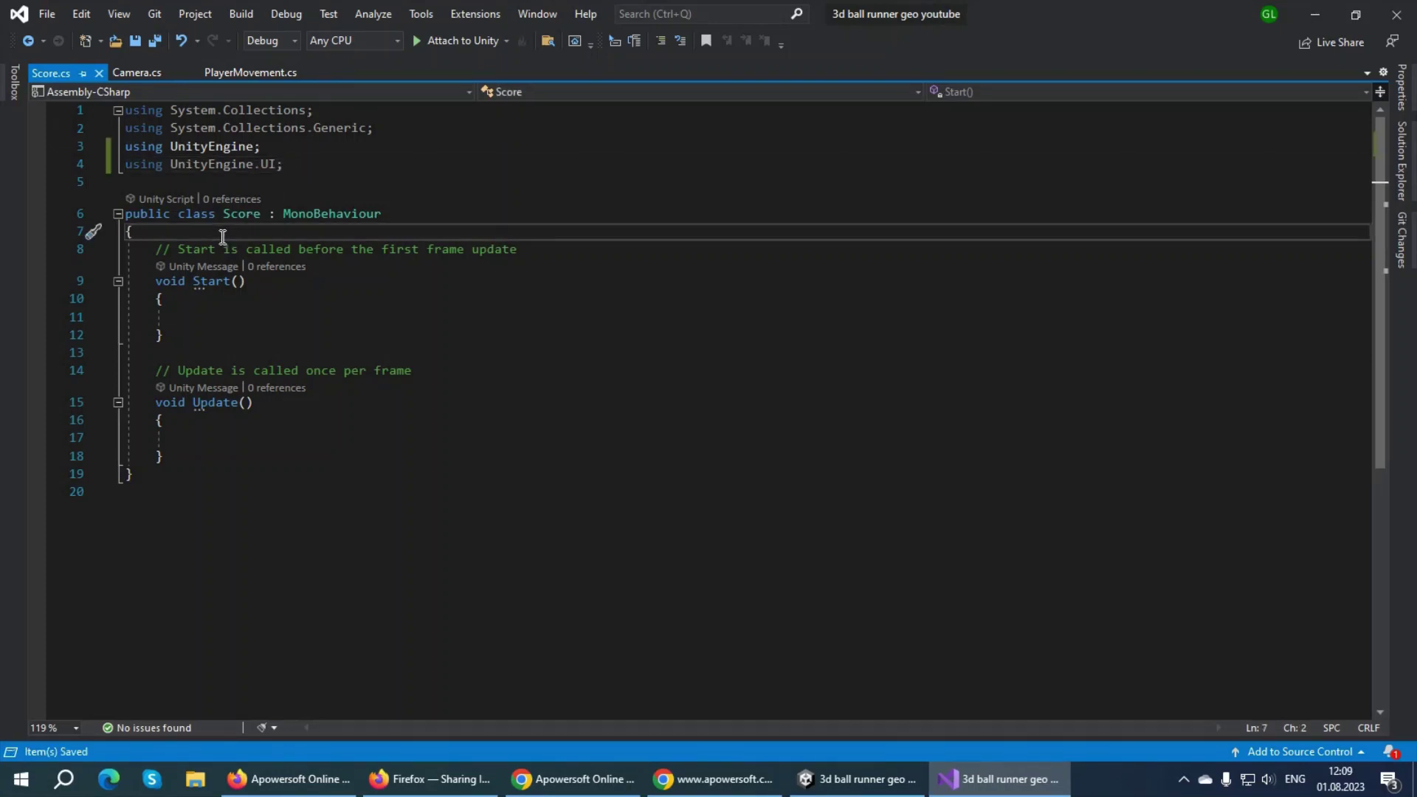
pyautogui.press('Return')
pyautogui.press('Return')
pyautogui.press('Up')
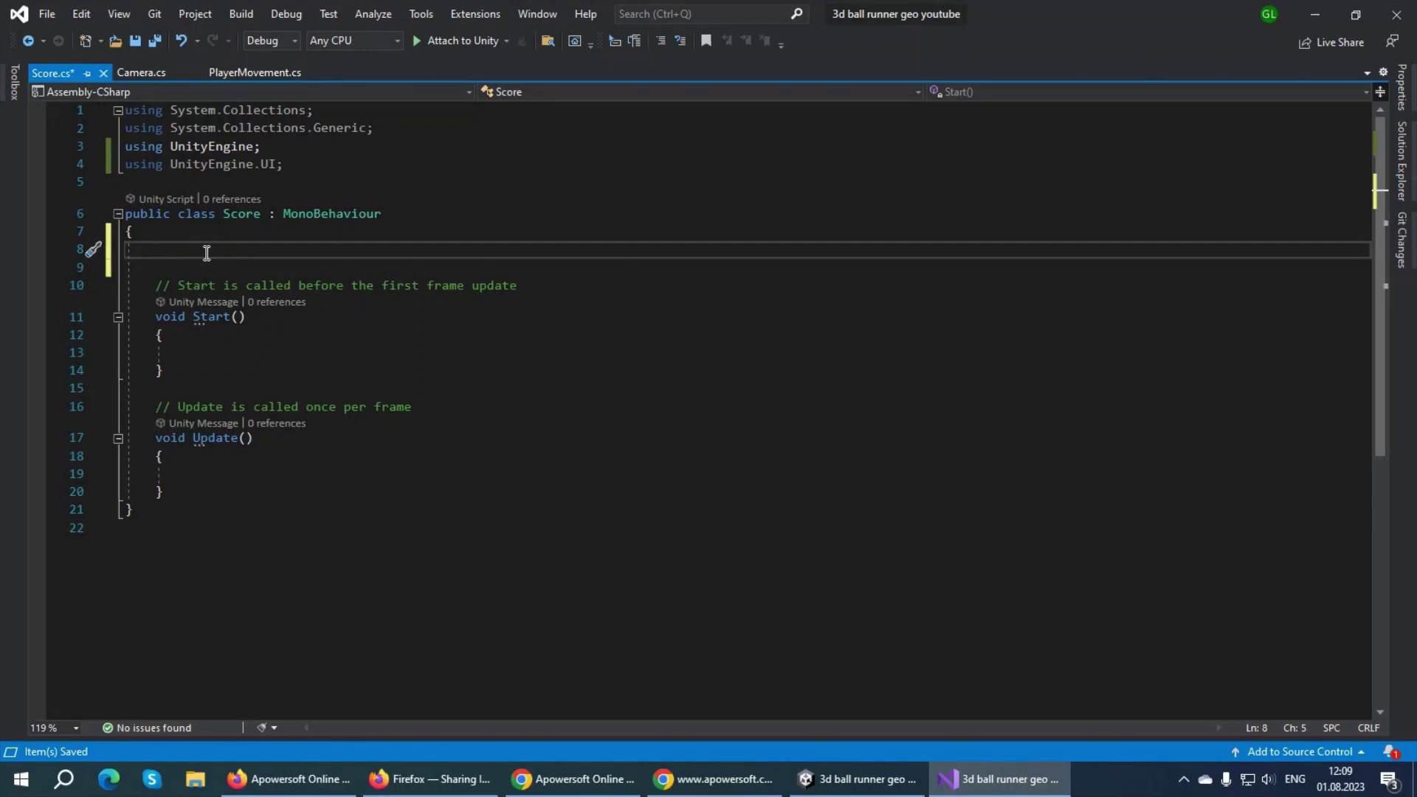
pyautogui.write('public tra')
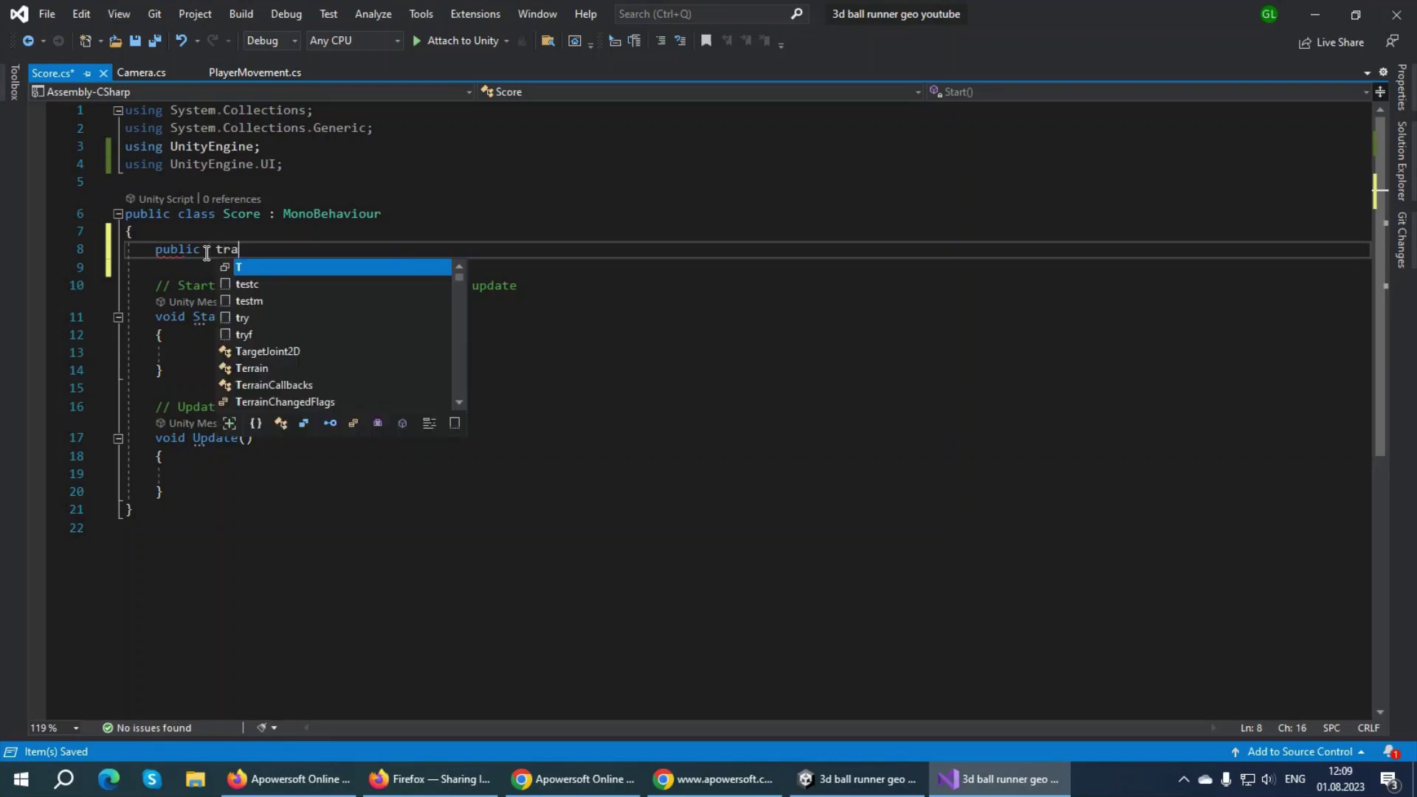
pyautogui.write('n pl')
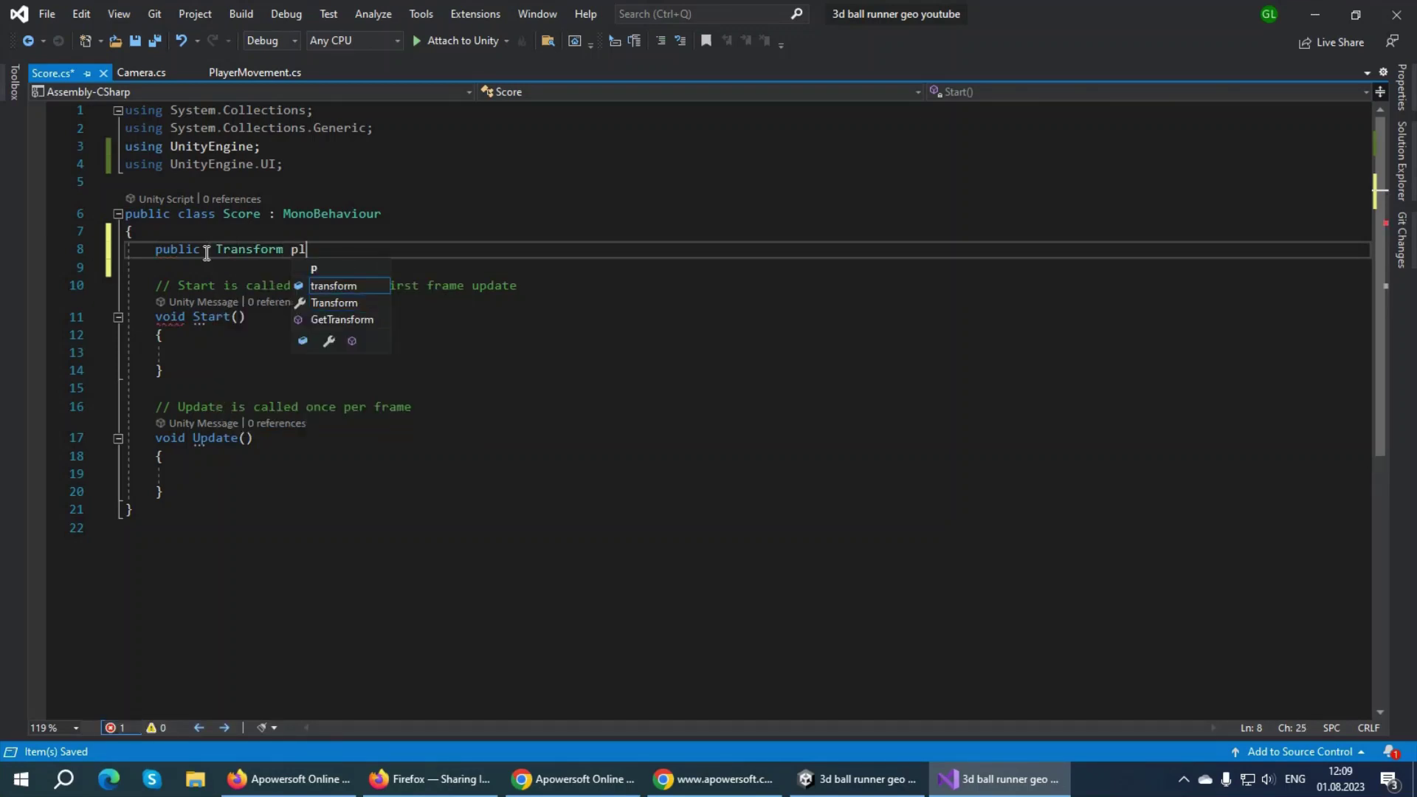
pyautogui.write('ayer;')
pyautogui.press('Return')
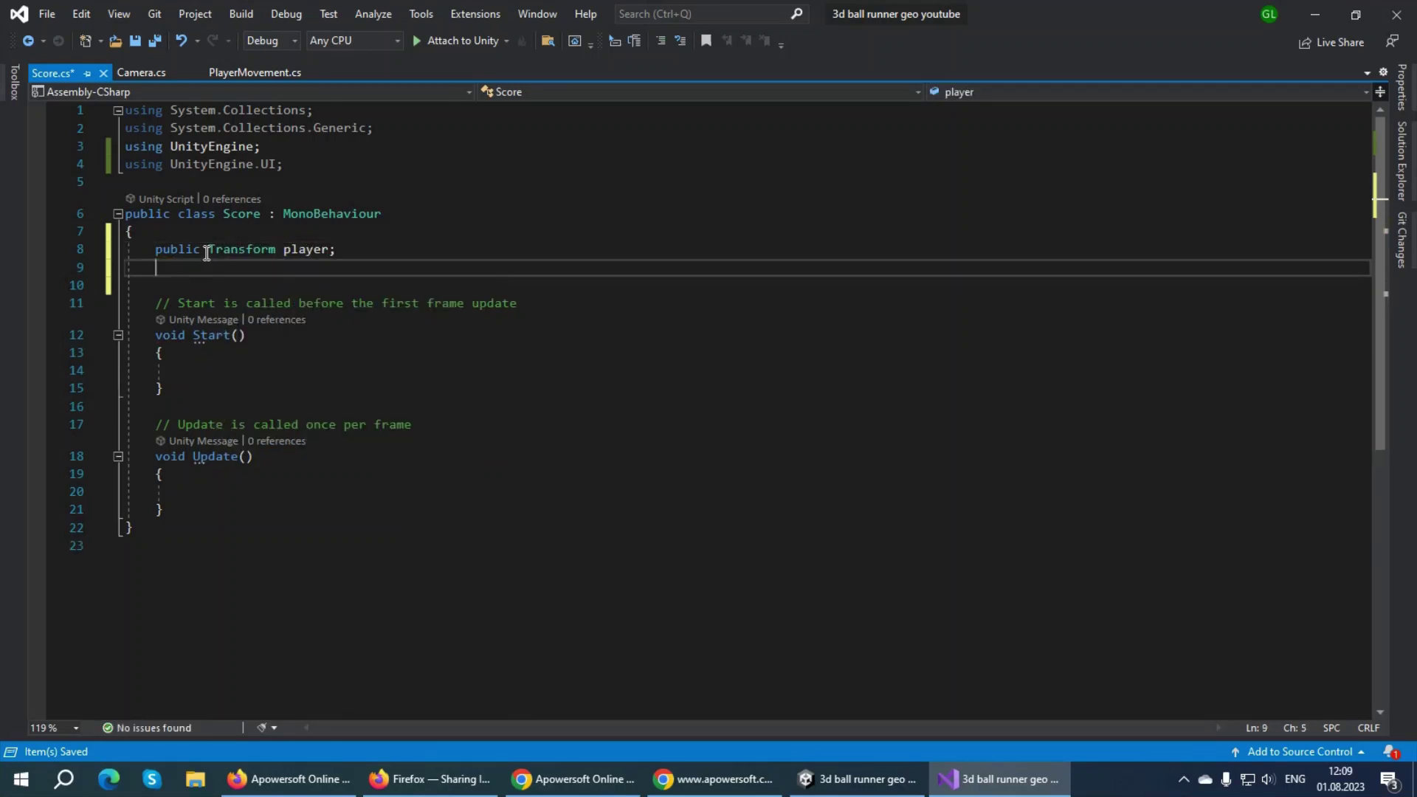
pyautogui.write('public ')
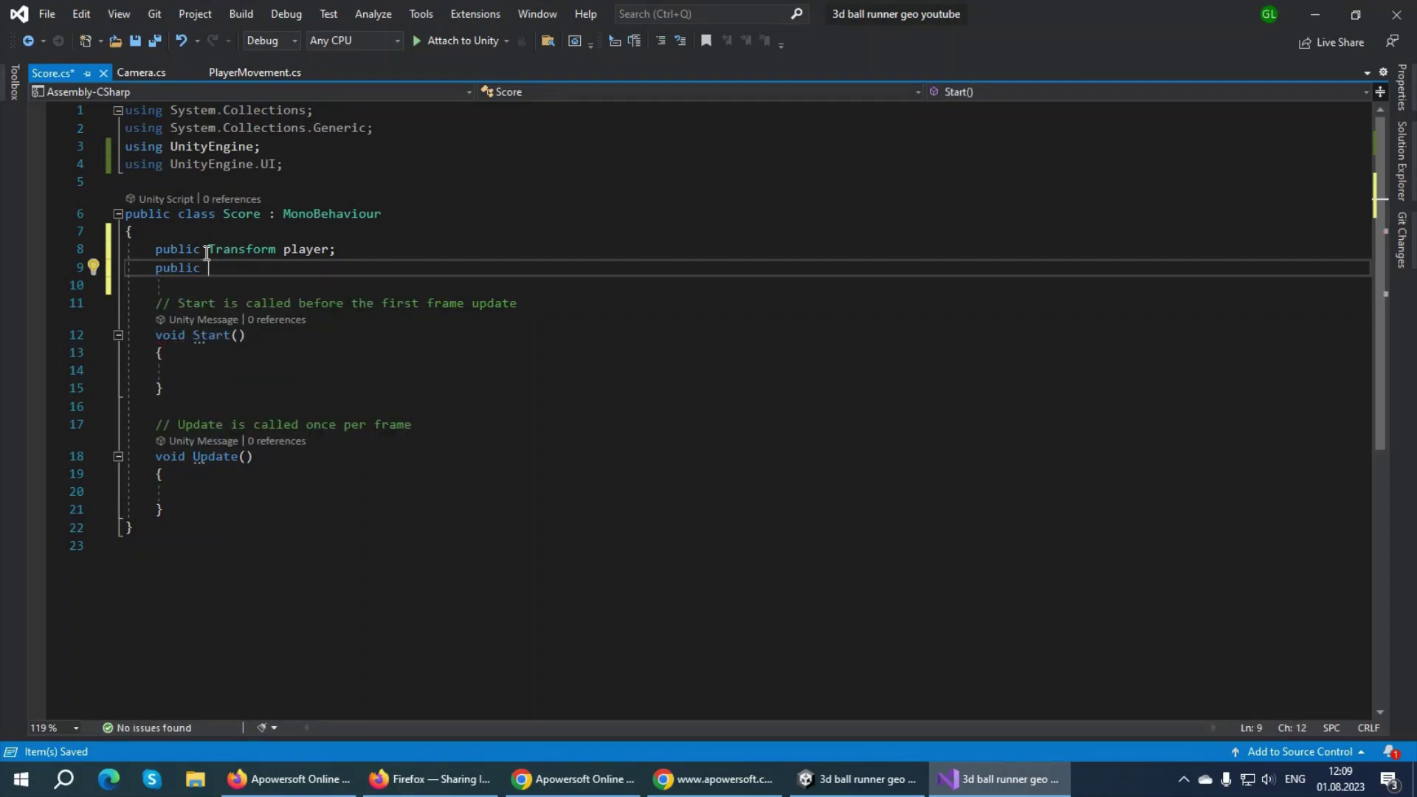
pyautogui.write('Text')
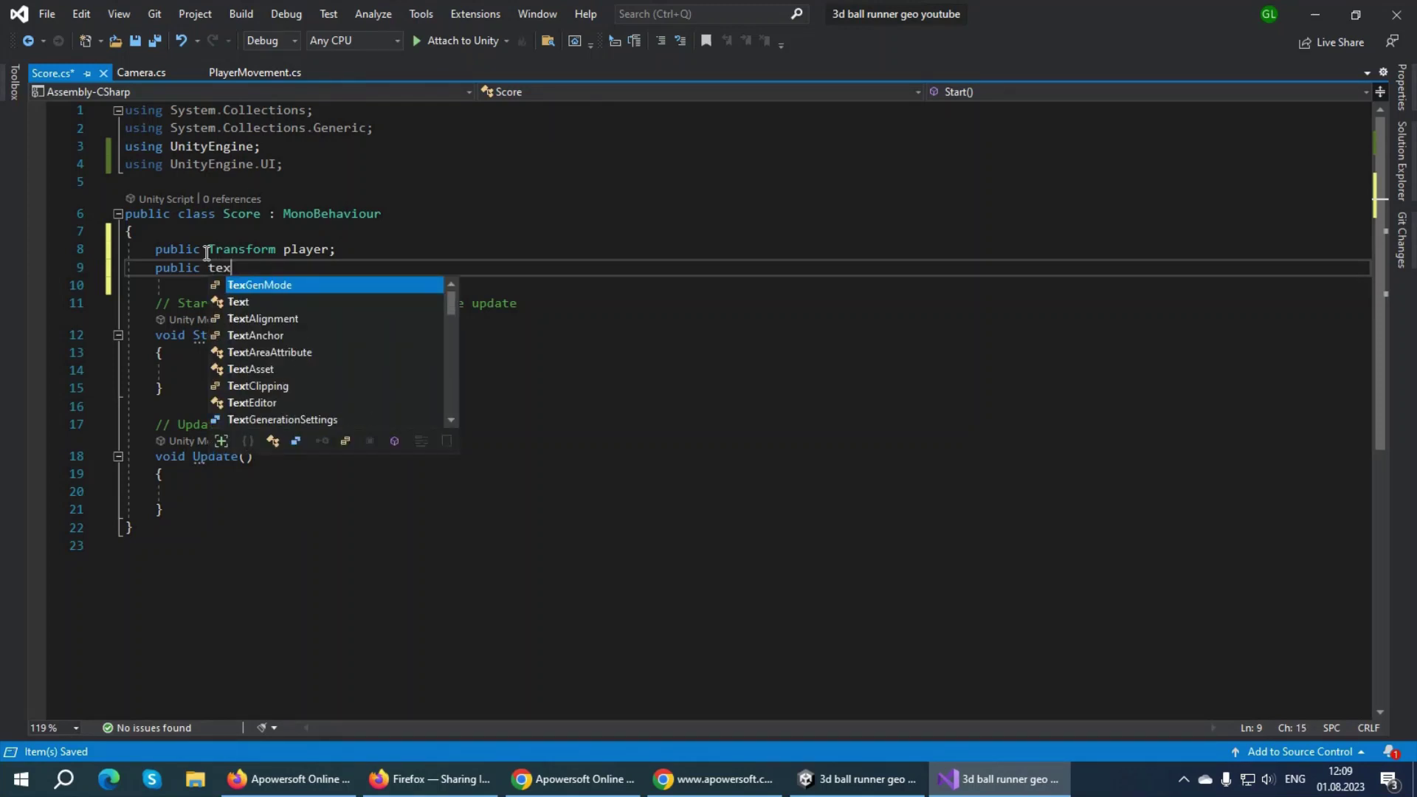
pyautogui.press('Tab')
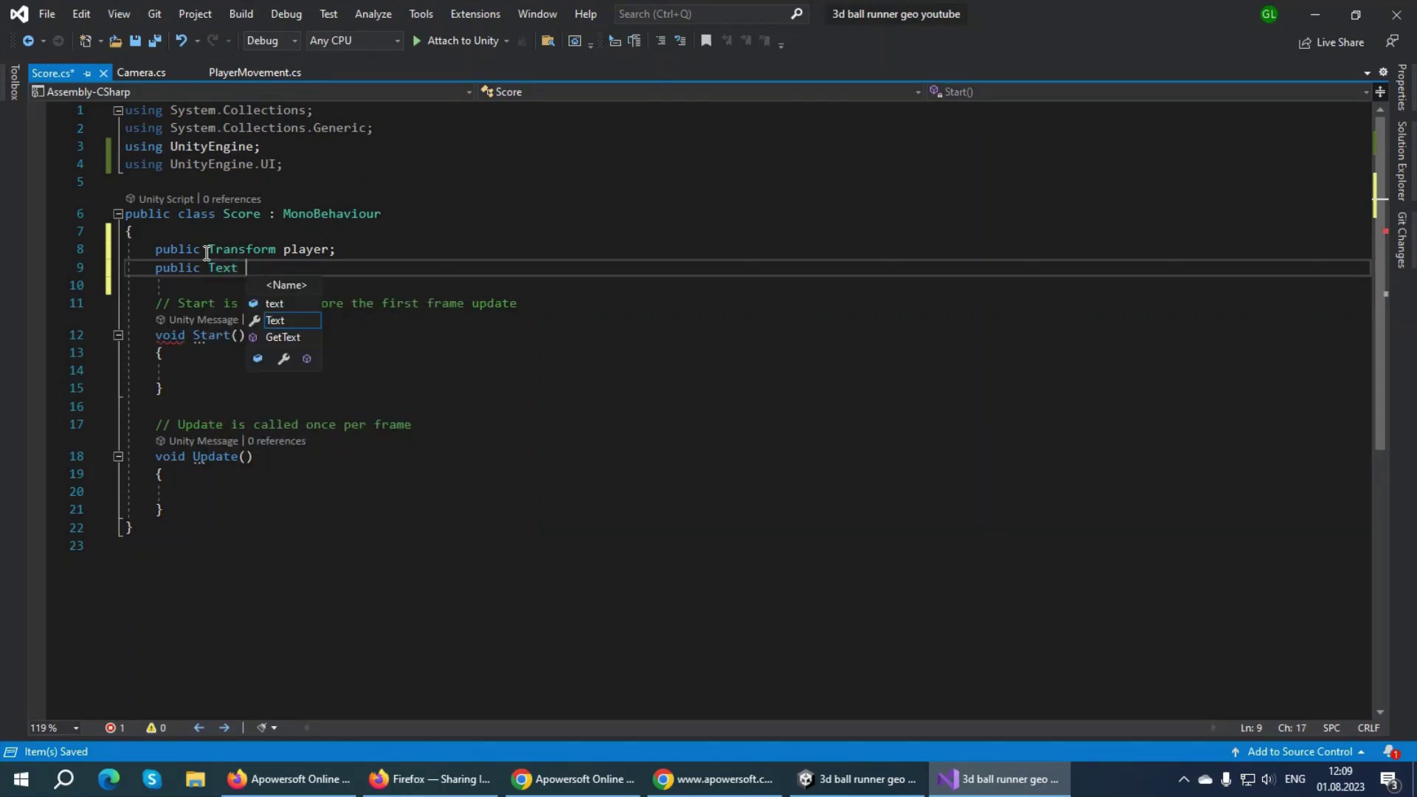
pyautogui.write('scor')
pyautogui.write('eTes')
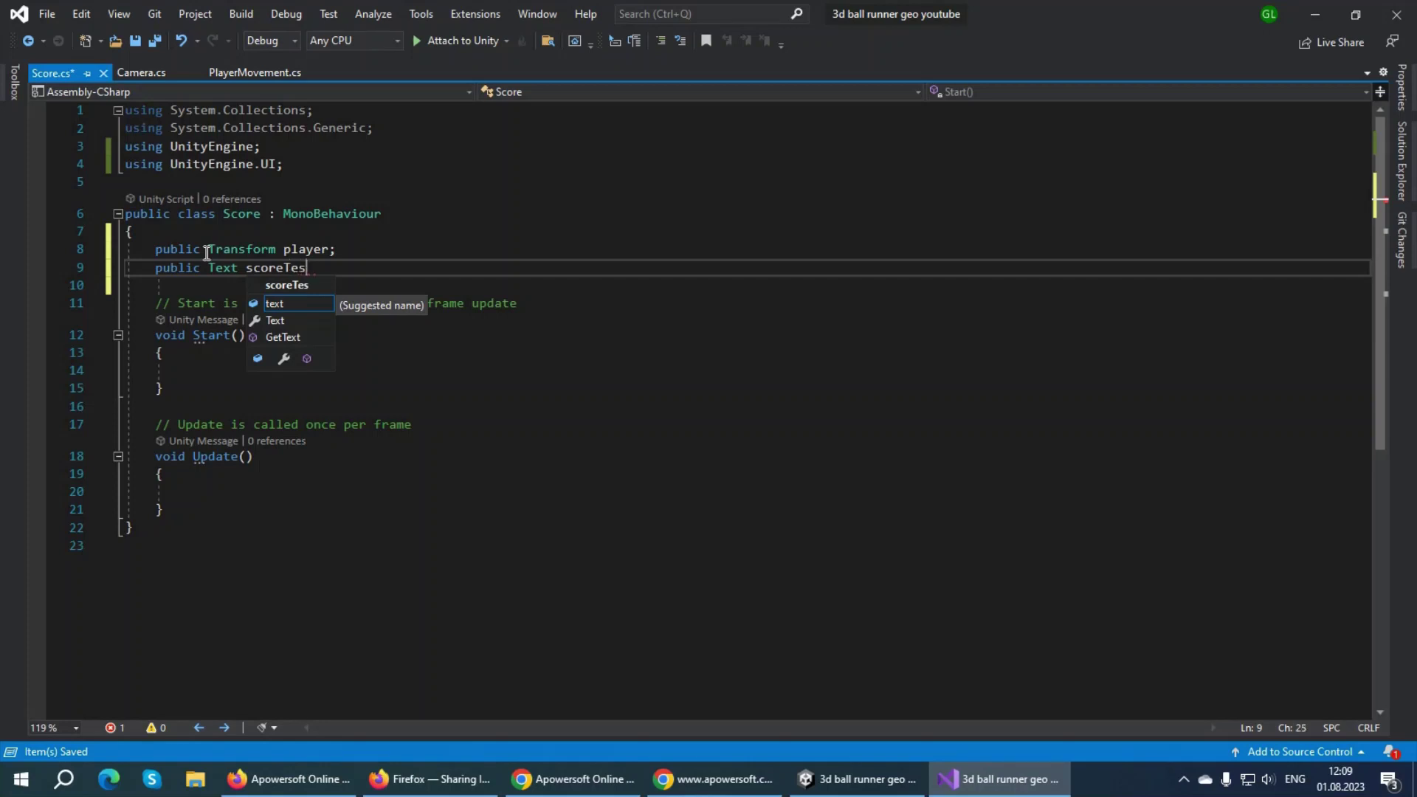
pyautogui.press('BackSpace')
pyautogui.write('xt;')
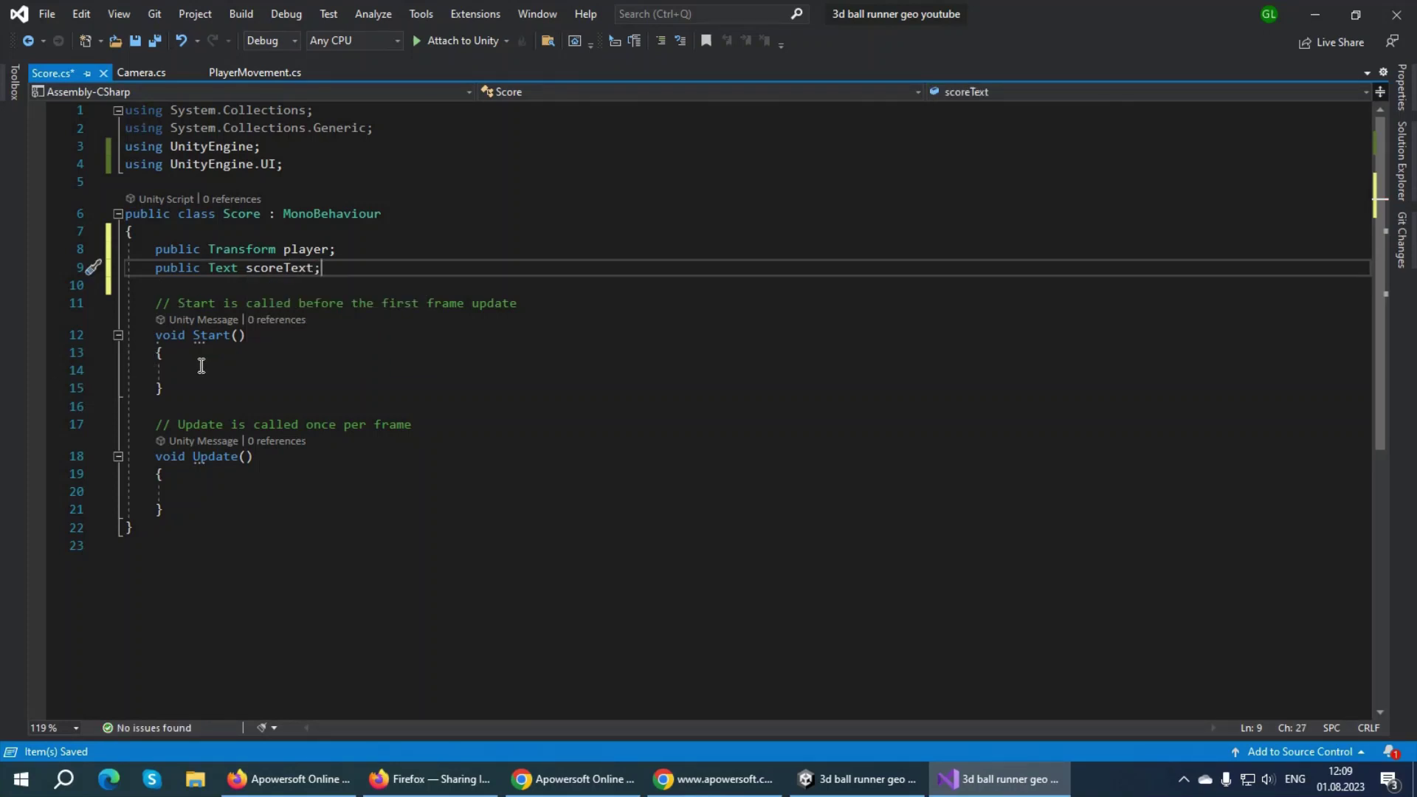
# In Update, start the line scoreText.text = "SCORE: " +.
pyautogui.click(206, 496)
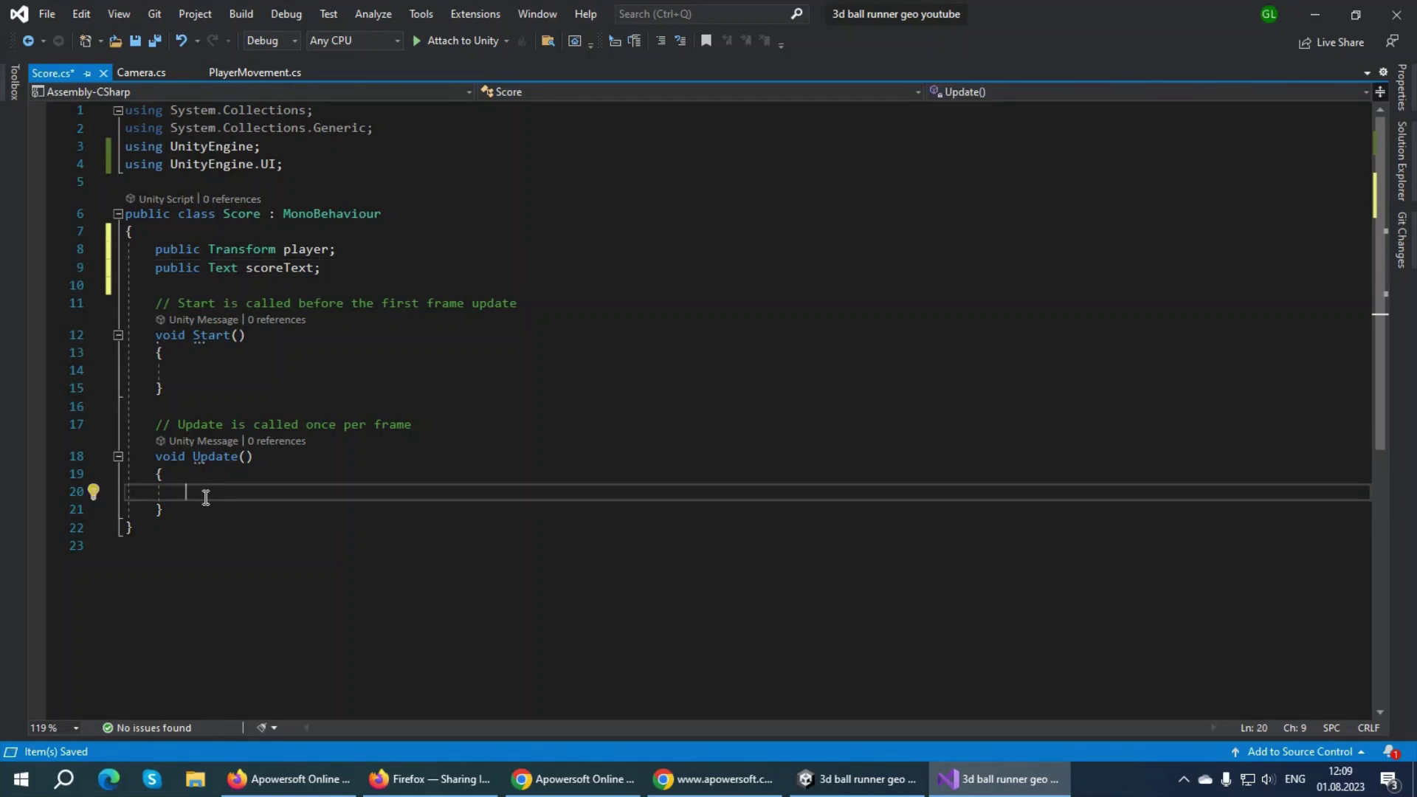
pyautogui.write('sc')
pyautogui.press('Down')
pyautogui.press('Down')
pyautogui.press('Up')
pyautogui.press('Up')
pyautogui.write('.')
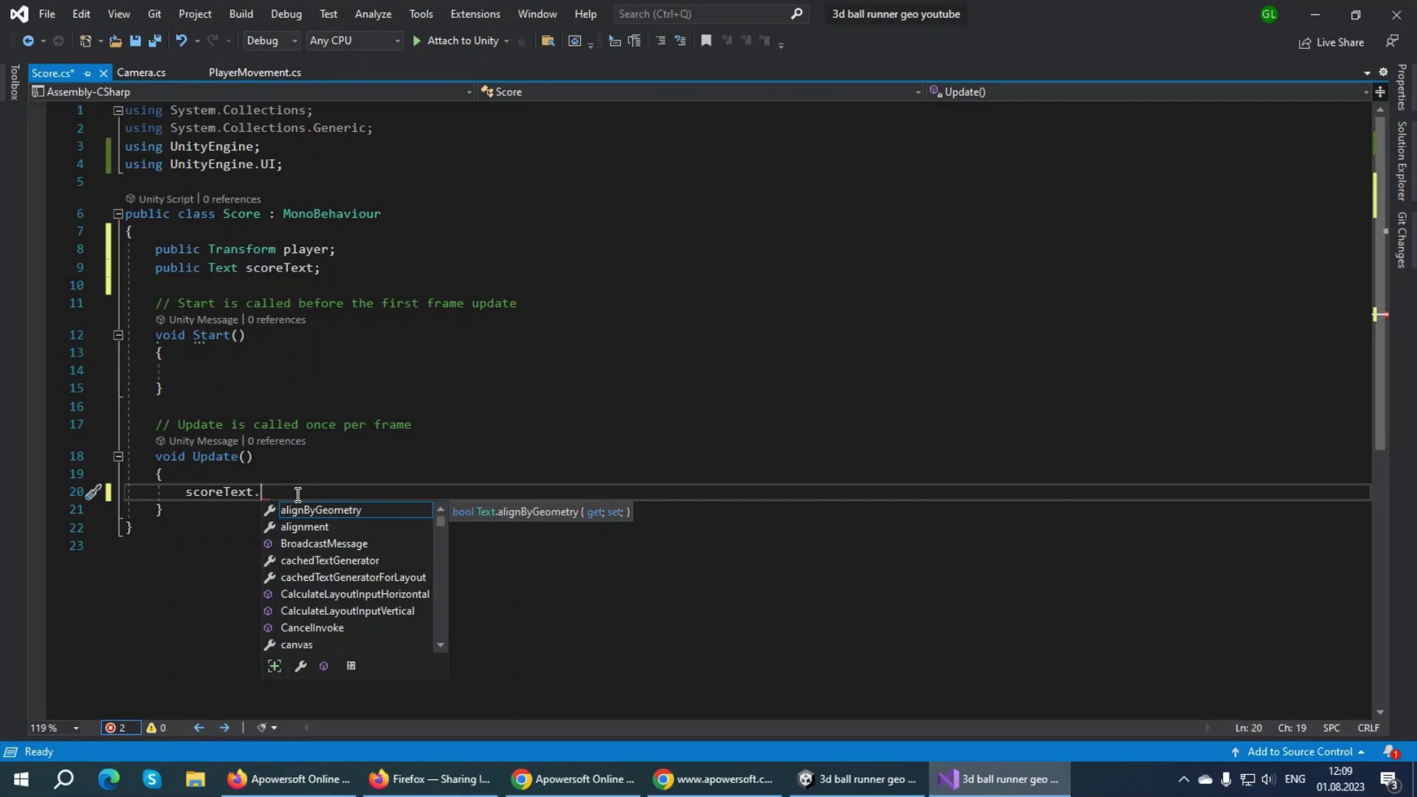
pyautogui.write('text')
pyautogui.press('Escape')
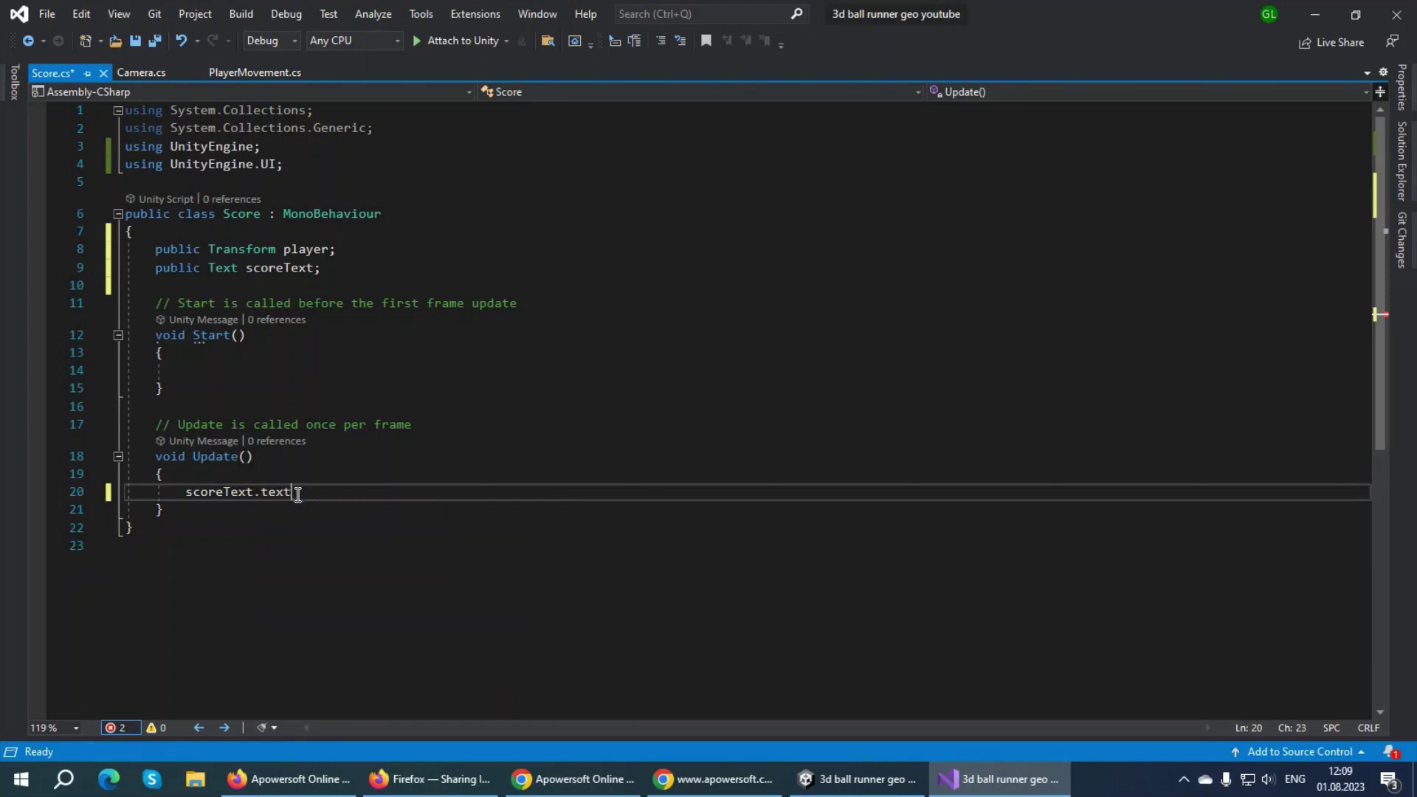
pyautogui.write('=')
pyautogui.click(826, 779)
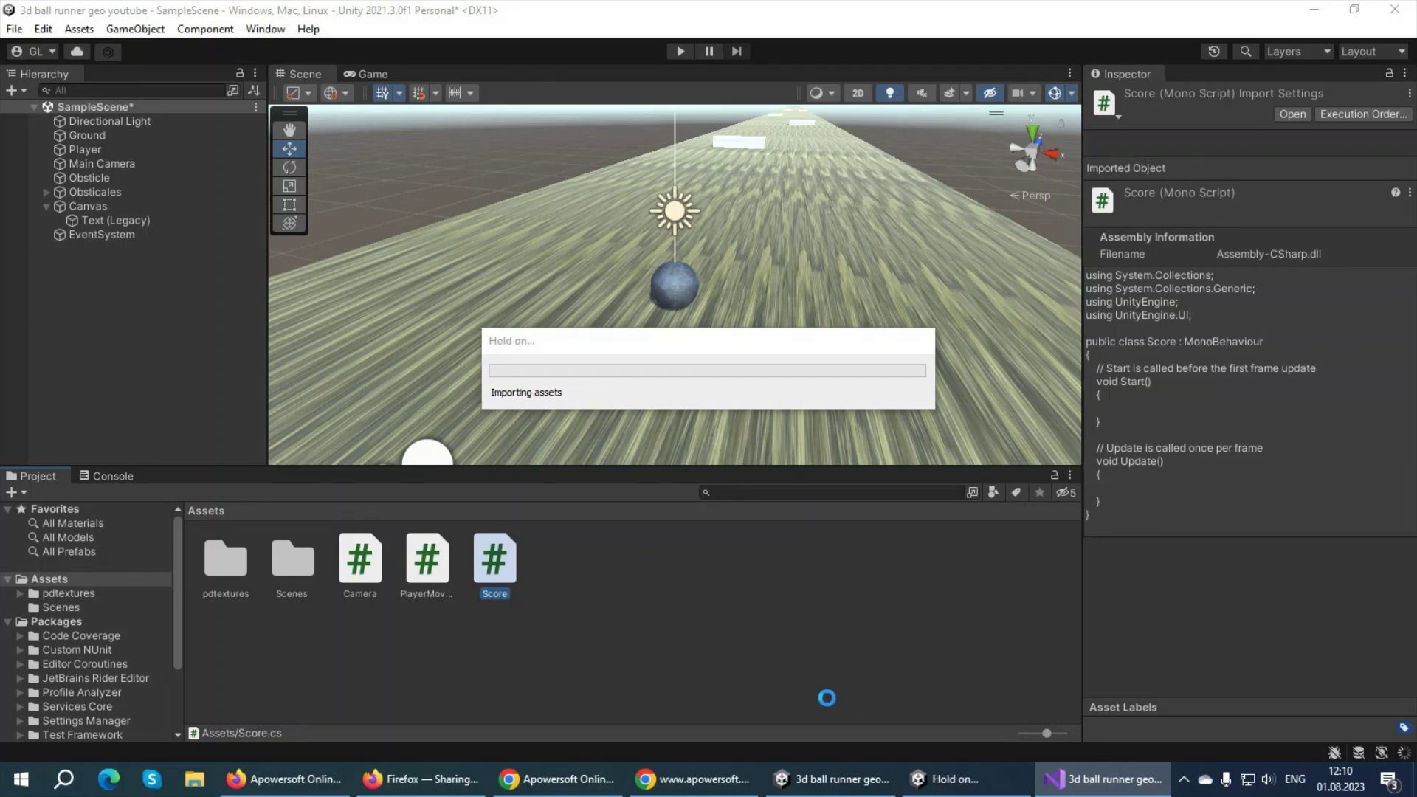
pyautogui.click(1001, 778)
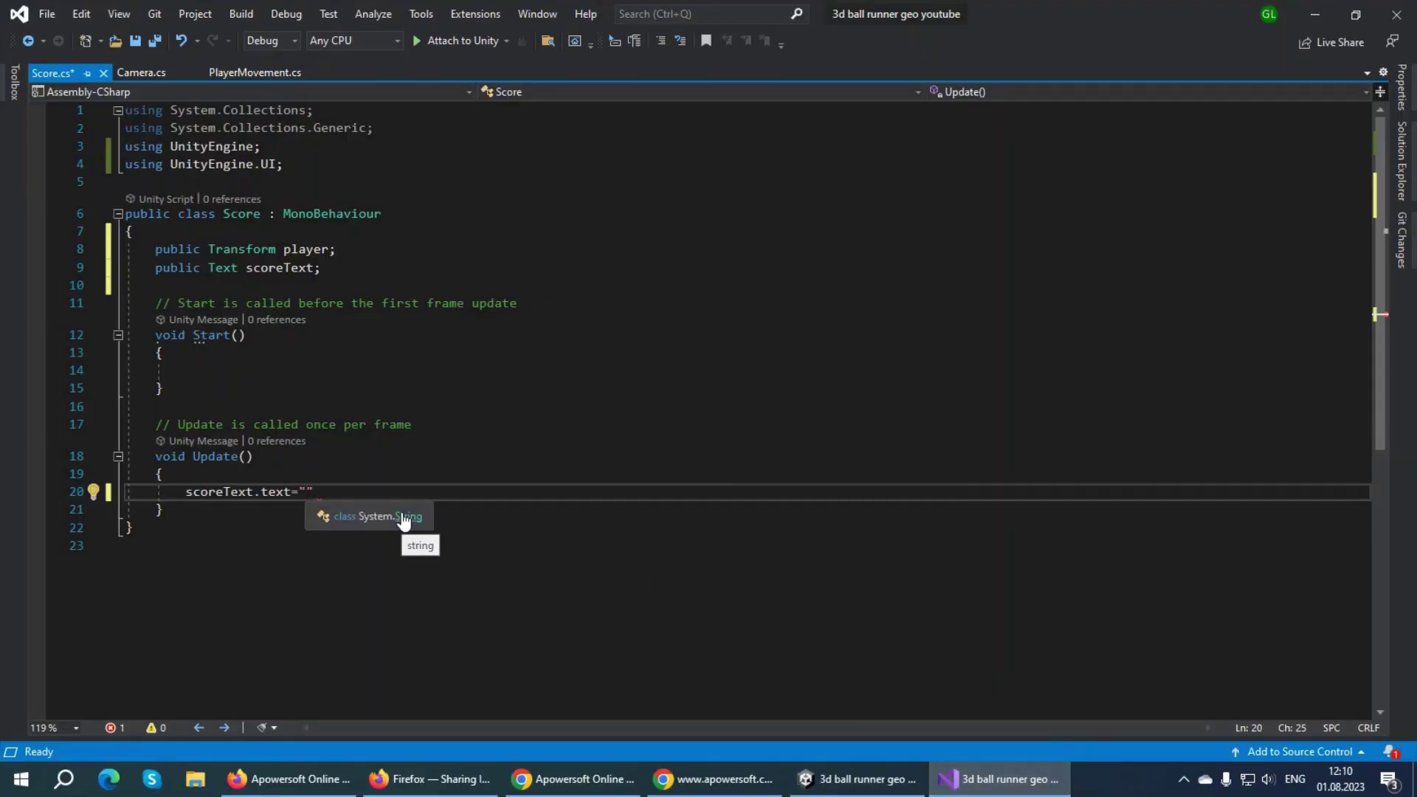
pyautogui.write('SCORE')
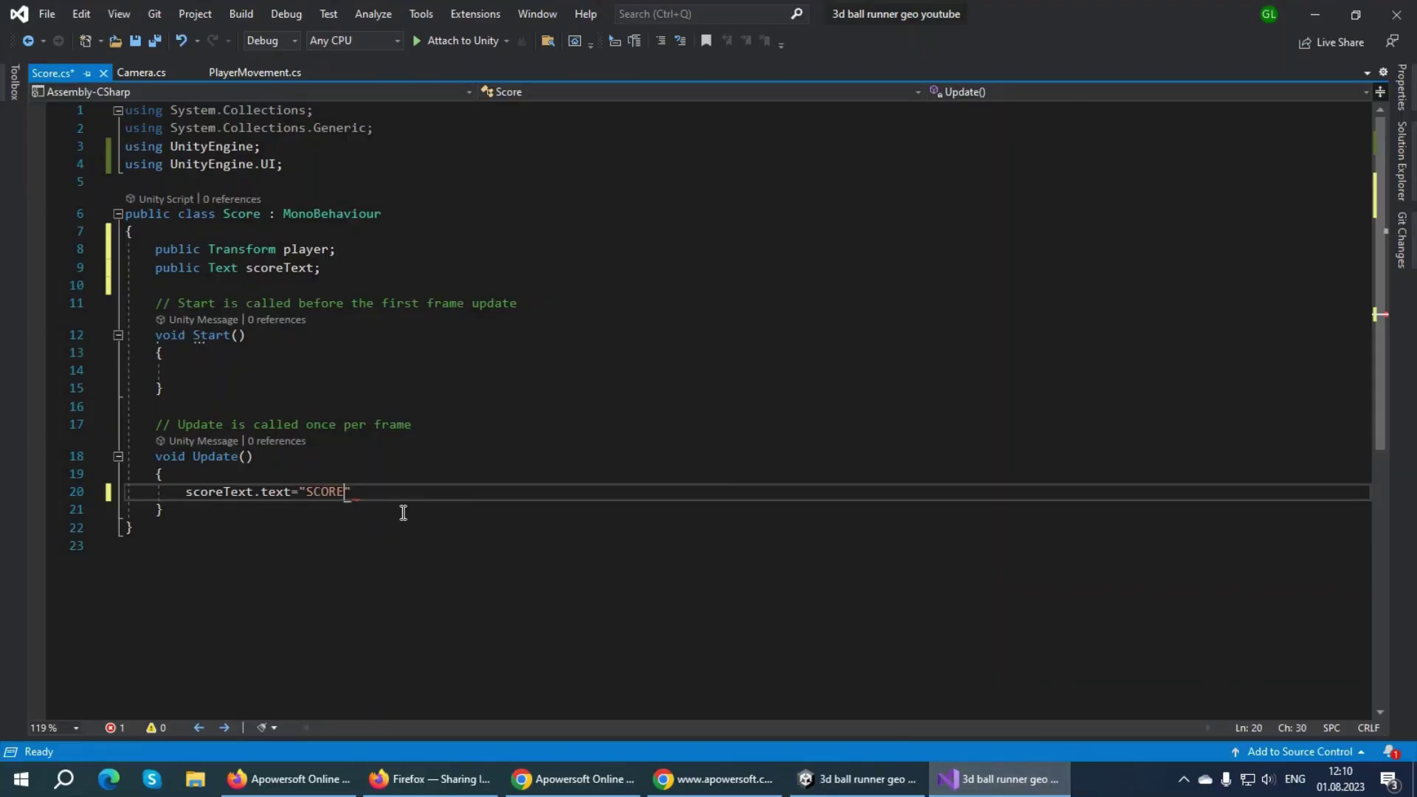
pyautogui.write(':')
pyautogui.write(' "')
pyautogui.write(' +')
# Append player.position.z to the score text expression.
pyautogui.click(856, 779)
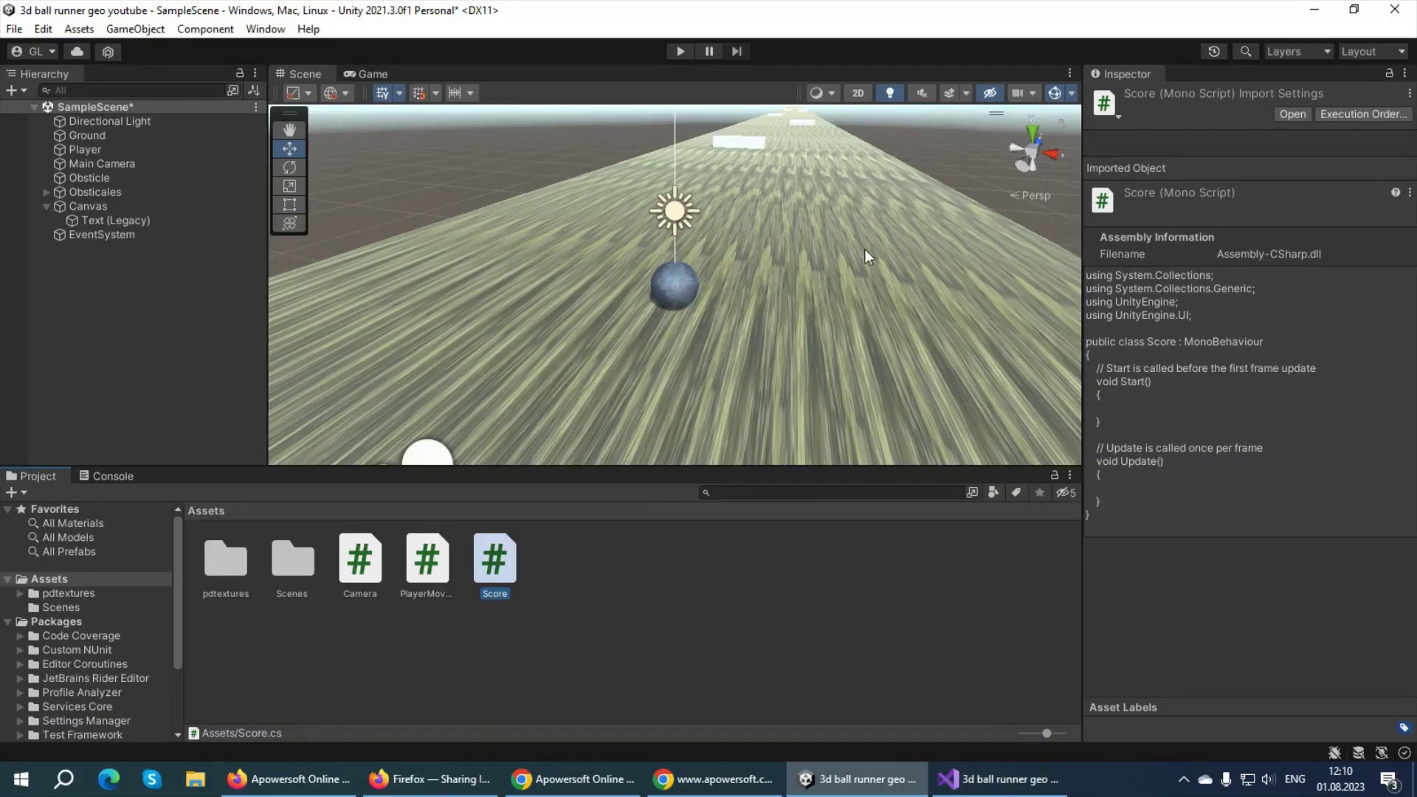
pyautogui.keyDown('alt'); pyautogui.moveTo(865, 249); pyautogui.dragTo(697, 290); pyautogui.keyUp('alt')
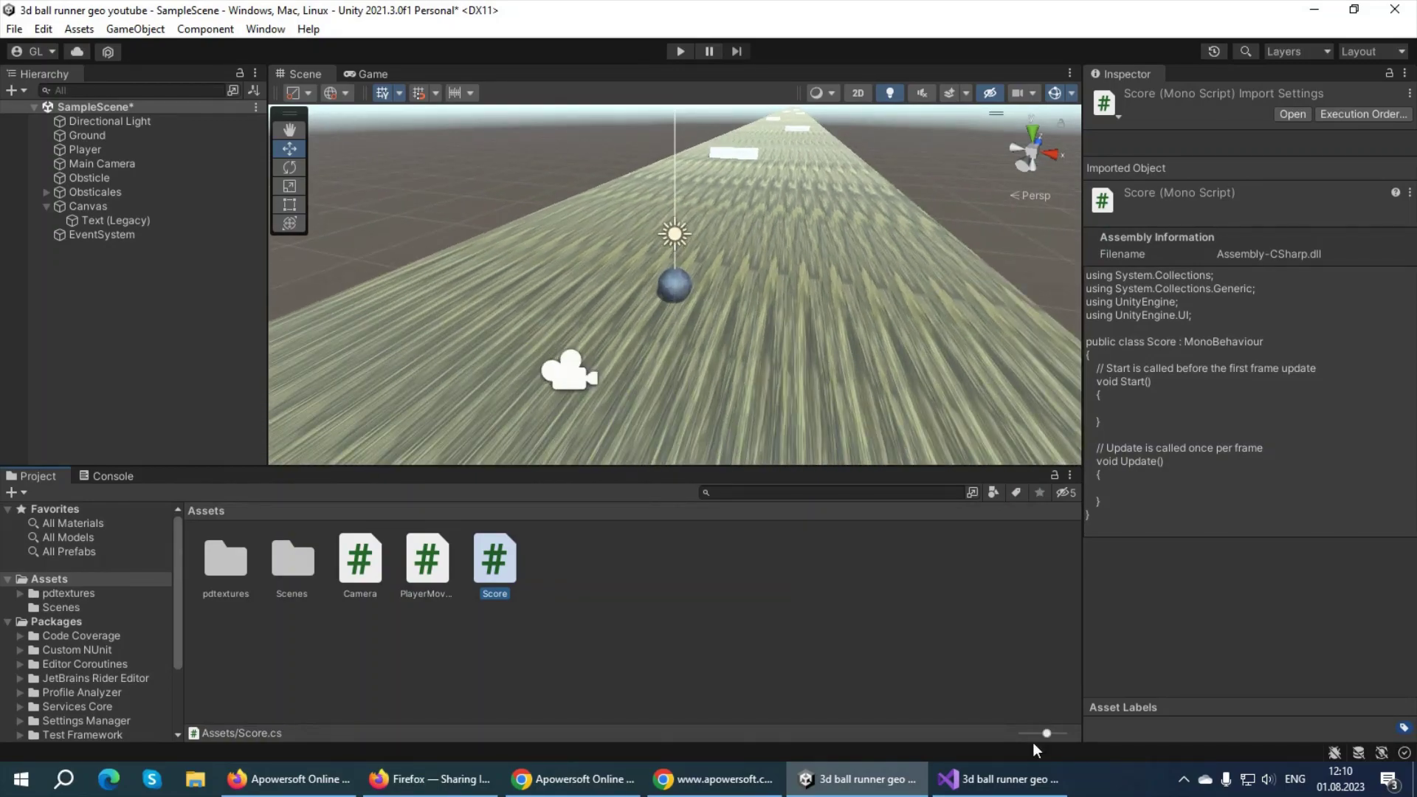
pyautogui.click(998, 779)
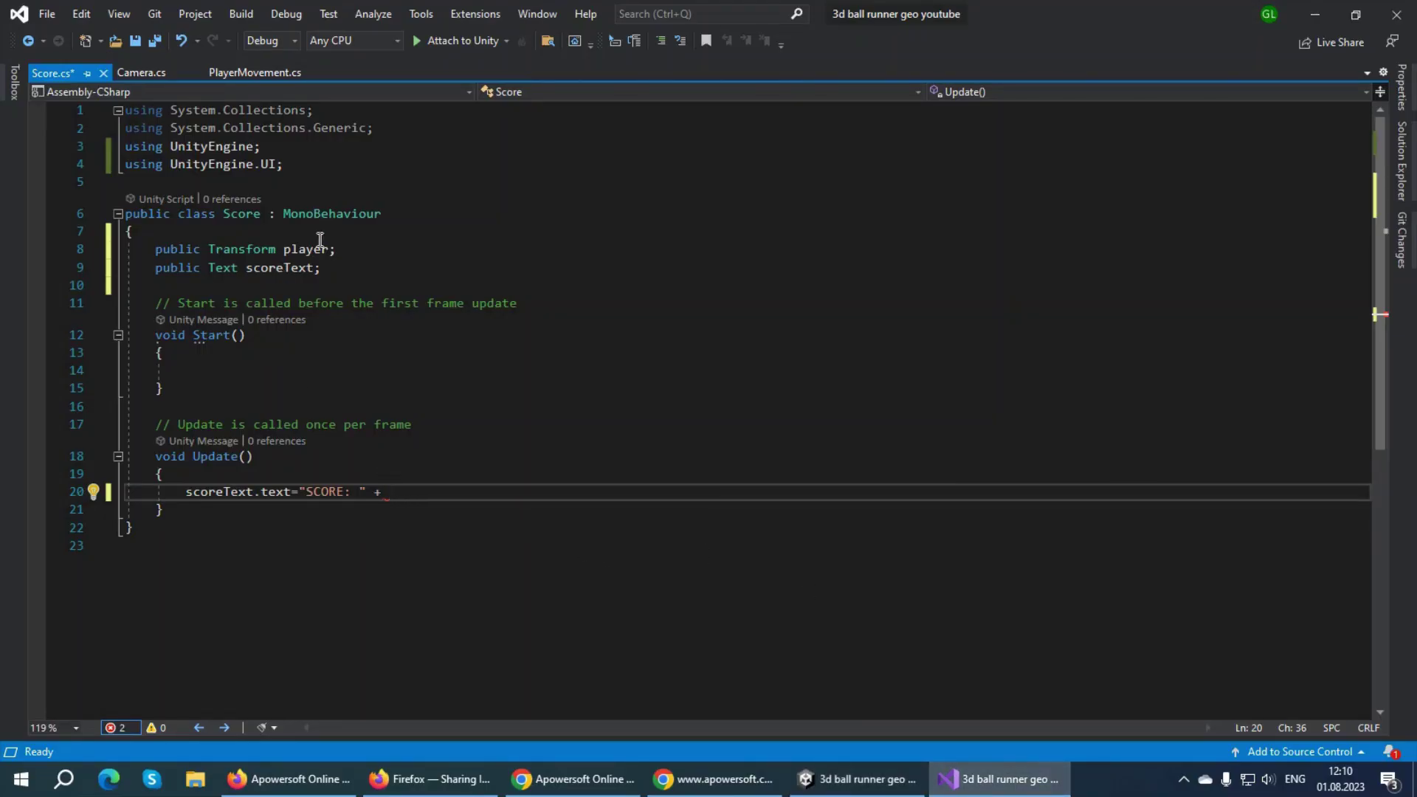
pyautogui.write('P')
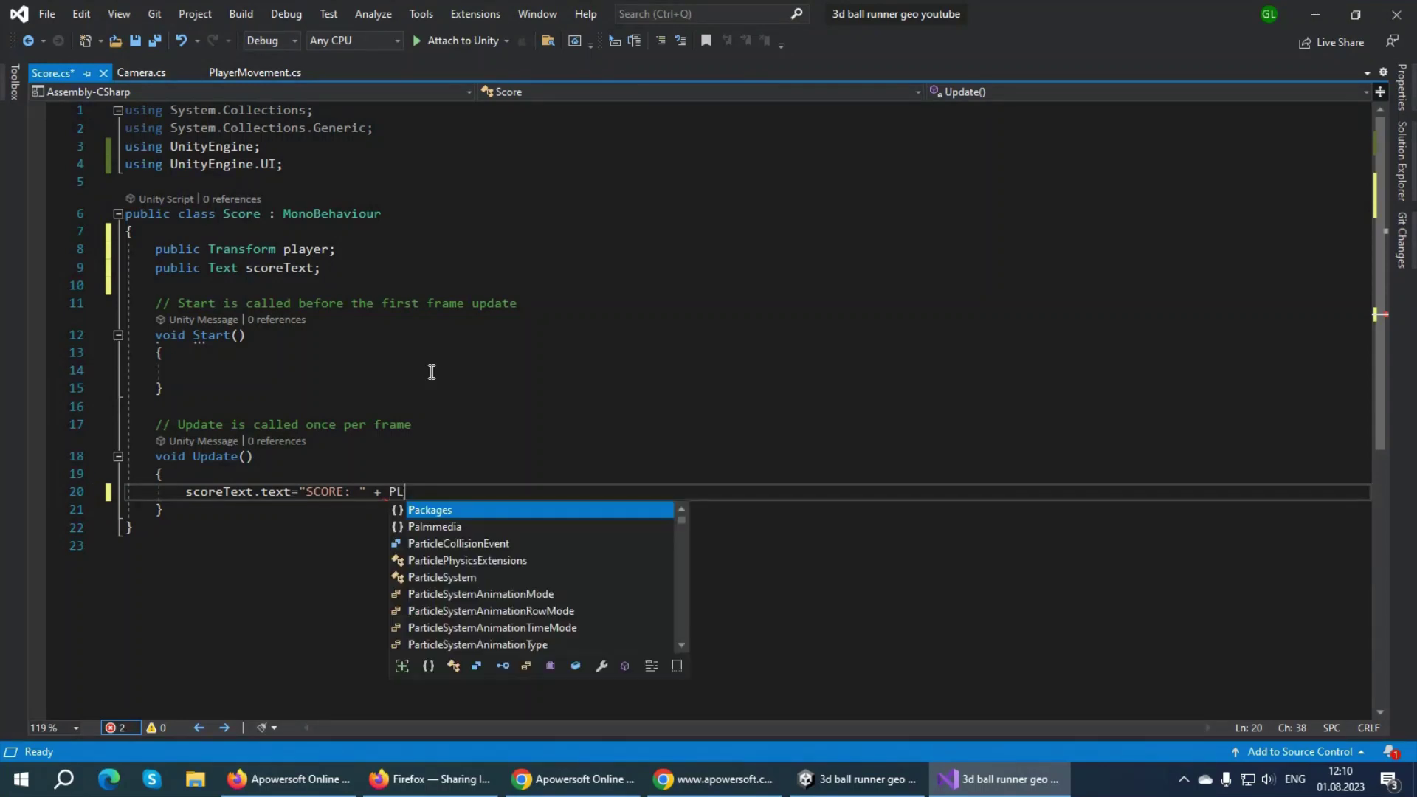
pyautogui.write('LA')
pyautogui.press('Tab')
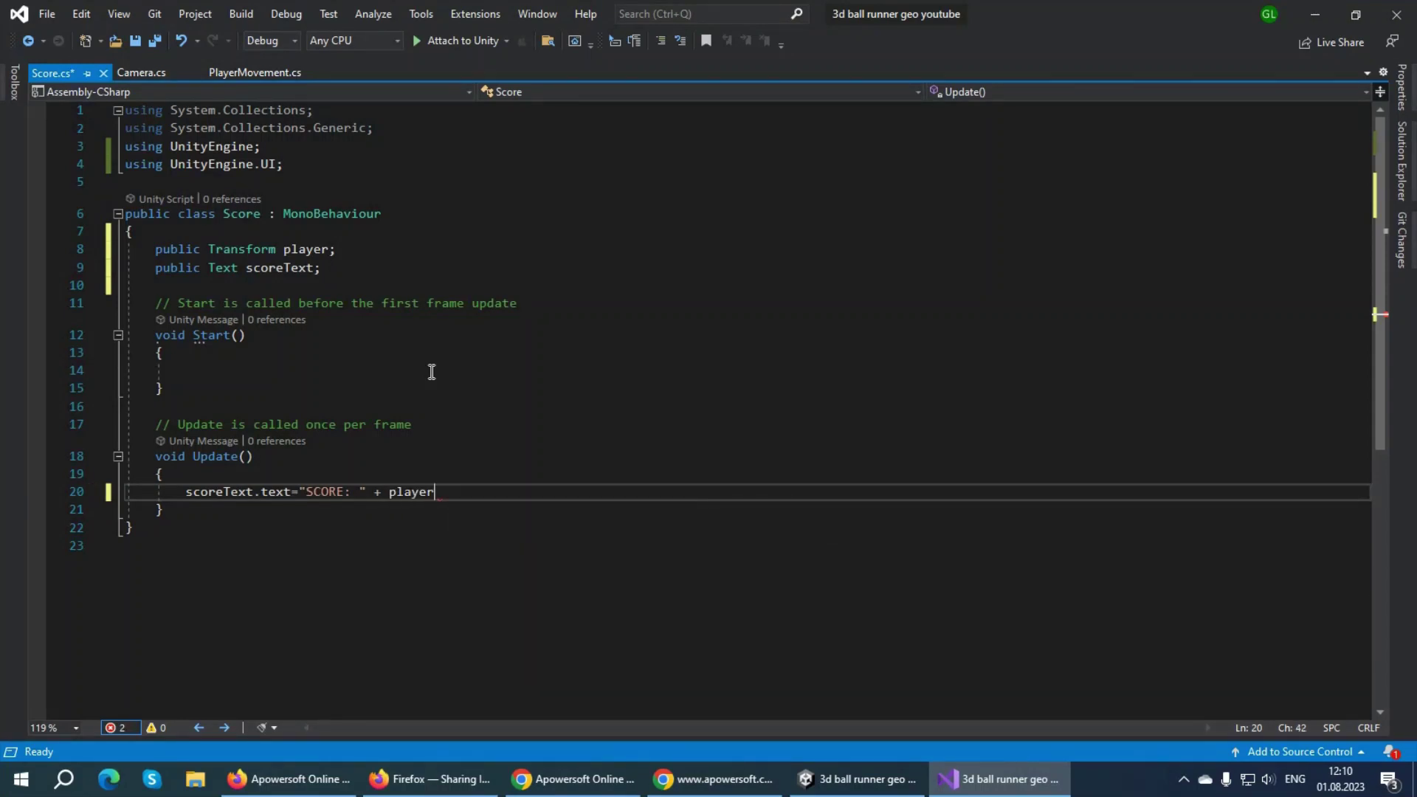
pyautogui.write('.po')
pyautogui.press('Tab')
pyautogui.write('.z')
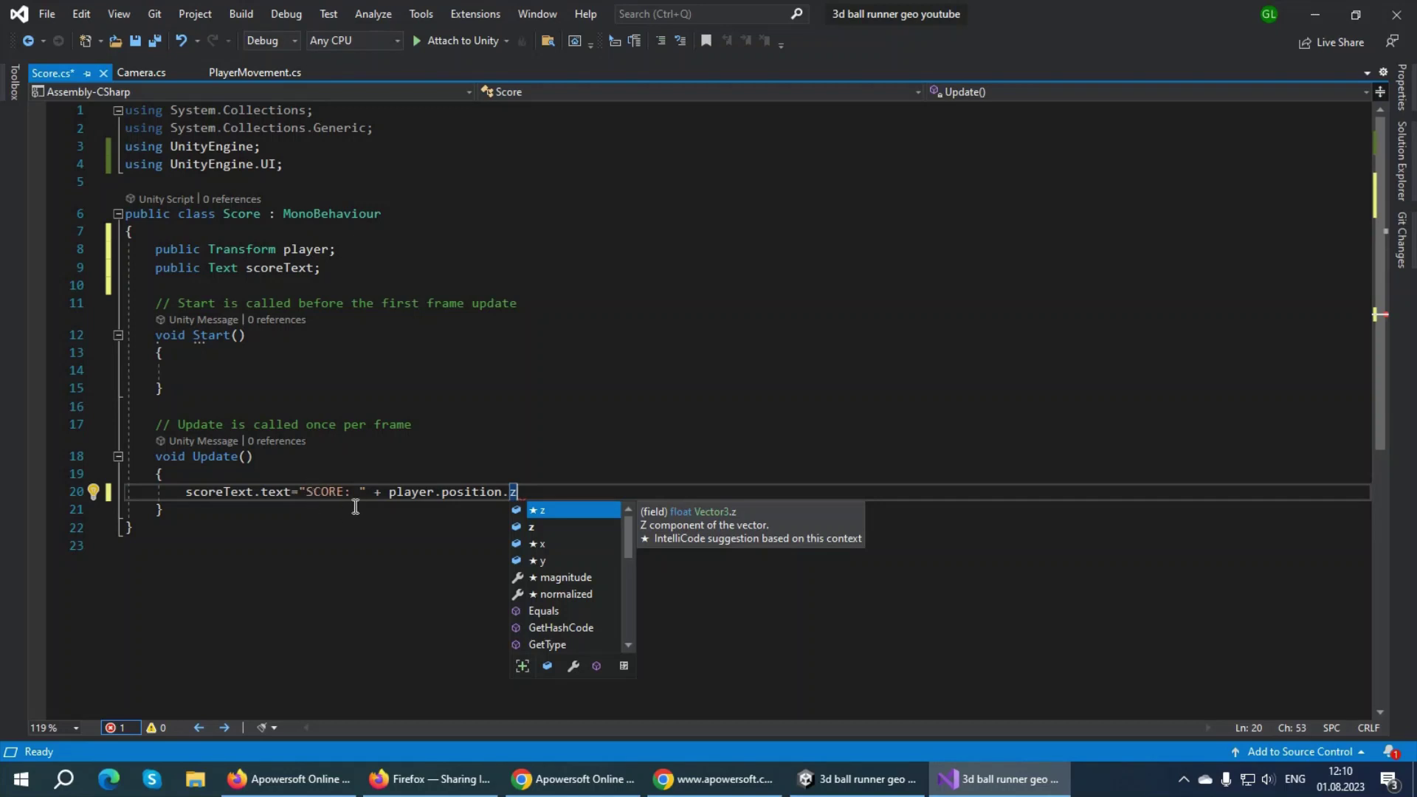
pyautogui.click(456, 493)
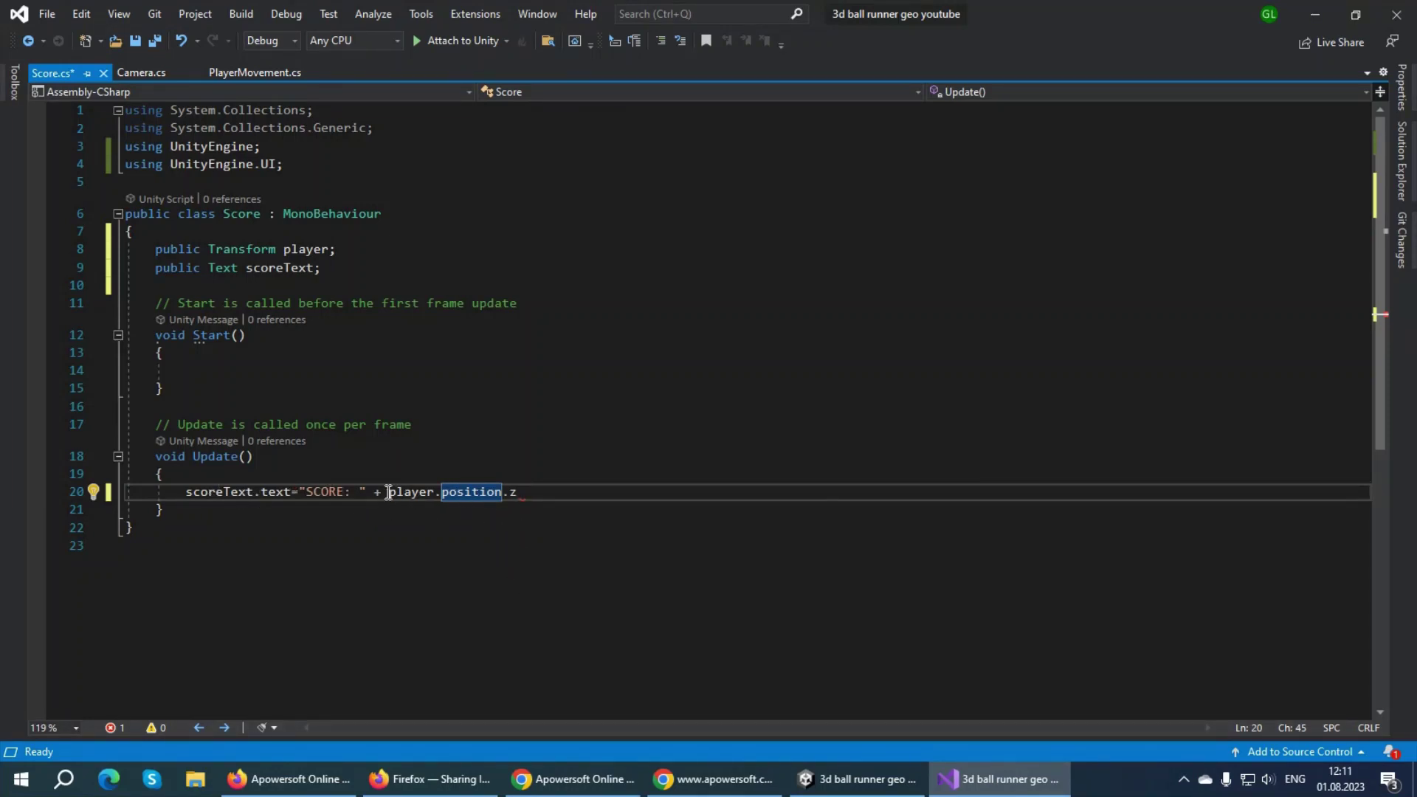
# Finish the line with .ToString(); and save Score.cs.
pyautogui.moveTo(388, 492); pyautogui.dragTo(517, 489)
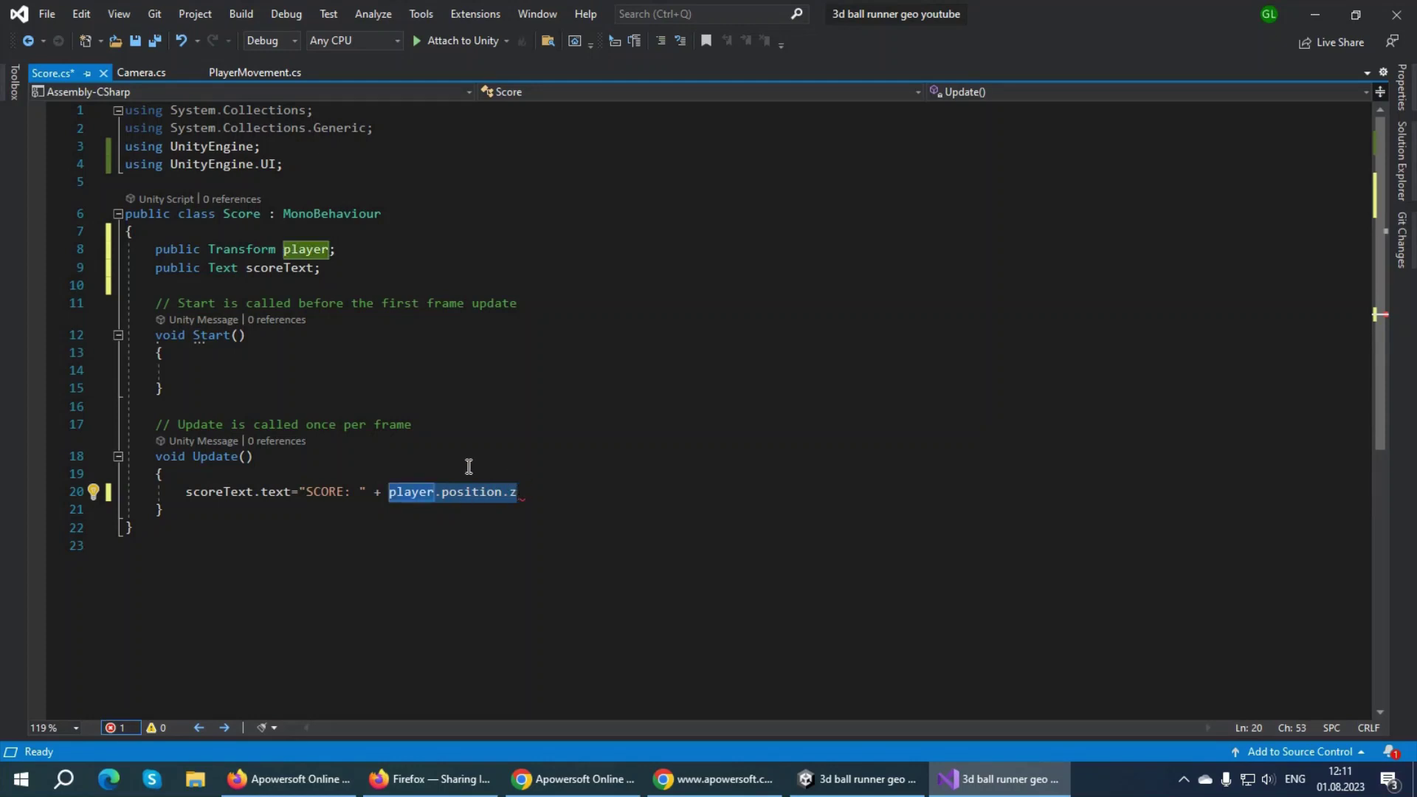
pyautogui.click(529, 490)
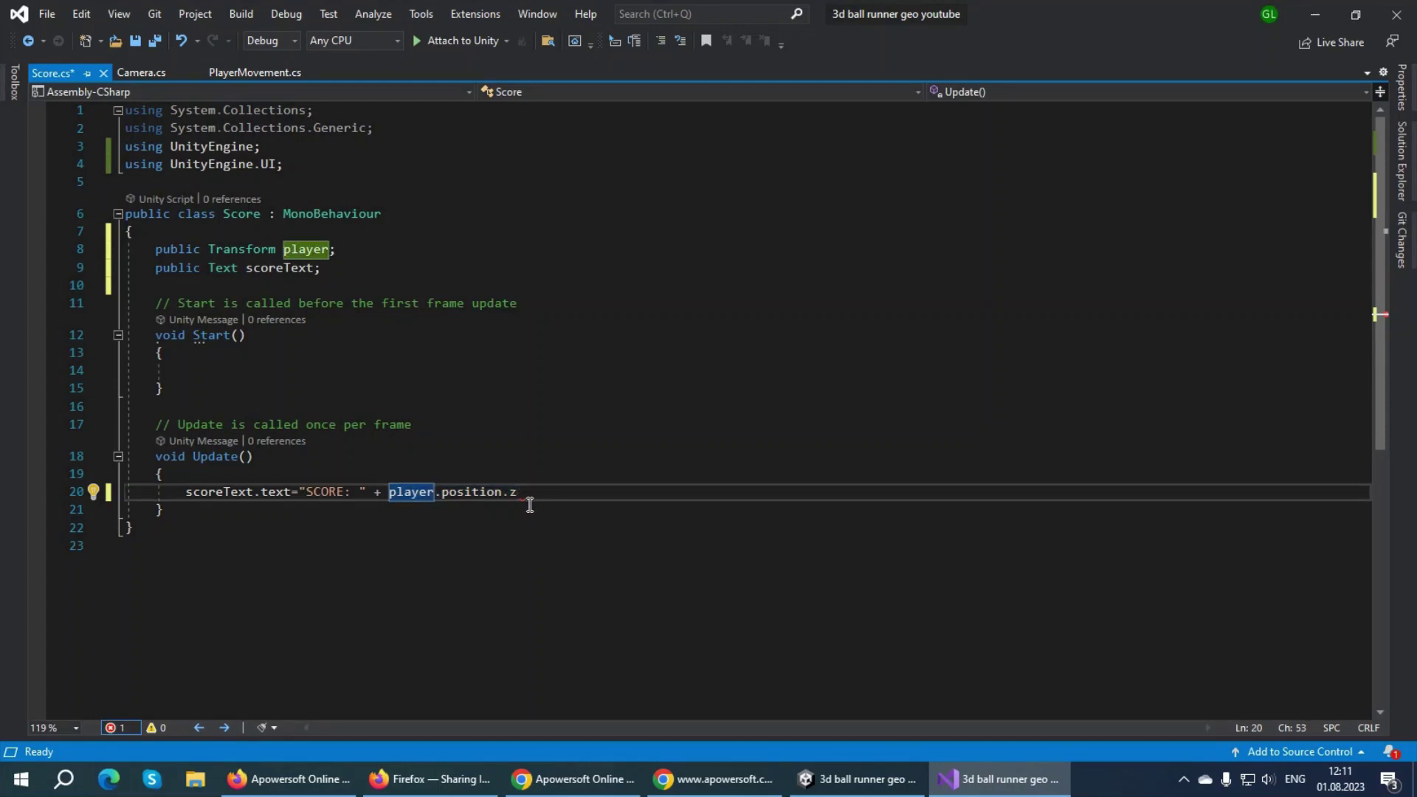
pyautogui.write('.')
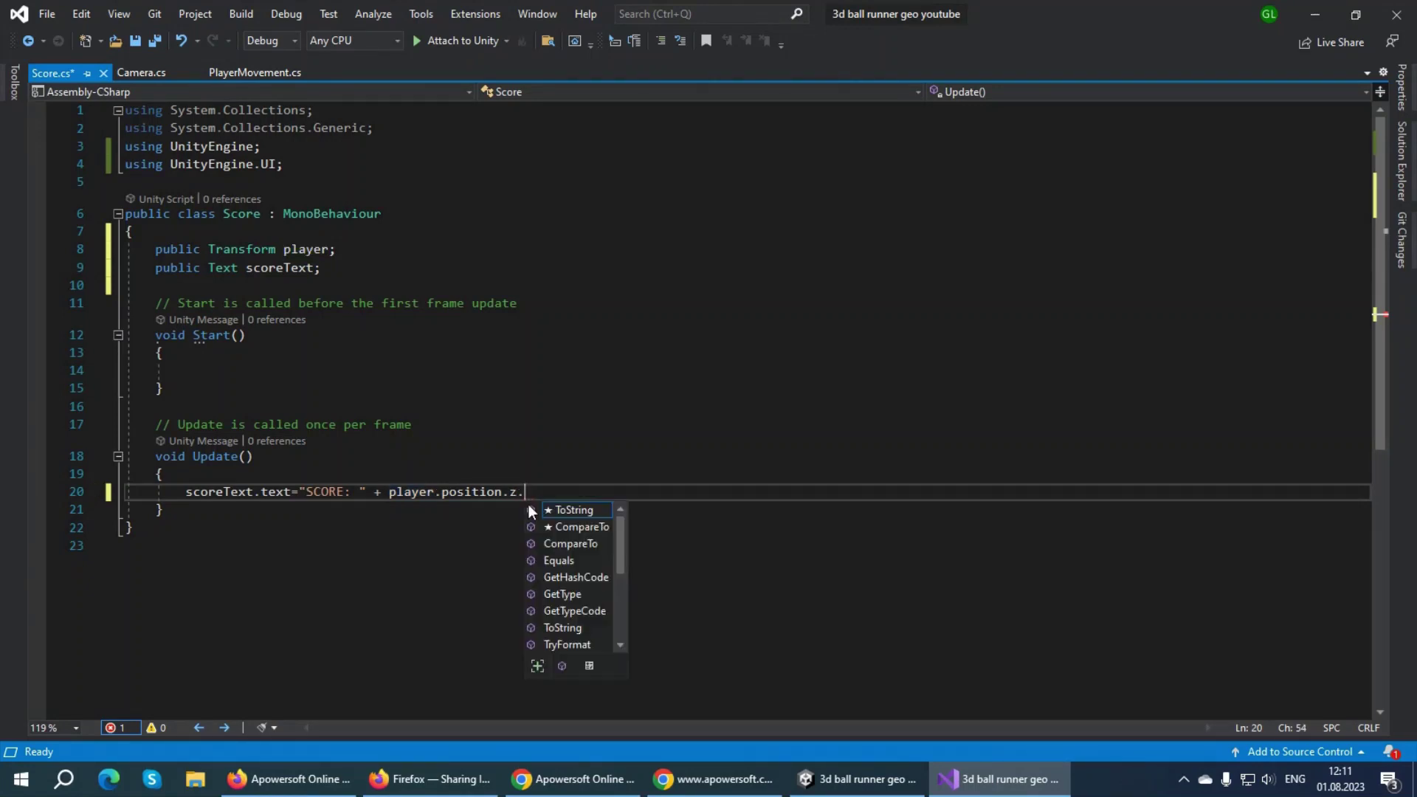
pyautogui.press('Tab')
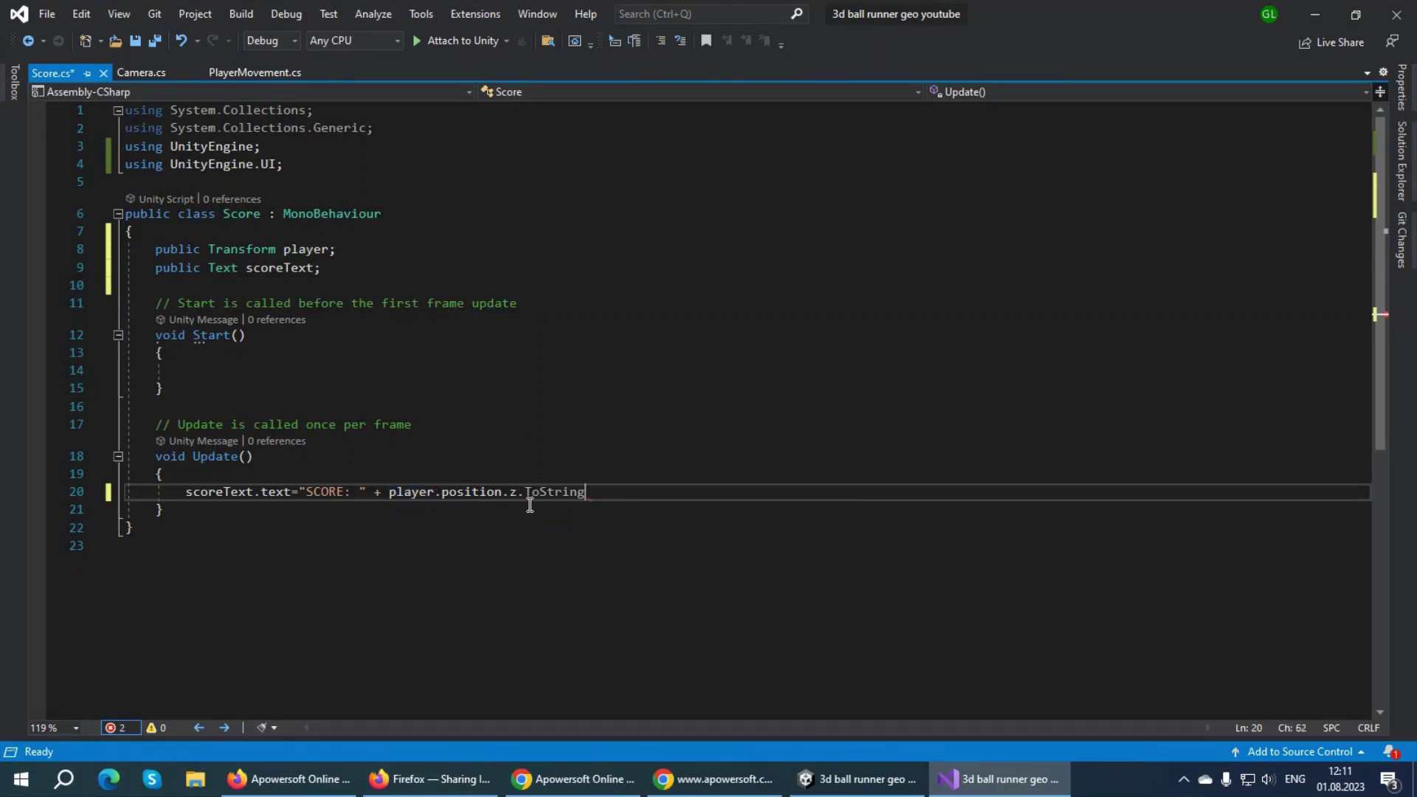
pyautogui.moveTo(550, 490)
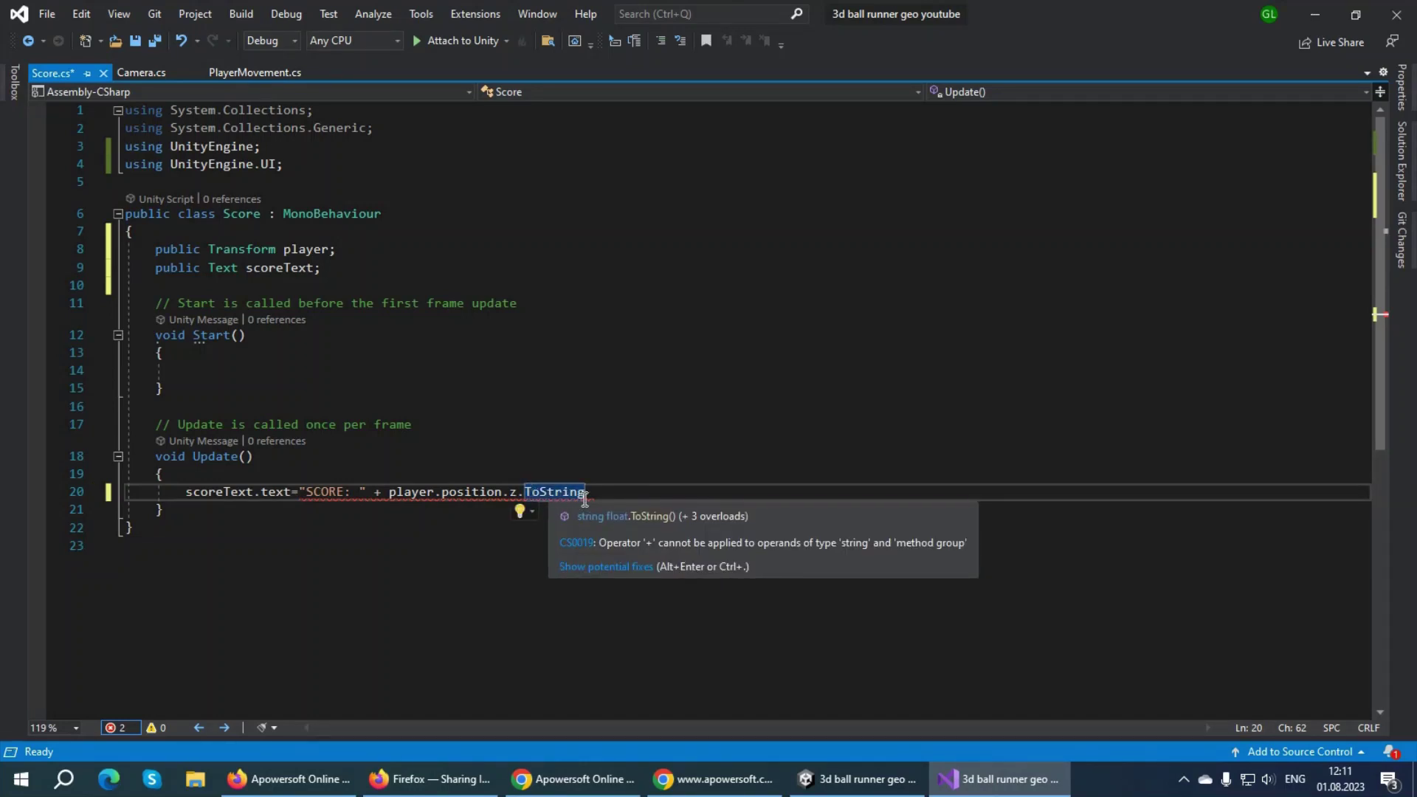
pyautogui.write('(')
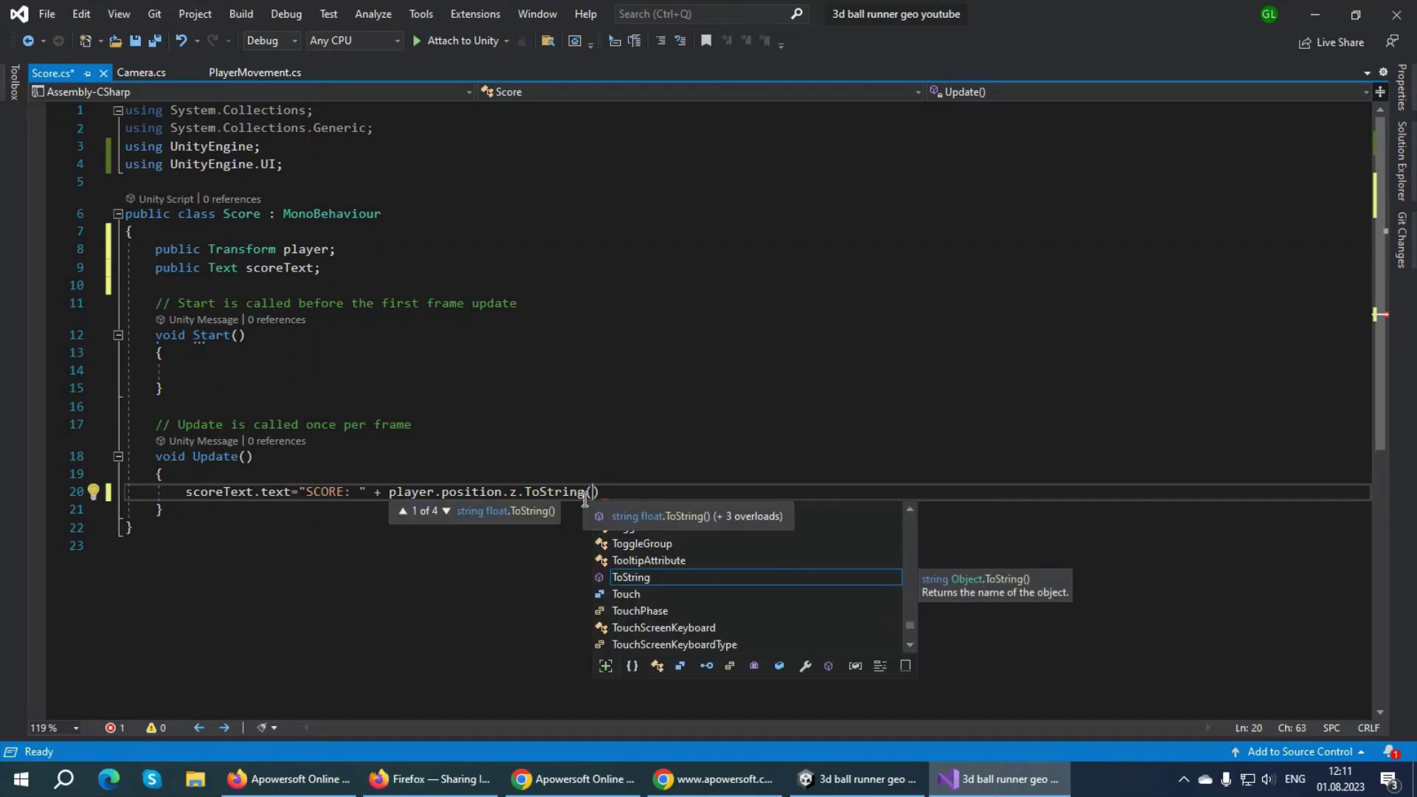
pyautogui.write(');')
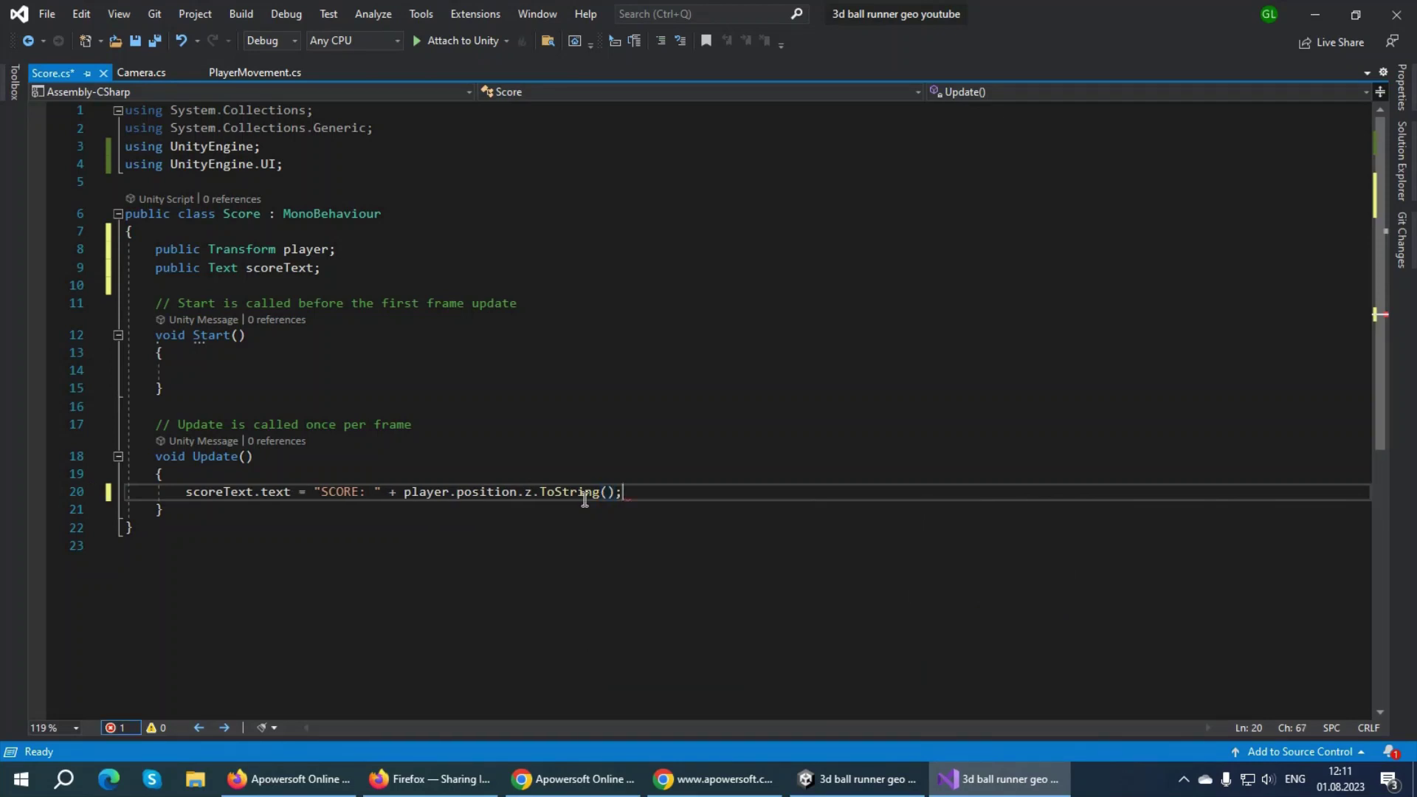
pyautogui.hotkey('ctrl', 's')
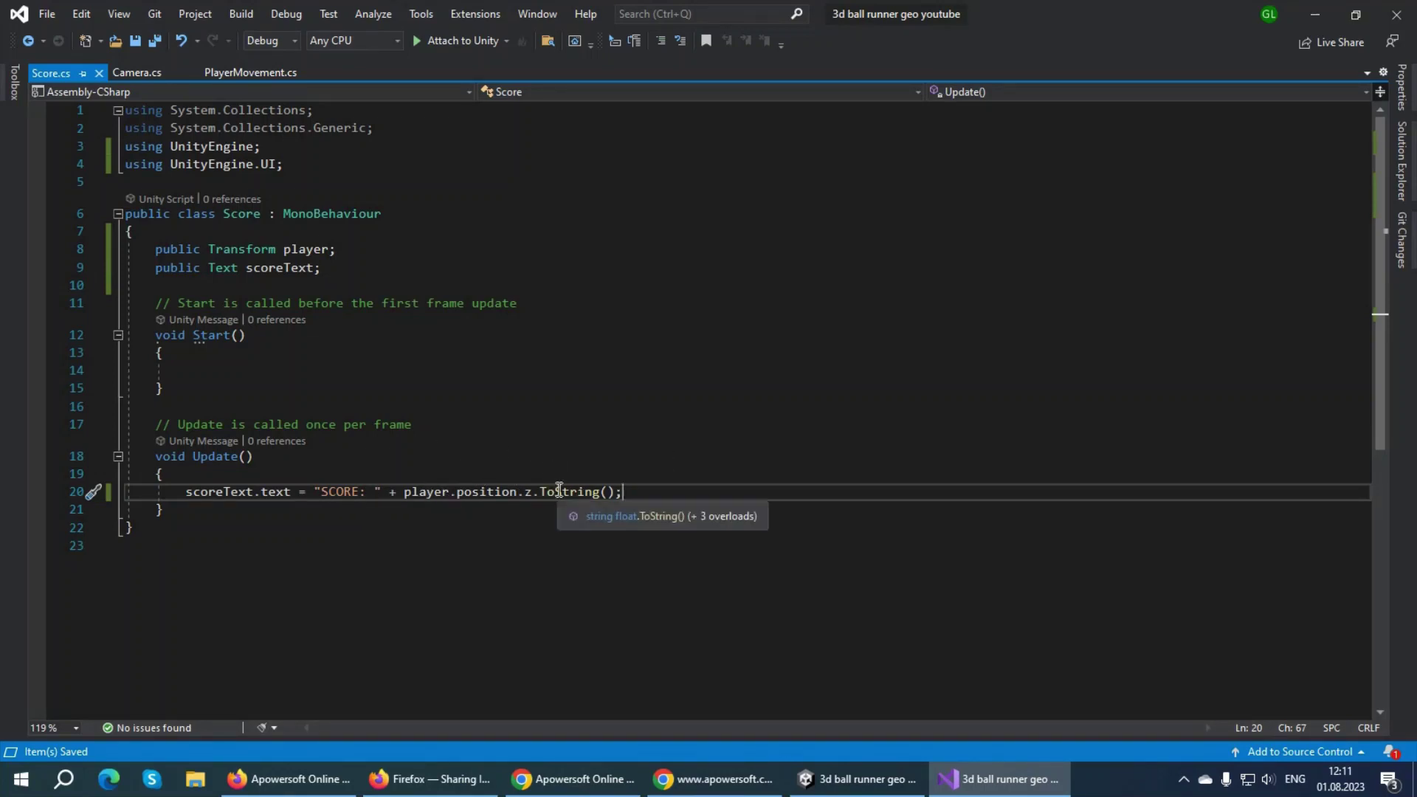
pyautogui.hotkey('alt', 'Tab')
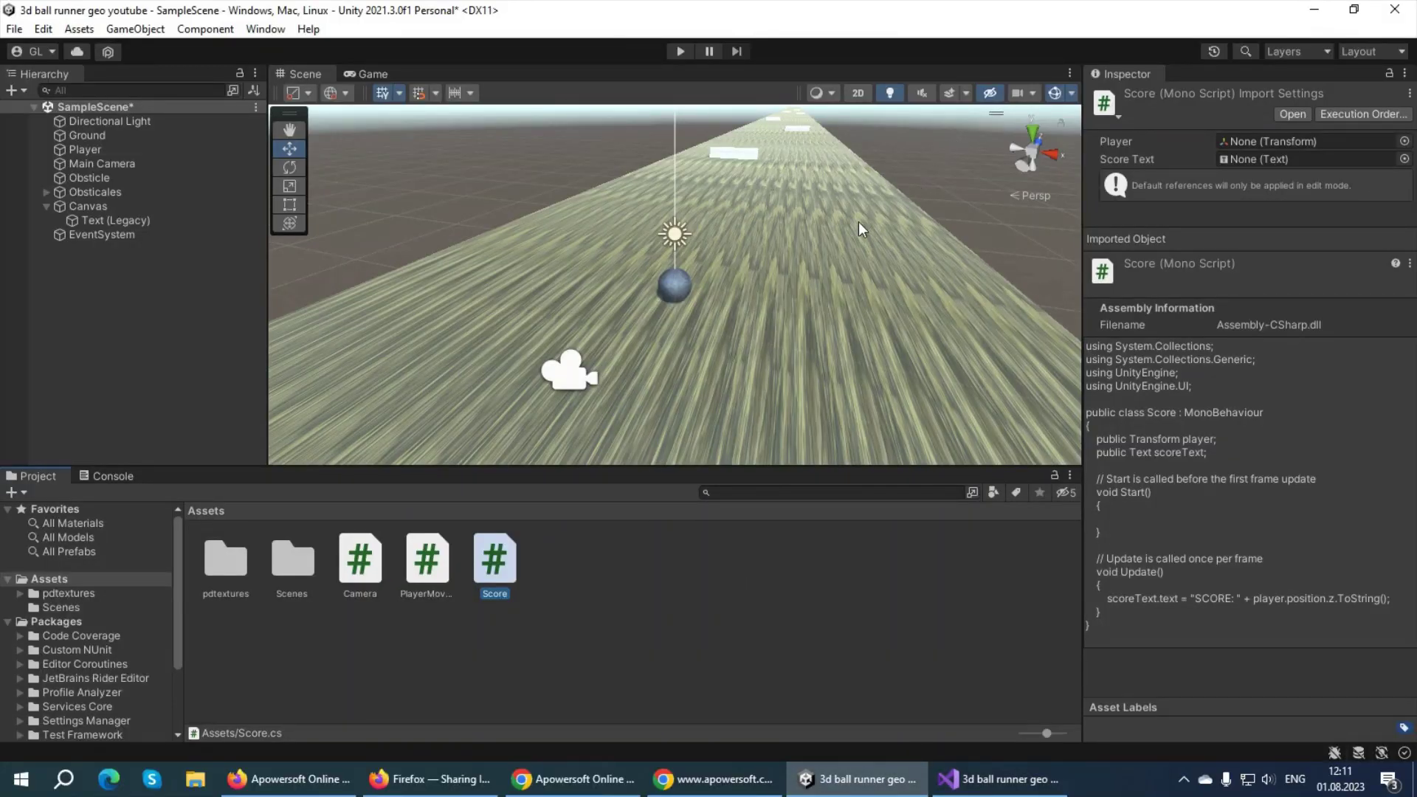
# Create an empty game object in the Hierarchy named ScoreManager.
pyautogui.rightClick(78, 278)
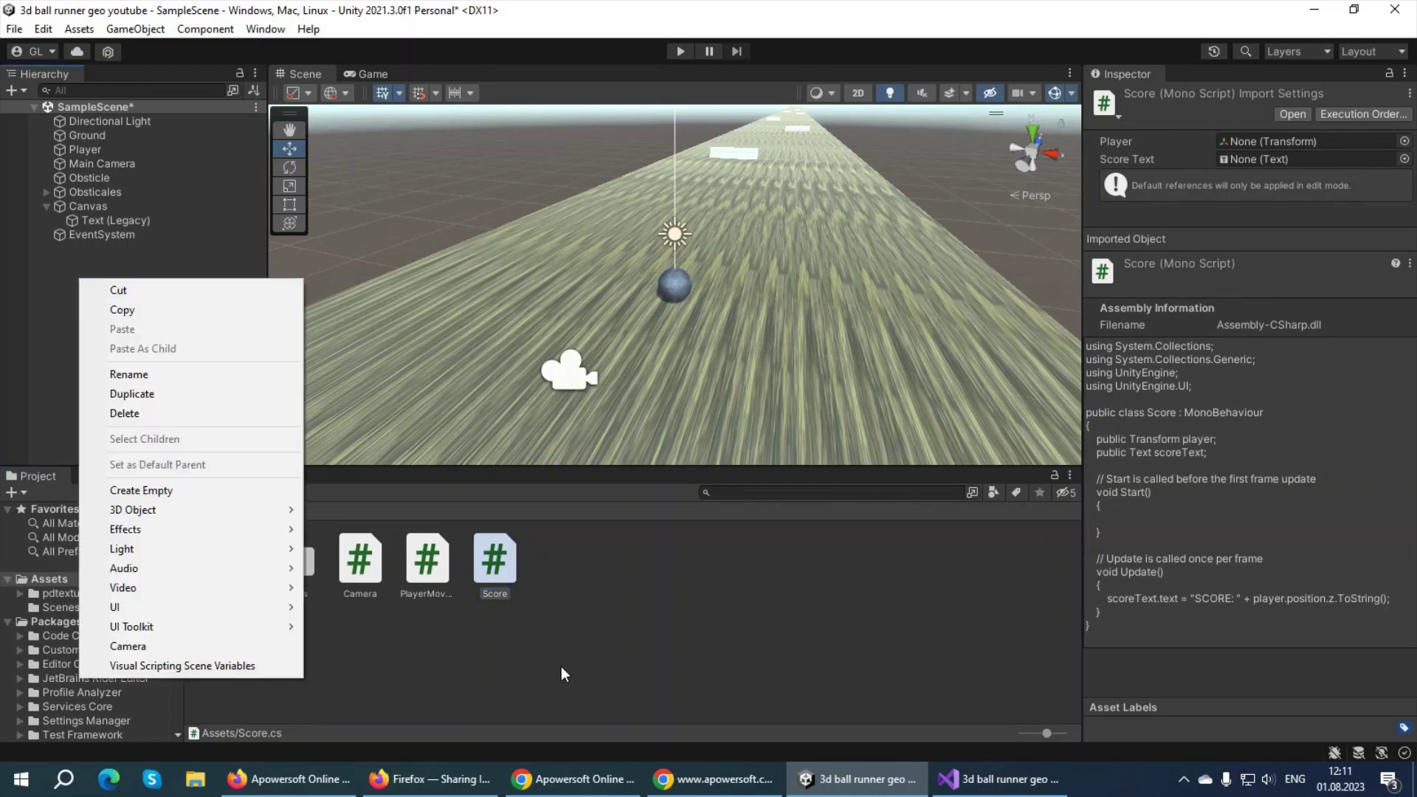
pyautogui.click(561, 666)
pyautogui.click(508, 575)
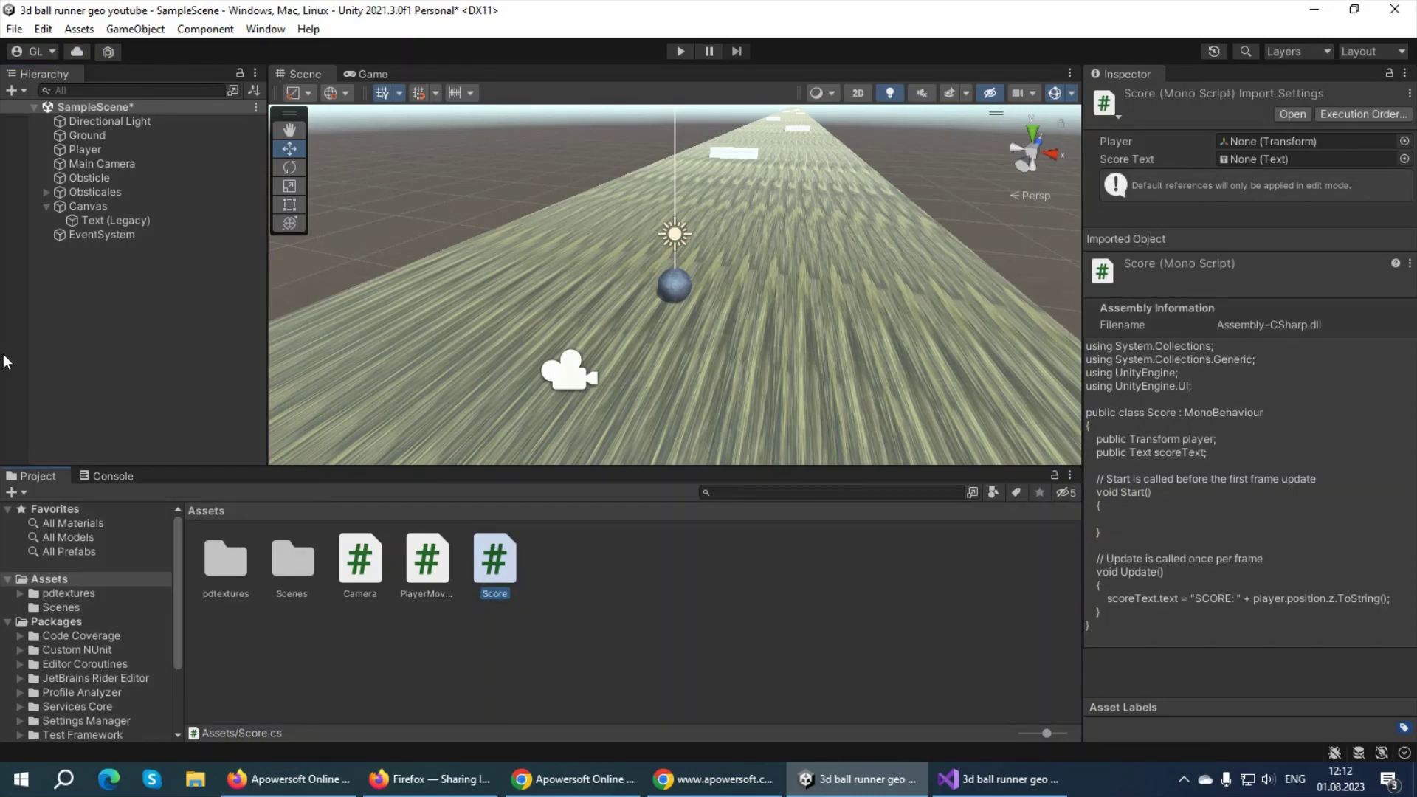
pyautogui.rightClick(51, 289)
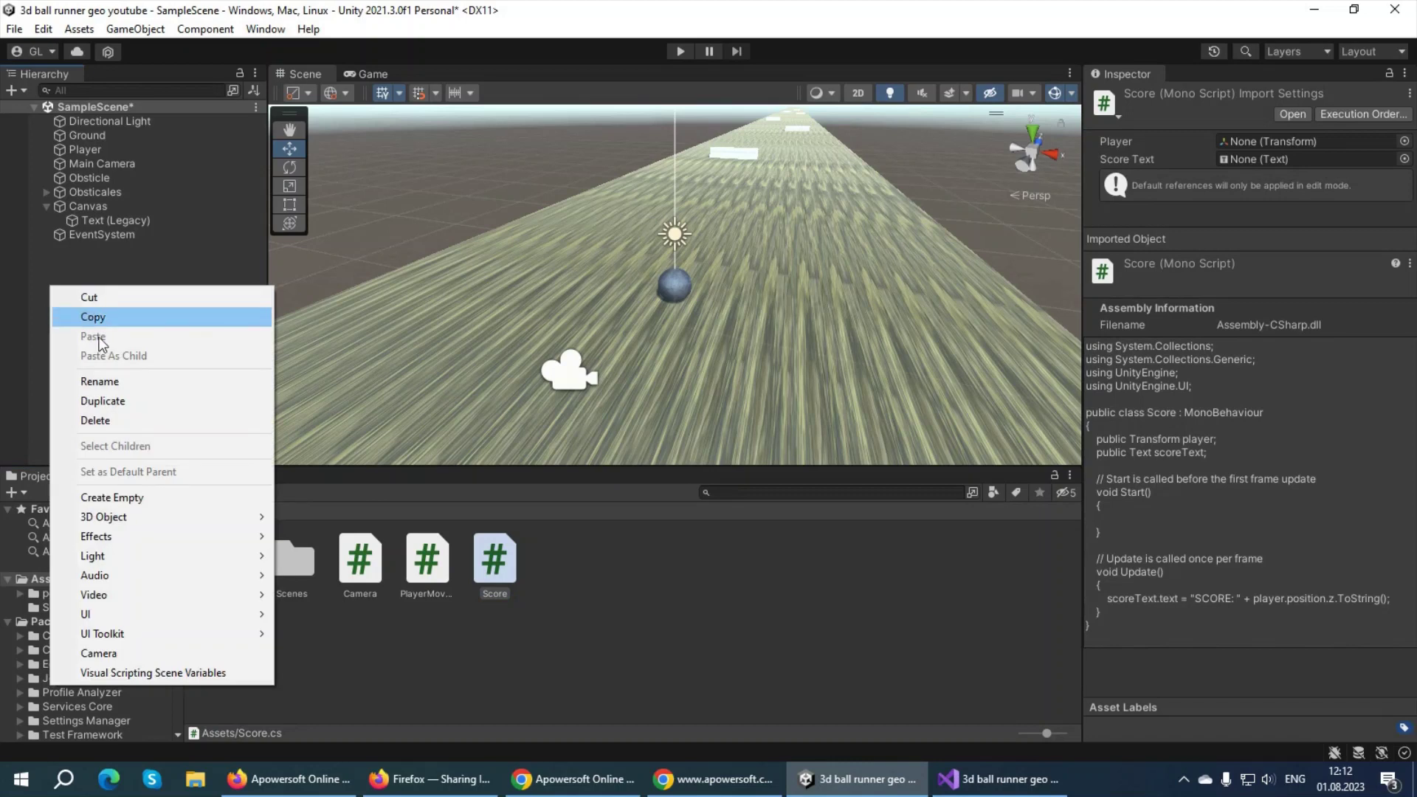
pyautogui.click(132, 499)
pyautogui.write('SC')
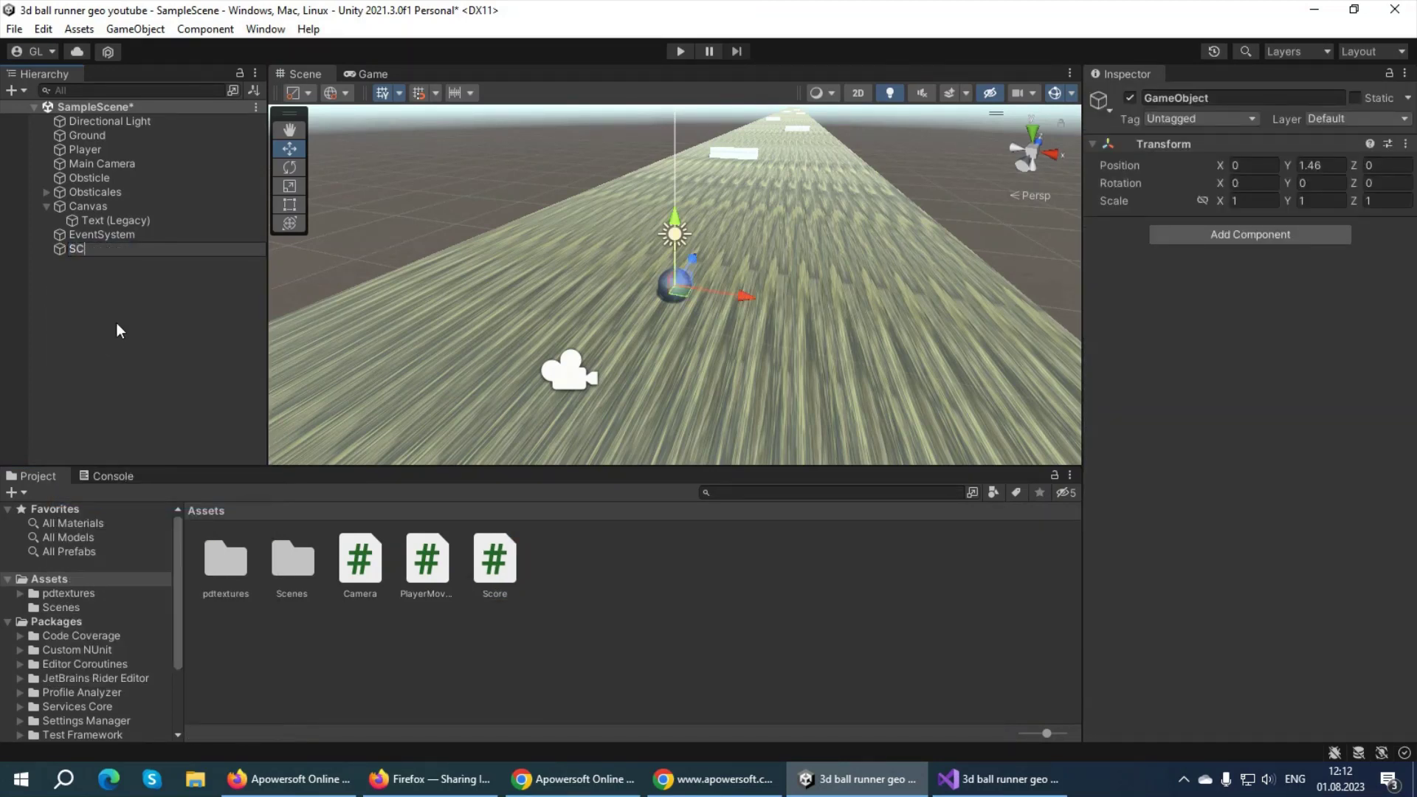
pyautogui.write('ORE')
pyautogui.press('BackSpace')
pyautogui.press('BackSpace')
pyautogui.press('BackSpace')
pyautogui.press('BackSpace')
pyautogui.write('Score')
pyautogui.write('Manager')
pyautogui.click(115, 321)
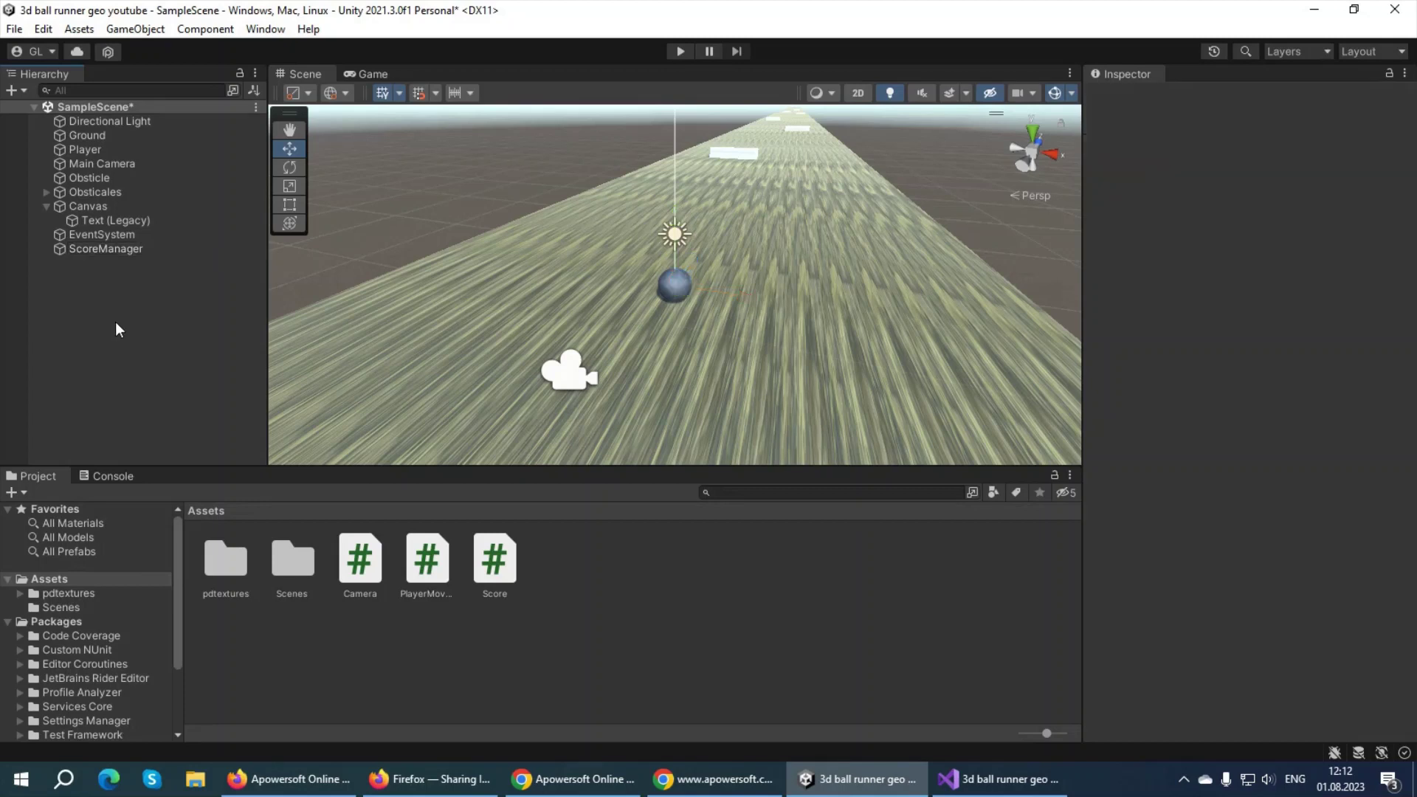
# Attach the Score script to ScoreManager and assign Player and Text (Legacy) to its fields.
pyautogui.click(157, 250)
pyautogui.moveTo(493, 560); pyautogui.dragTo(124, 251)
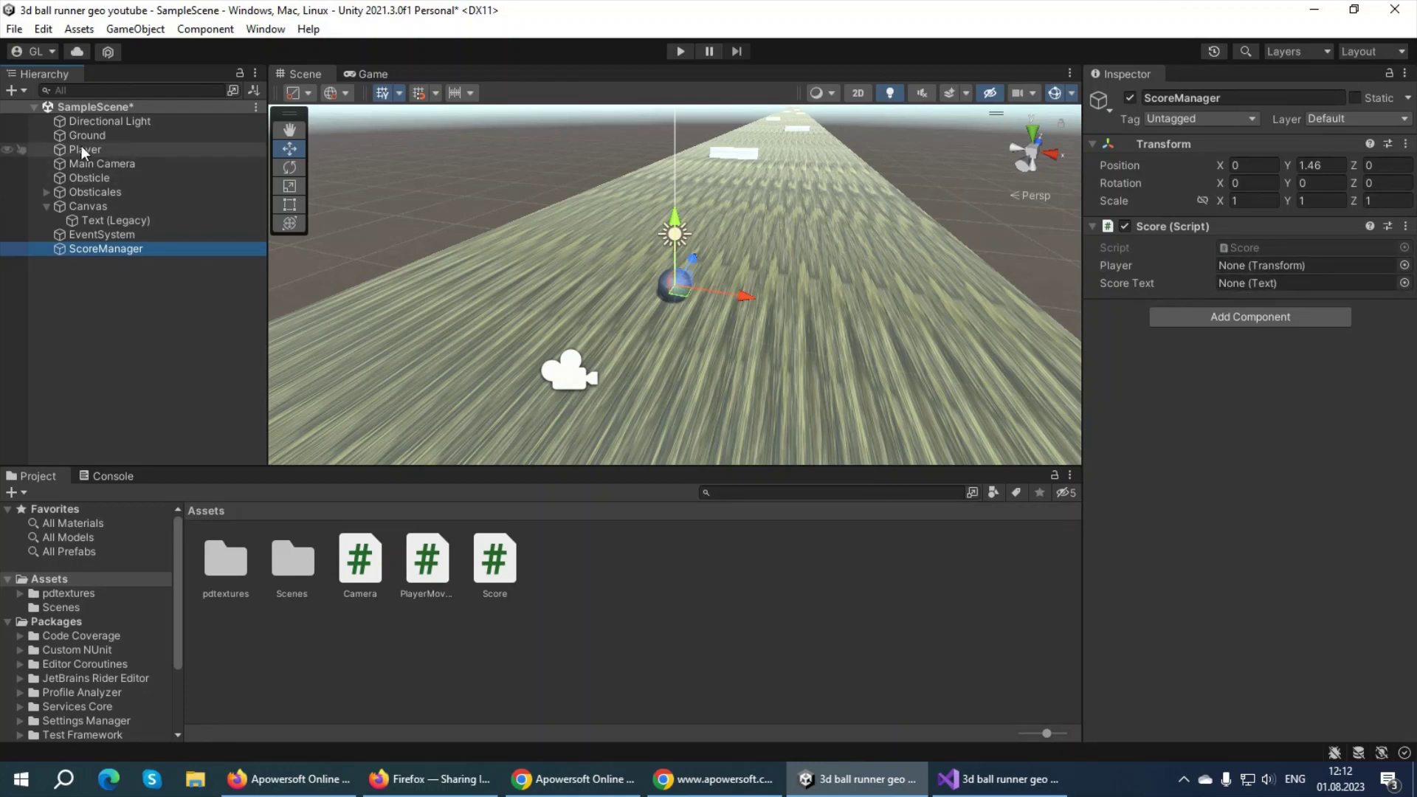
pyautogui.moveTo(85, 149)
pyautogui.mouseDown()
pyautogui.moveTo(581, 156)
pyautogui.moveTo(1264, 267)
pyautogui.mouseUp()
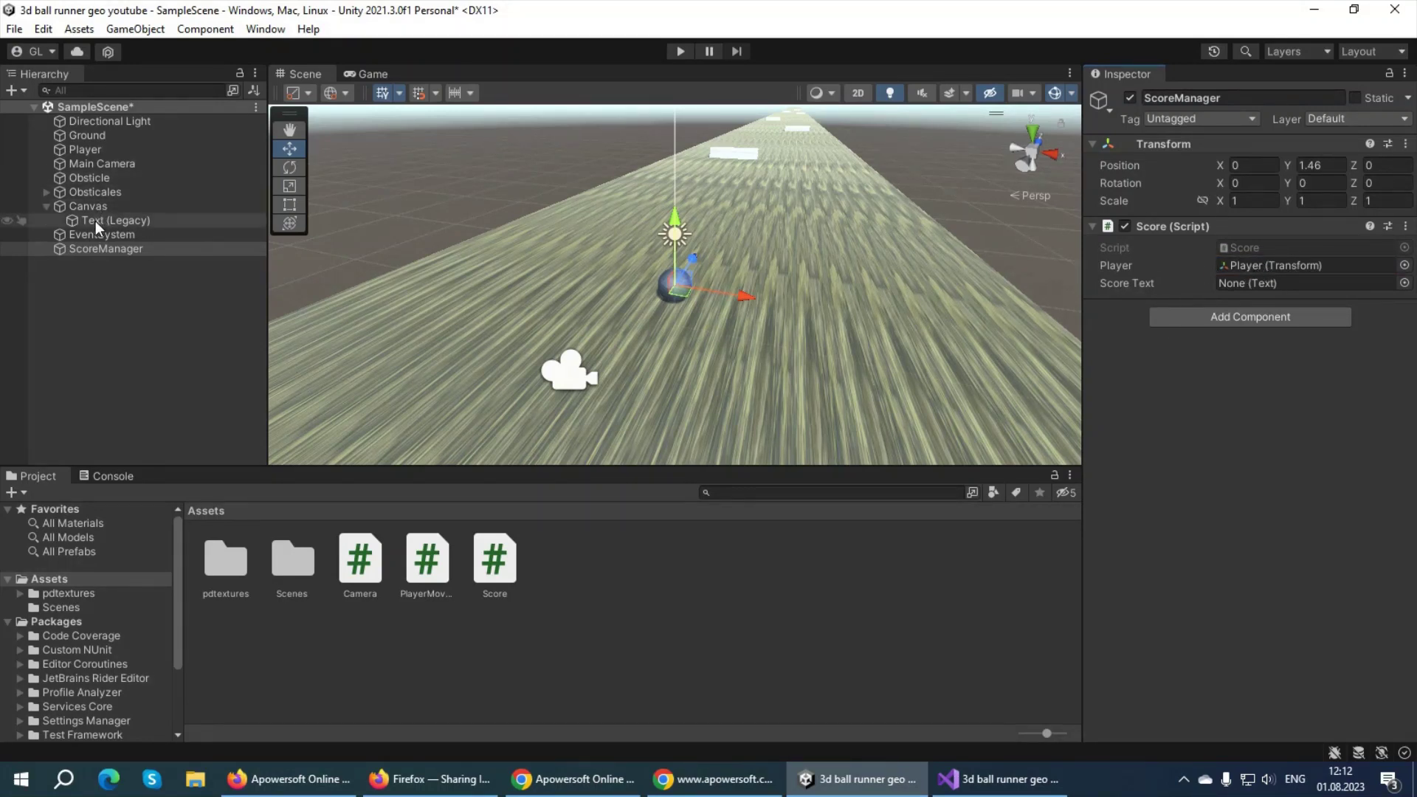
pyautogui.moveTo(91, 219); pyautogui.dragTo(1263, 285)
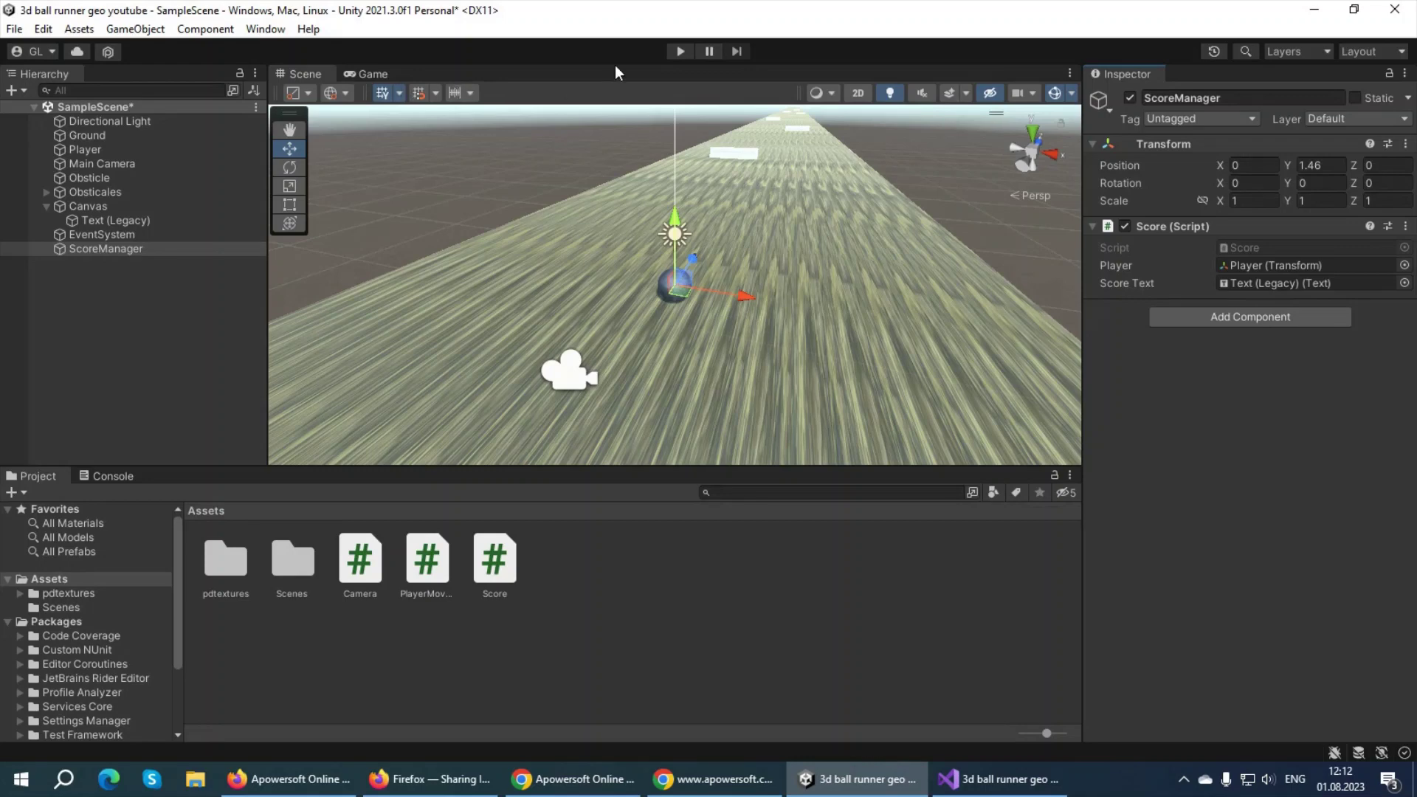
pyautogui.click(679, 50)
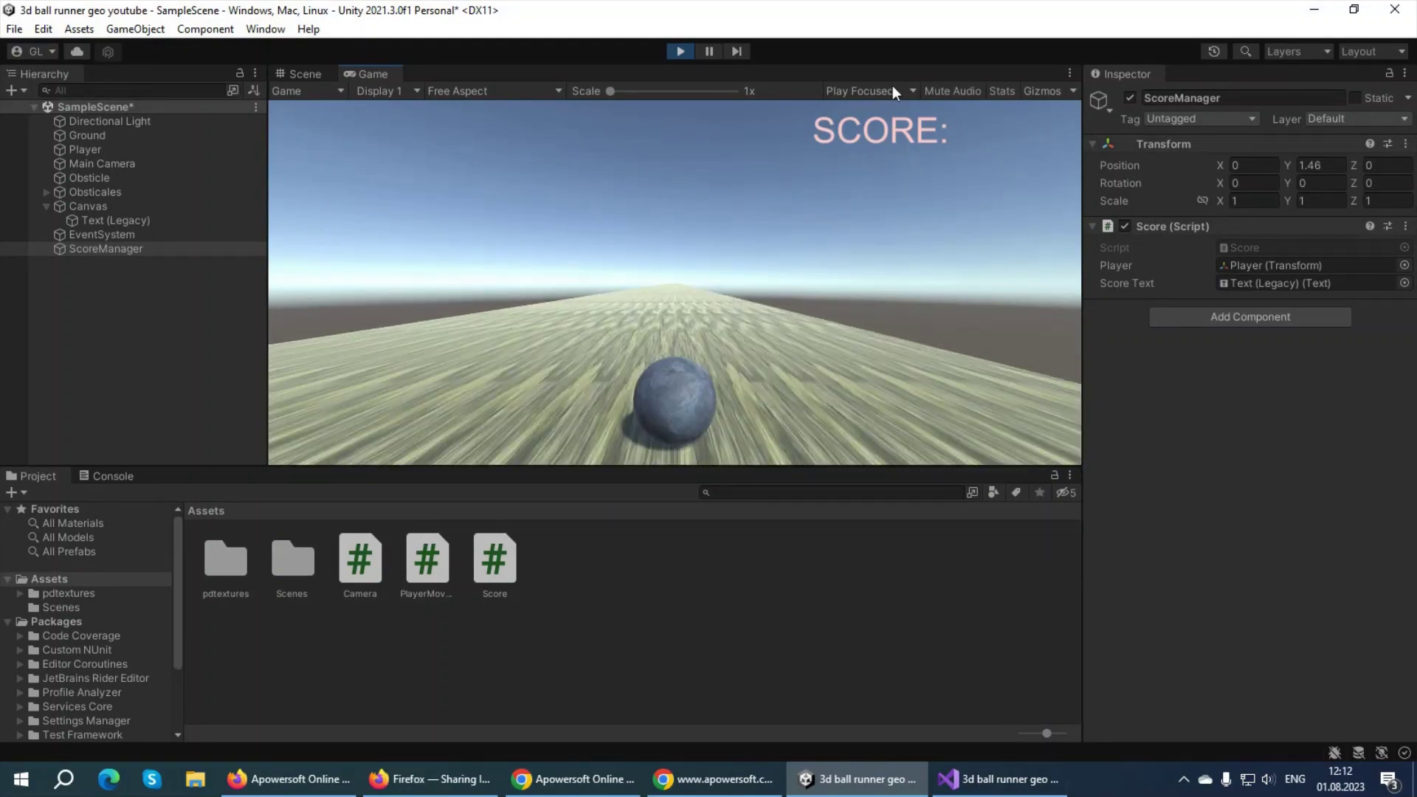
pyautogui.click(675, 58)
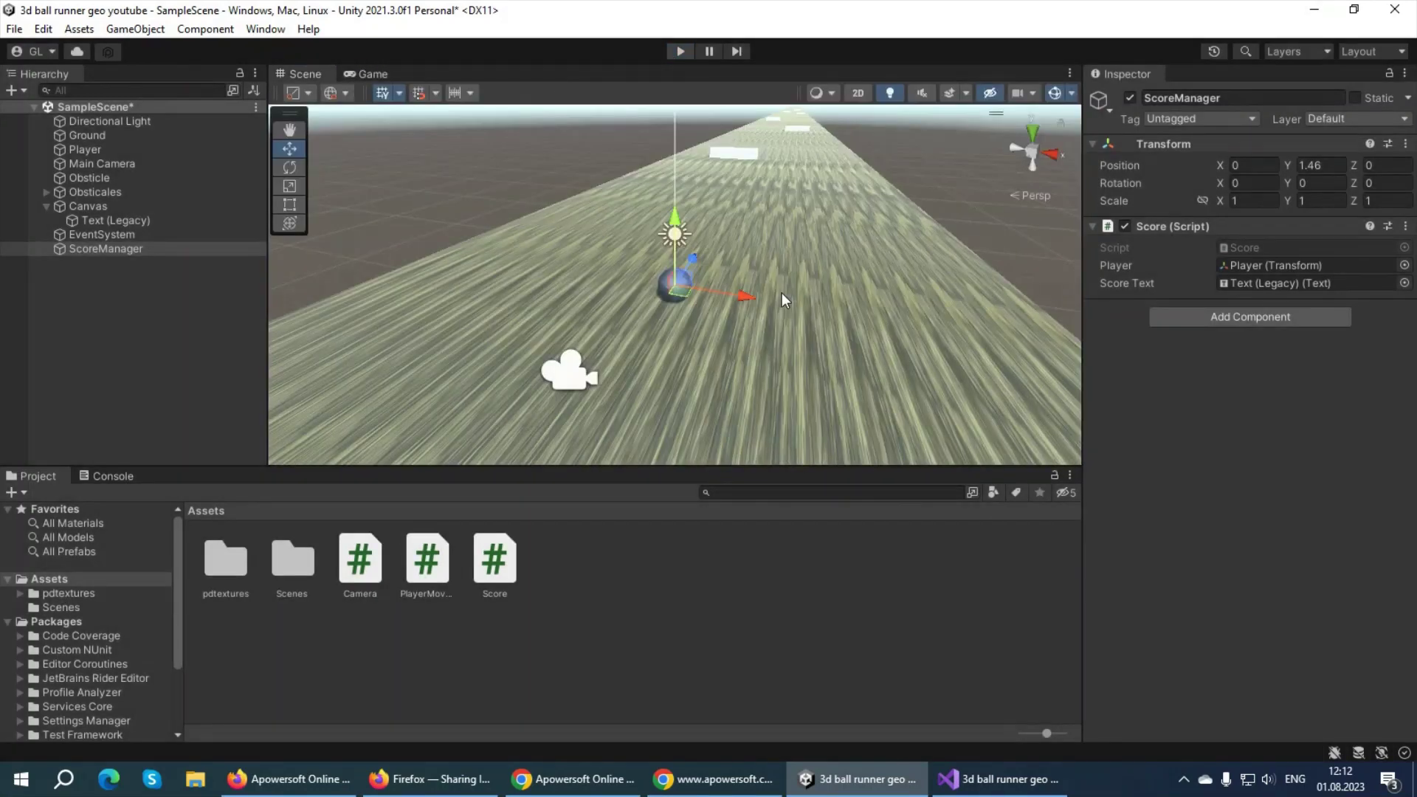
# Set the Text (Legacy) score label's Line Spacing to 1.
pyautogui.click(105, 221)
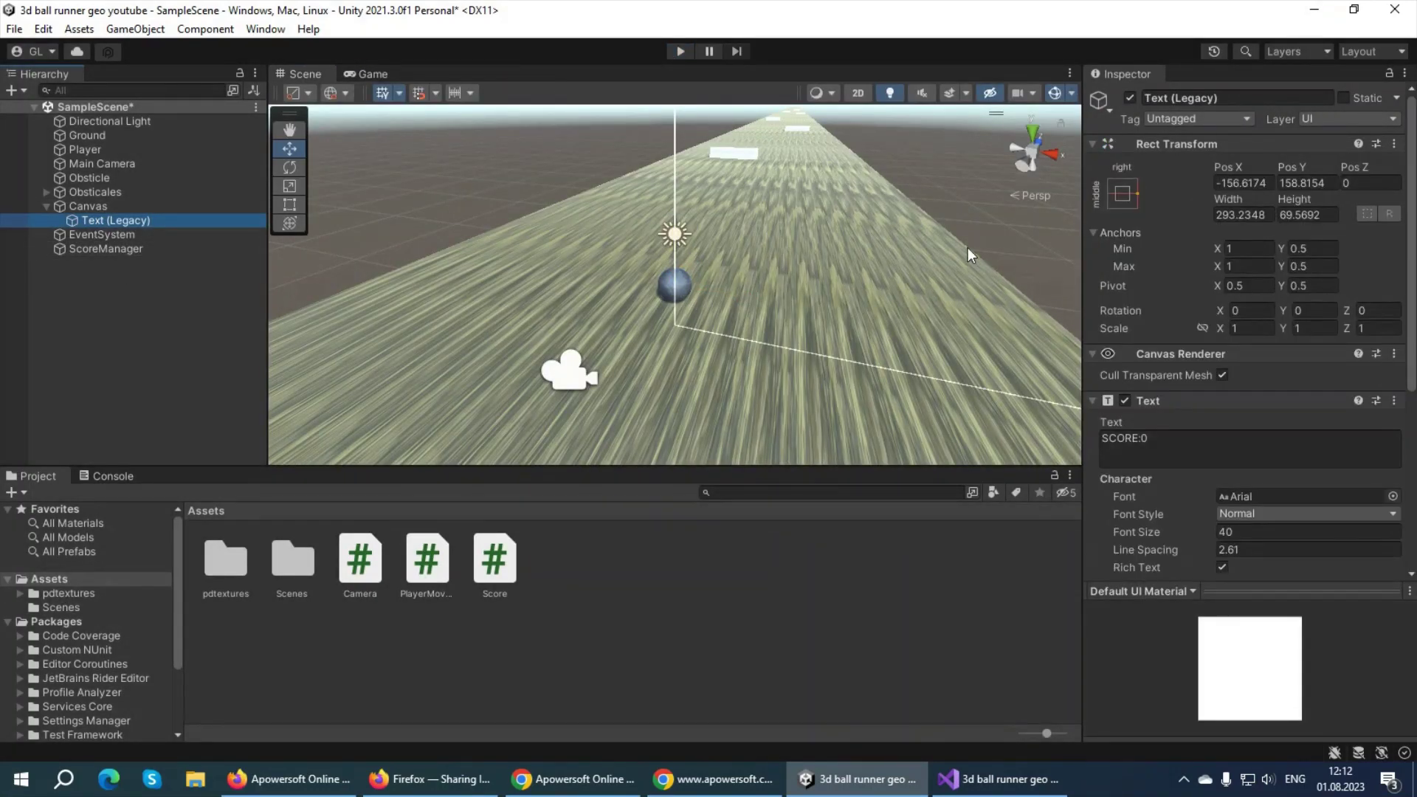
pyautogui.press('f')
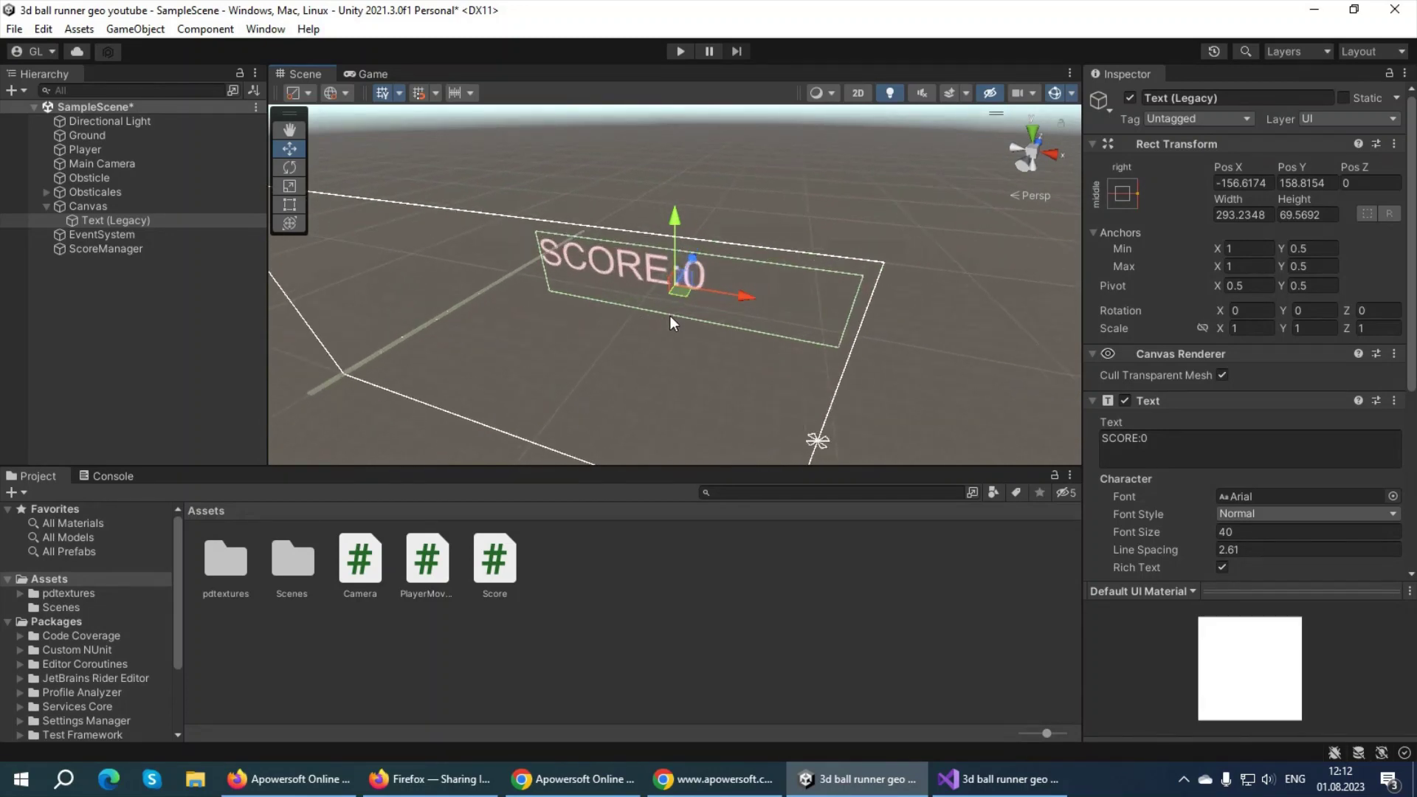
pyautogui.scroll(-2, 1216, 431)
pyautogui.scroll(-3, 1216, 432)
pyautogui.click(1177, 396)
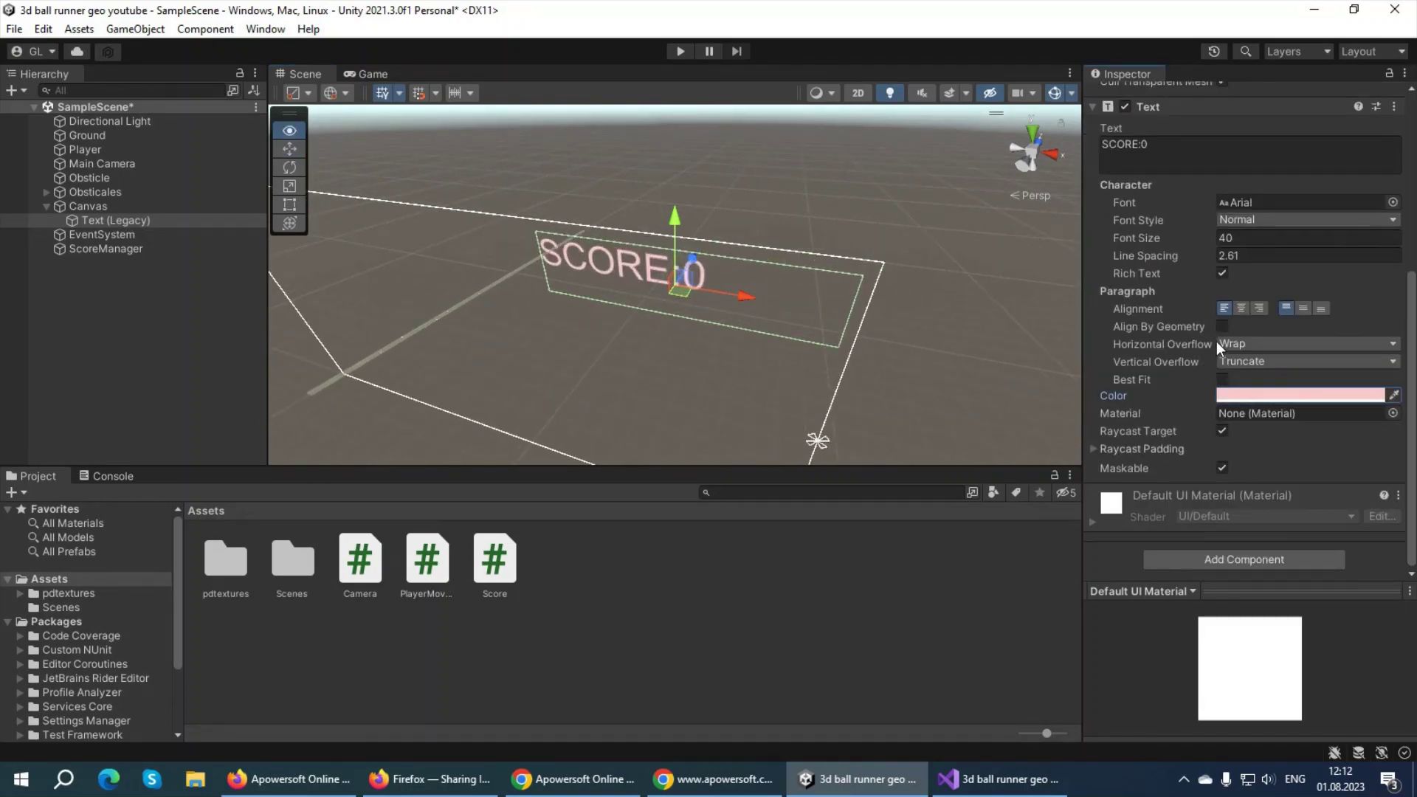
pyautogui.click(1026, 164)
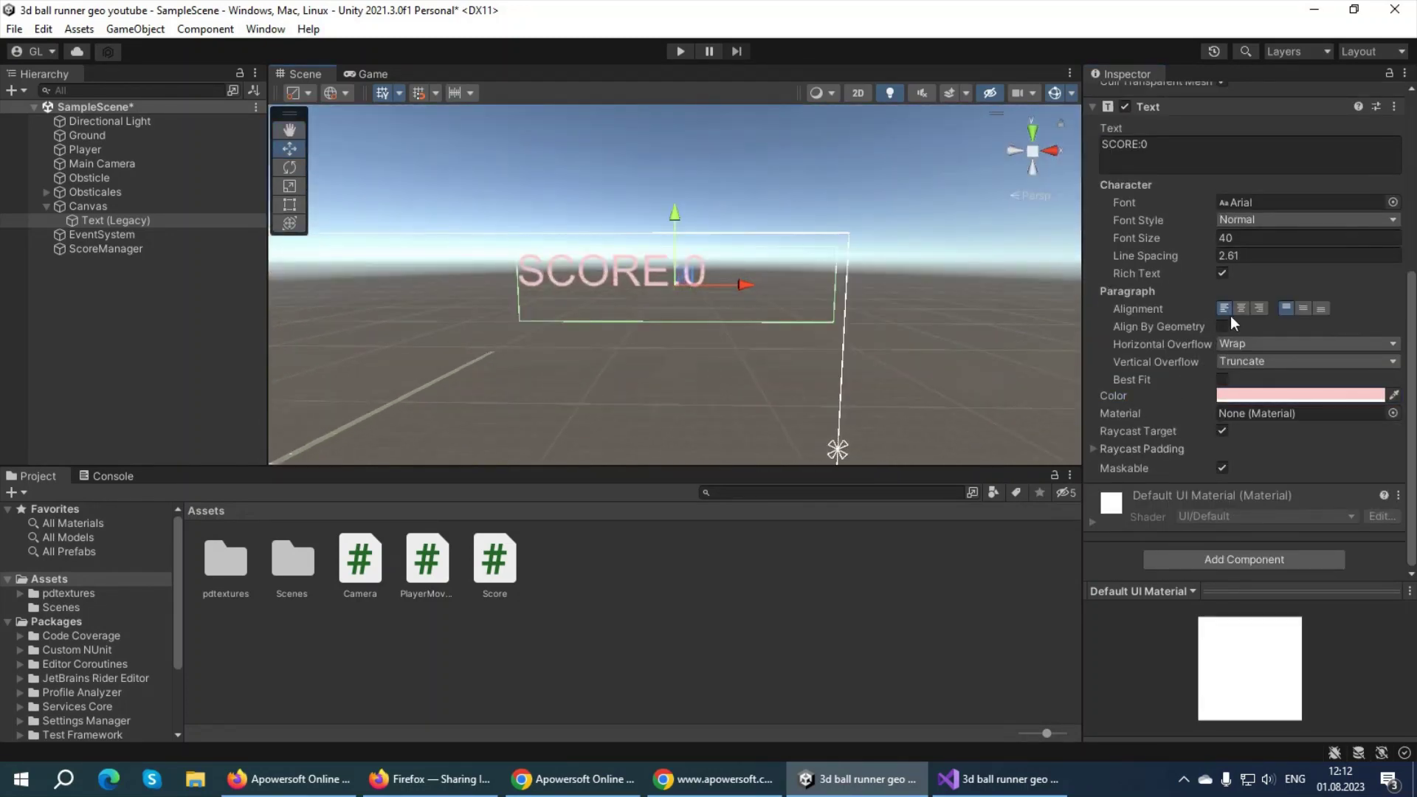
pyautogui.click(1252, 256)
pyautogui.write('1')
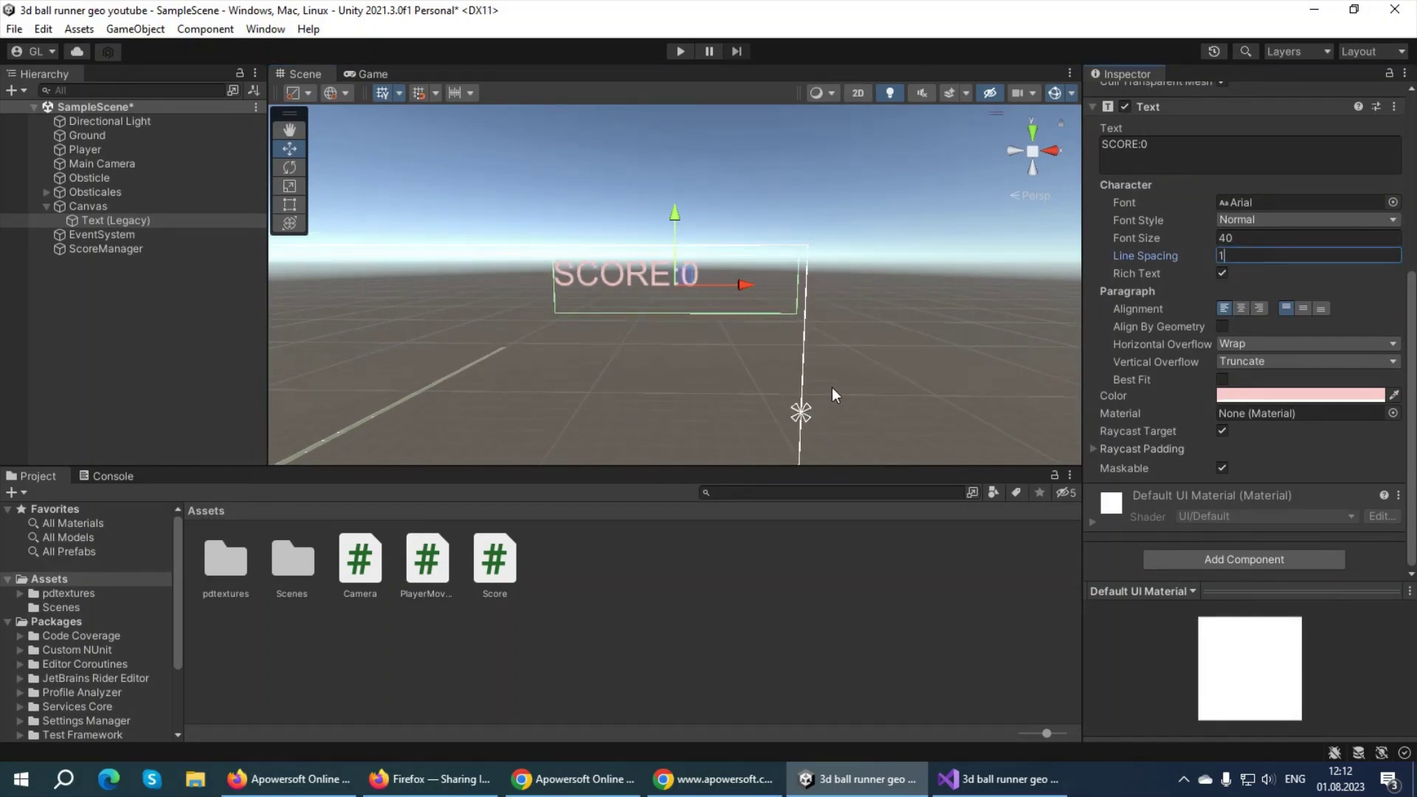
# Play and stop a test run to check the counting score.
pyautogui.click(680, 52)
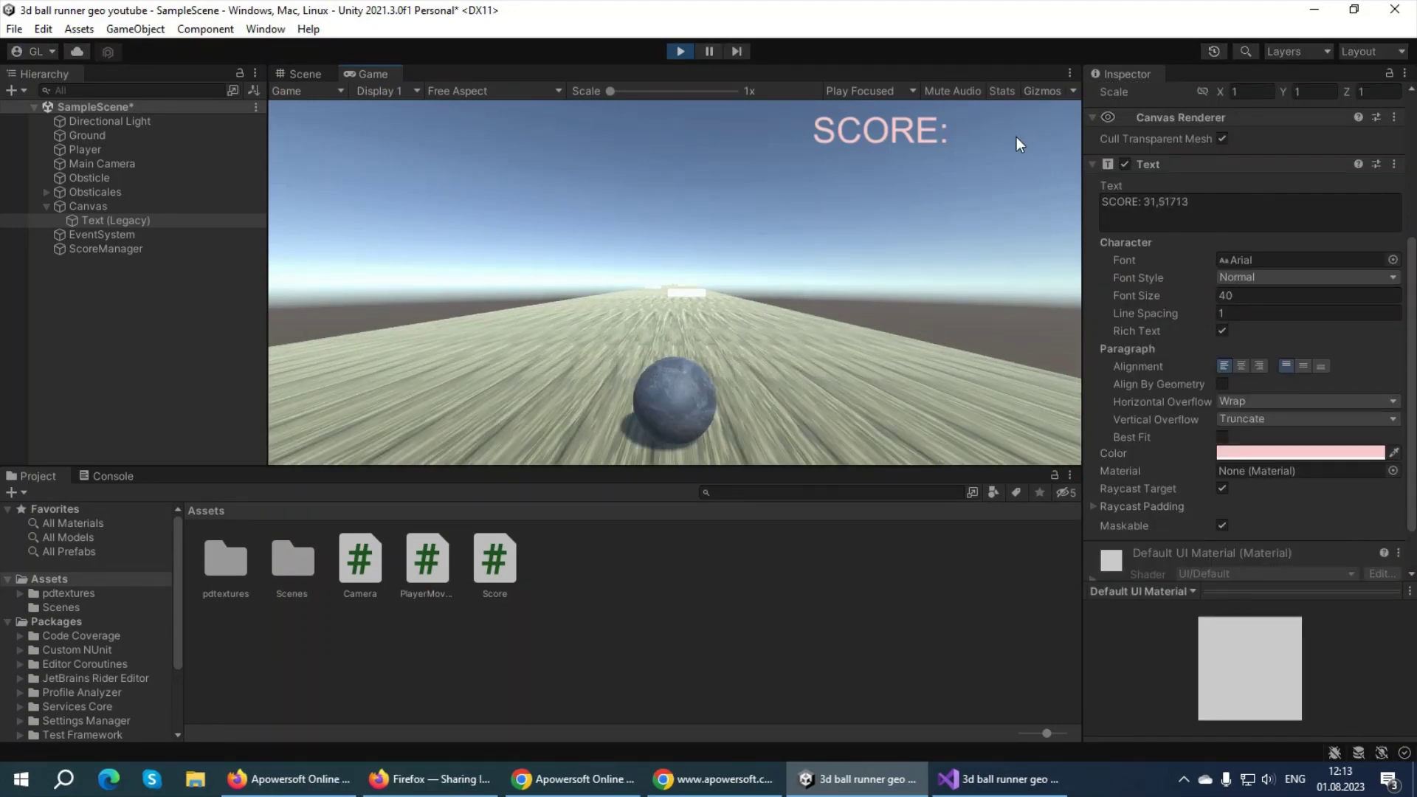
pyautogui.click(679, 51)
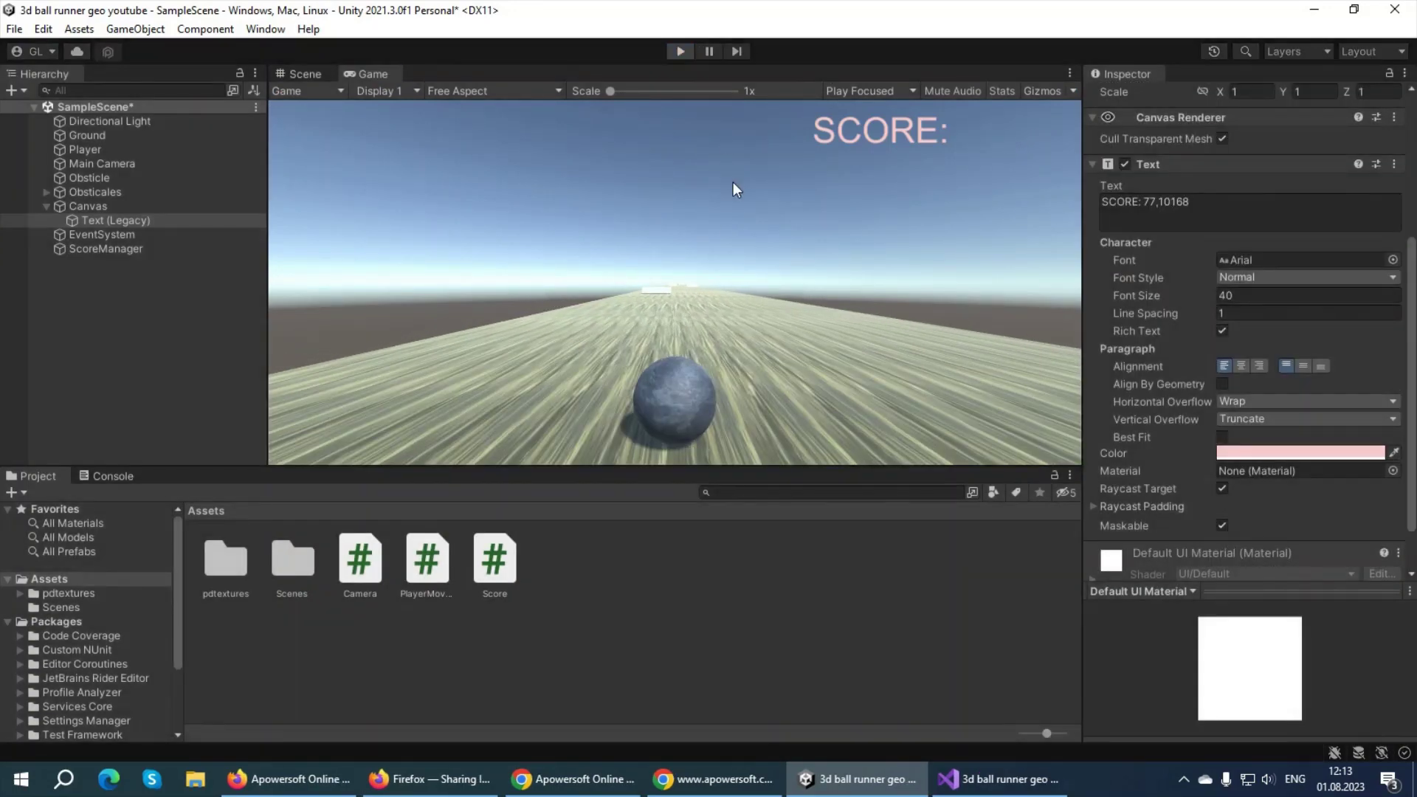
pyautogui.click(998, 779)
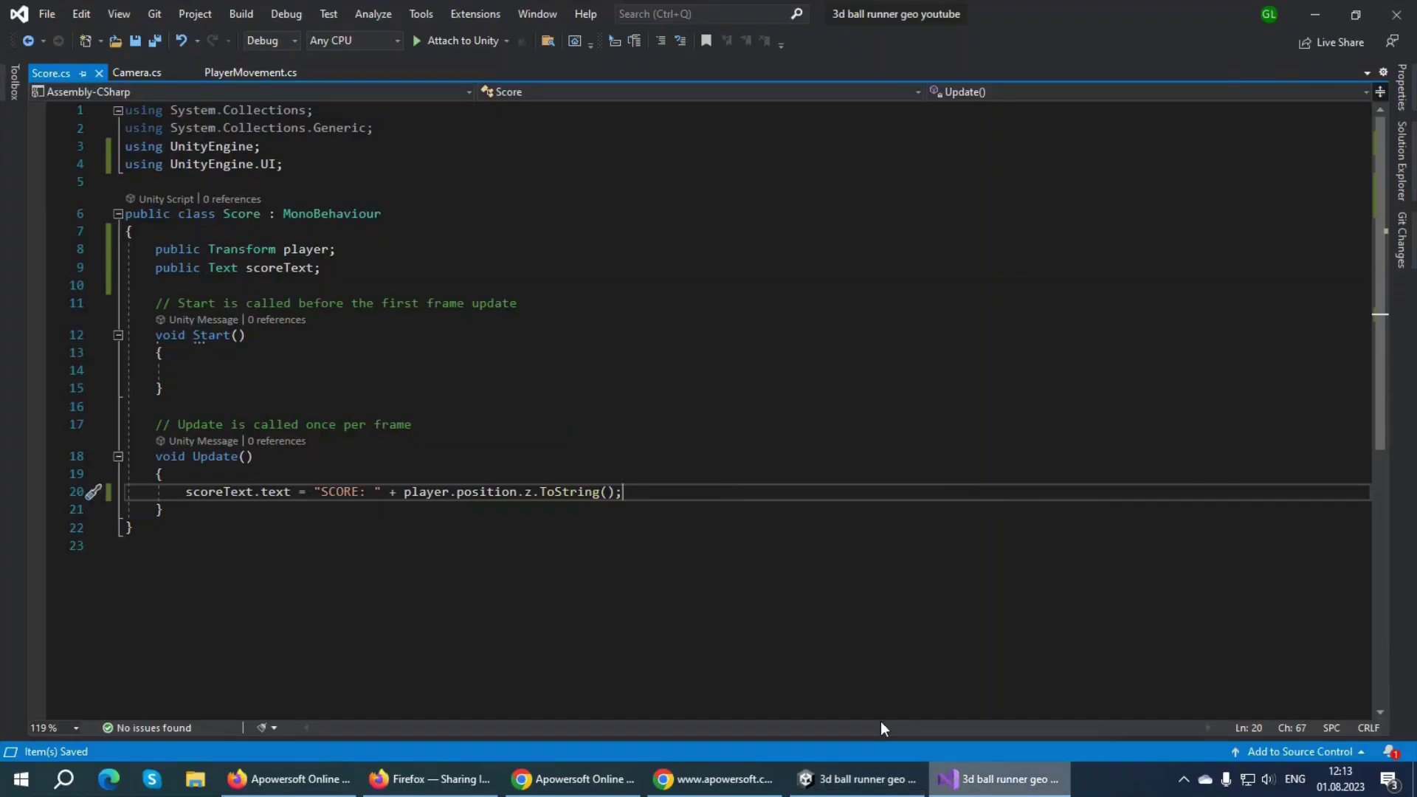
# Change the score conversion to player.position.z.ToString("0") and save Score.cs.
pyautogui.click(865, 778)
pyautogui.scroll(2, 704, 298)
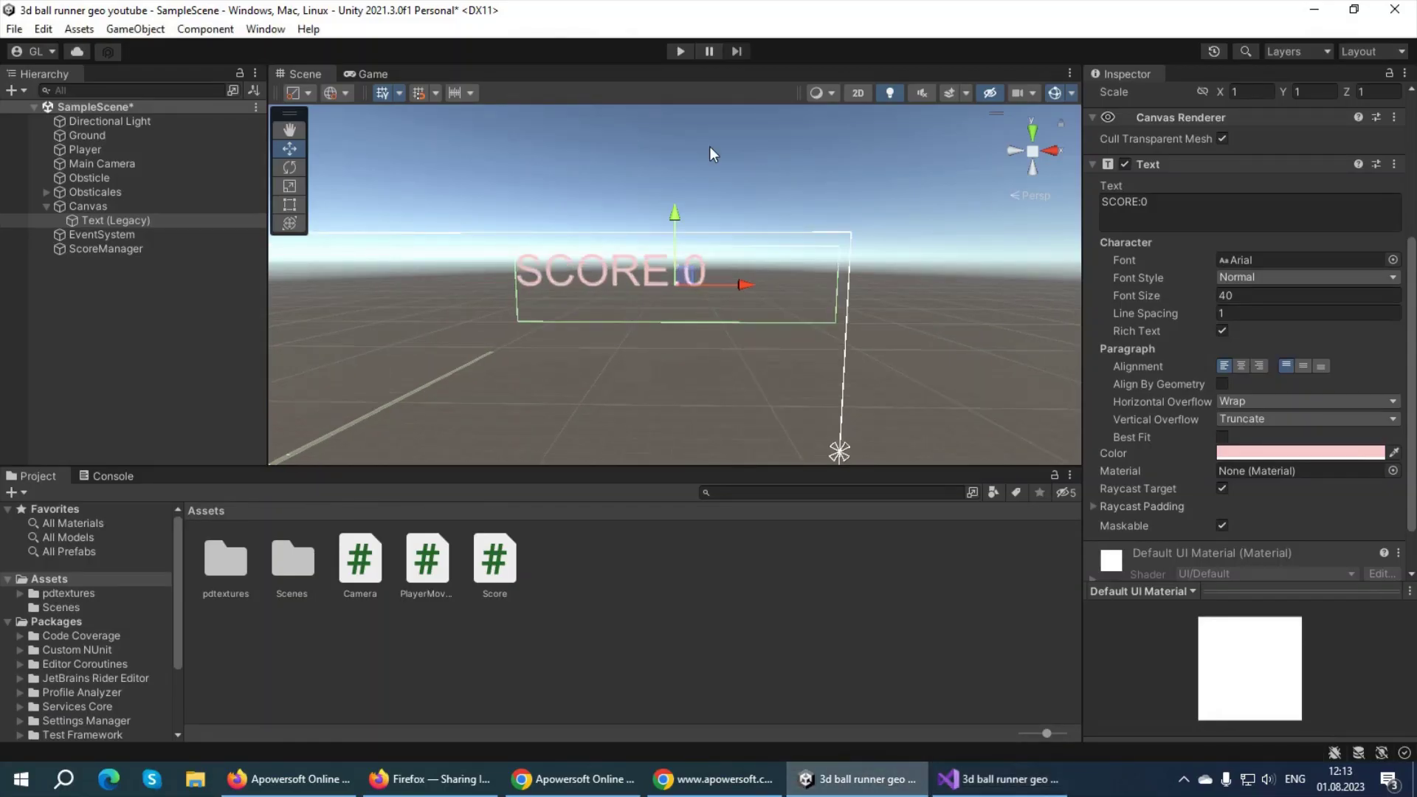
pyautogui.click(998, 778)
pyautogui.press('Left')
pyautogui.press('Left')
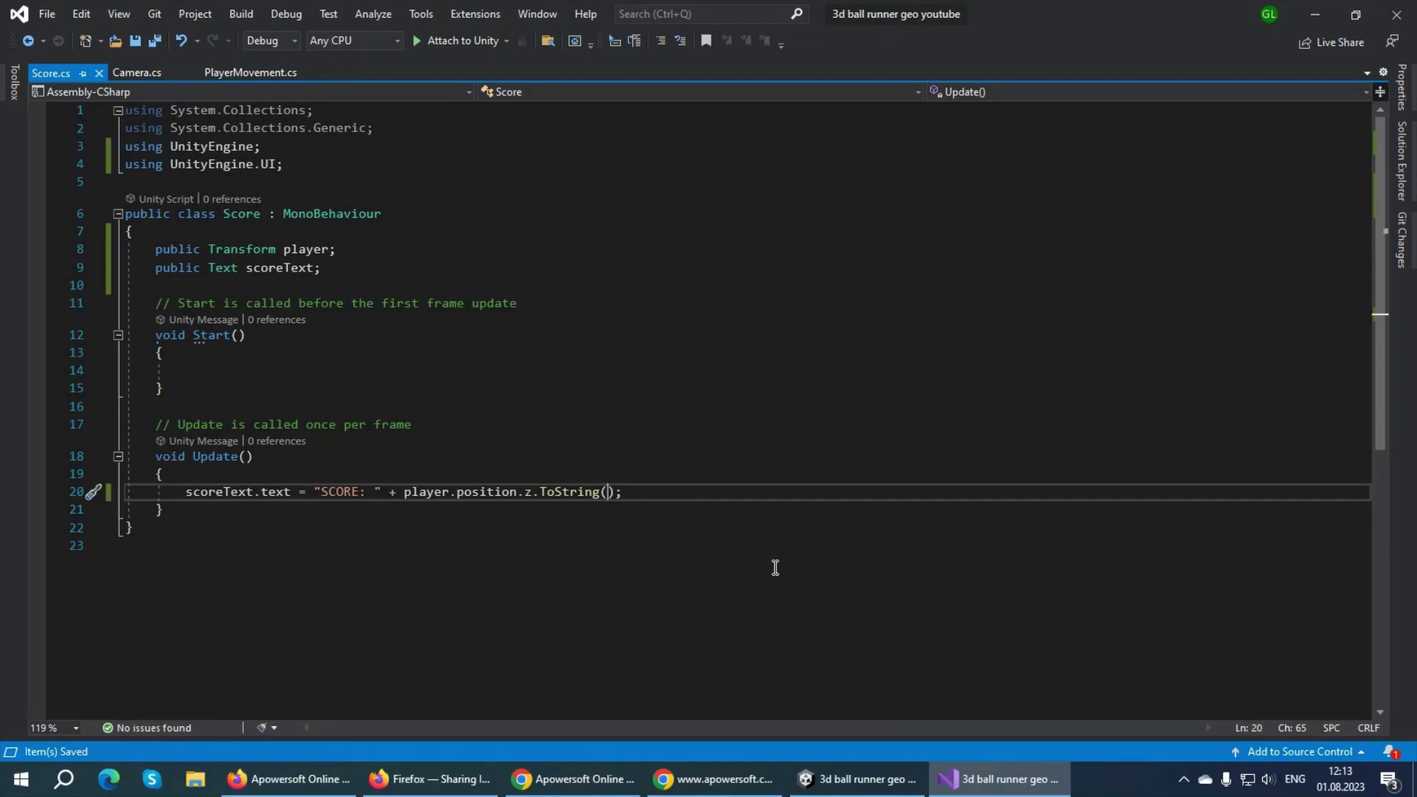
pyautogui.write('"')
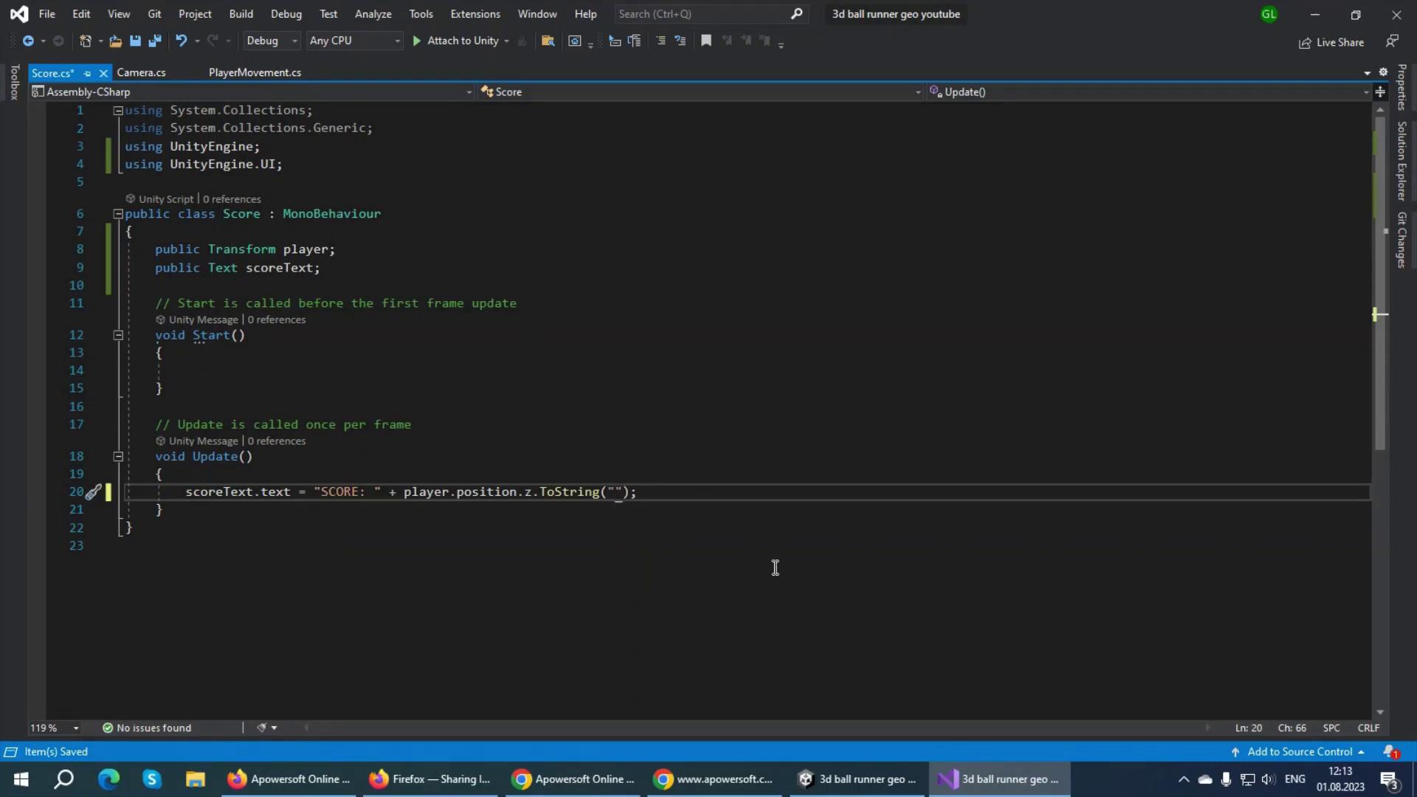
pyautogui.write('0')
pyautogui.hotkey('ctrl', 's')
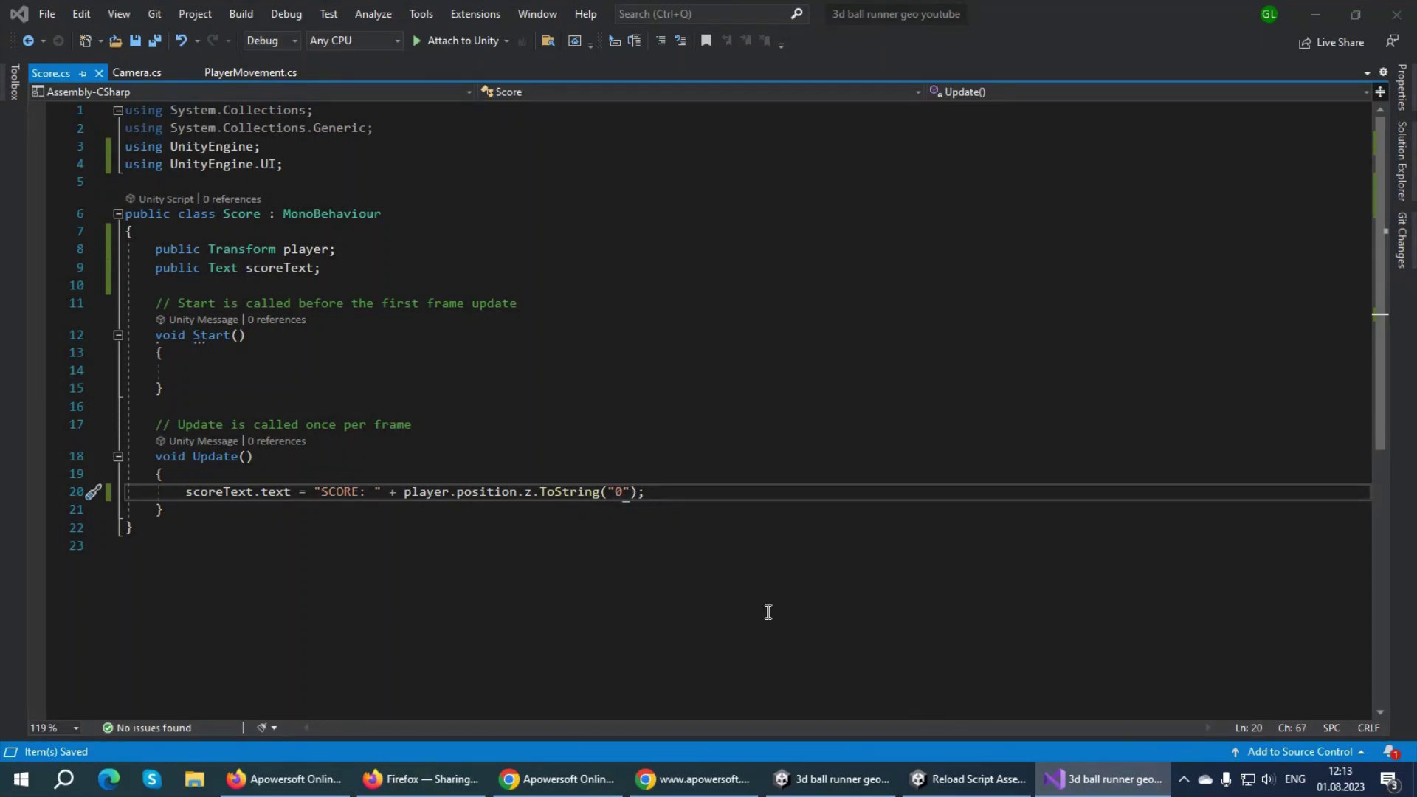
# Test-run the game in Unity to confirm the score counts in whole numbers.
pyautogui.click(815, 772)
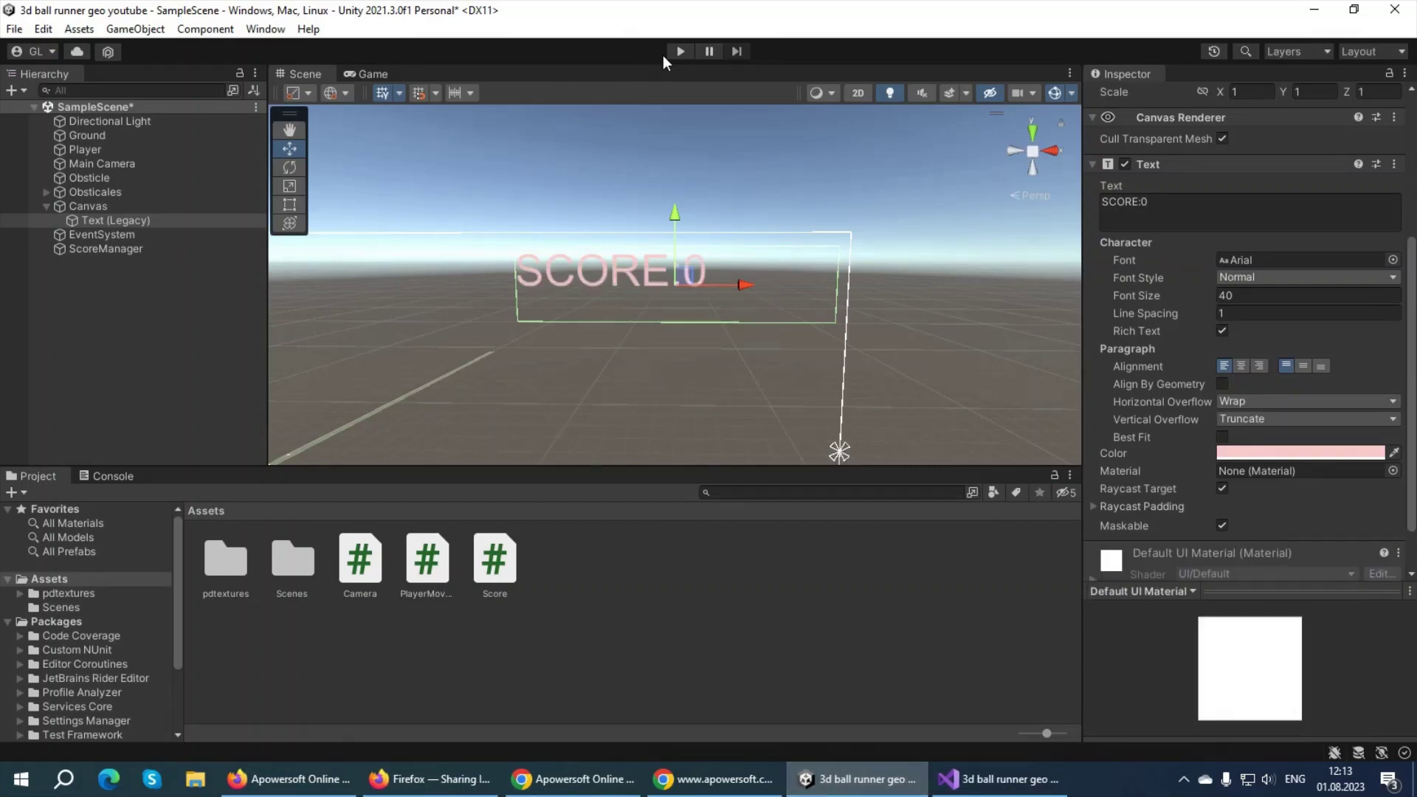
pyautogui.click(677, 51)
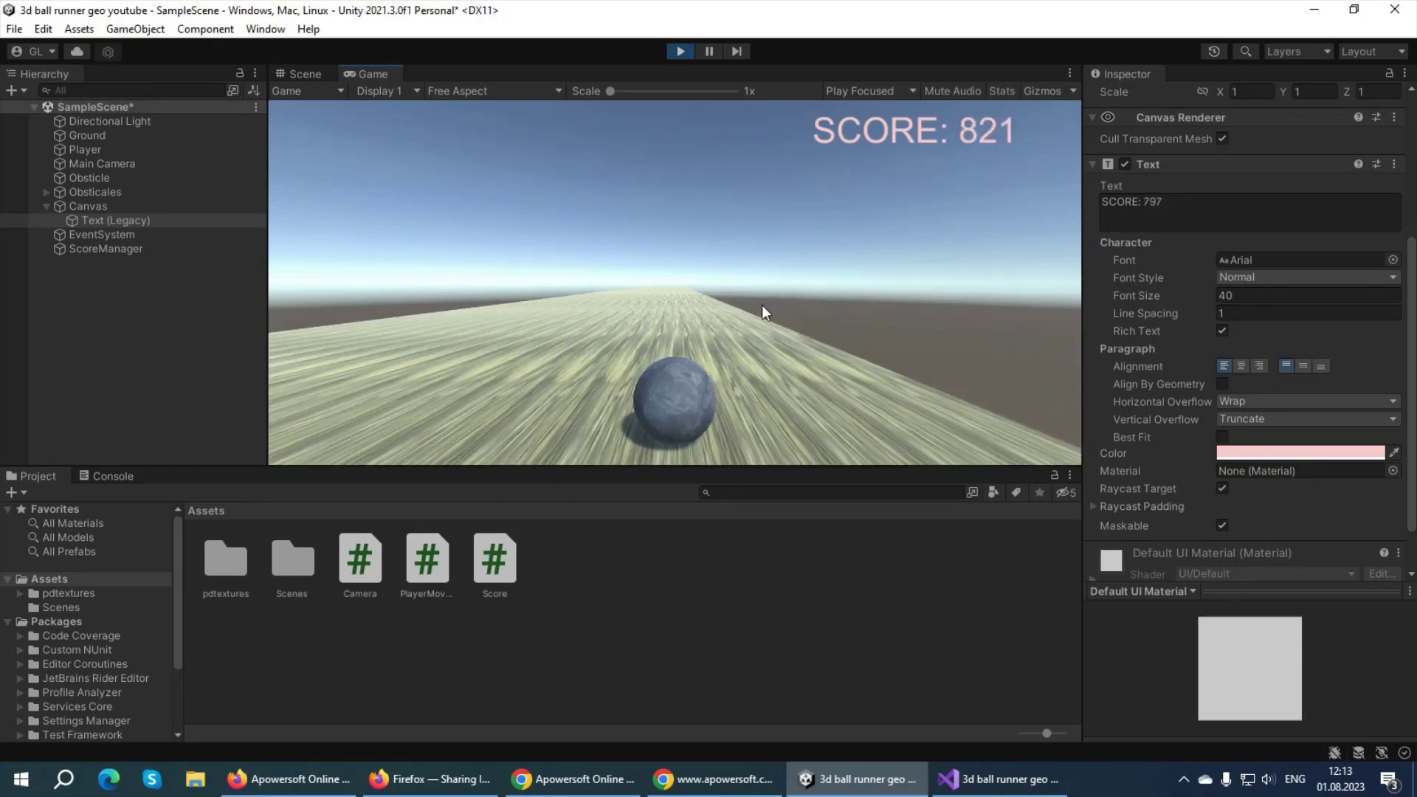
pyautogui.click(678, 51)
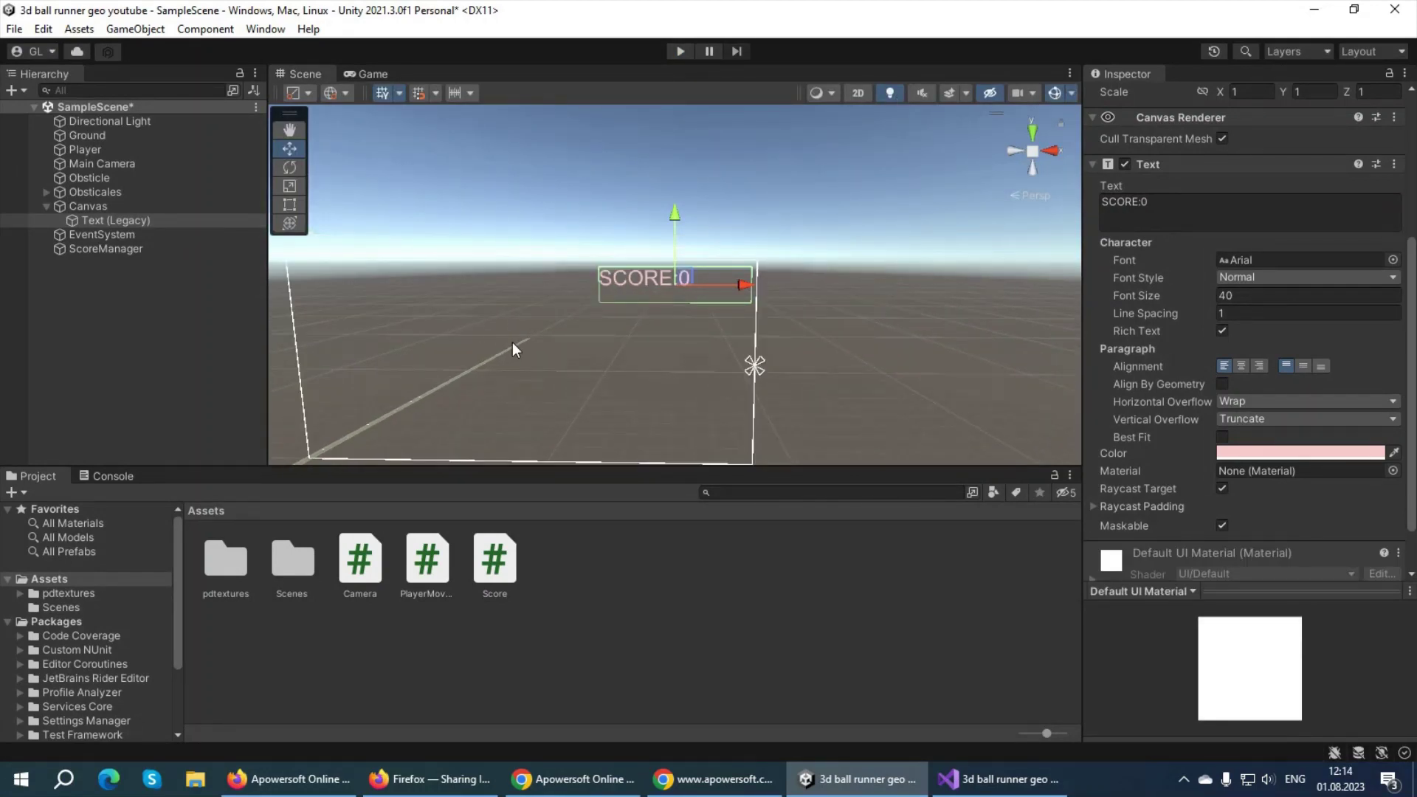
# Check the ball and SCORE:0 label in the Game view, then save SampleScene.
pyautogui.click(367, 73)
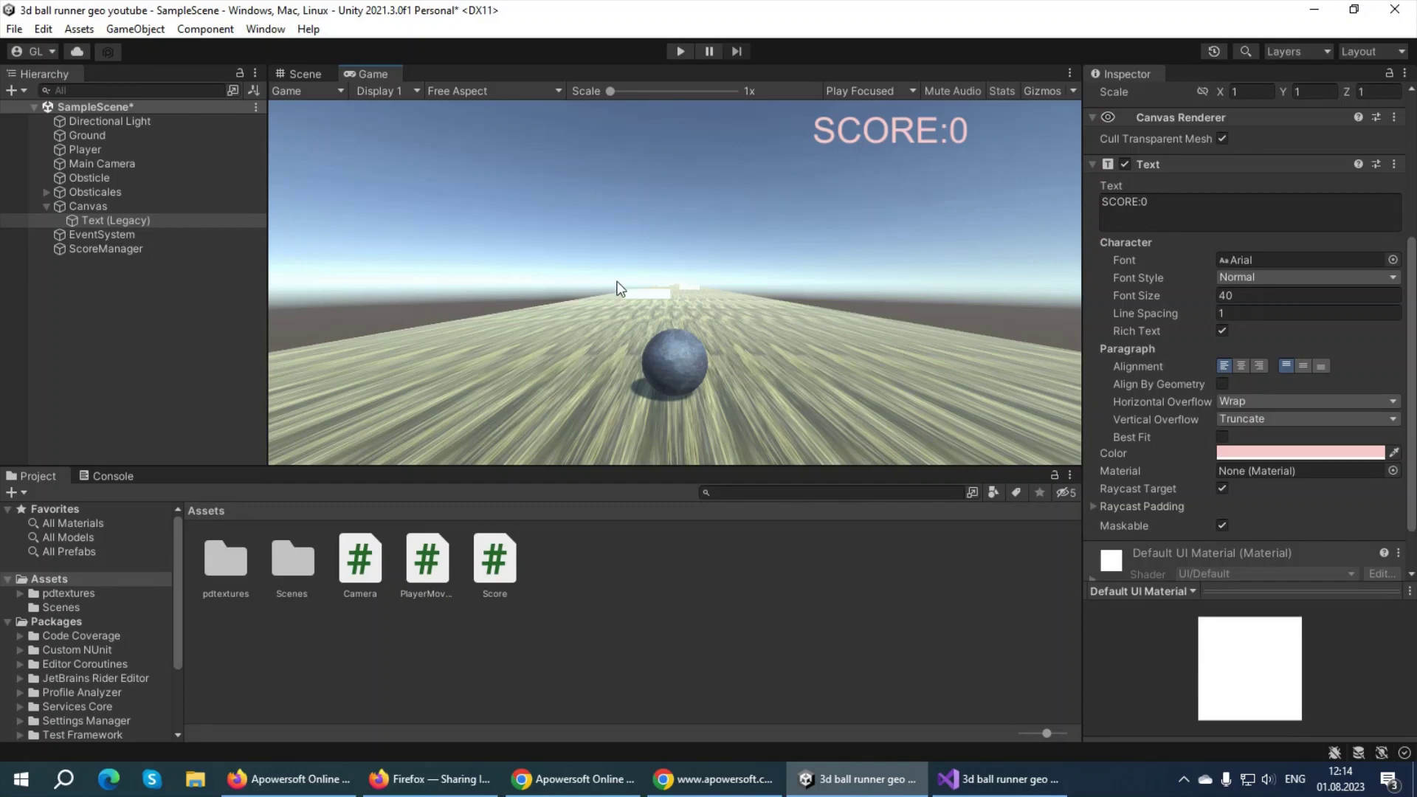
pyautogui.scroll(1, 666, 291)
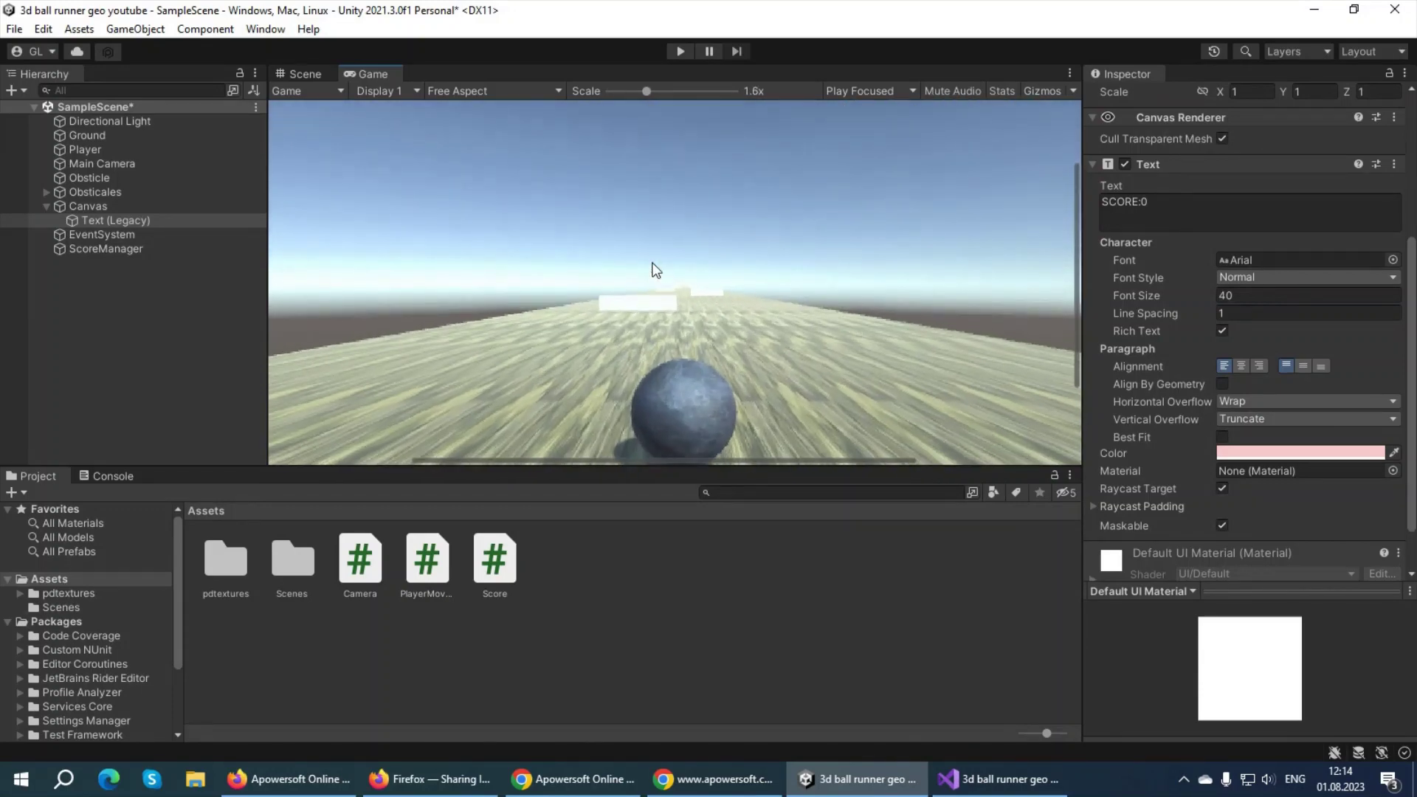
pyautogui.scroll(-1, 666, 291)
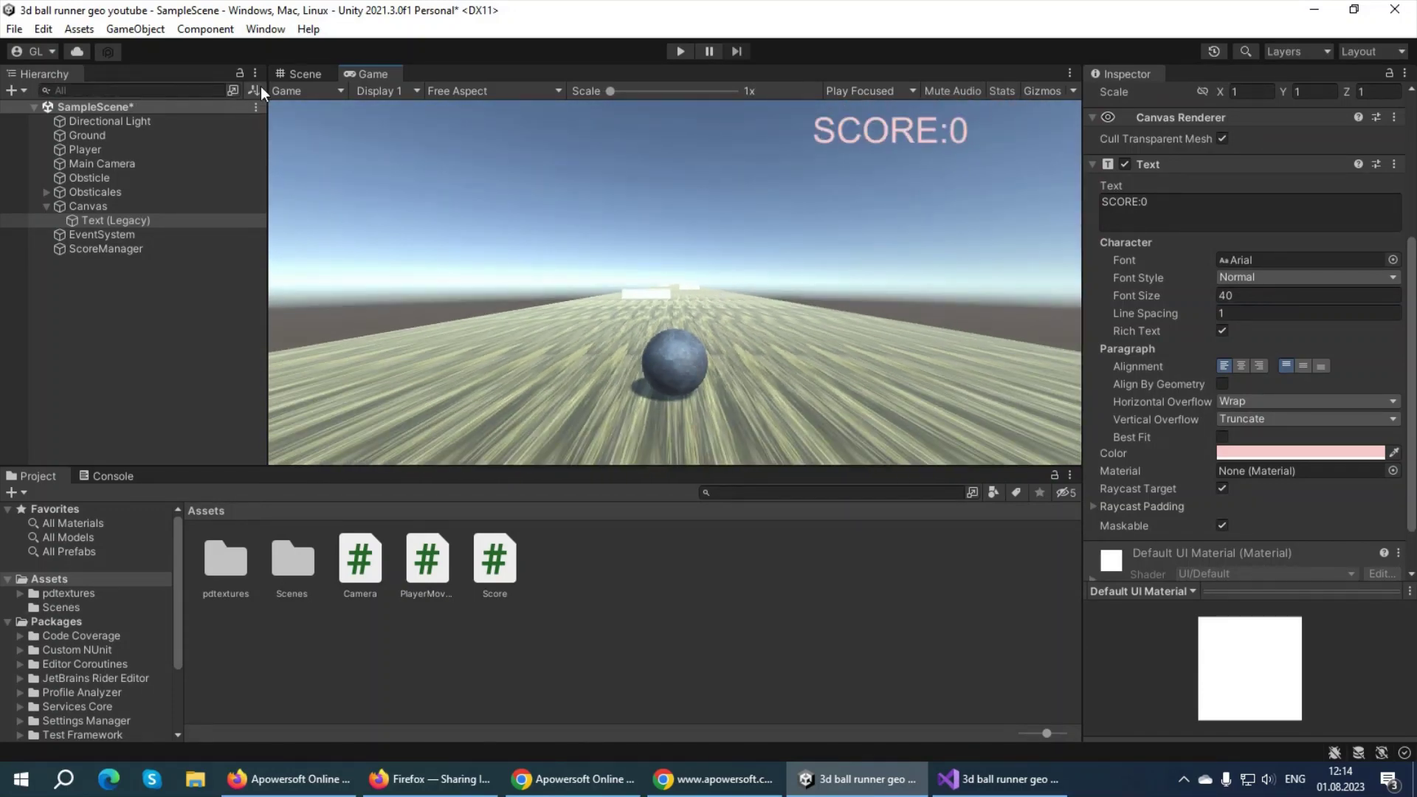
pyautogui.click(303, 73)
pyautogui.scroll(1, 463, 385)
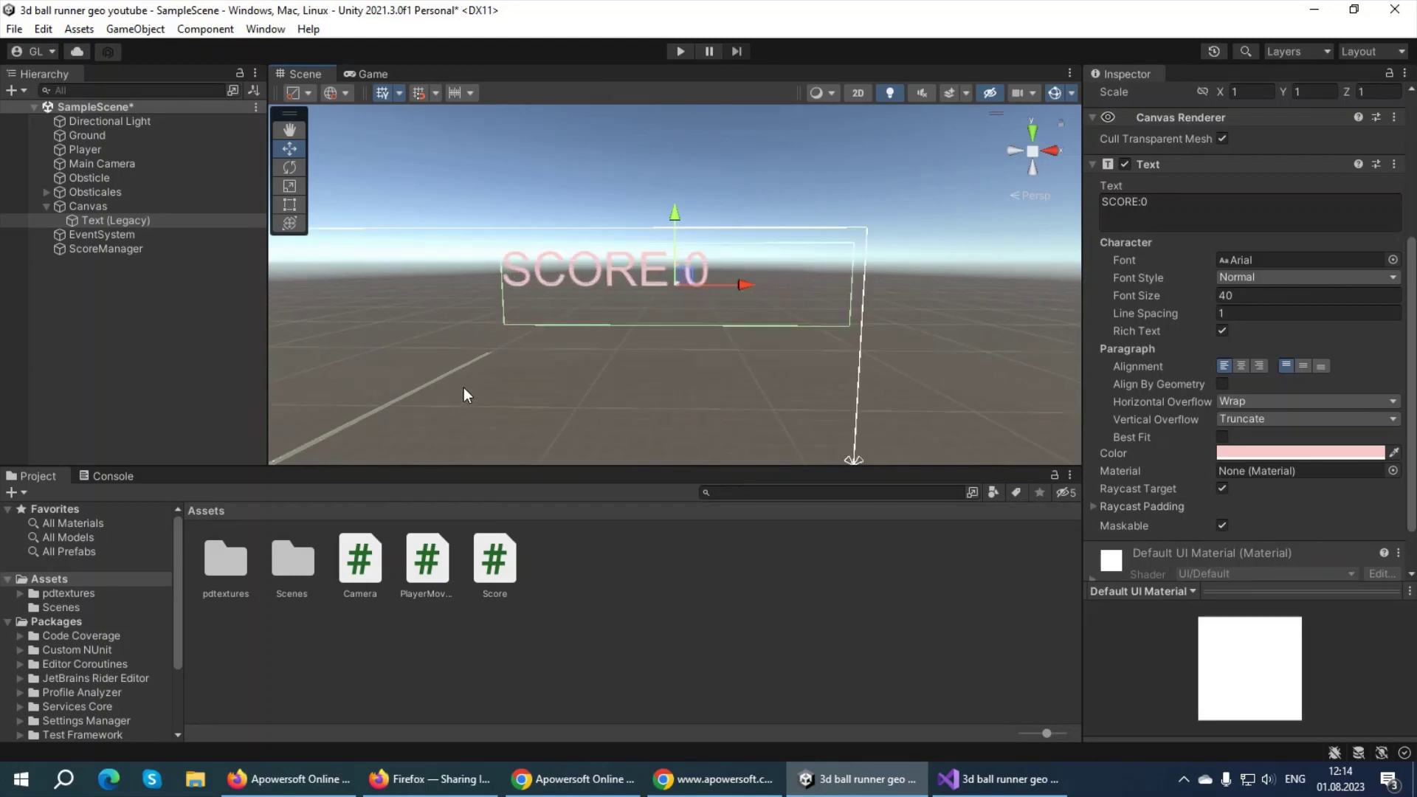
pyautogui.scroll(3, 469, 363)
pyautogui.click(374, 74)
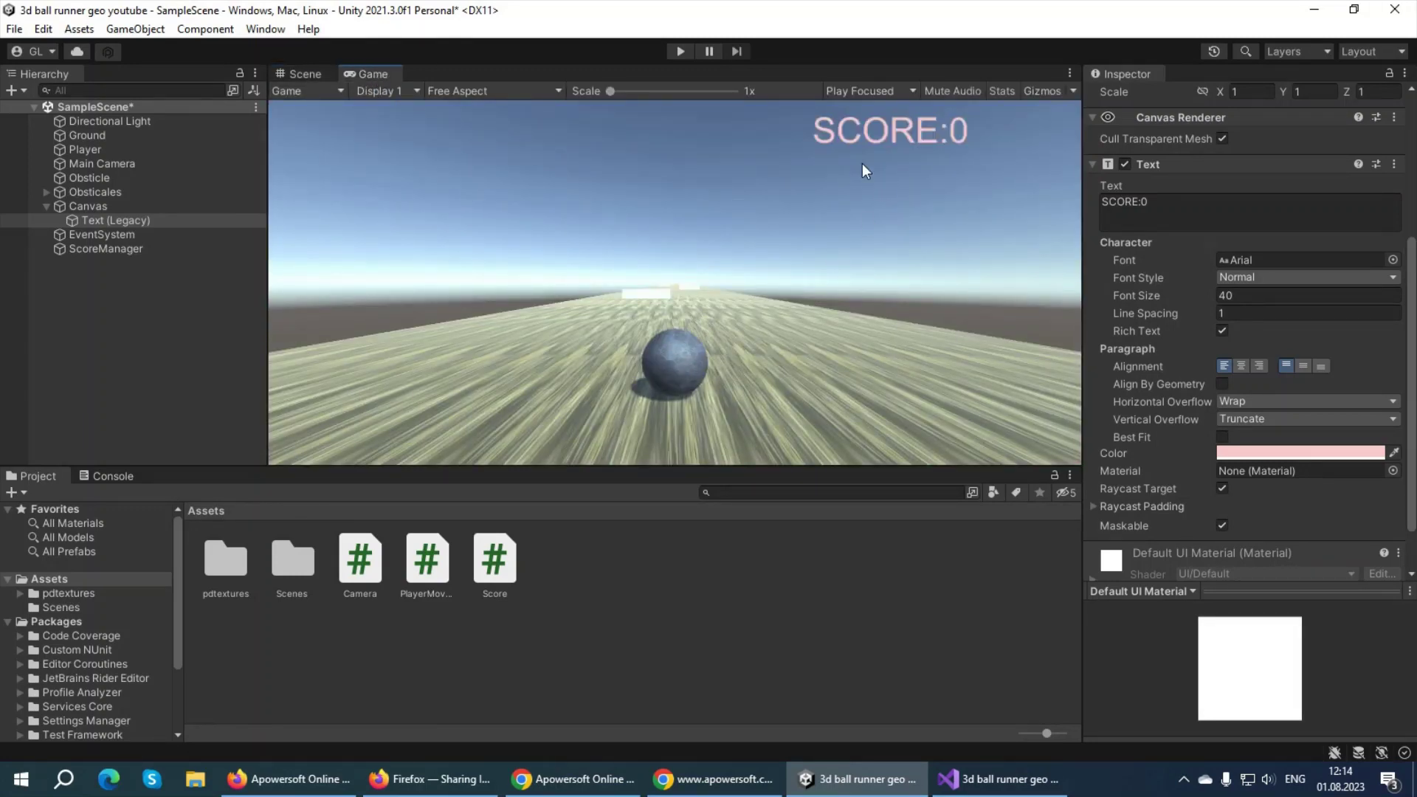
pyautogui.click(255, 109)
pyautogui.click(285, 149)
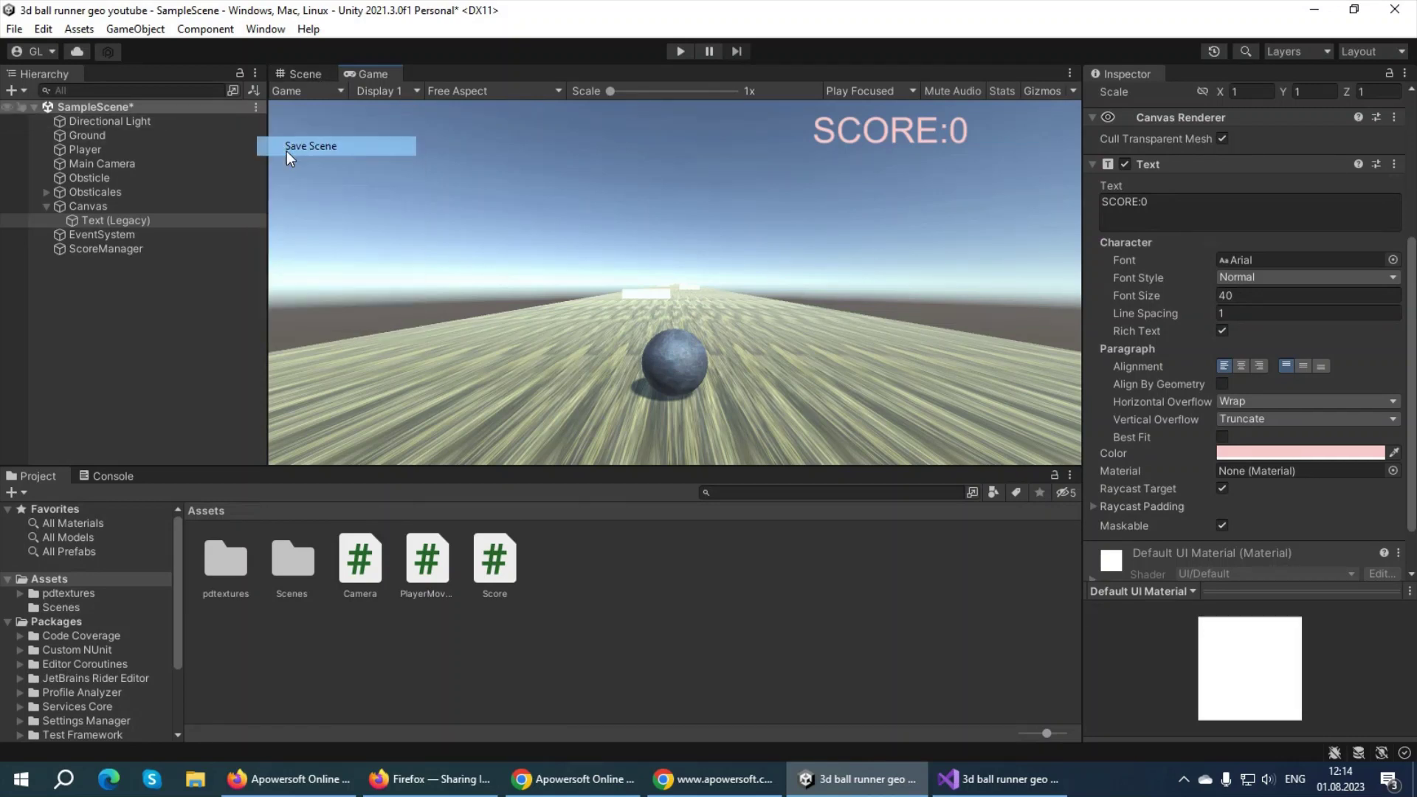